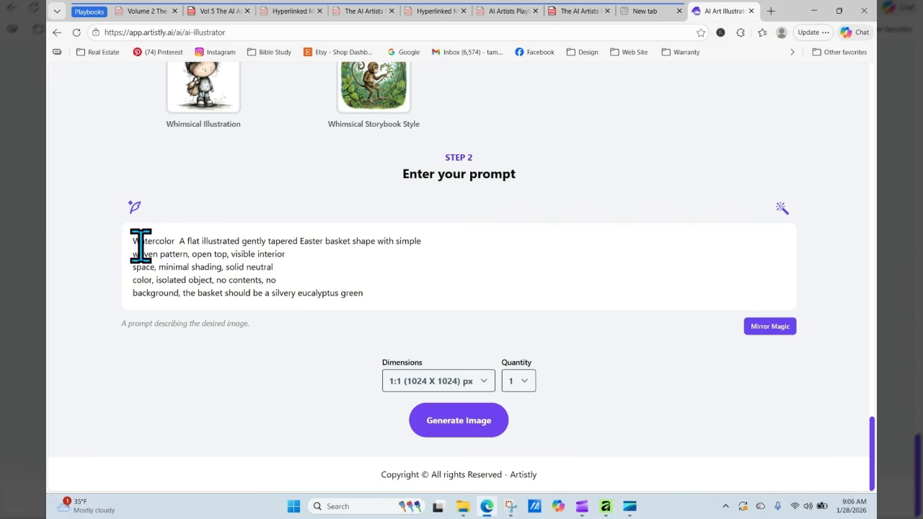
- Replace the prompt text after 'Watercolor' with the pasted Clean Woven Basket description and generate it
double_click(178, 239)
left_click_drag(178, 241, 343, 269)
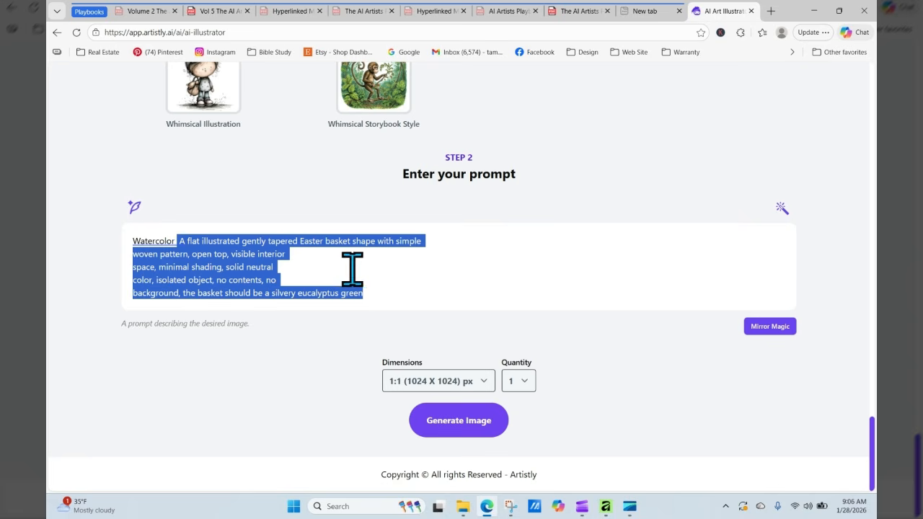
key("BackSpace")
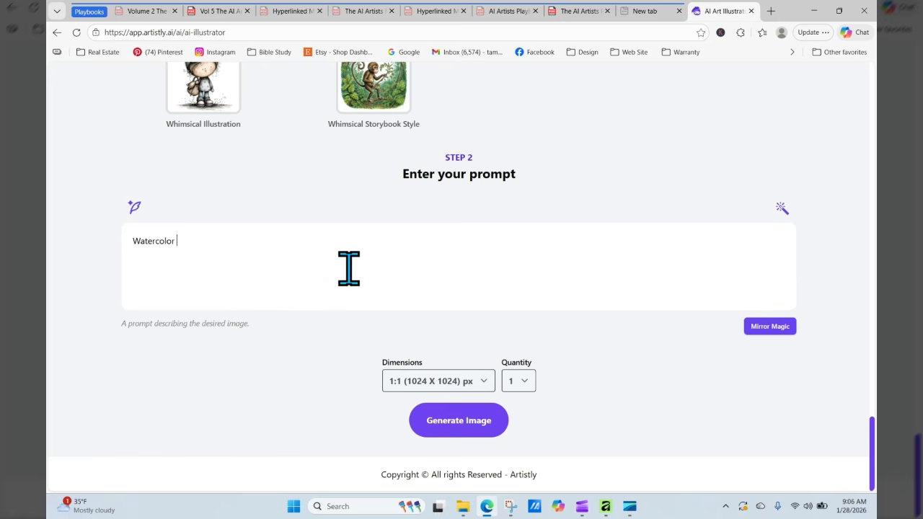
right_click(282, 243)
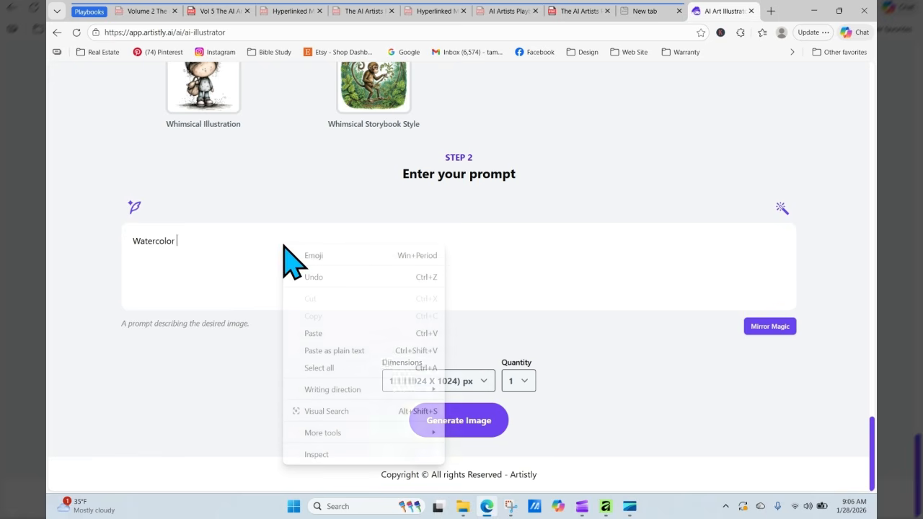
left_click(321, 330)
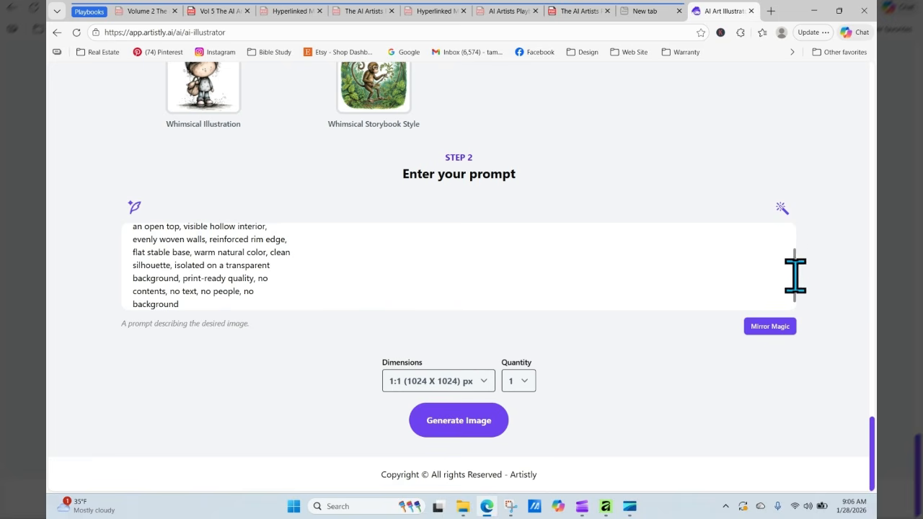
left_click_drag(793, 263, 787, 233)
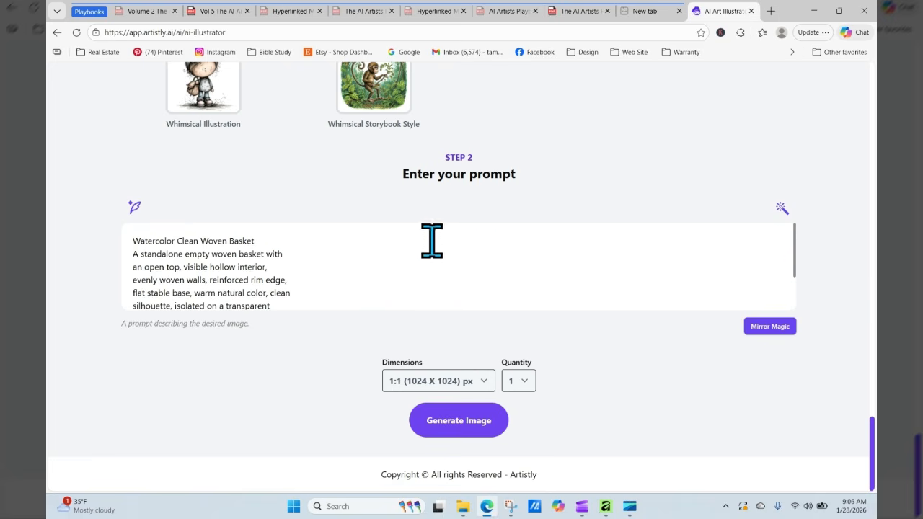
left_click(452, 418)
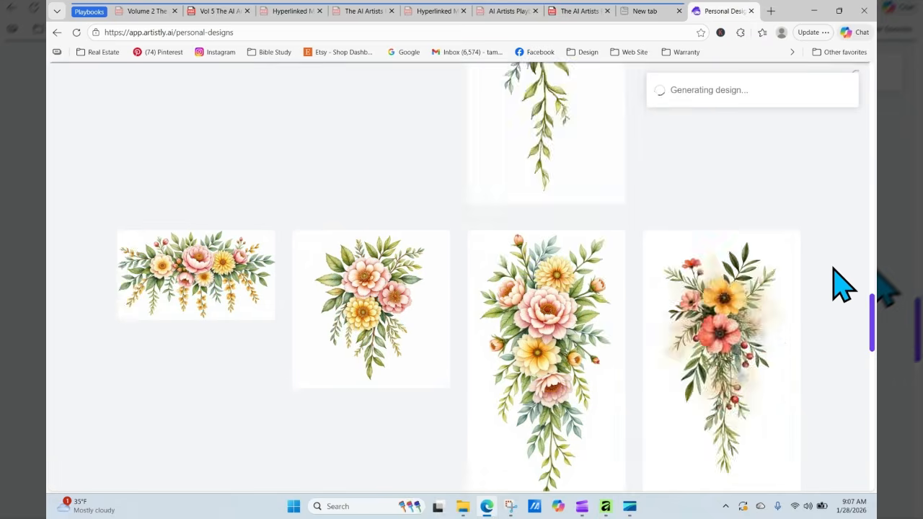
- View the finished watercolor woven basket's details, then return to the basket playbook PDF
left_click_drag(872, 370, 872, 124)
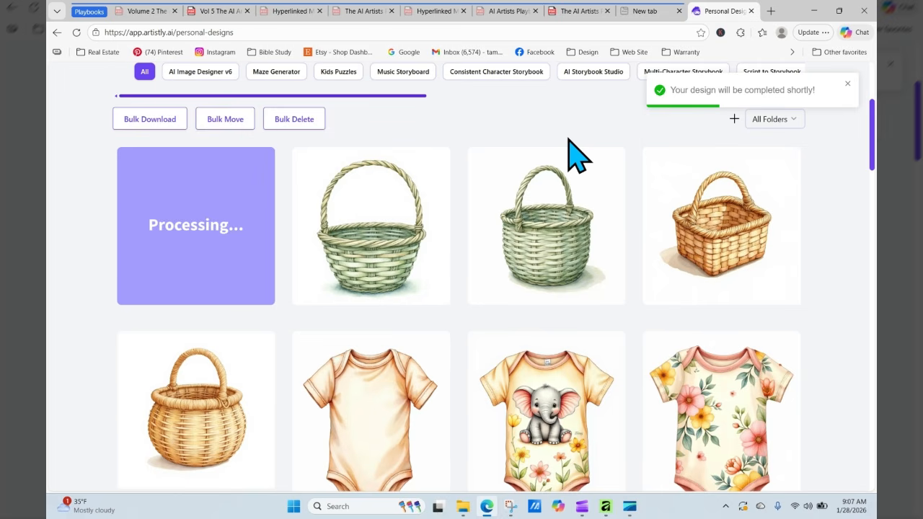
left_click(77, 33)
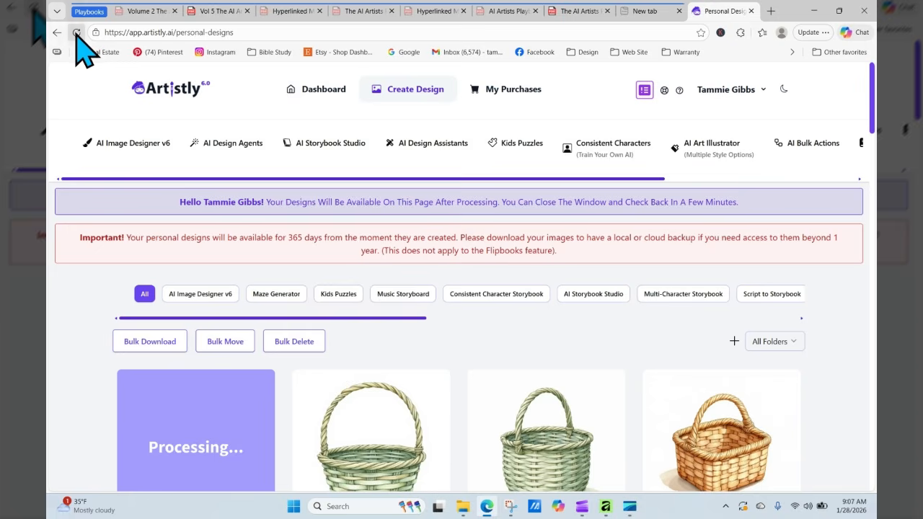
left_click(76, 34)
mouse_move(216, 425)
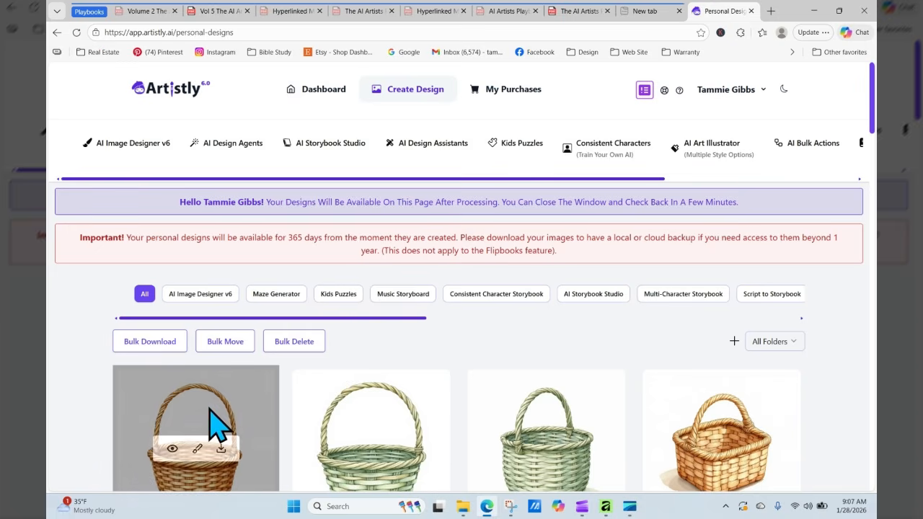
left_click(173, 449)
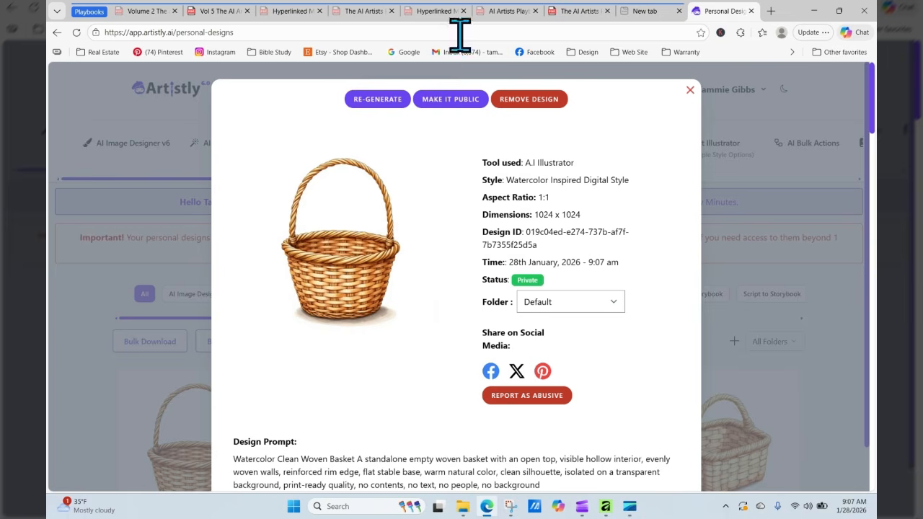
left_click(584, 13)
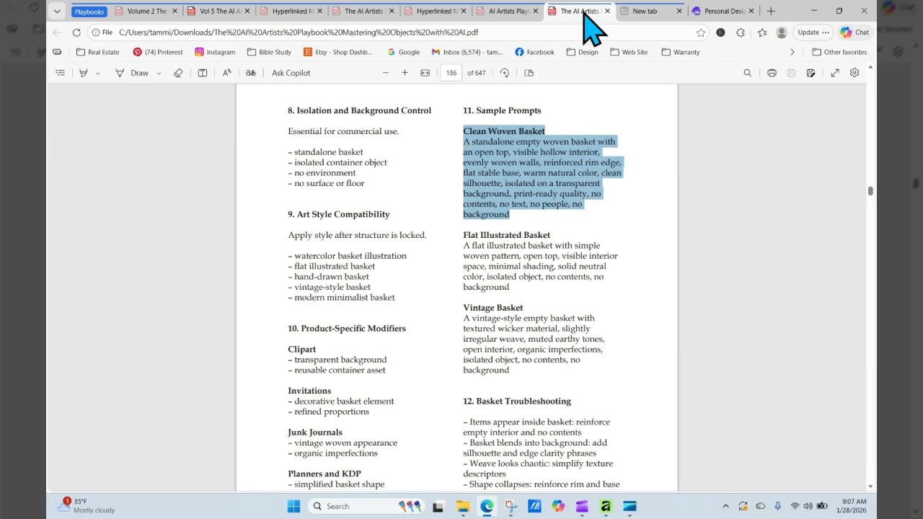
- Copy 'metal grid basket' from page 185's Basket Types list and return to the Artistly design
left_click(637, 142)
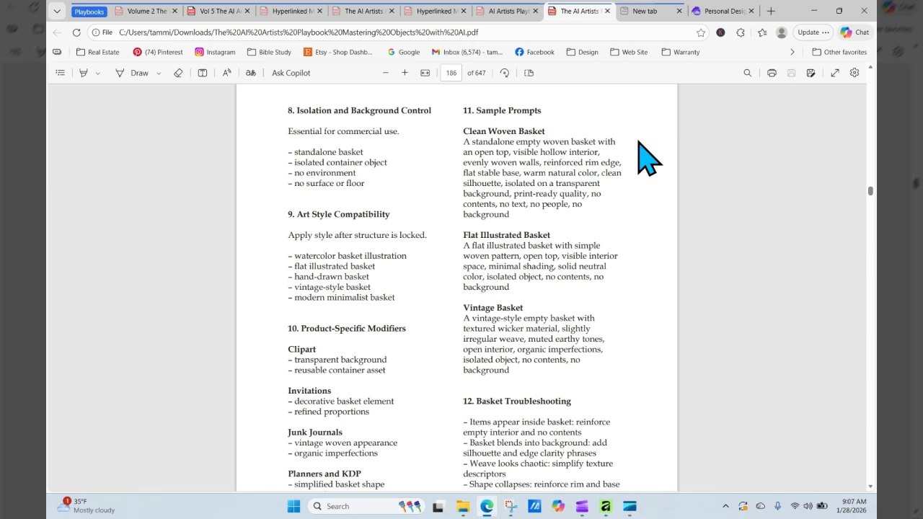
scroll(638, 142, "up", 1)
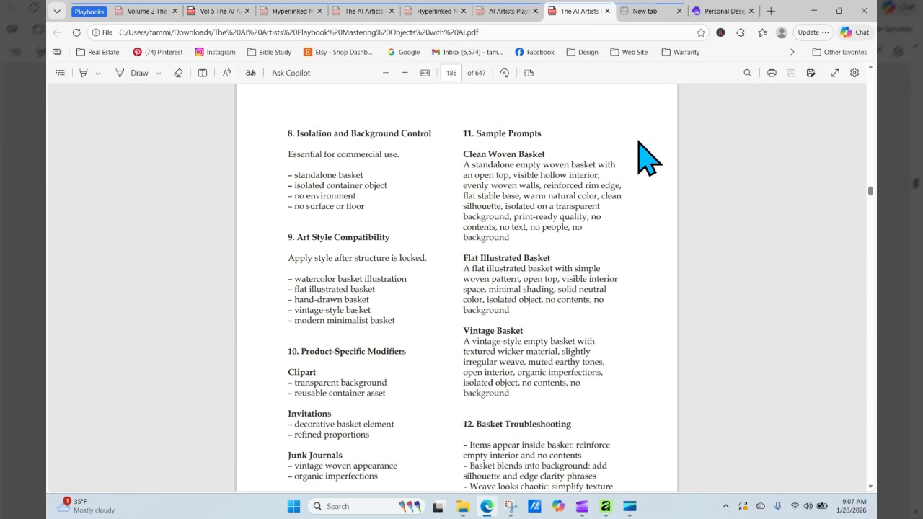
scroll(637, 142, "up", 10)
scroll(638, 142, "up", 5)
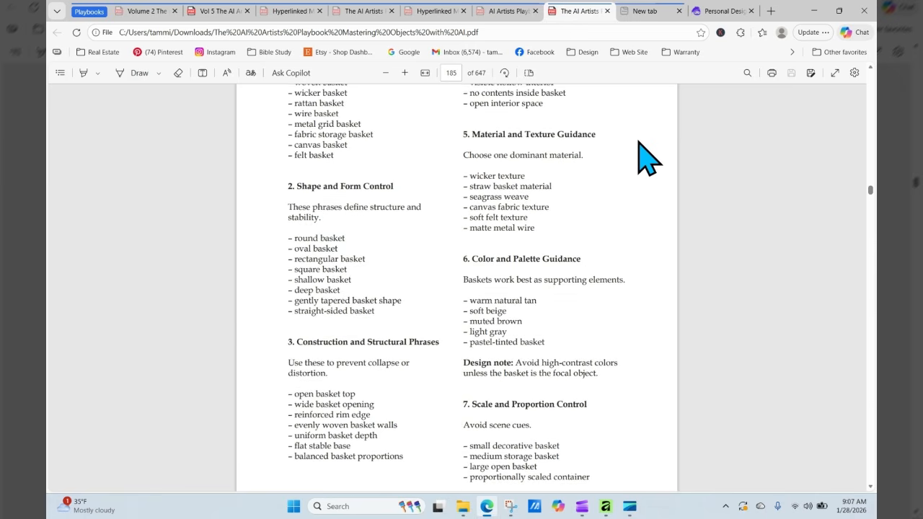
scroll(638, 142, "down", 3)
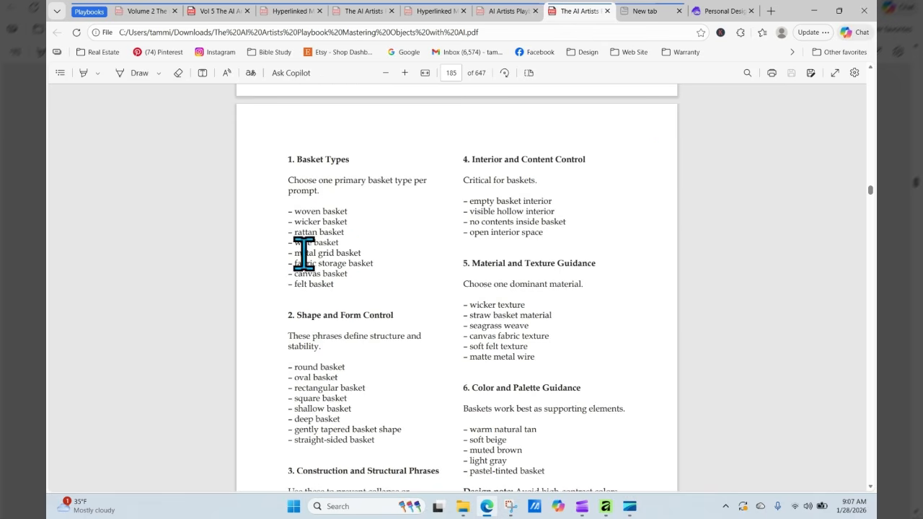
left_click_drag(295, 254, 362, 253)
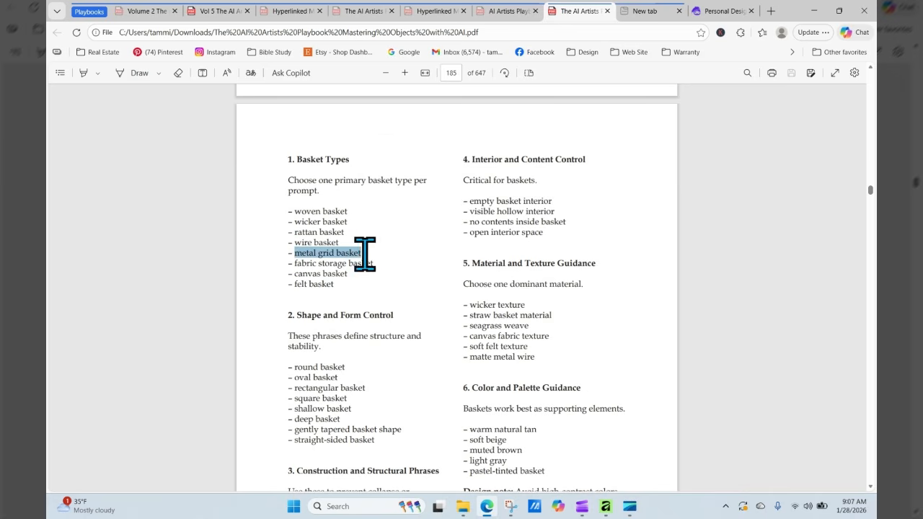
right_click(353, 252)
left_click(407, 85)
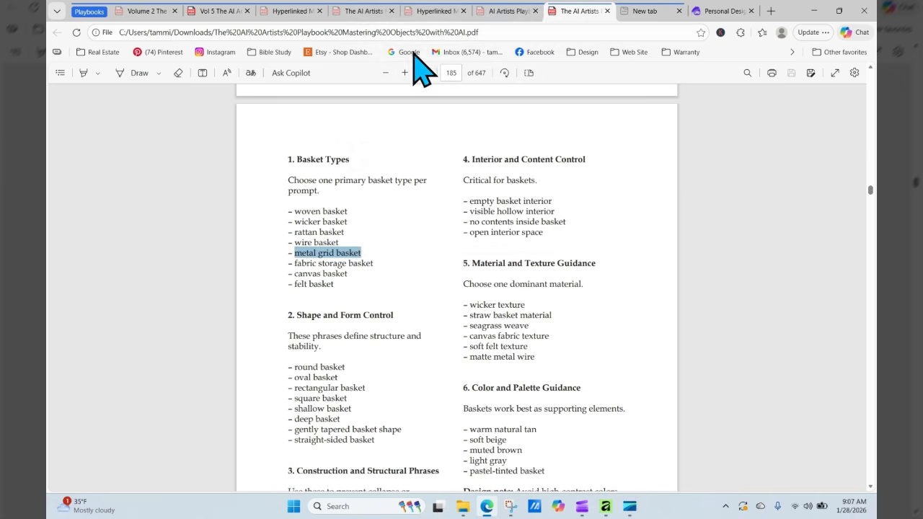
left_click(714, 11)
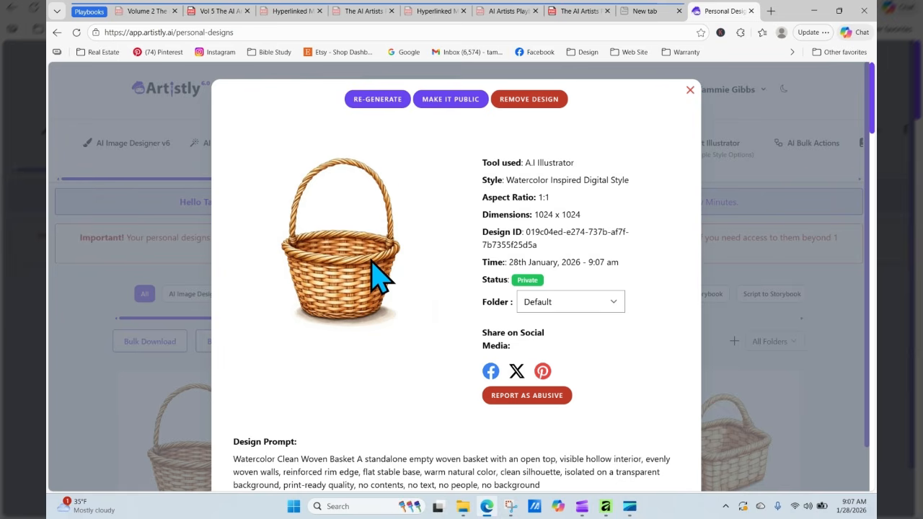
- Re-generate from the woven basket design and remove a misplaced 'metal grid basket' paste in the title
left_click(395, 99)
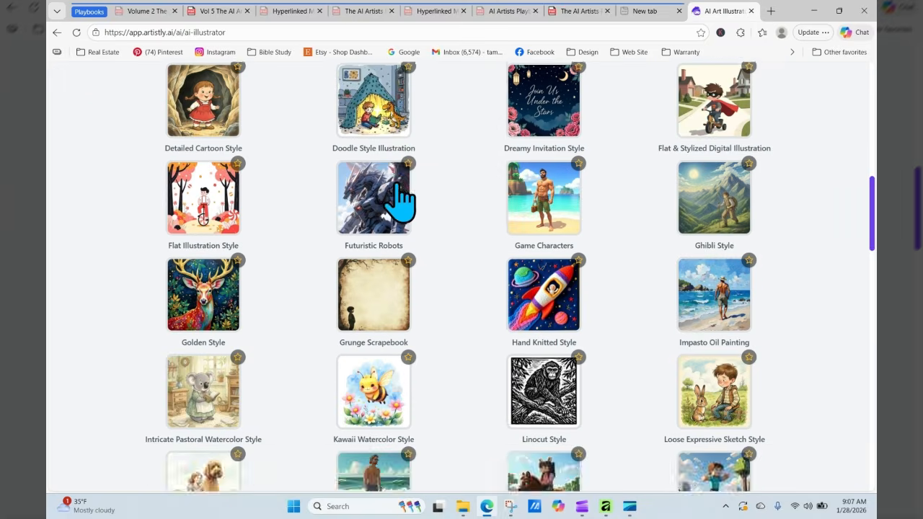
scroll(396, 186, "down", 3)
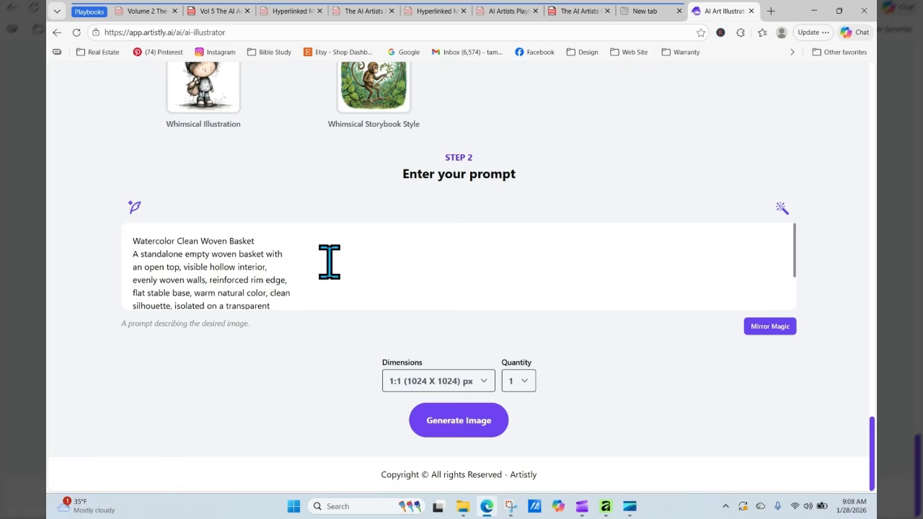
right_click(291, 241)
left_click(310, 329)
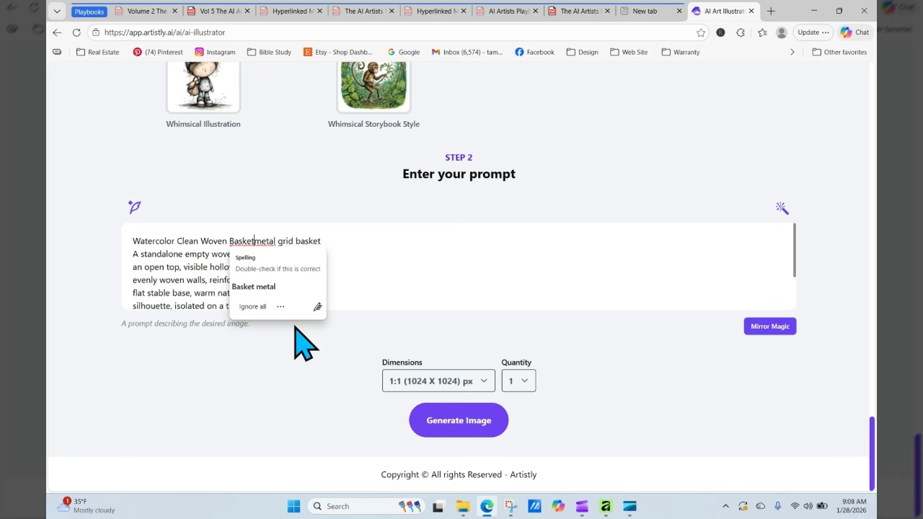
left_click(341, 245)
left_click_drag(332, 245, 278, 245)
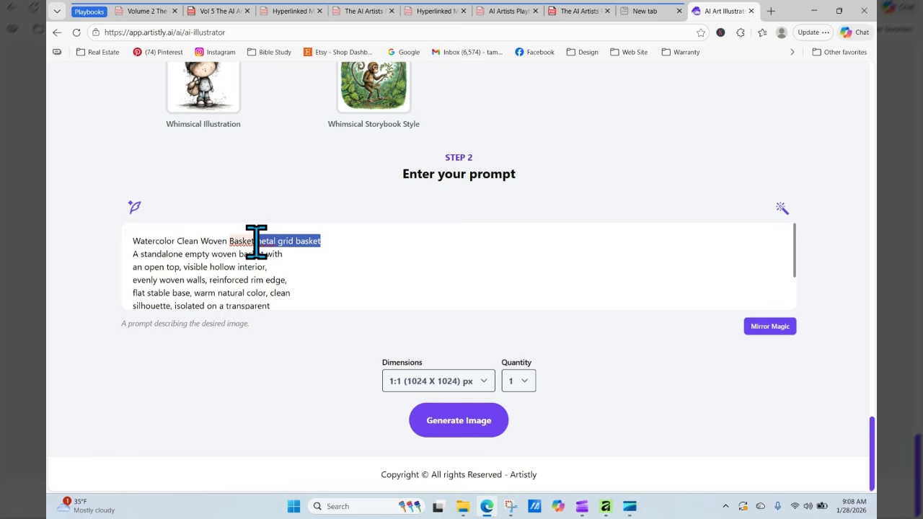
key("BackSpace")
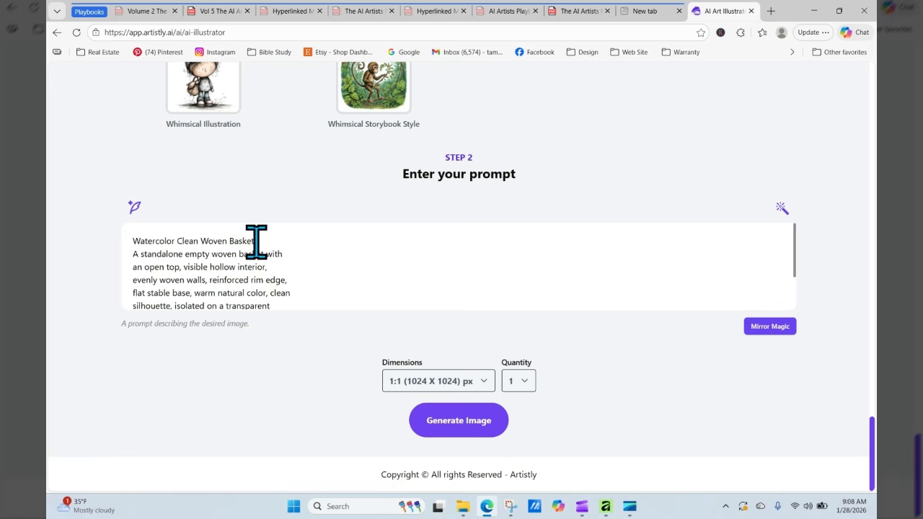
- Insert 'metal grid basket' after 'Clean' and before 'basket' in line two, then generate the image
right_click(200, 245)
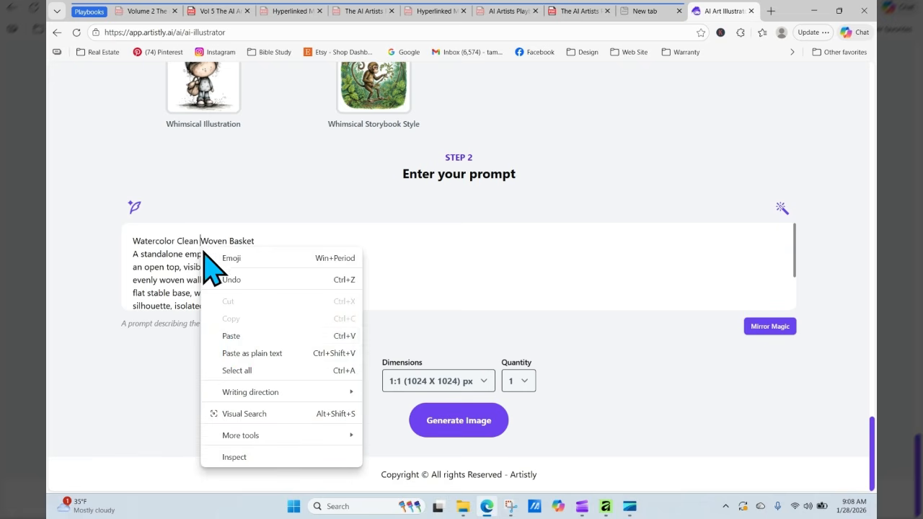
left_click(229, 334)
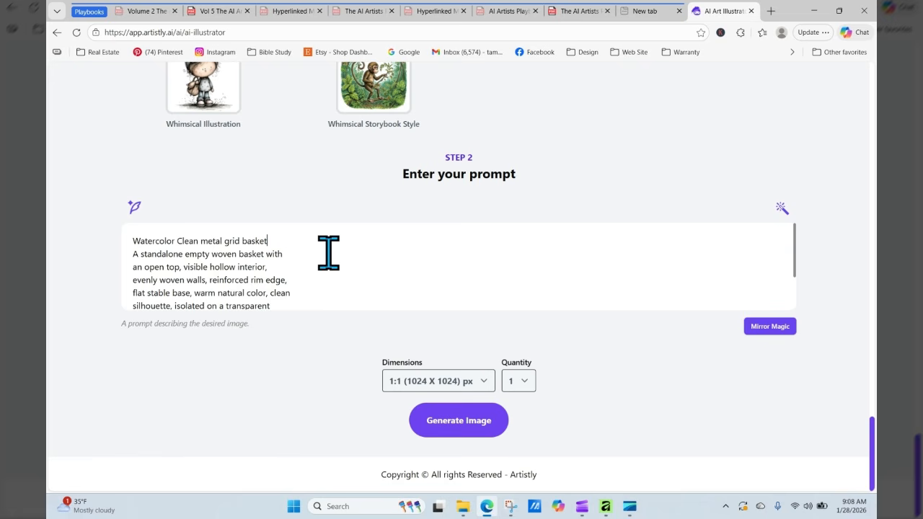
left_click(238, 254)
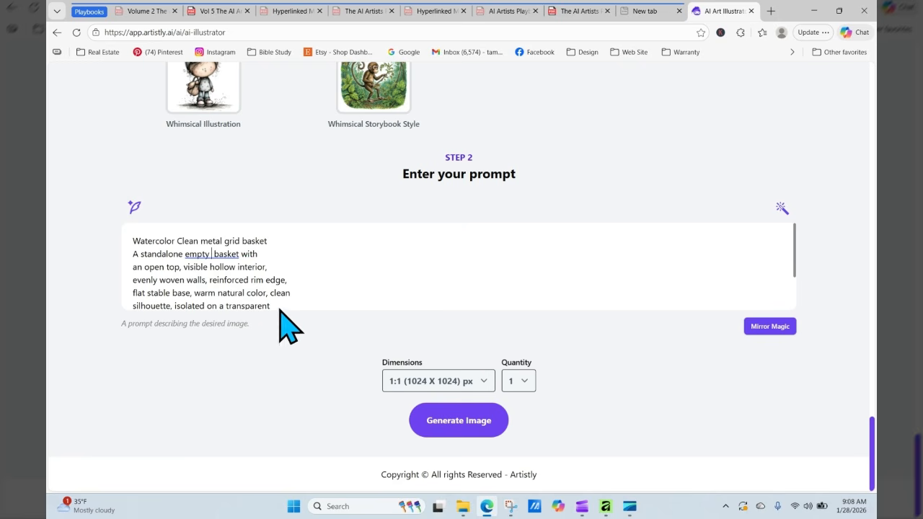
right_click(212, 257)
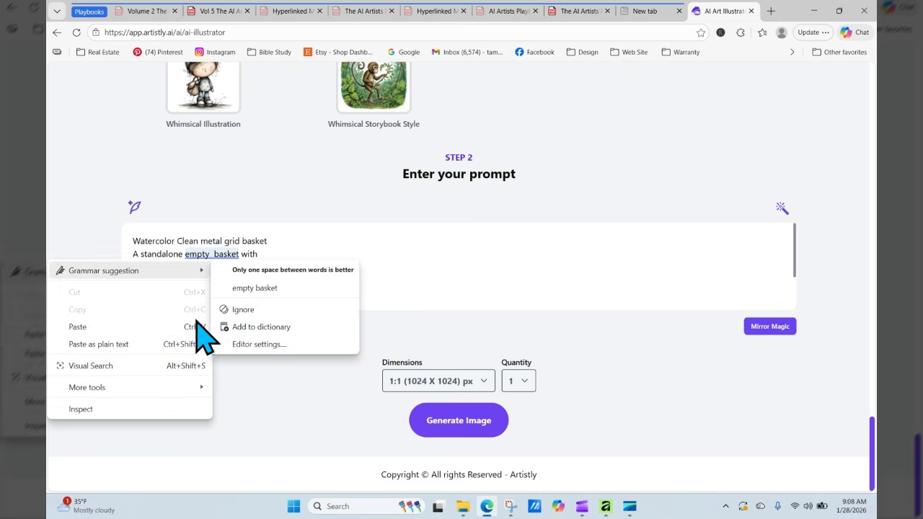
left_click(122, 328)
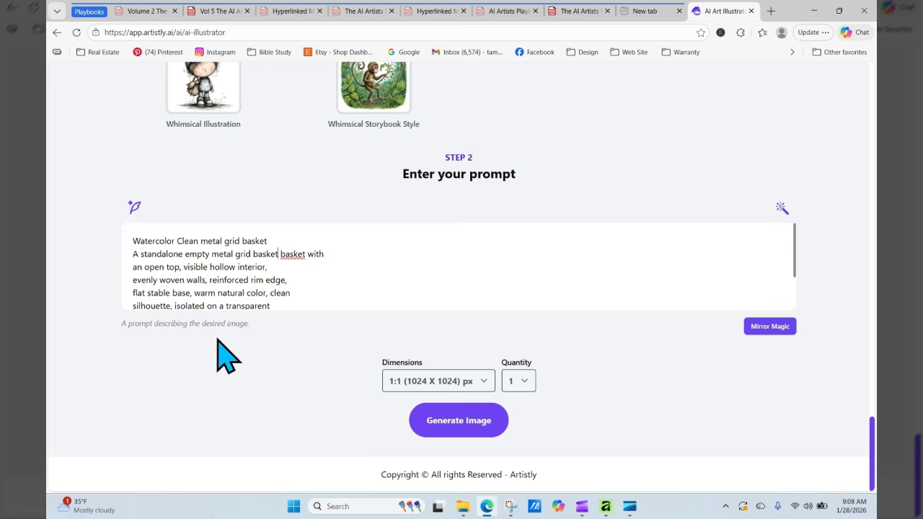
left_click(307, 254)
left_click_drag(795, 258, 798, 295)
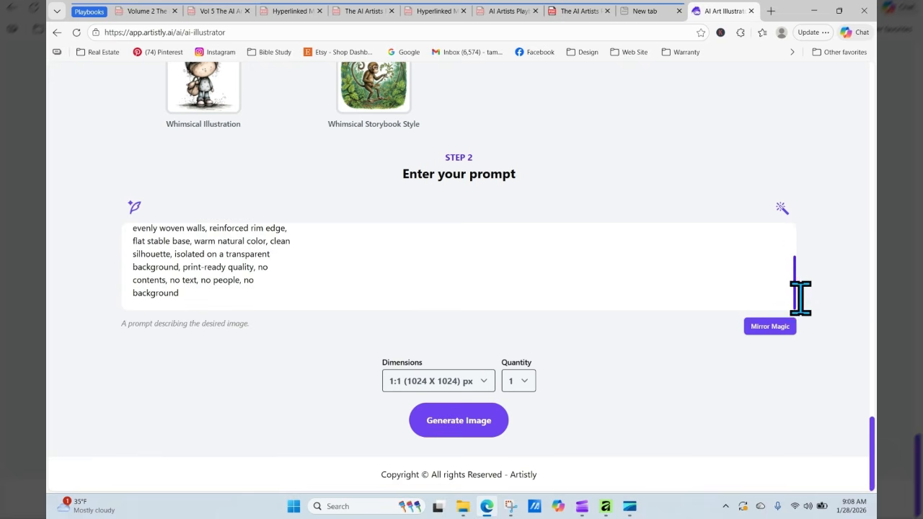
left_click(447, 425)
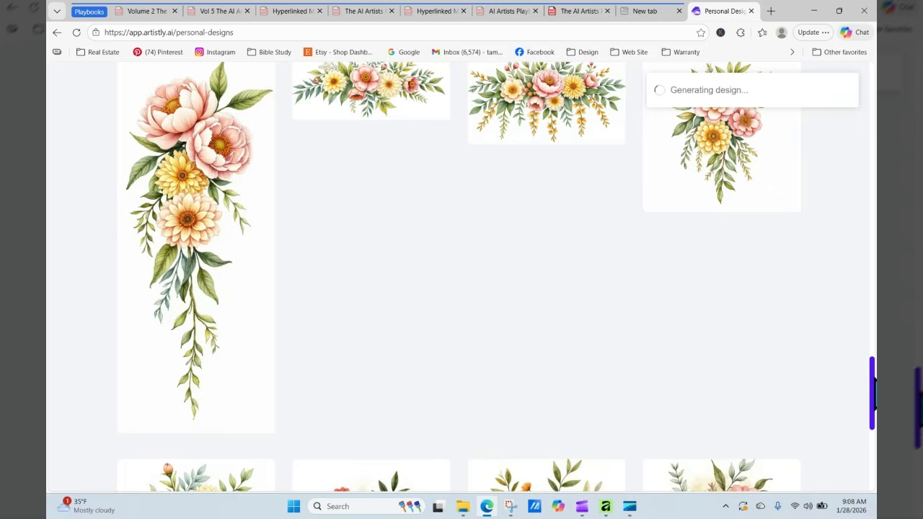
- Open the finished clean metal grid basket's details and re-generate from its settings
left_click_drag(873, 377, 873, 101)
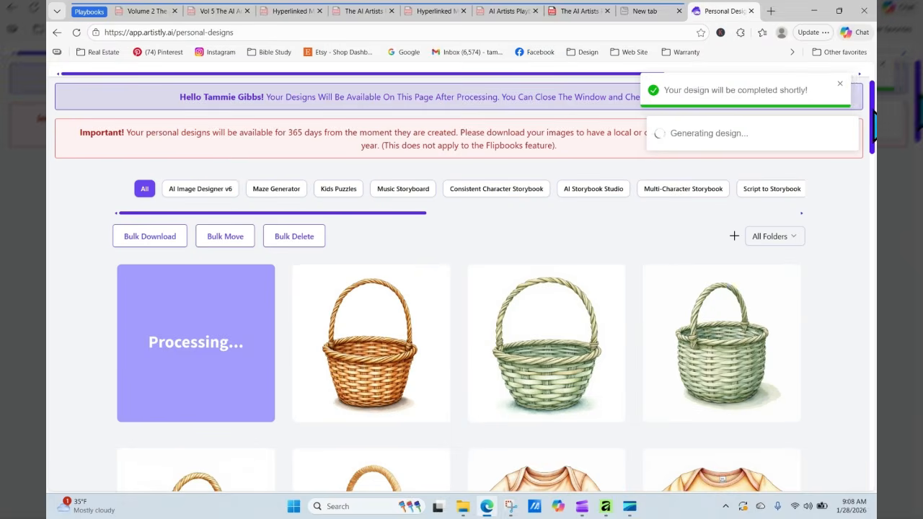
left_click(77, 32)
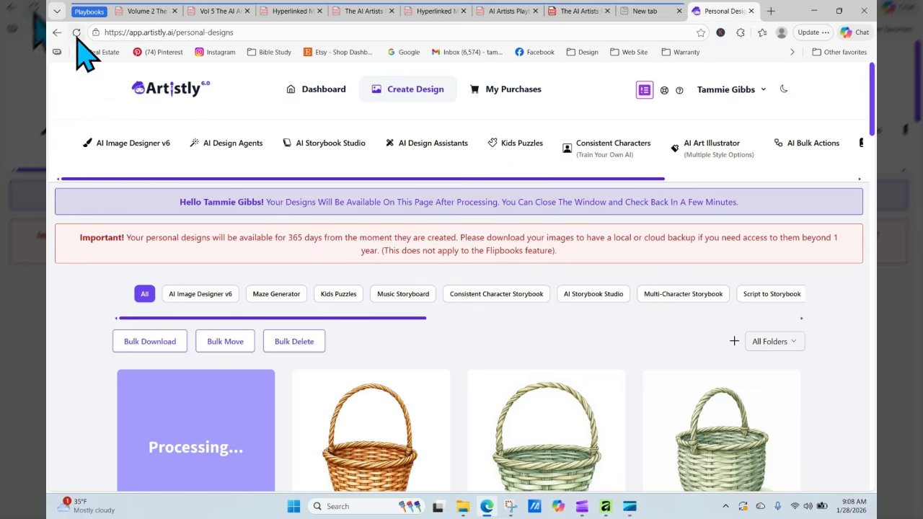
left_click(76, 33)
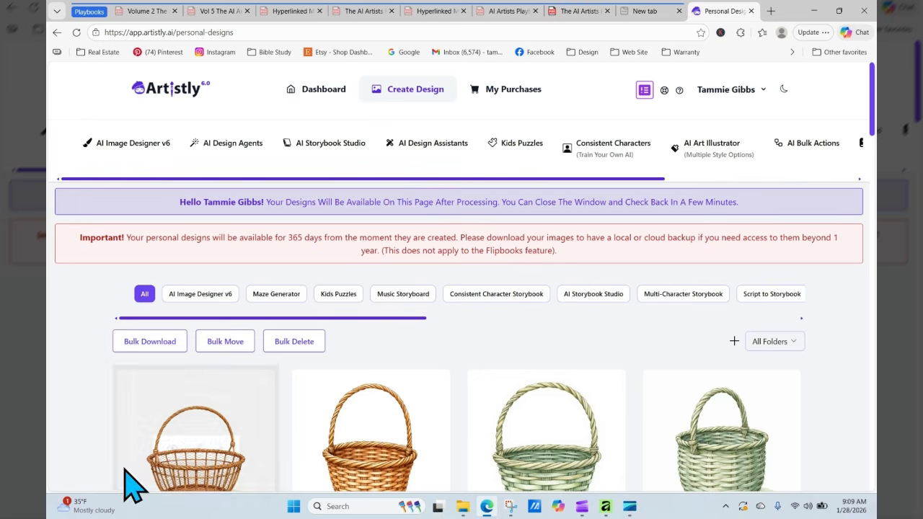
left_click(173, 454)
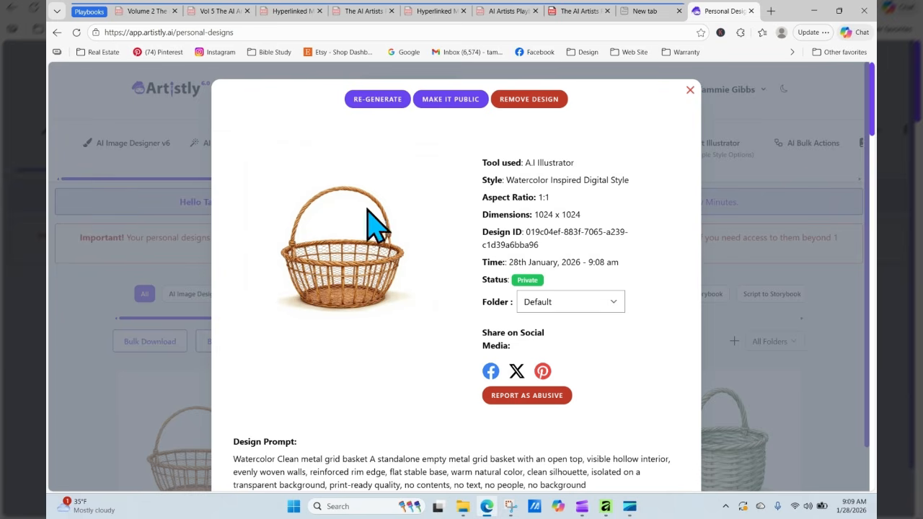
left_click(370, 100)
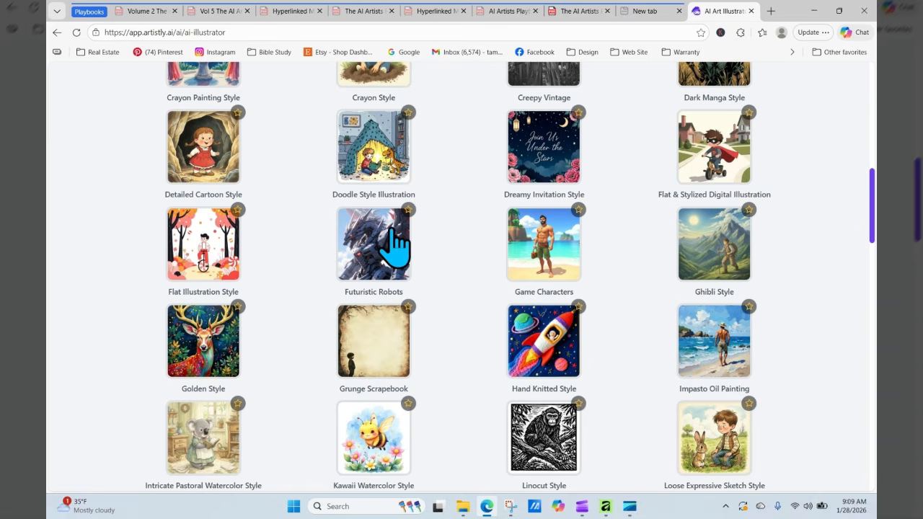
- Add 'flat' after 'Clean' so the title reads 'Watercolor Clean flat metal grid basket', then generate
scroll(395, 245, "down", 15)
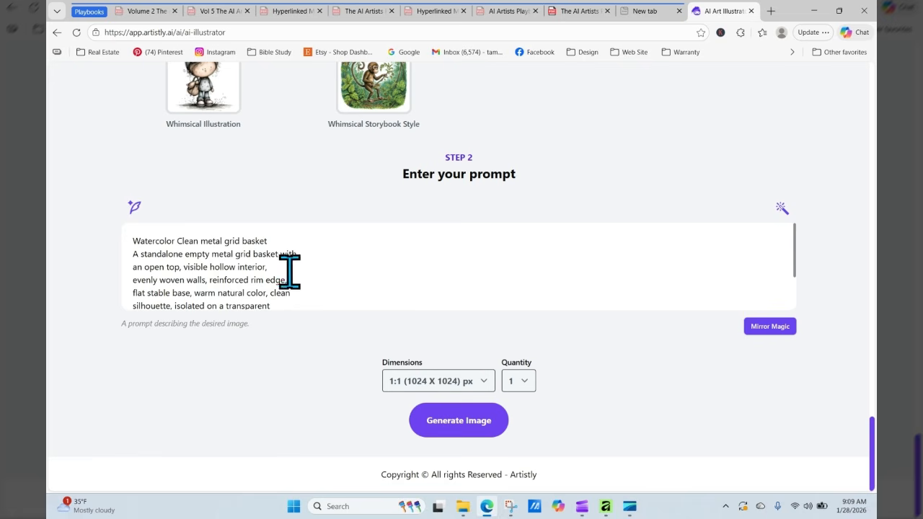
left_click(185, 280)
left_click(200, 240)
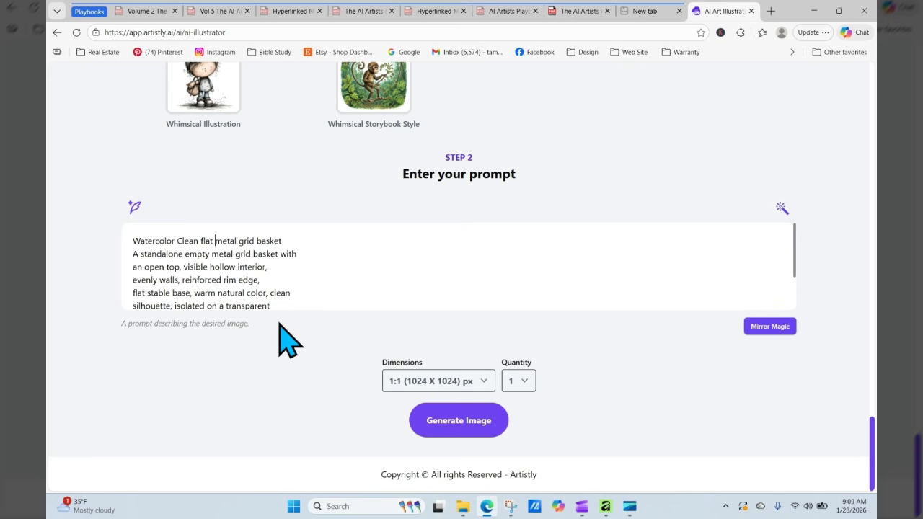
left_click(339, 287)
key("Down")
key("Down")
key("Down")
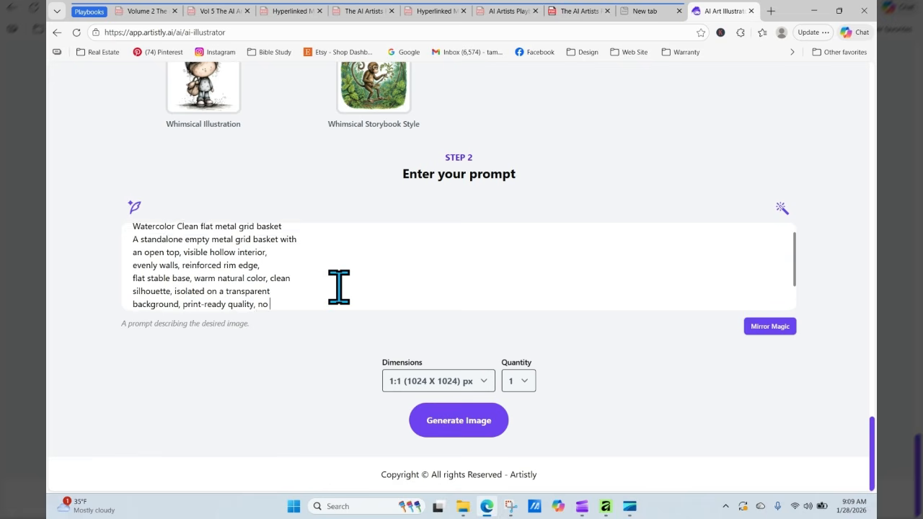
key("Down")
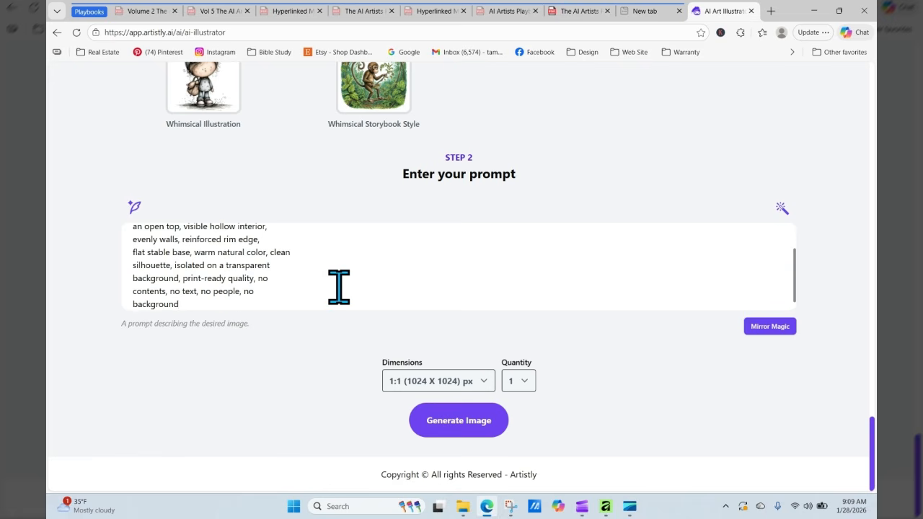
left_click(443, 422)
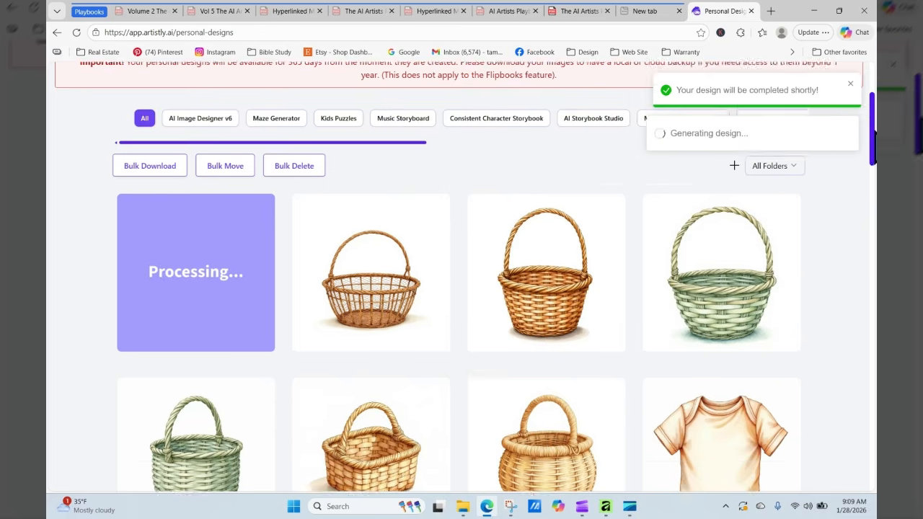
- Open the finished flat metal grid basket's details and re-generate to reload its prompt
left_click(76, 32)
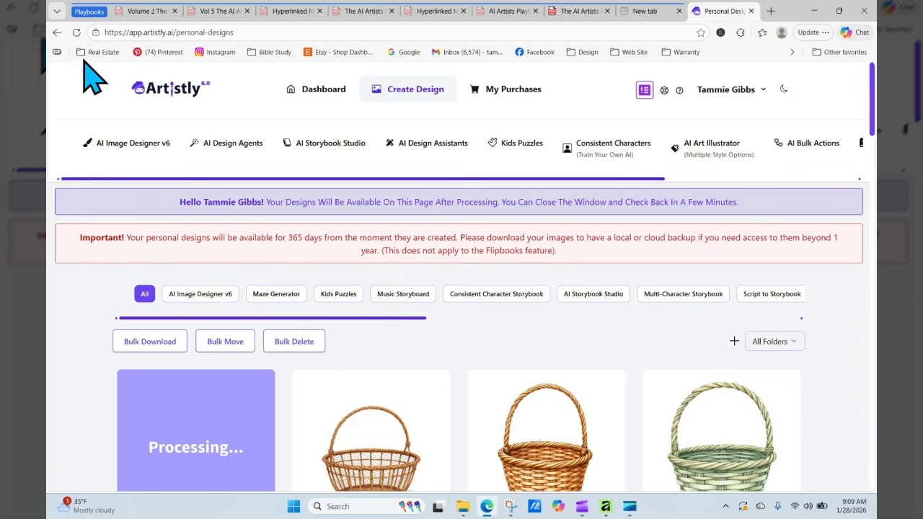
left_click(75, 32)
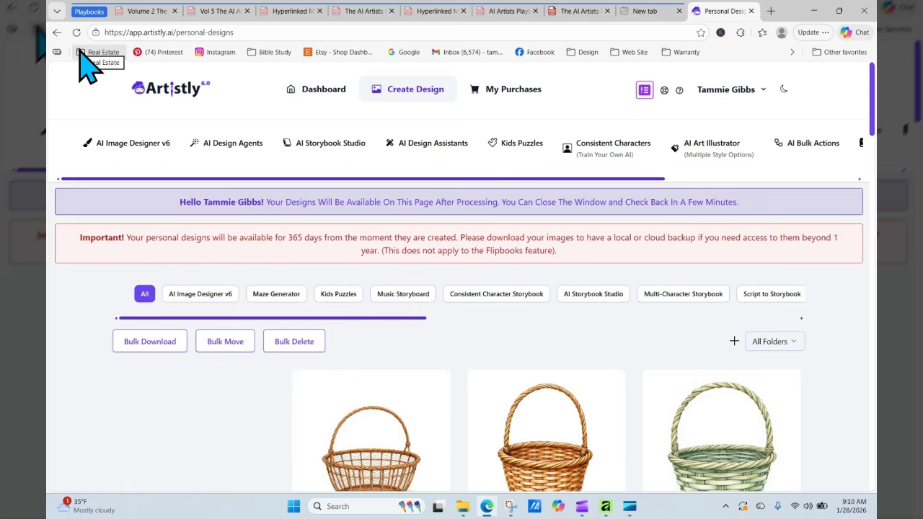
mouse_move(195, 487)
left_click(173, 449)
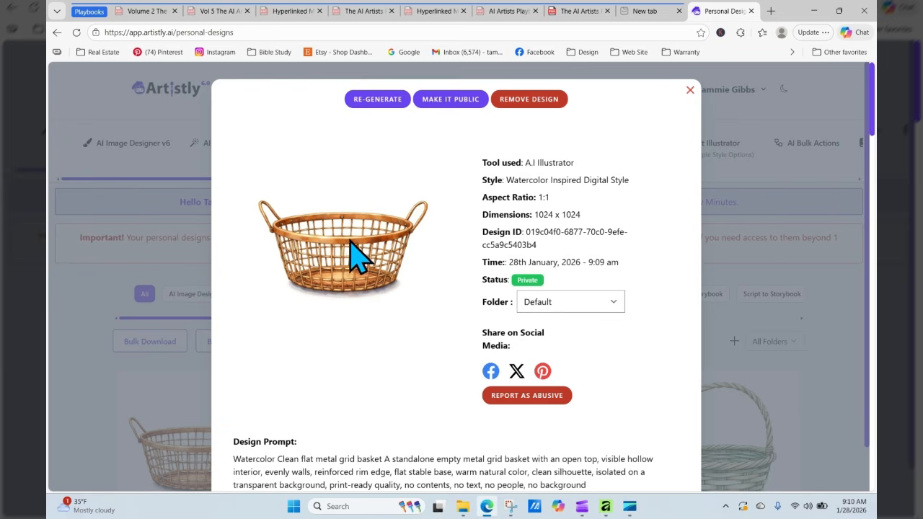
left_click(378, 98)
scroll(447, 267, "down", 20)
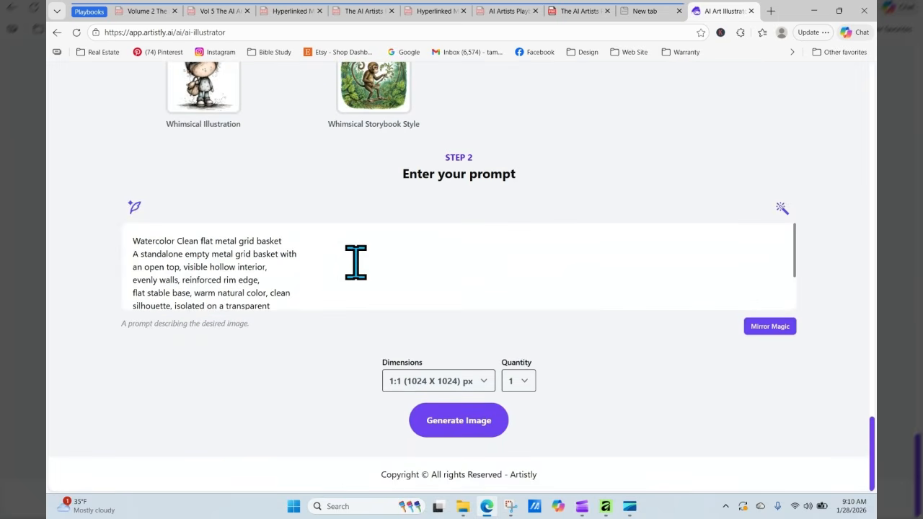
- Add 'strawberry' before 'basket' and generate the flat metal grid strawberry basket
left_click(258, 241)
type("strawberry")
left_click(487, 426)
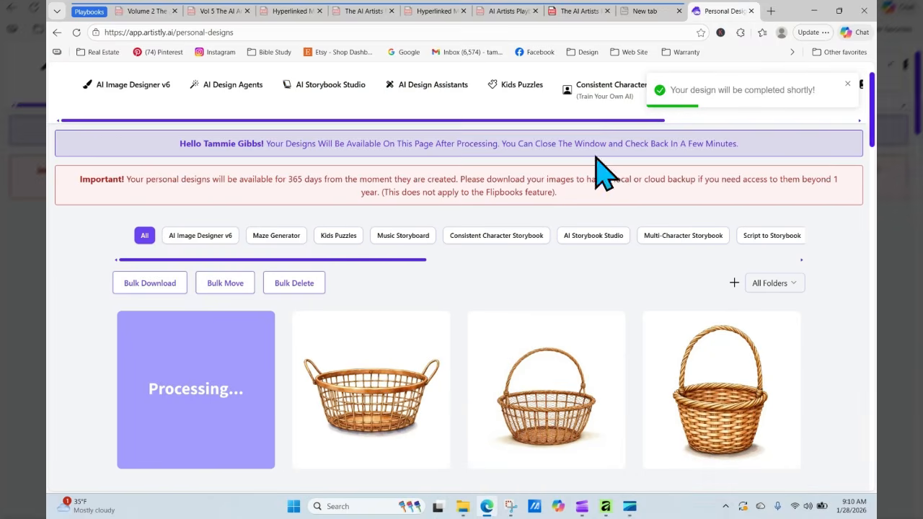
- Open the finished strawberry basket's details and re-generate from its prompt
left_click(76, 32)
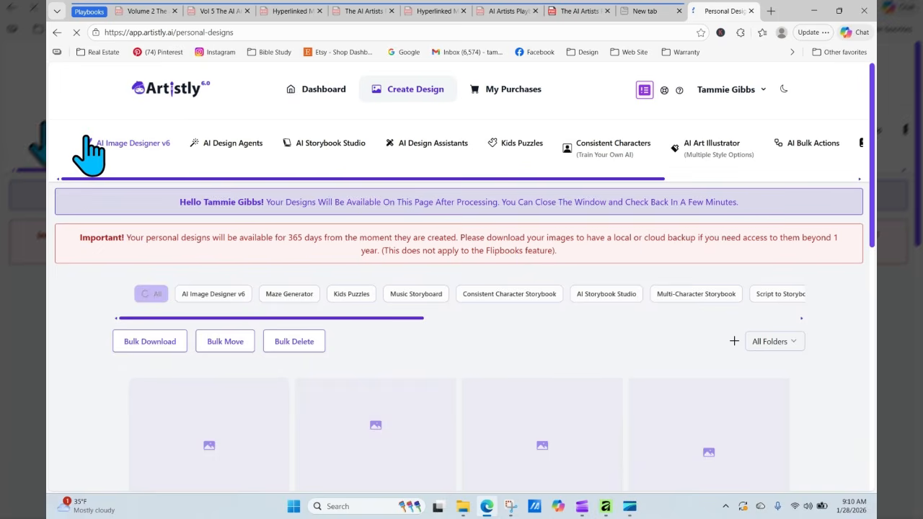
mouse_move(200, 490)
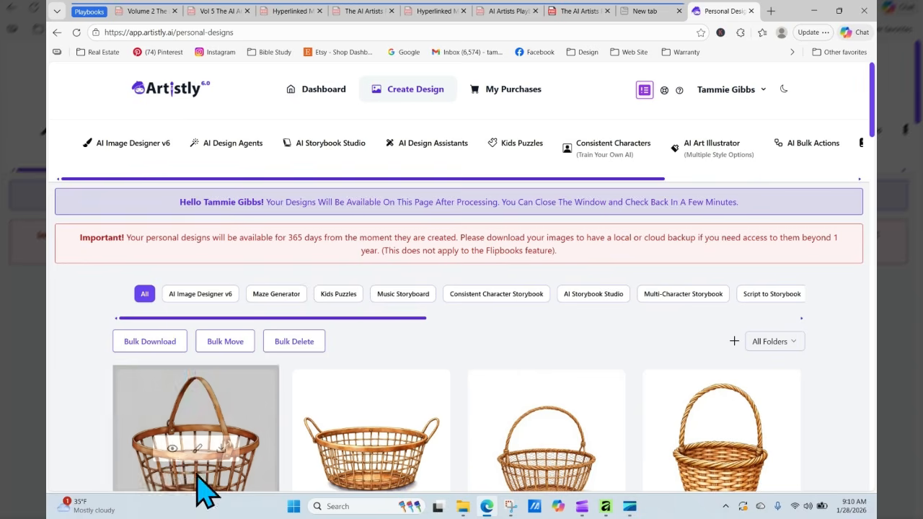
left_click(172, 449)
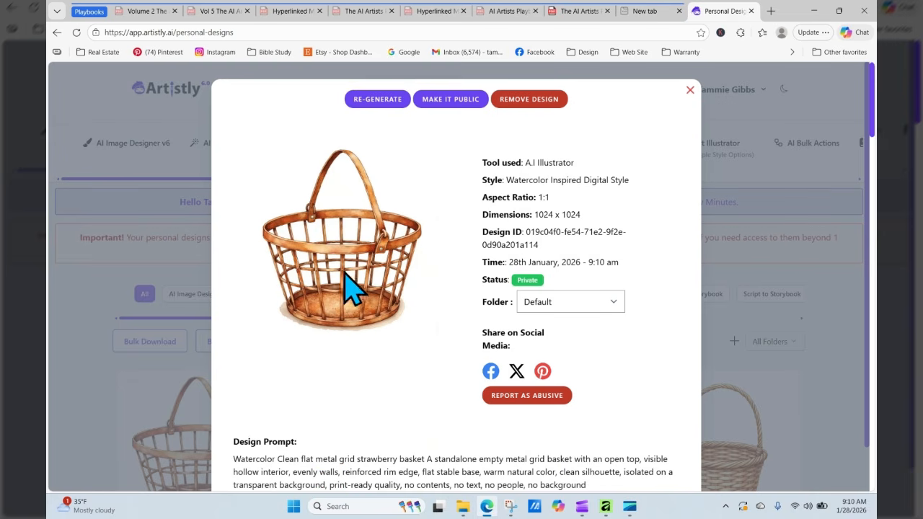
left_click(381, 99)
scroll(472, 336, "down", 15)
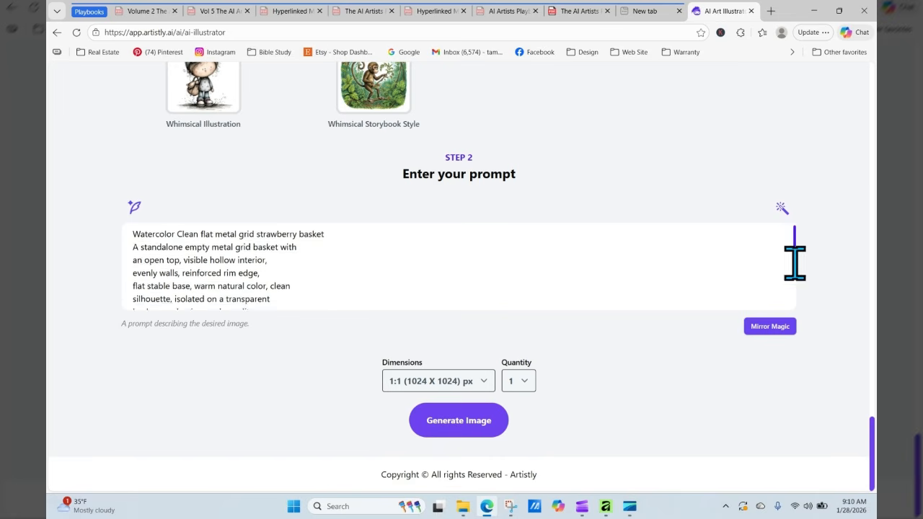
- Append a sentence after 'background' specifying medium-width flat metal bands, then generate the image
left_click_drag(794, 252, 795, 319)
left_click(198, 303)
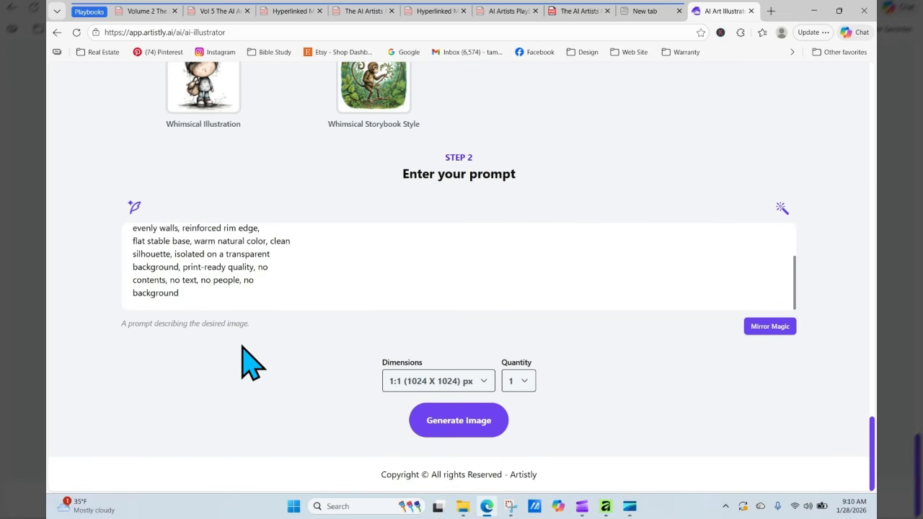
type("thi")
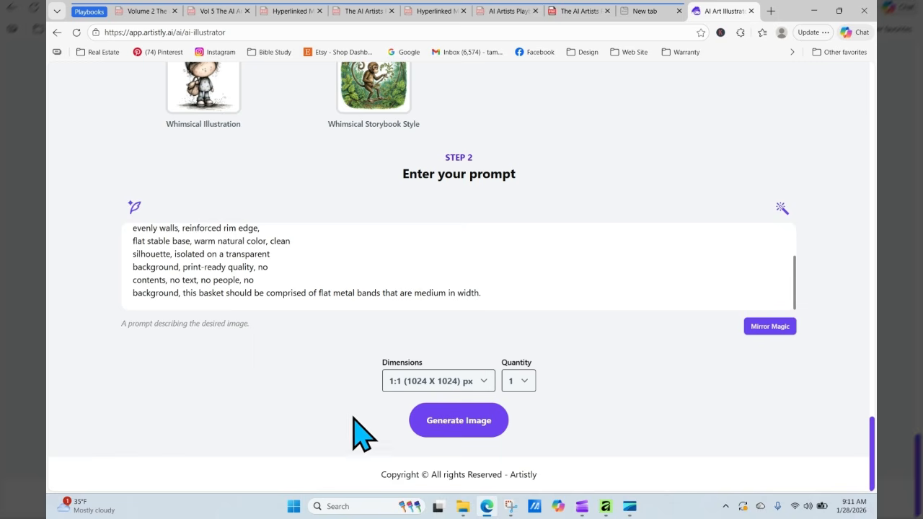
left_click(451, 423)
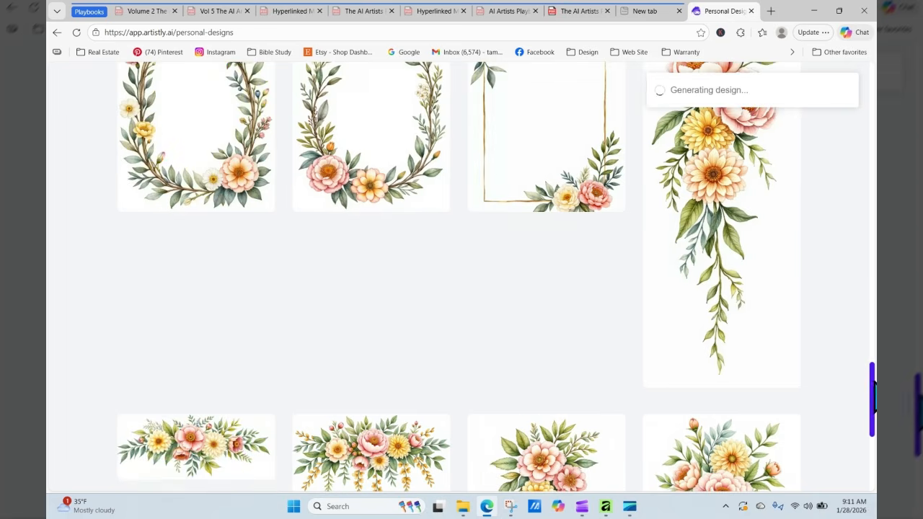
- Refresh Personal Designs and open the finished strawberry-filled basket's 1:1, 1024 x 1024 details
left_click_drag(872, 386, 872, 126)
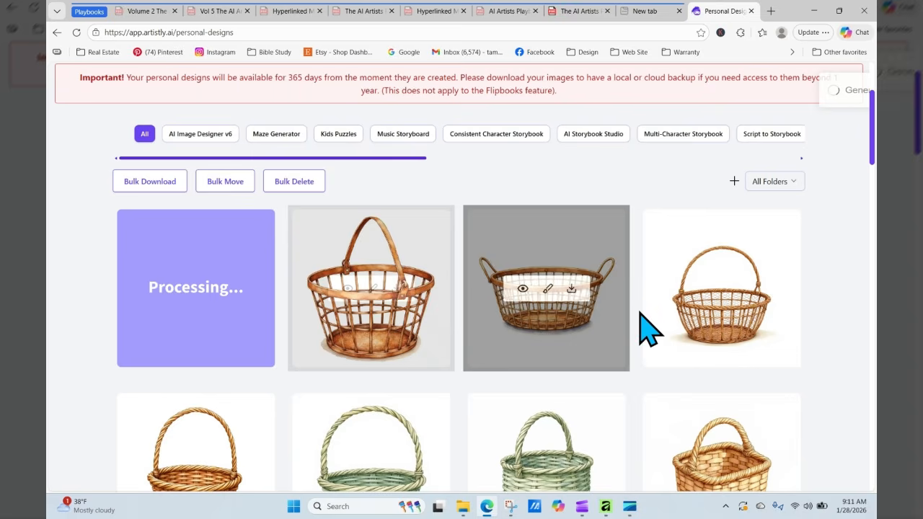
left_click(76, 32)
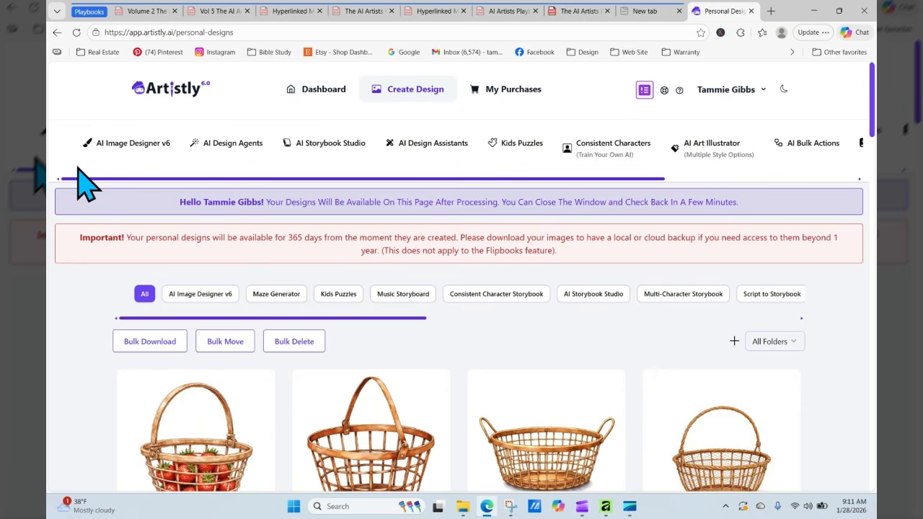
mouse_move(199, 487)
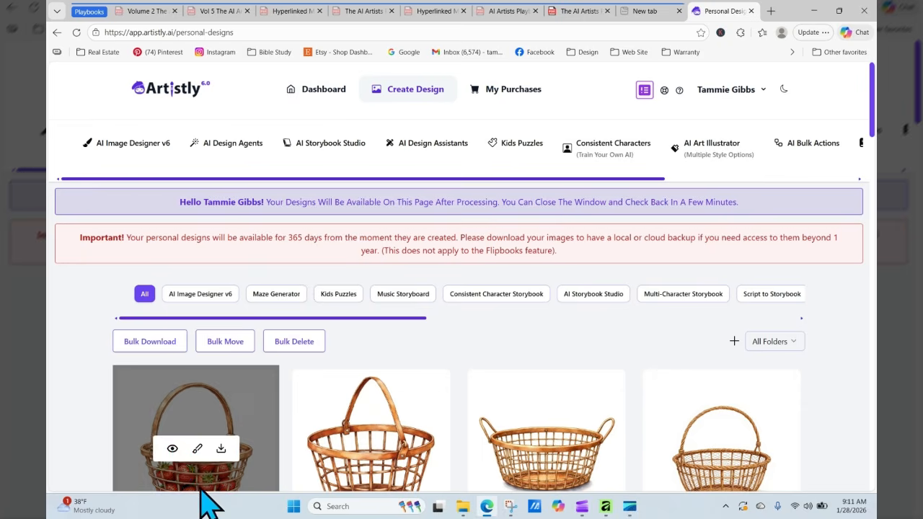
left_click(172, 450)
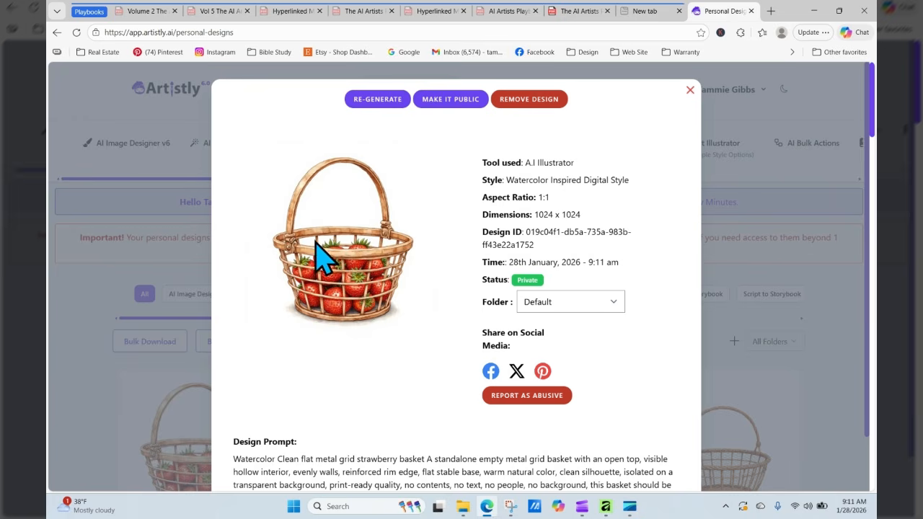
- Regenerate from the strawberry basket, edit the prompt to the metal grid square grocers version, and generate
left_click(378, 101)
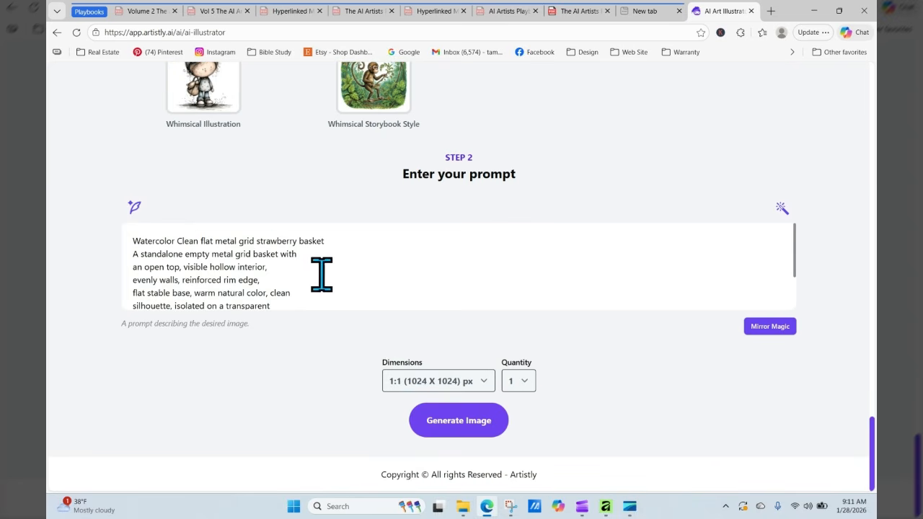
left_click(259, 241)
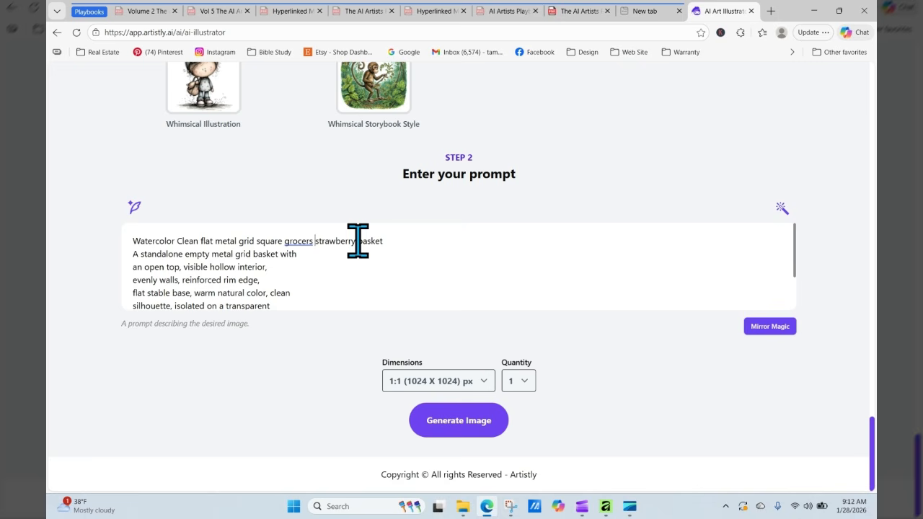
left_click_drag(357, 241, 444, 262)
left_click(424, 256)
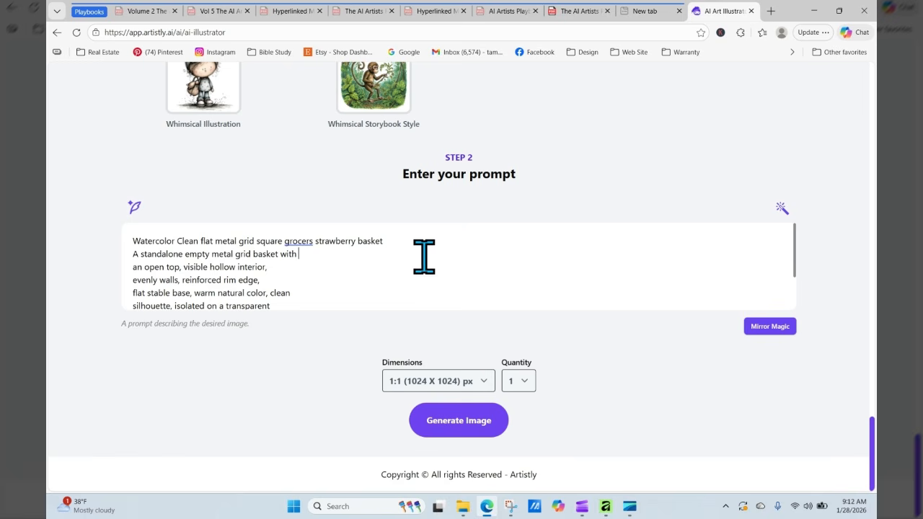
left_click(454, 424)
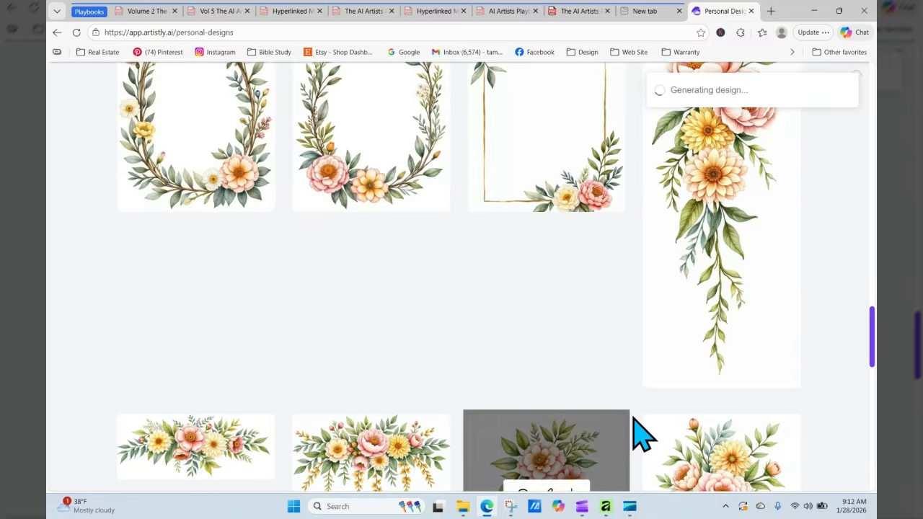
- Reload Personal Designs until the metal grid strawberry basket appears, then view and close its details
left_click_drag(873, 377, 874, 105)
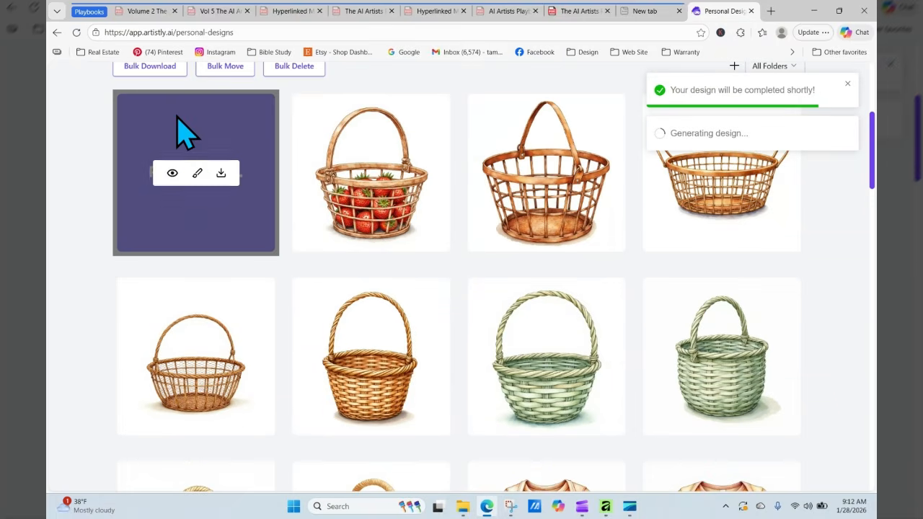
left_click(76, 33)
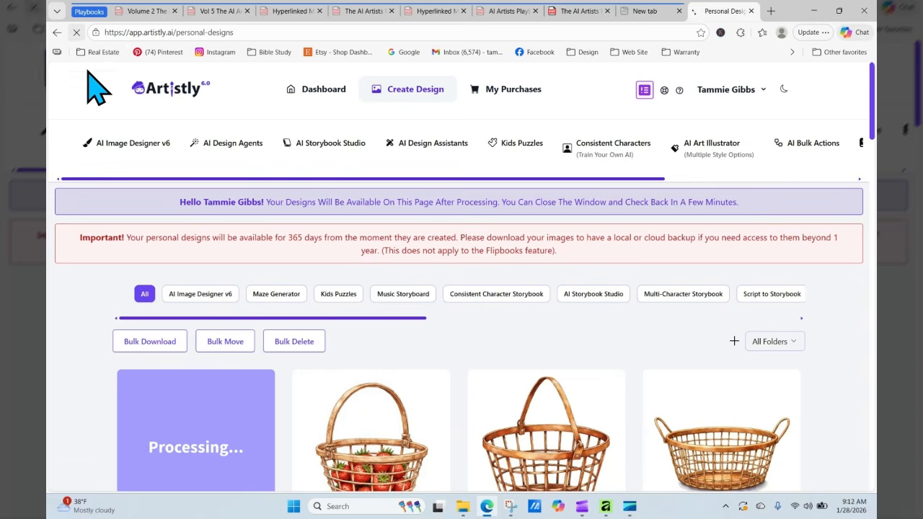
left_click(76, 31)
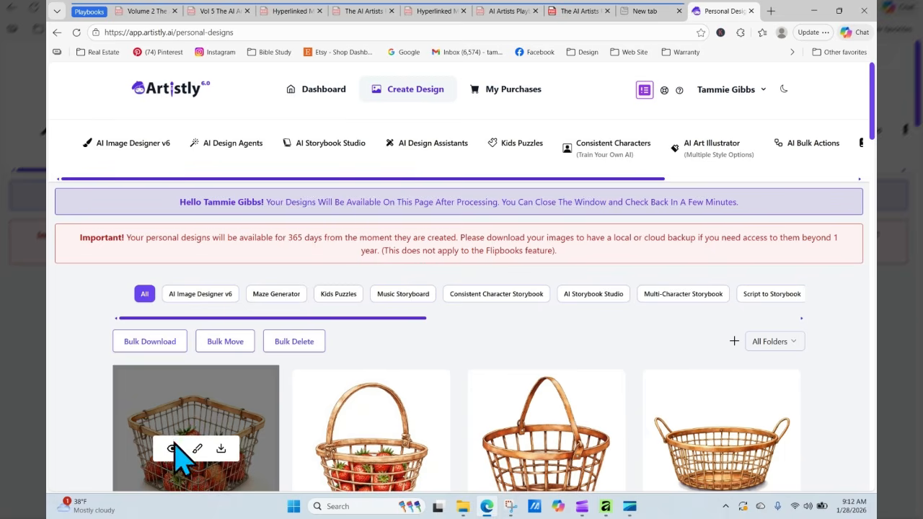
left_click(173, 443)
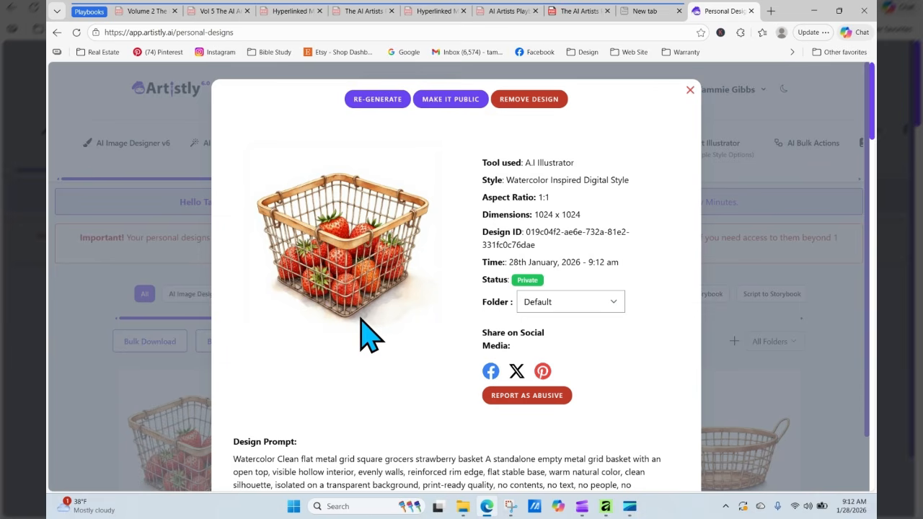
left_click(690, 91)
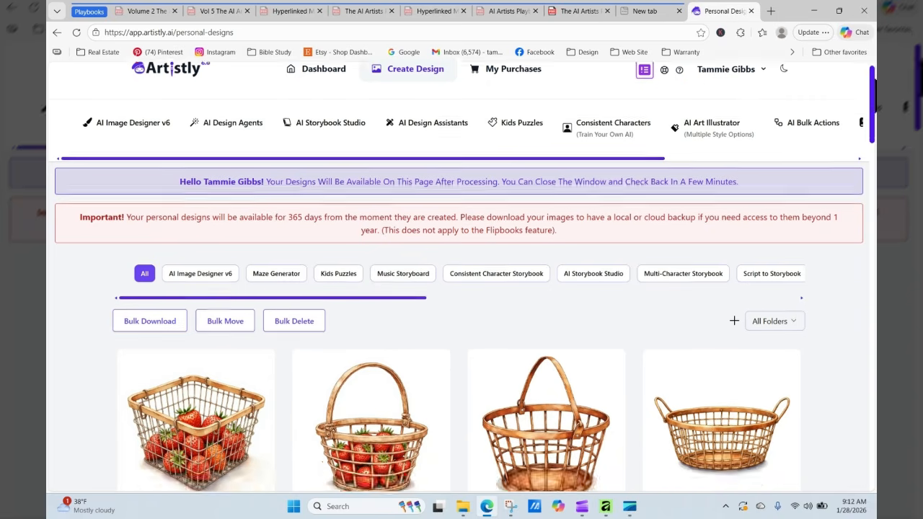
scroll(461, 288, "down", 3)
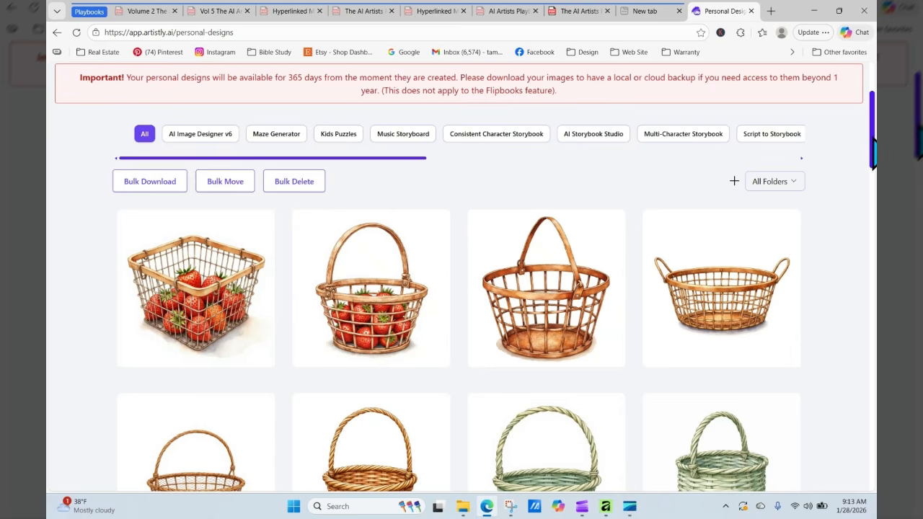
- Load the Watercolor Clean Woven Basket prompt back into the illustrator, then return to the basket guide PDF
scroll(872, 151, "down", 3)
mouse_move(344, 292)
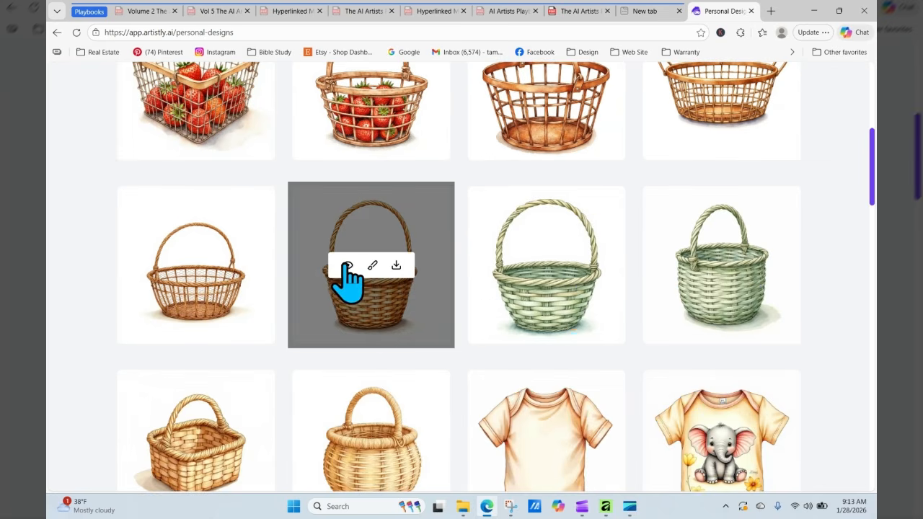
left_click(348, 266)
left_click(365, 99)
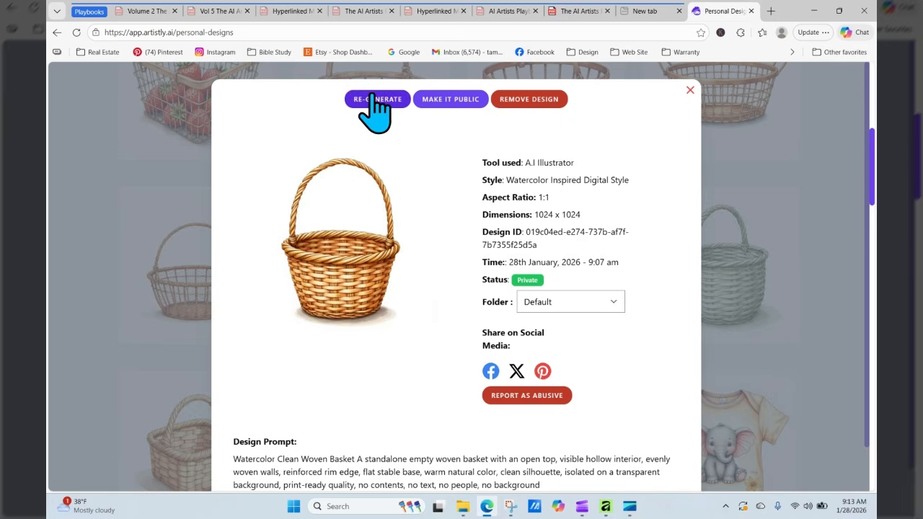
scroll(409, 292, "down", 5)
scroll(405, 274, "down", 20)
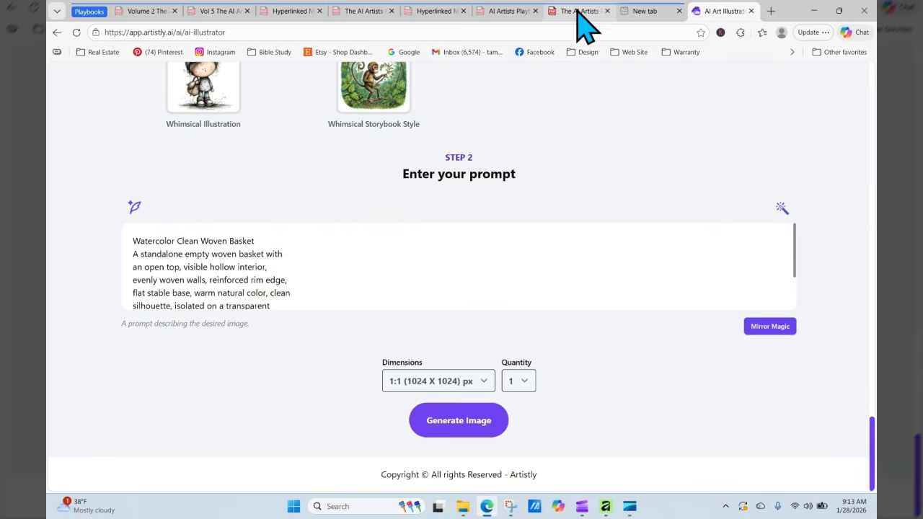
left_click(581, 12)
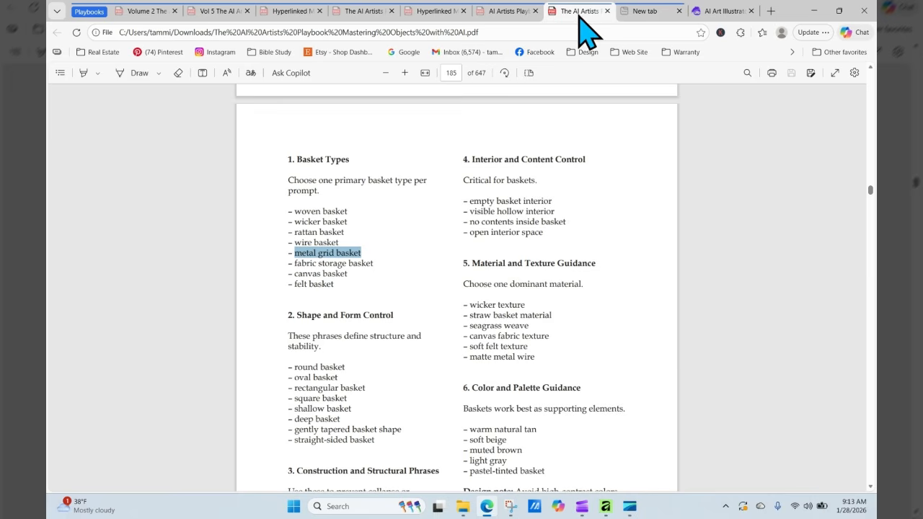
- In the florals playbook, jump from the page 7 contents to Fall Florals and copy 'Burnt orange'
left_click(508, 11)
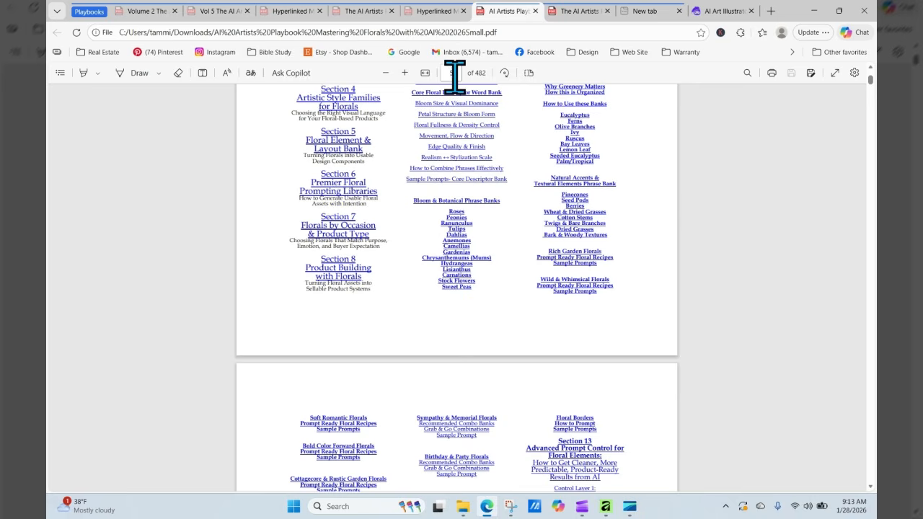
key("Return")
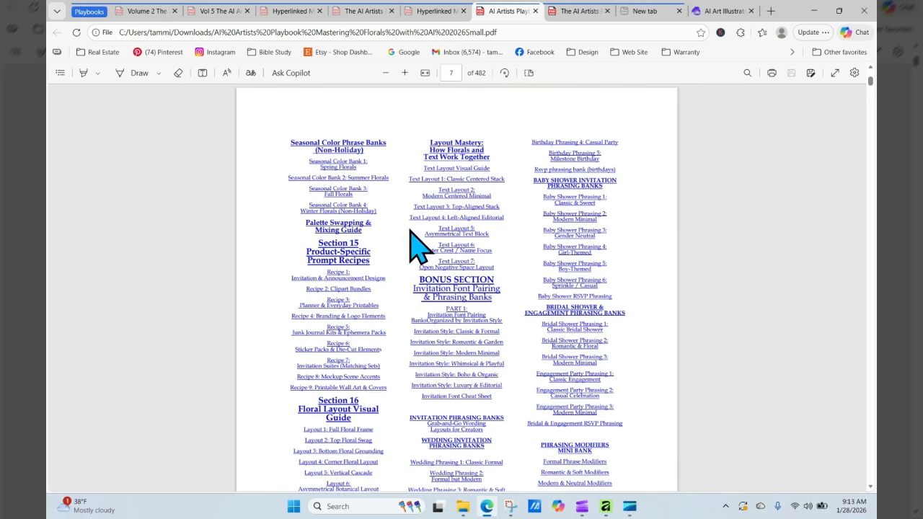
left_click(339, 205)
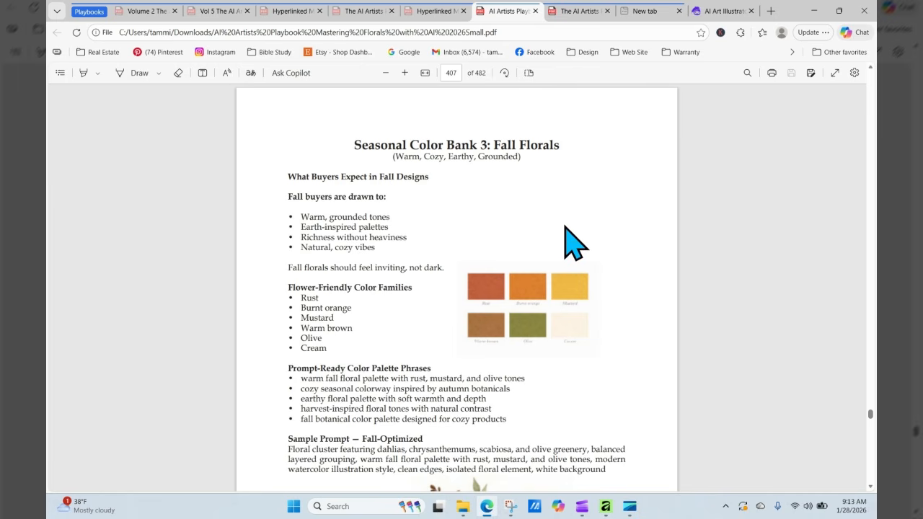
scroll(565, 226, "down", 3)
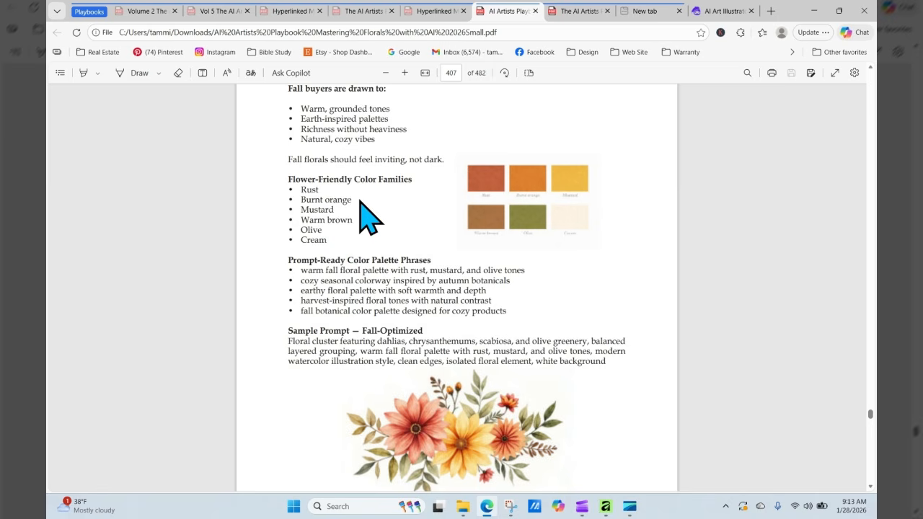
triple_click(335, 199)
right_click(329, 203)
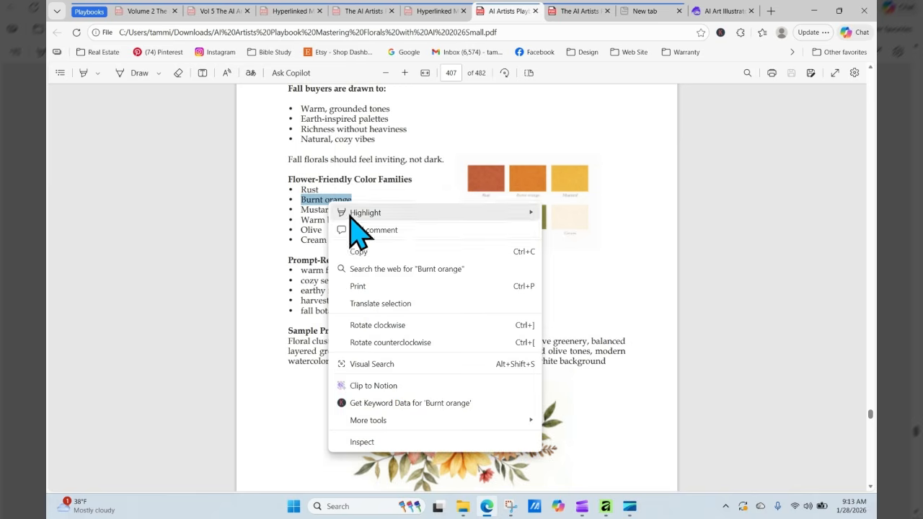
left_click(356, 251)
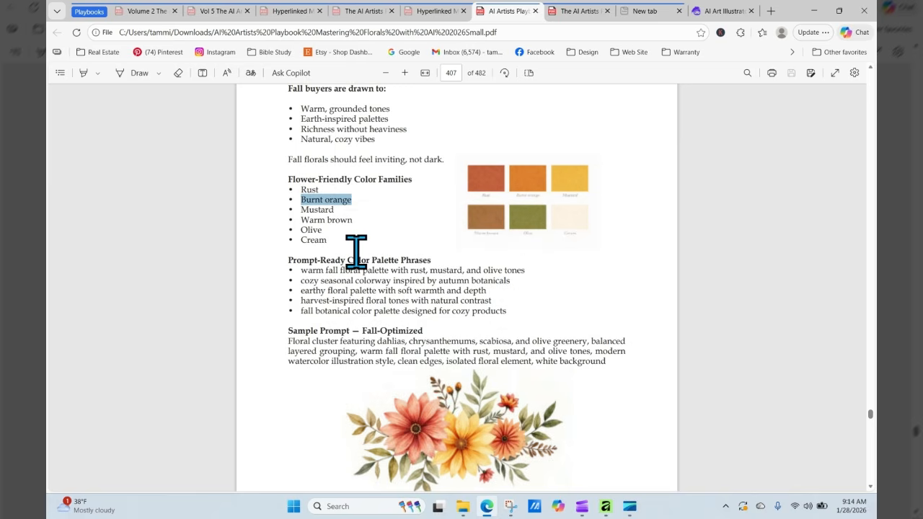
- Replace 'natural' in the basket prompt with the copied 'Burnt orange'
left_click(723, 11)
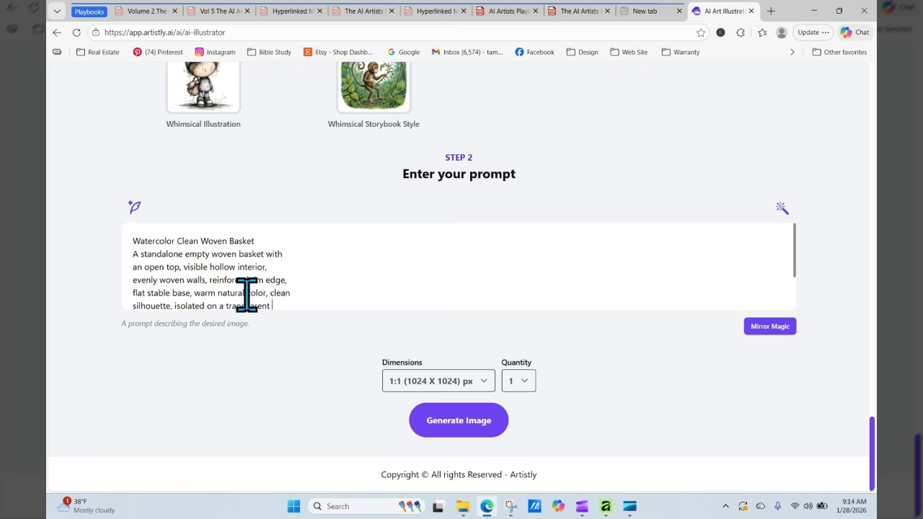
left_click_drag(235, 293, 215, 292)
right_click(234, 292)
left_click(280, 84)
- Fix the merged words so the prompt reads 'warm Burnt orange color'
right_click(197, 297)
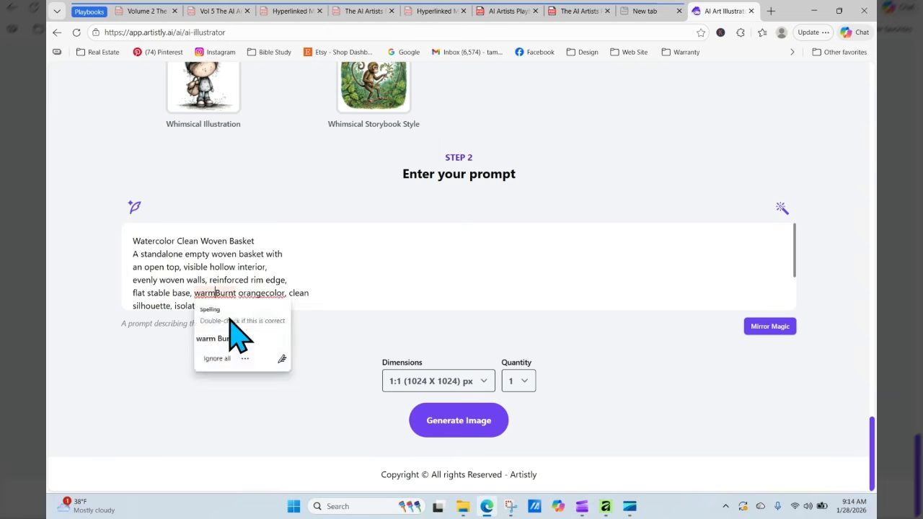
left_click(234, 326)
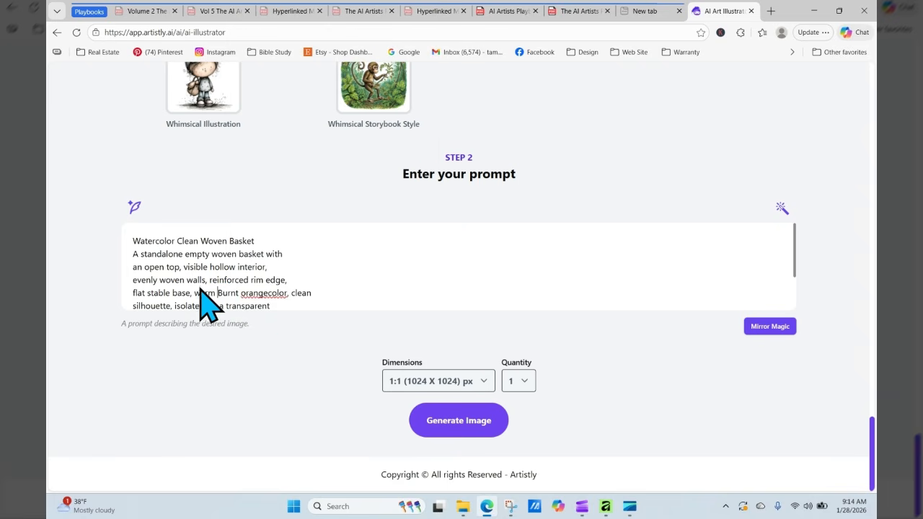
right_click(268, 296)
left_click(302, 318)
left_click(418, 269)
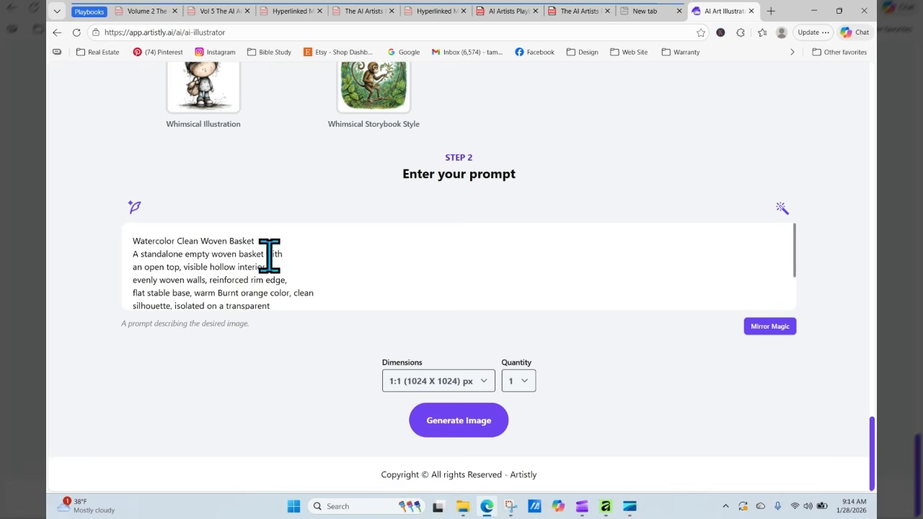
left_click(577, 12)
- Copy the phrase 'deep basket' from page 185 of the basket guide
left_click(421, 328)
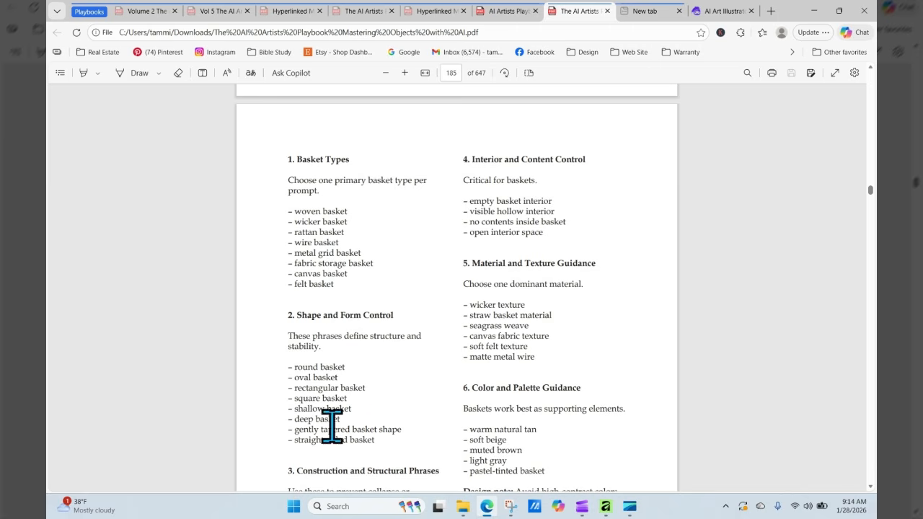
left_click_drag(297, 421, 339, 419)
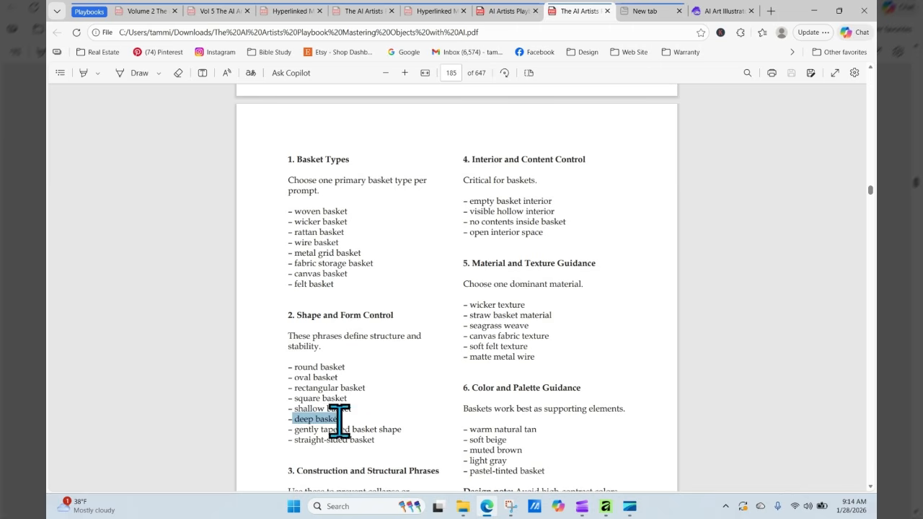
right_click(322, 418)
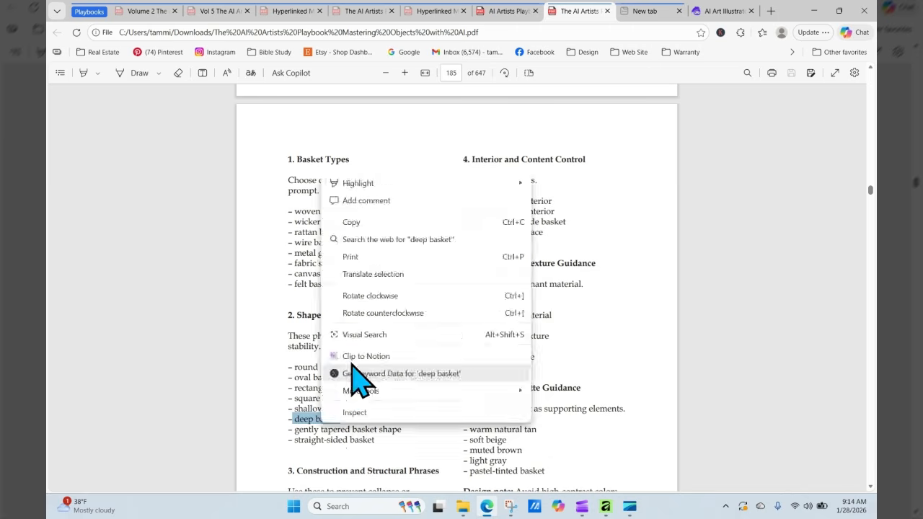
left_click(382, 222)
left_click(703, 16)
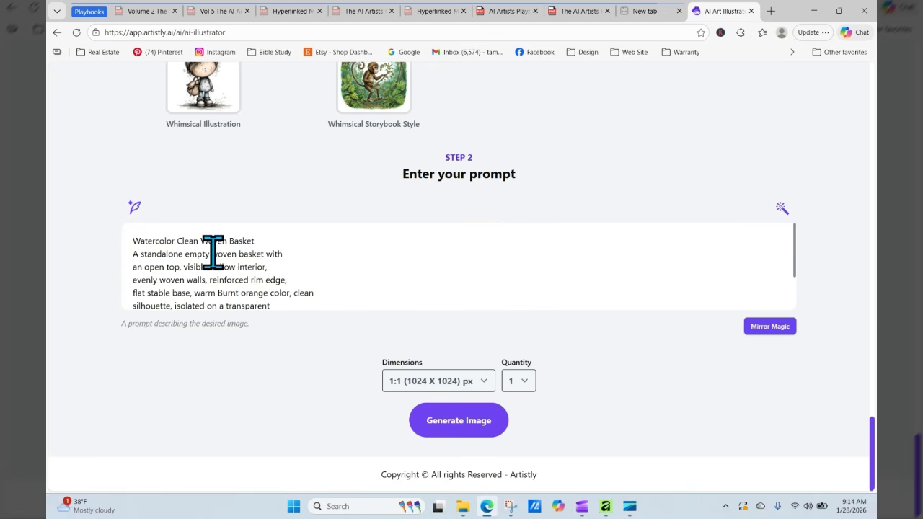
- Paste 'deep' before 'woven' in the basket prompt
right_click(217, 252)
left_click(247, 340)
left_click(525, 274)
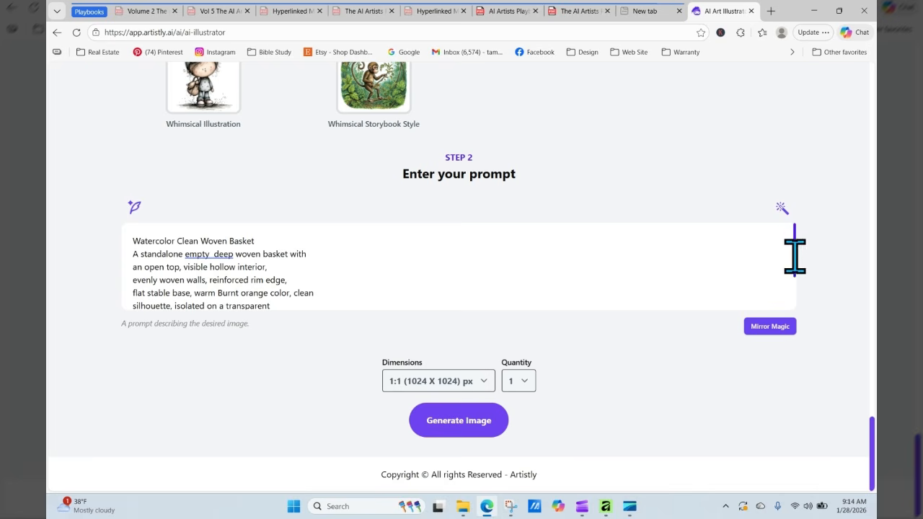
left_click_drag(794, 257, 795, 309)
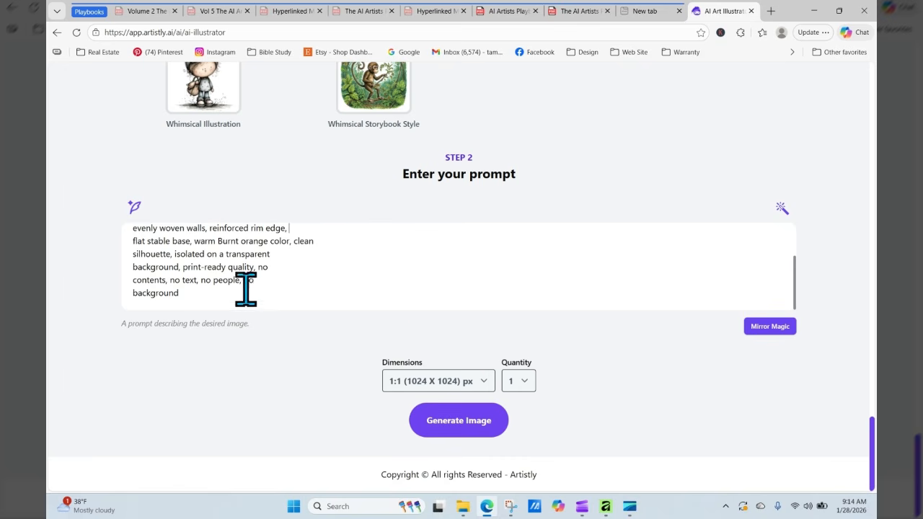
- Set the size to 9:16 (768 X 1344) and generate the deep Burnt orange basket
left_click(422, 382)
left_click(427, 363)
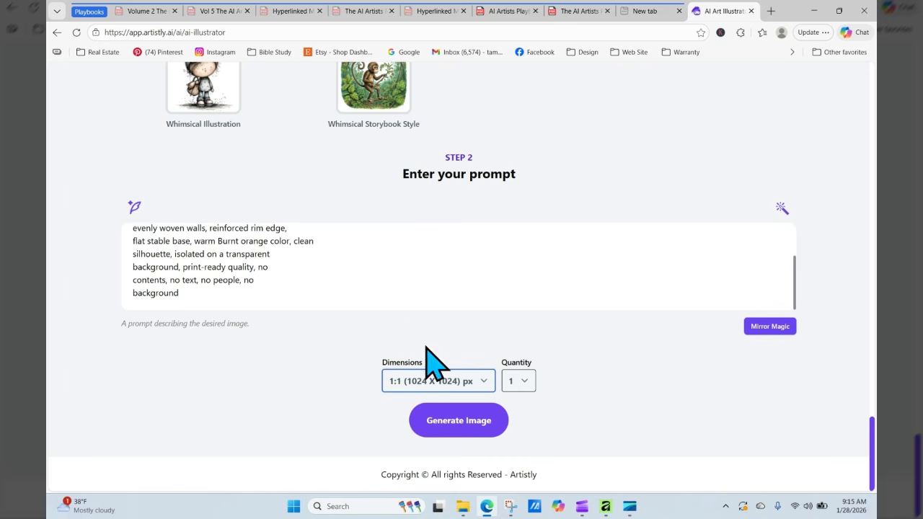
left_click(459, 418)
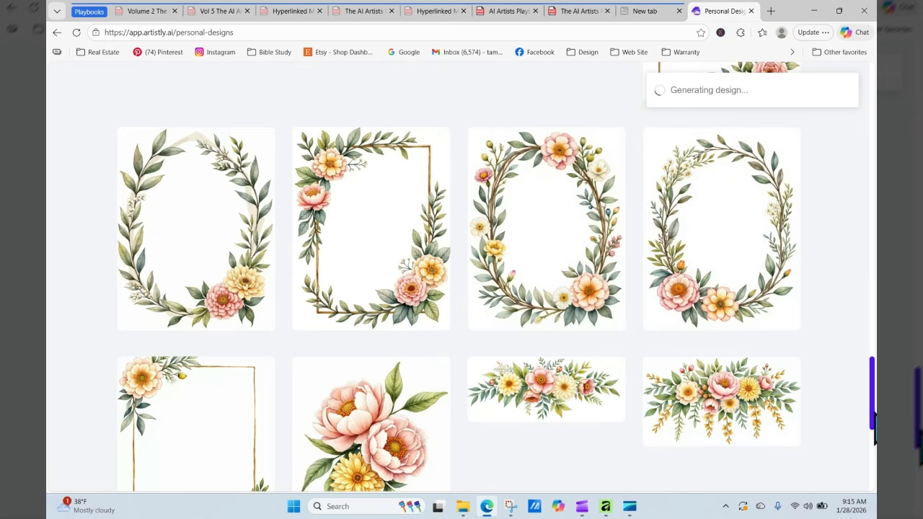
- Open the finished 9:16 deep Burnt orange basket's details and load its prompt with RE-GENERATE
left_click_drag(870, 389, 871, 128)
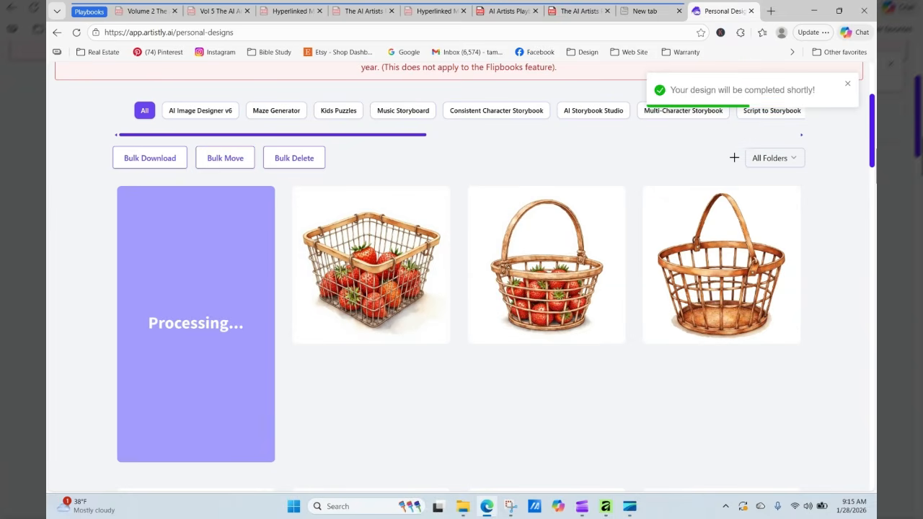
mouse_move(256, 189)
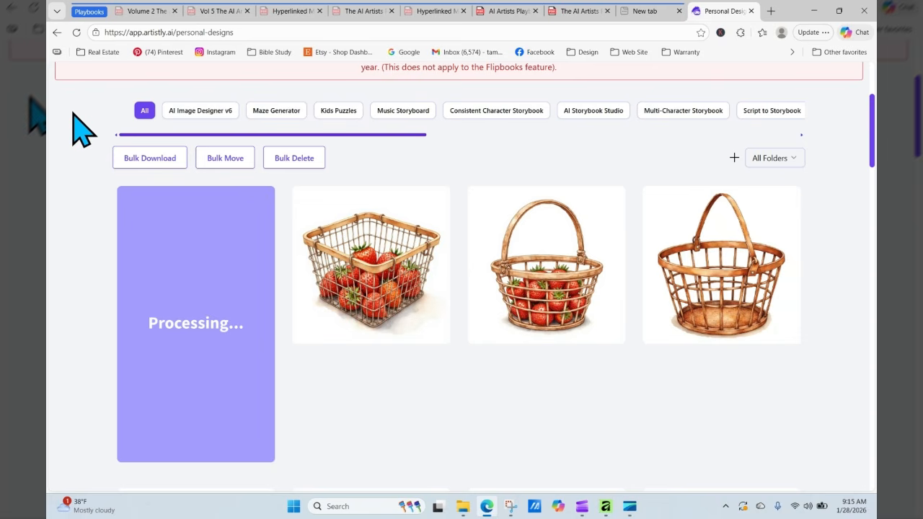
scroll(169, 368, "up", 3)
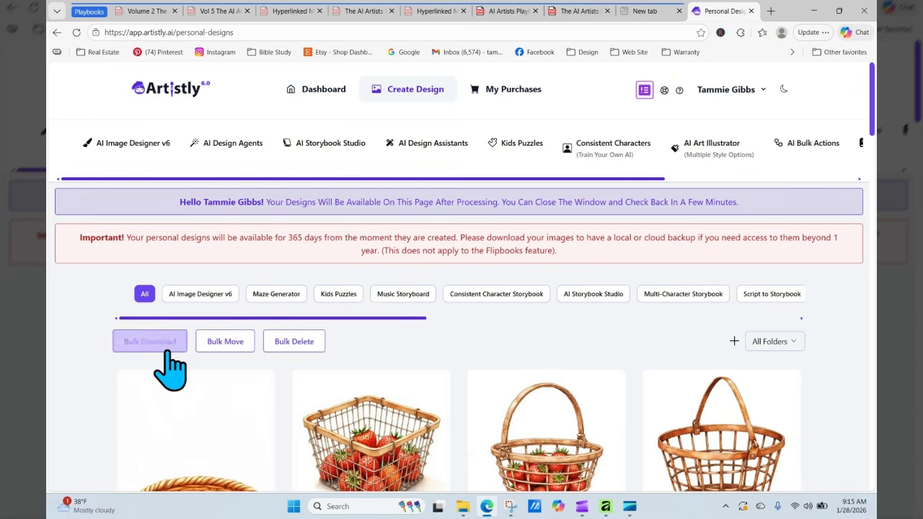
scroll(461, 288, "down", 5)
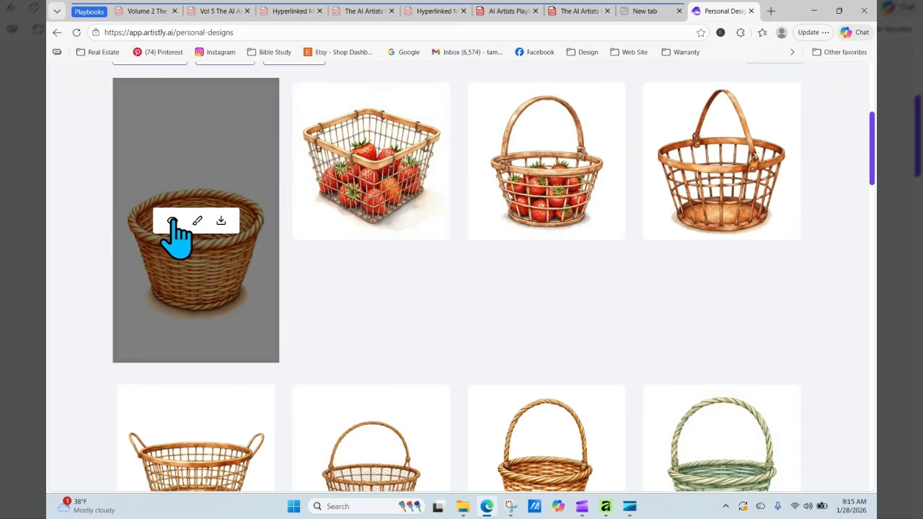
left_click(172, 220)
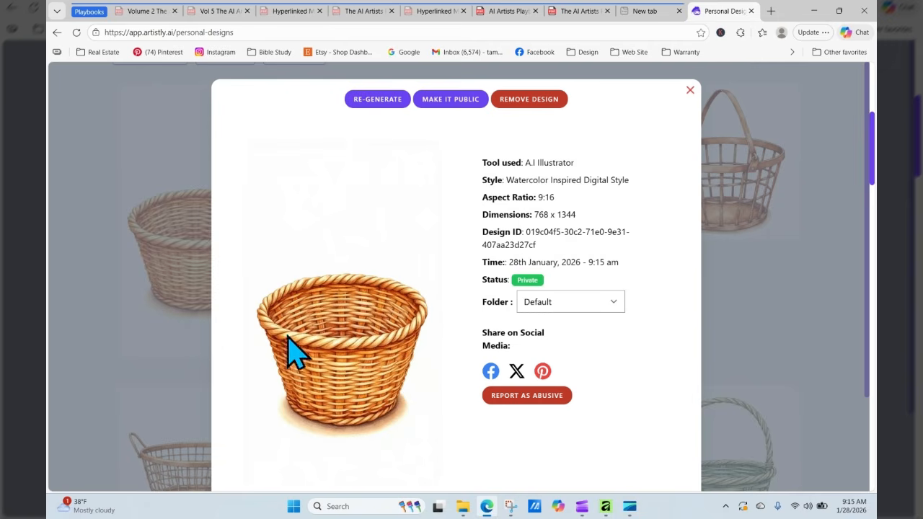
left_click(379, 101)
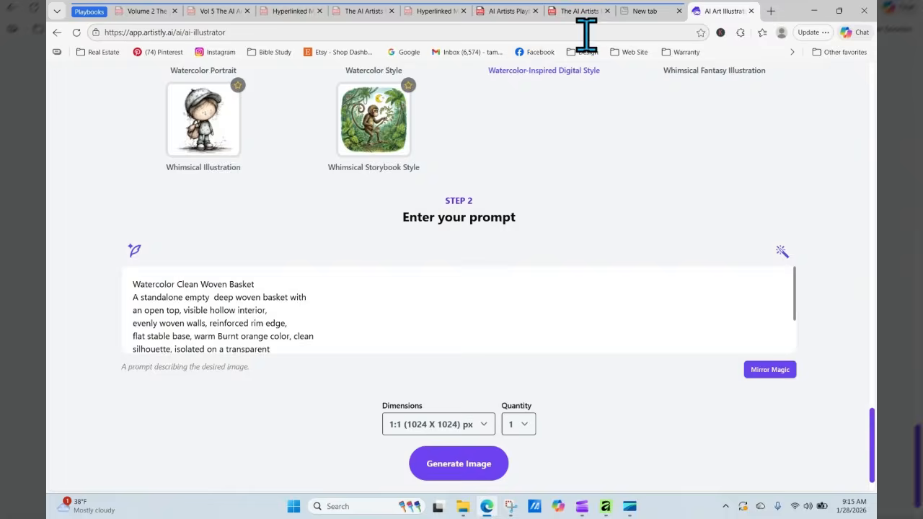
- Copy 'Warm pink' from the Summer Florals colour list on page 406 of the florals playbook
left_click(575, 11)
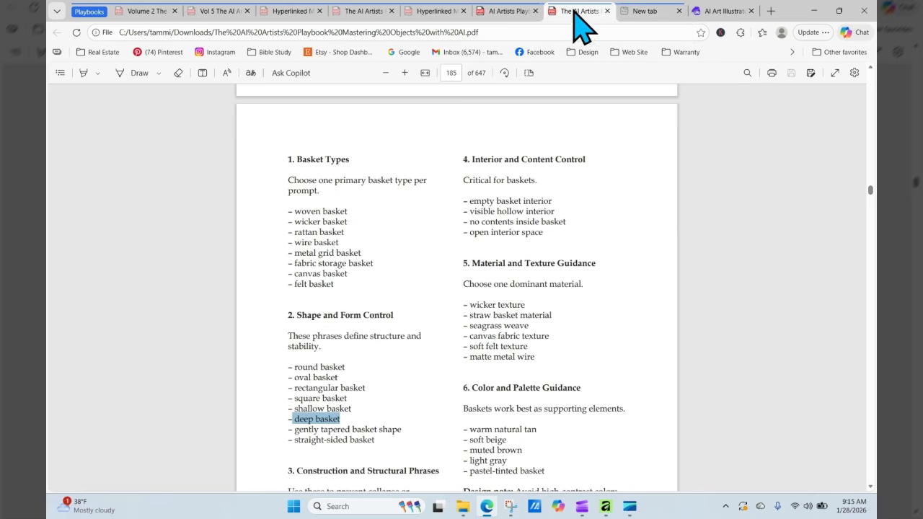
left_click(506, 10)
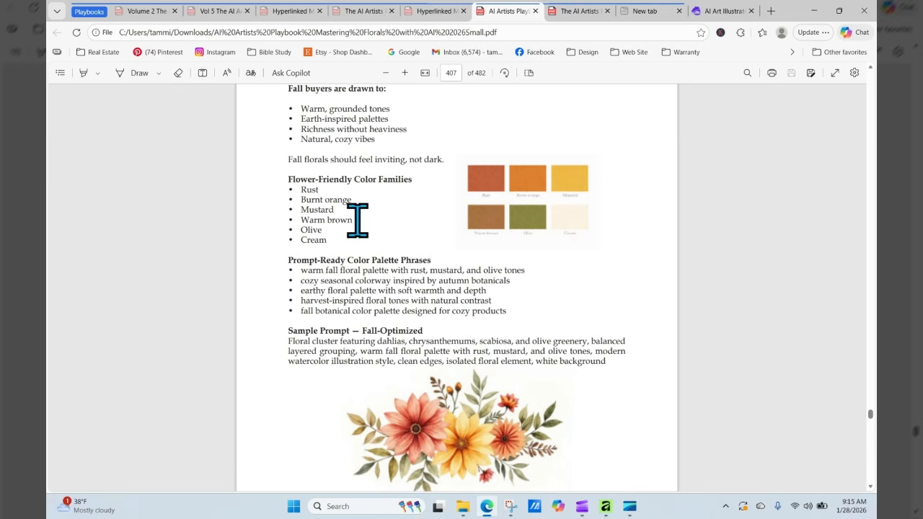
left_click_drag(352, 220, 300, 220)
left_click(721, 333)
scroll(728, 335, "up", 1)
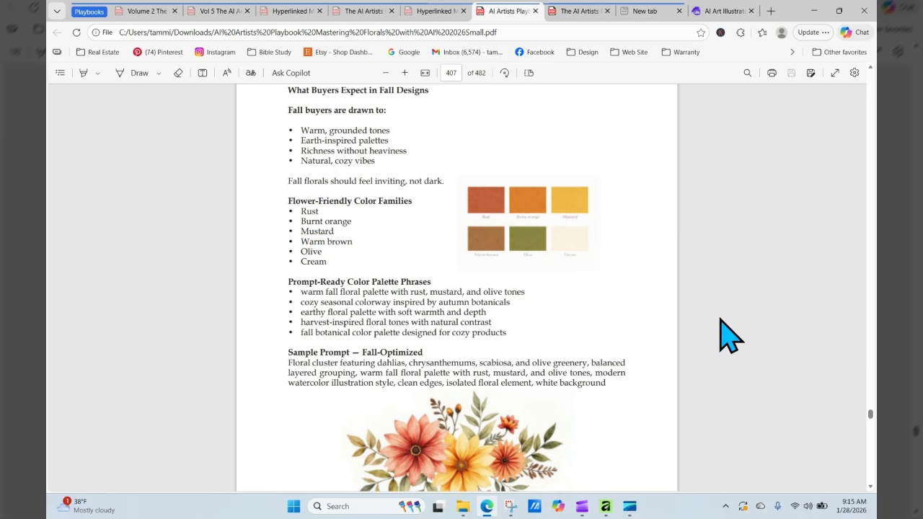
scroll(727, 335, "up", 10)
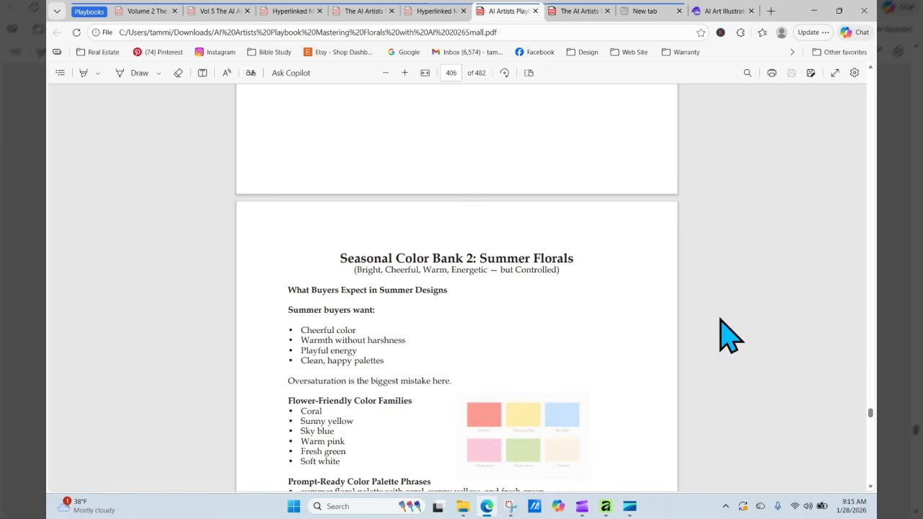
left_click_drag(351, 442, 353, 457)
left_click(357, 459)
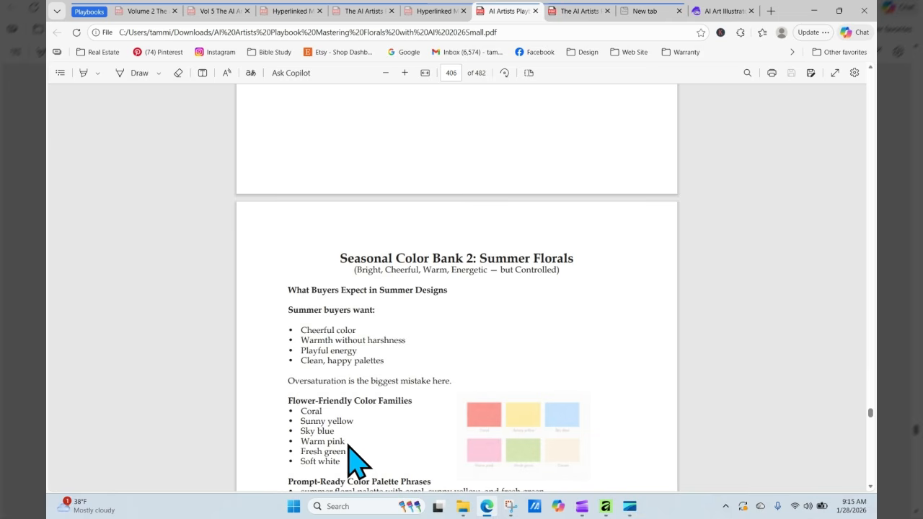
left_click_drag(301, 441, 347, 442)
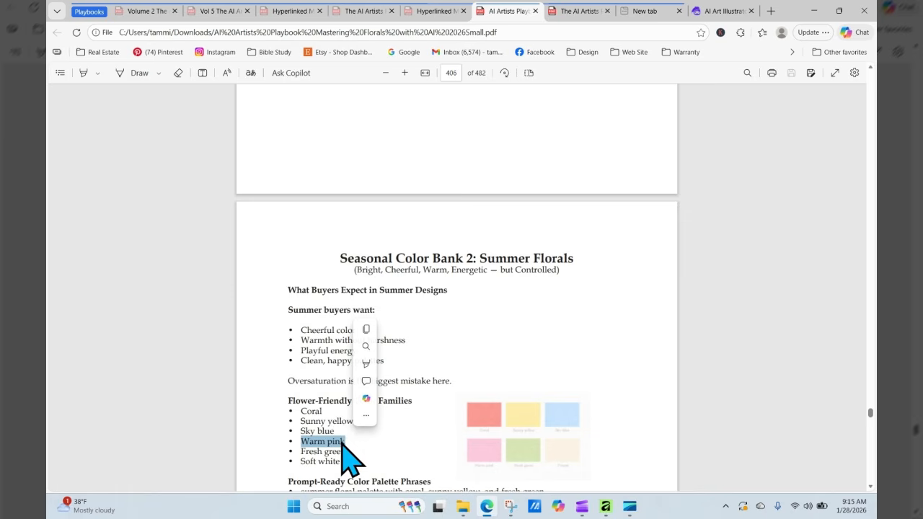
right_click(342, 438)
left_click(389, 238)
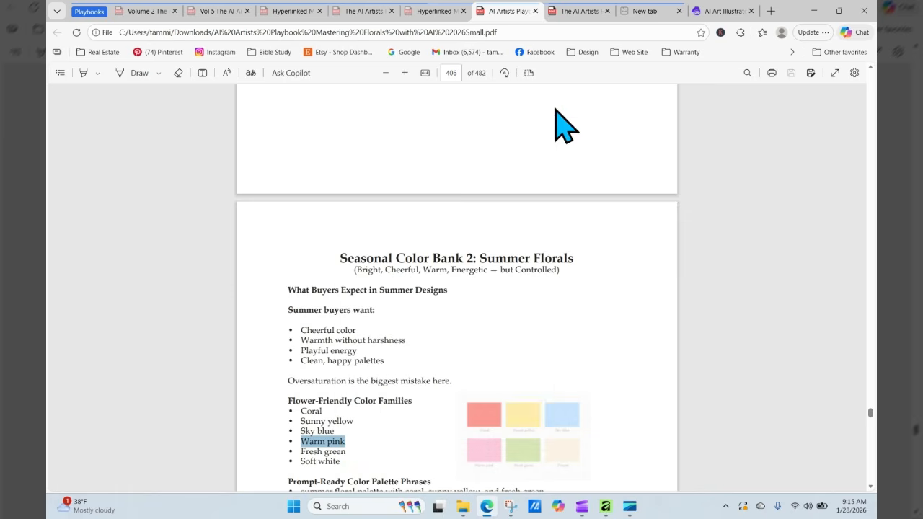
left_click(698, 16)
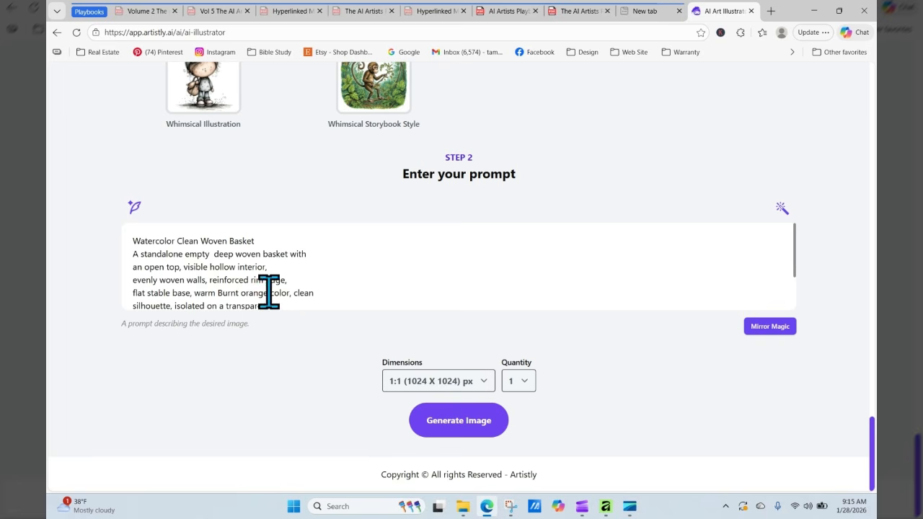
- Replace 'warm Burnt orange' in the prompt with 'Warm pink'
left_click_drag(268, 292, 193, 292)
right_click(216, 292)
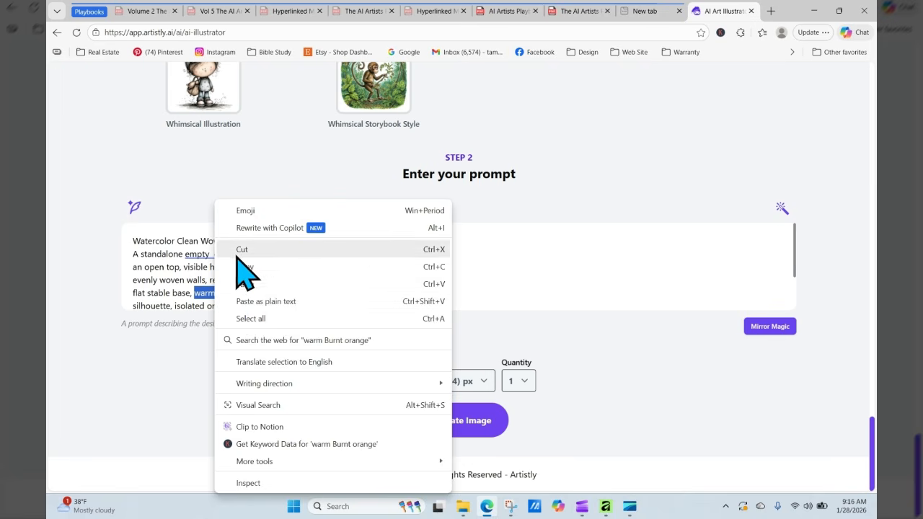
left_click(245, 283)
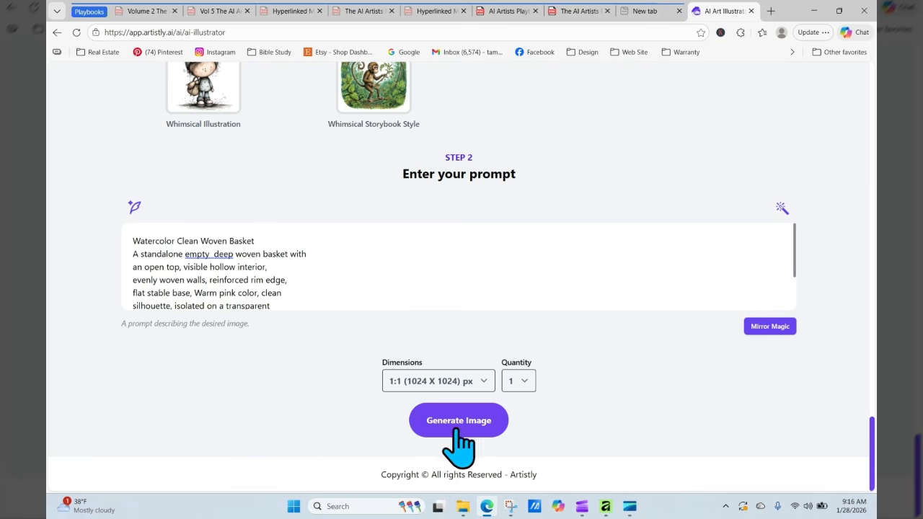
- Set the size to 9:16 (768 X 1344) and generate the pink basket image
left_click(452, 386)
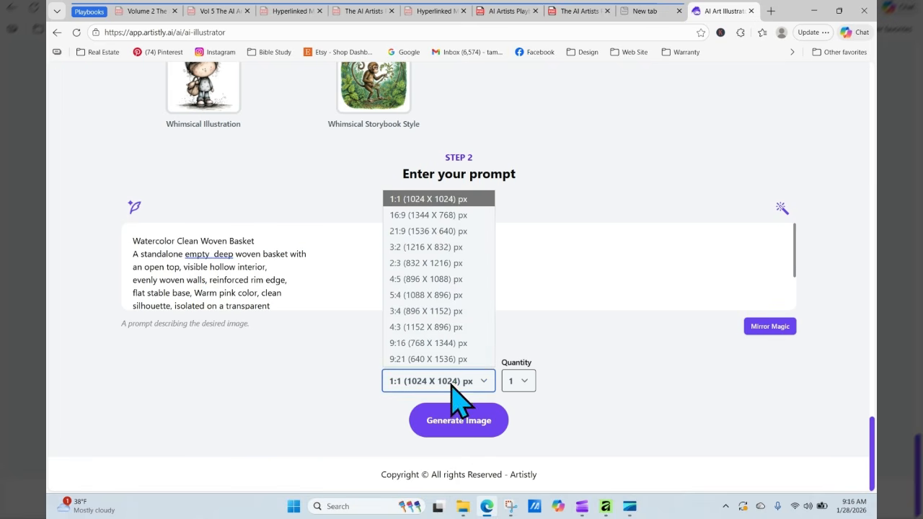
left_click(447, 343)
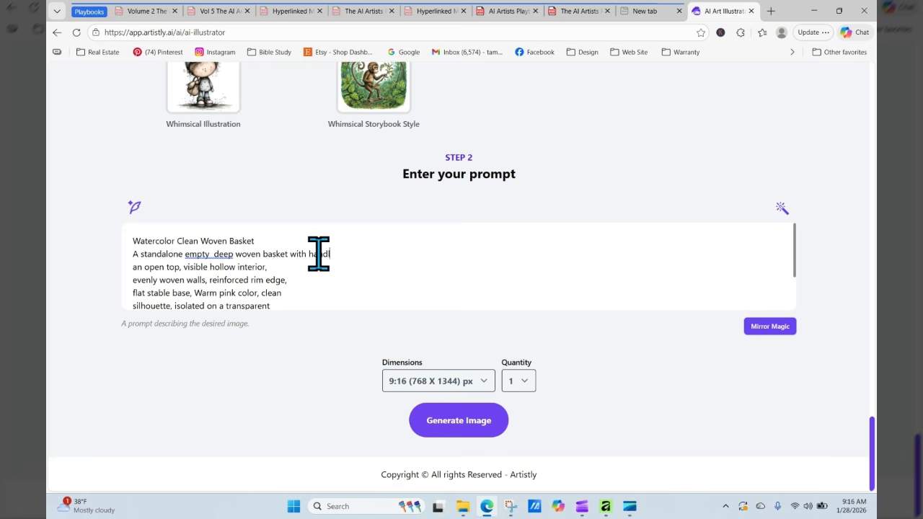
left_click(474, 424)
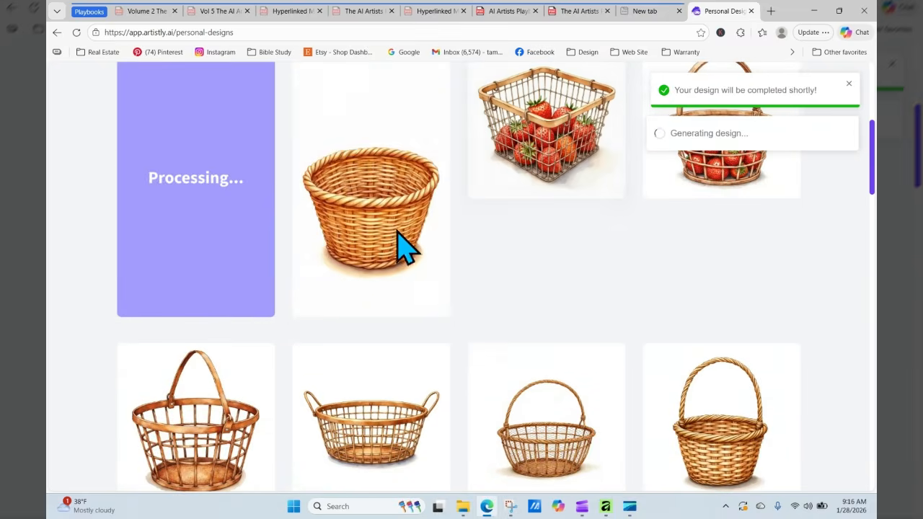
- Inspect the finished basket cards' details, then send the handled basket's prompt back to the AI Illustrator
left_click(347, 179)
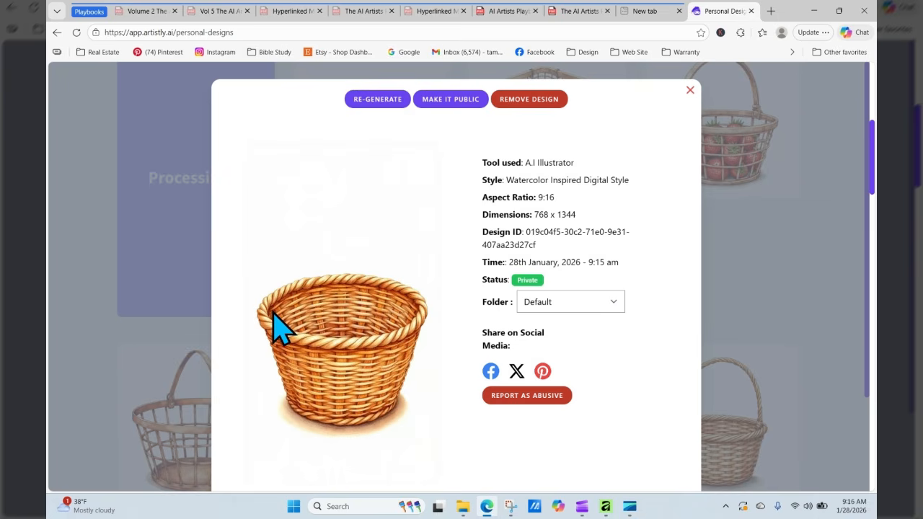
left_click(690, 91)
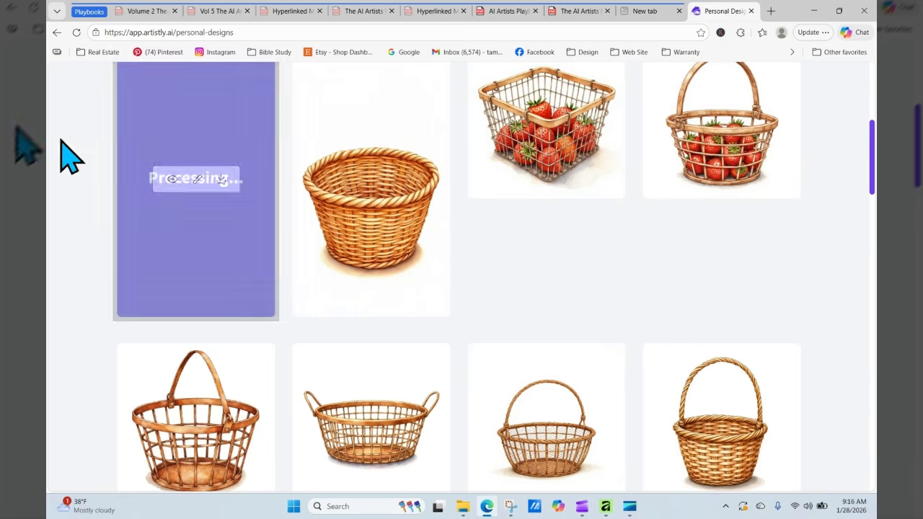
mouse_move(173, 196)
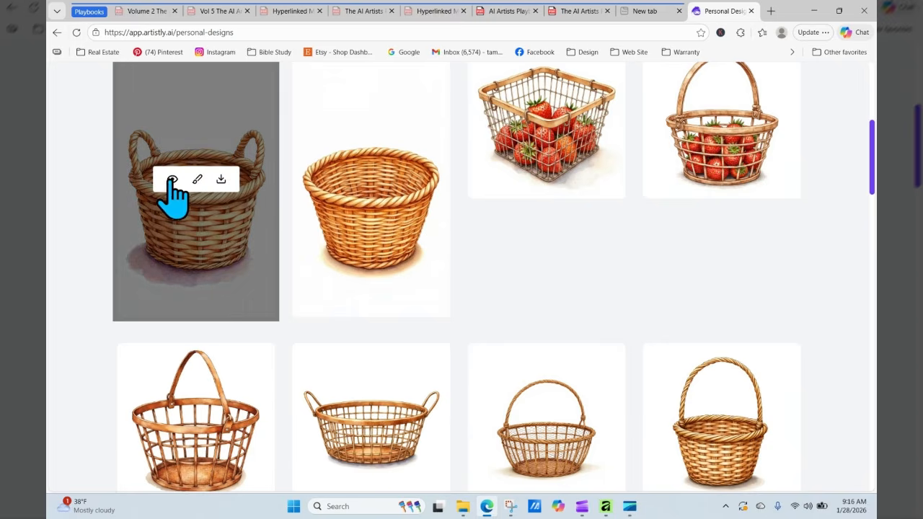
left_click(171, 180)
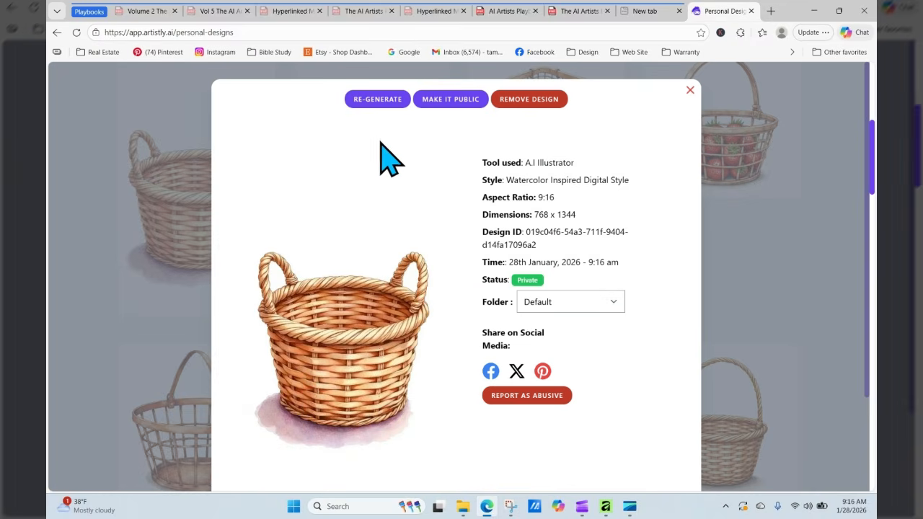
left_click(376, 101)
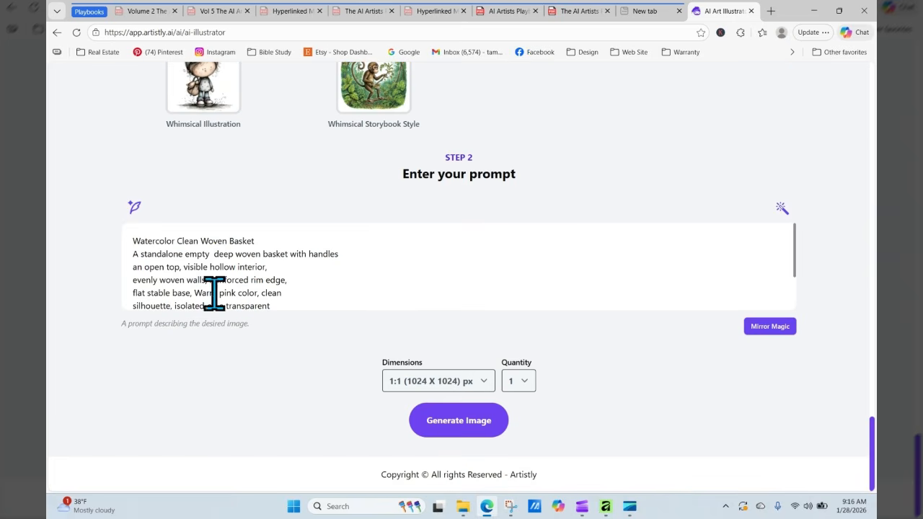
- Reword the prompt's colour to 'in a hot pink color' and fix the double space in 'empty deep'
mouse_move(218, 292)
left_mouse_down()
mouse_move(256, 292)
mouse_move(206, 293)
left_mouse_up()
left_click(223, 306)
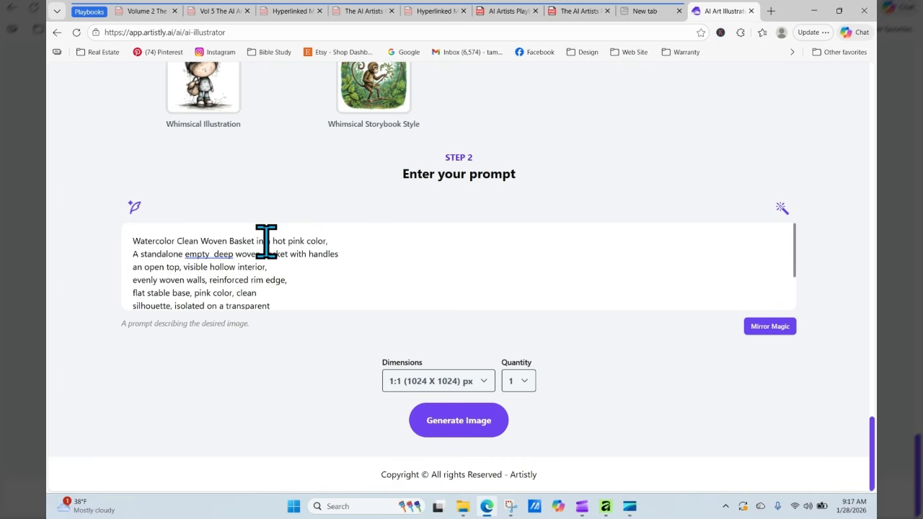
left_click(218, 254)
left_click(212, 300)
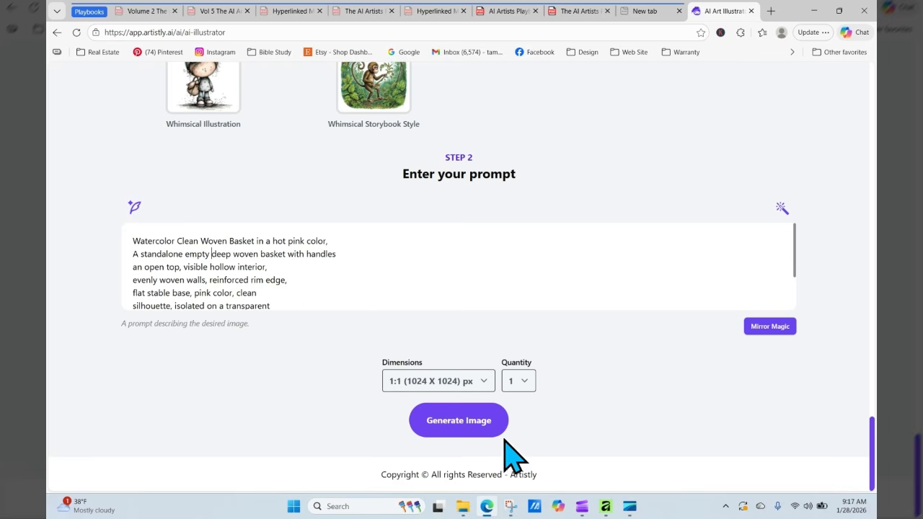
- Generate the hot pink woven basket at 3:4 dimensions
left_click(454, 385)
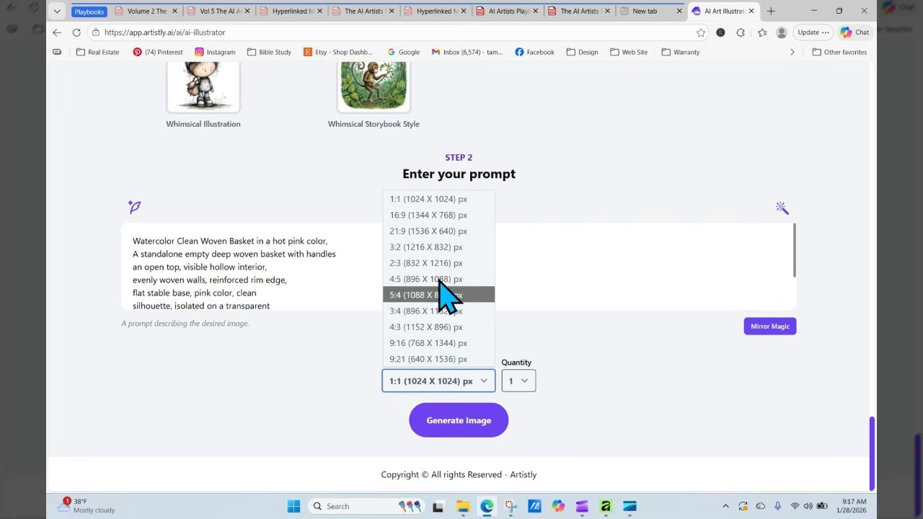
left_click(446, 312)
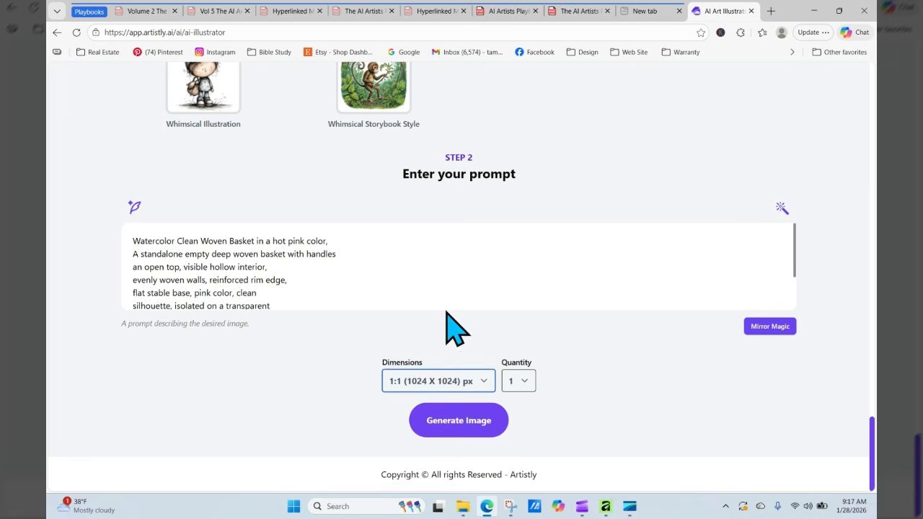
left_click(477, 422)
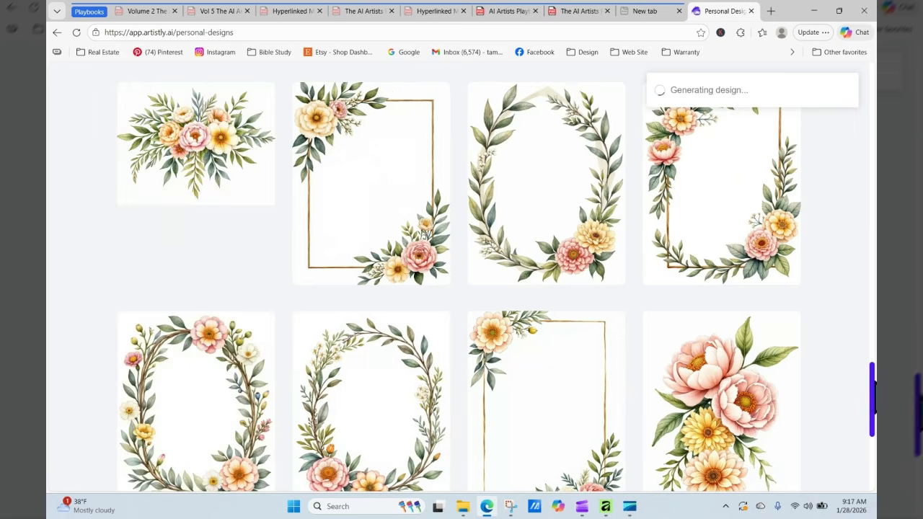
- Reload Personal Designs until the 3:4 hot pink basket appears, then return to the florals playbook PDF
left_click_drag(874, 381, 873, 118)
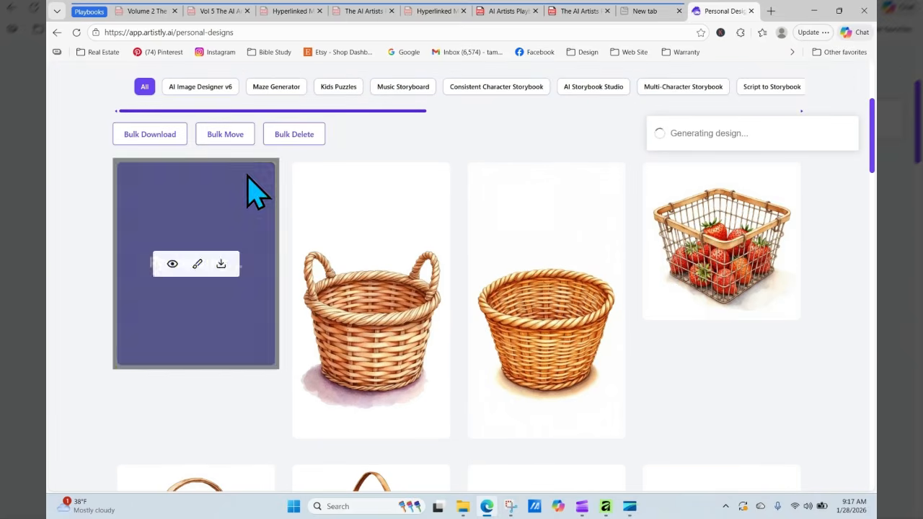
left_click(77, 33)
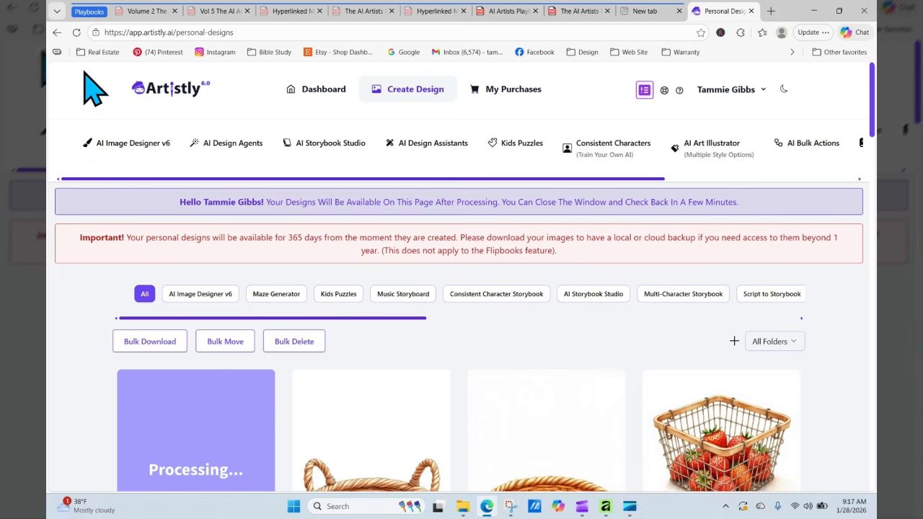
left_click(76, 33)
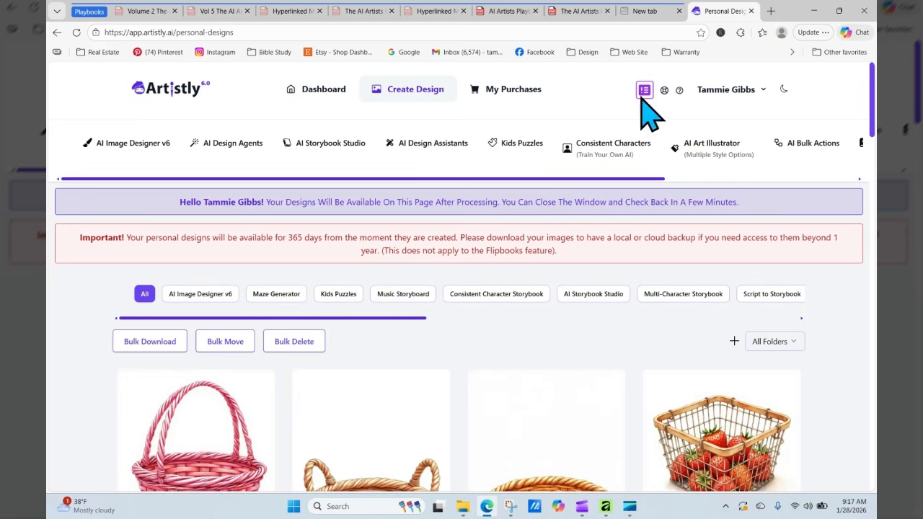
scroll(818, 208, "down", 3)
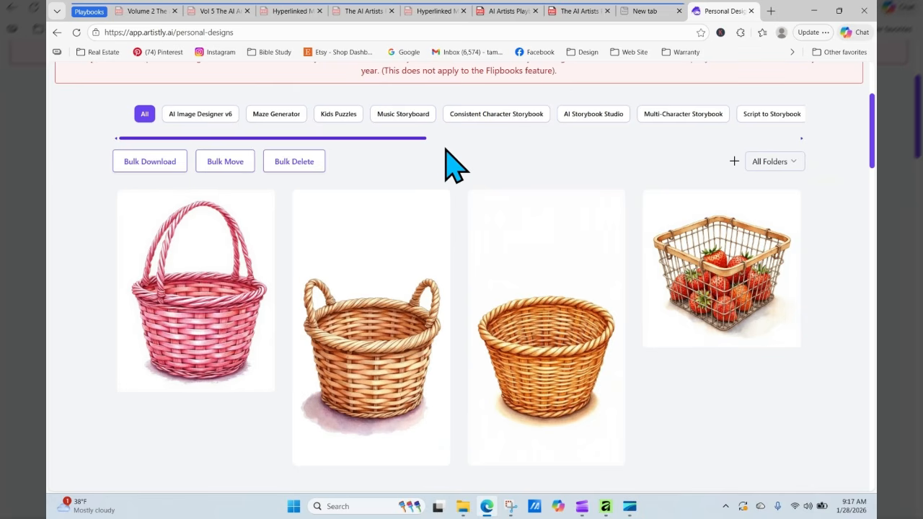
left_click(509, 11)
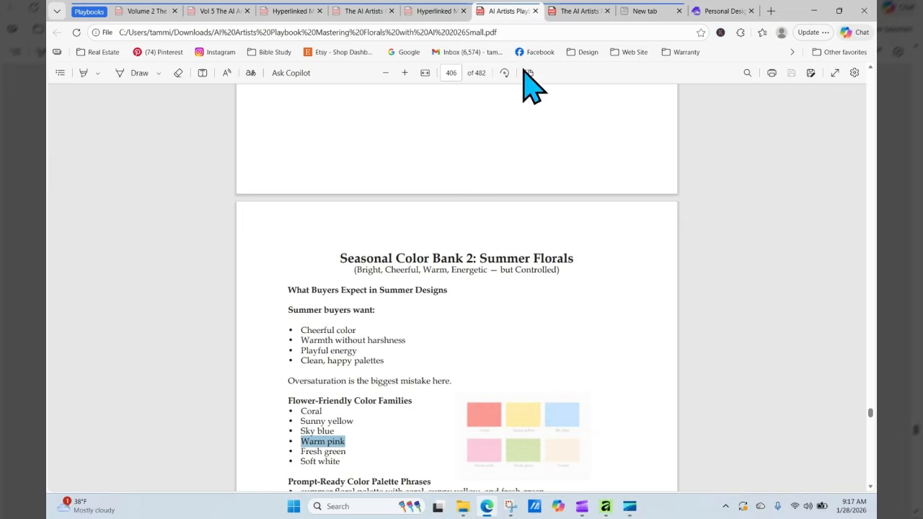
- Jump to the contents on page 5 and open the Cottagecore & Rustic Garden Florals section
left_click(451, 72)
key("Return")
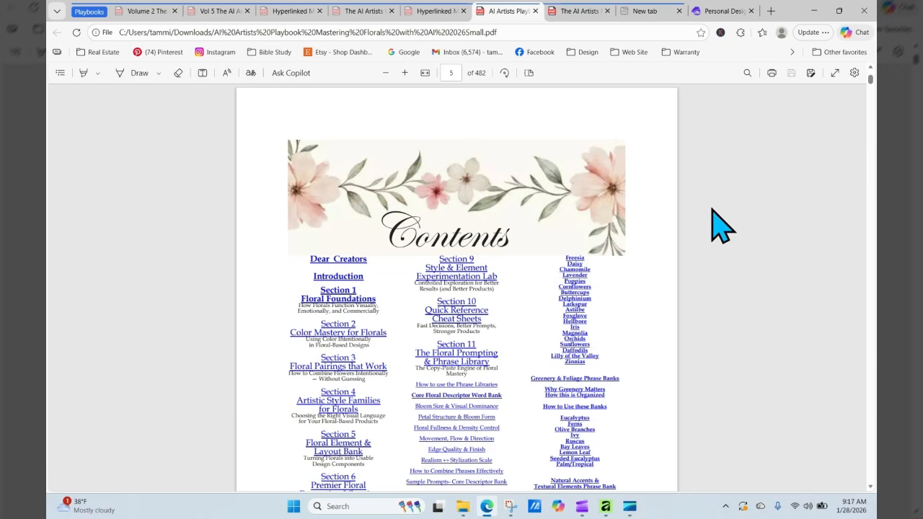
scroll(720, 229, "down", 8)
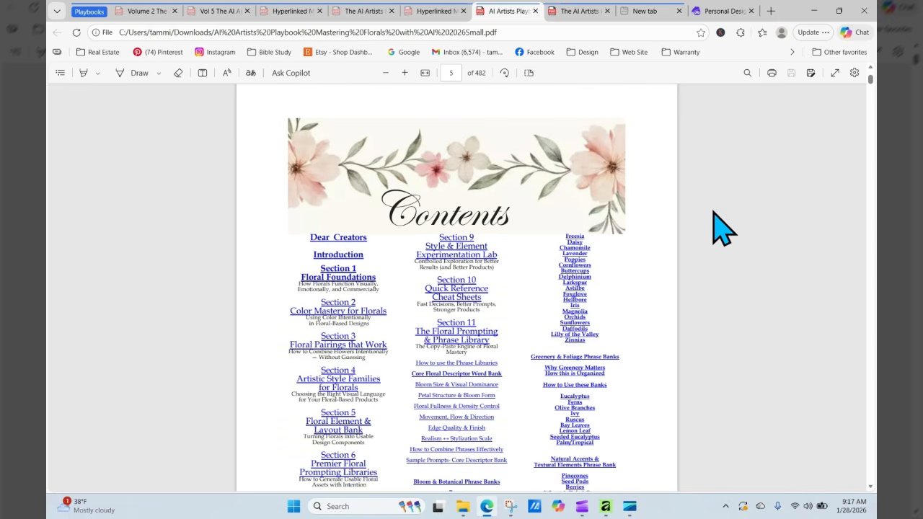
scroll(721, 229, "down", 2)
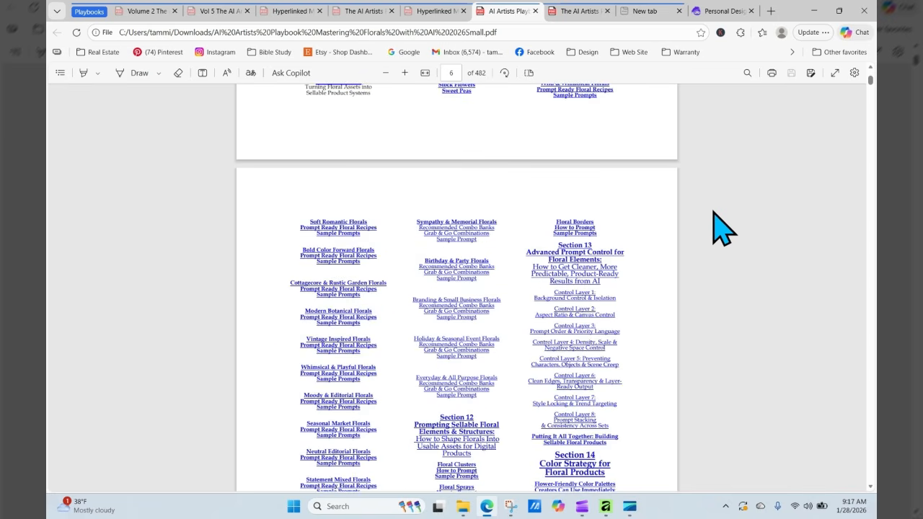
left_click(336, 249)
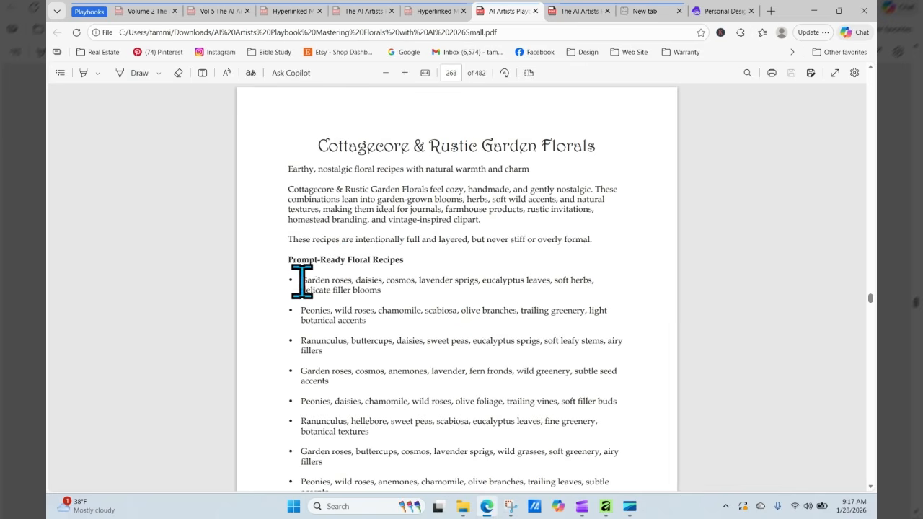
- Copy the first Cottagecore flower recipe on page 268 and return to Artistly's Personal Designs
left_click_drag(302, 281, 444, 294)
right_click(431, 280)
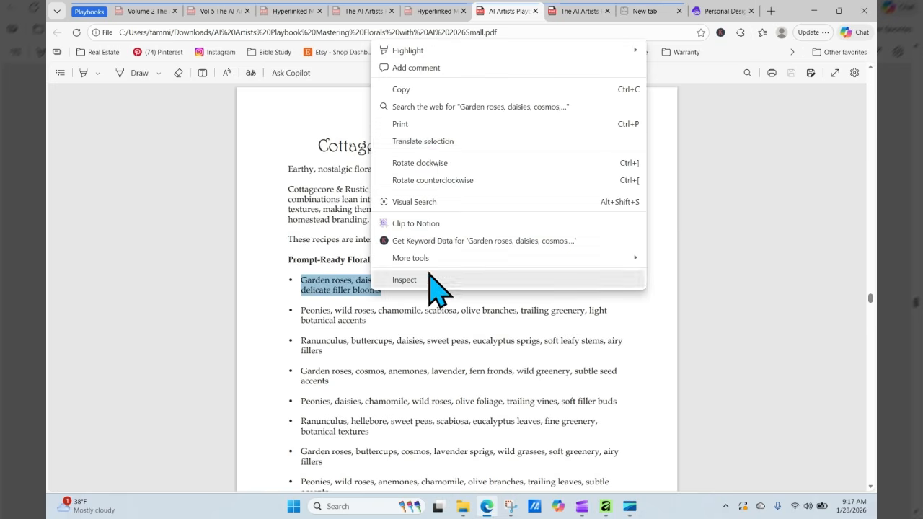
left_click(404, 89)
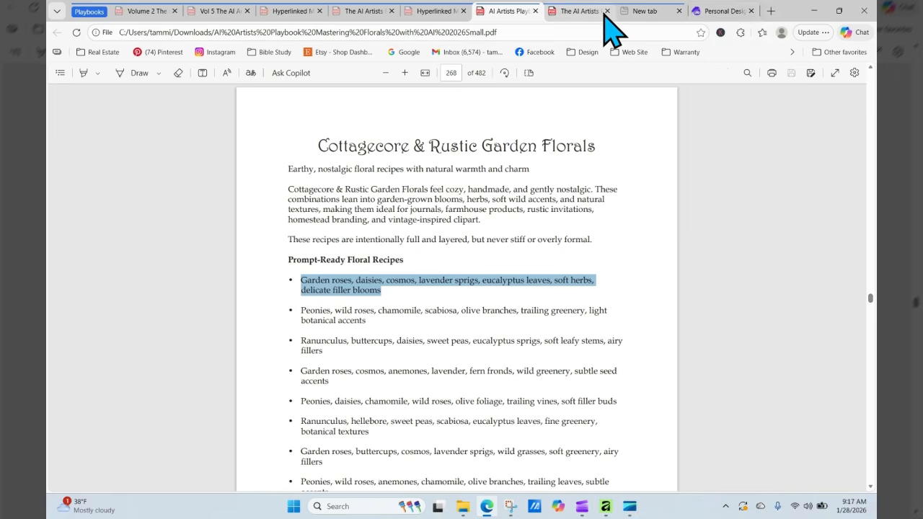
left_click(716, 12)
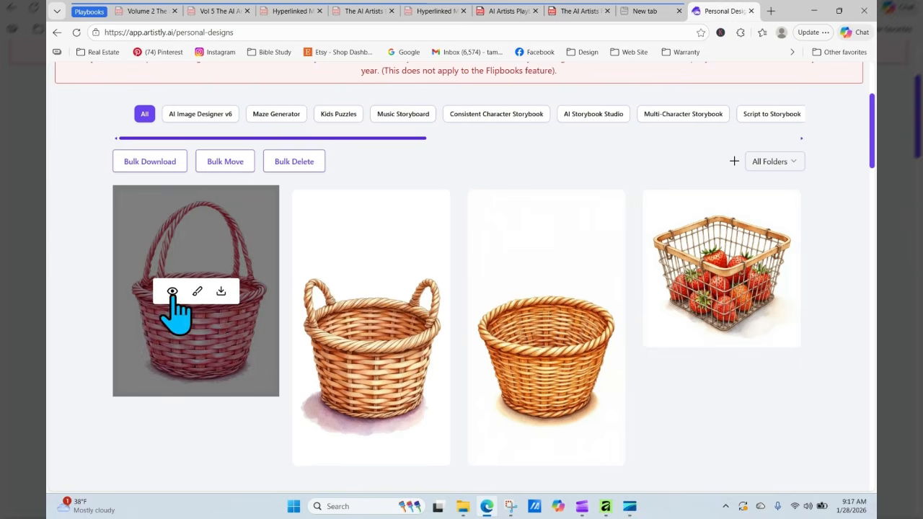
- Reload the pink basket's prompt for regeneration and delete the 'visible hollow interior' phrase
left_click(172, 293)
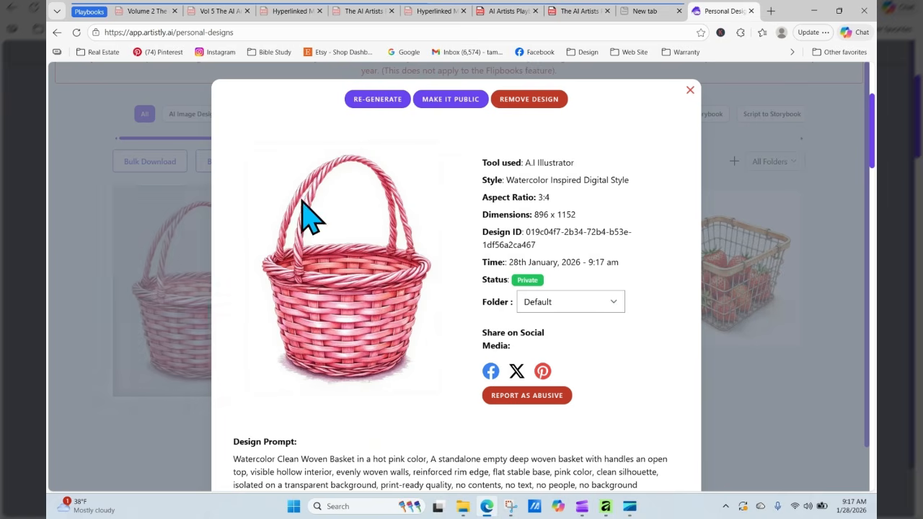
left_click(373, 101)
scroll(395, 336, "down", 1)
scroll(394, 335, "down", 5)
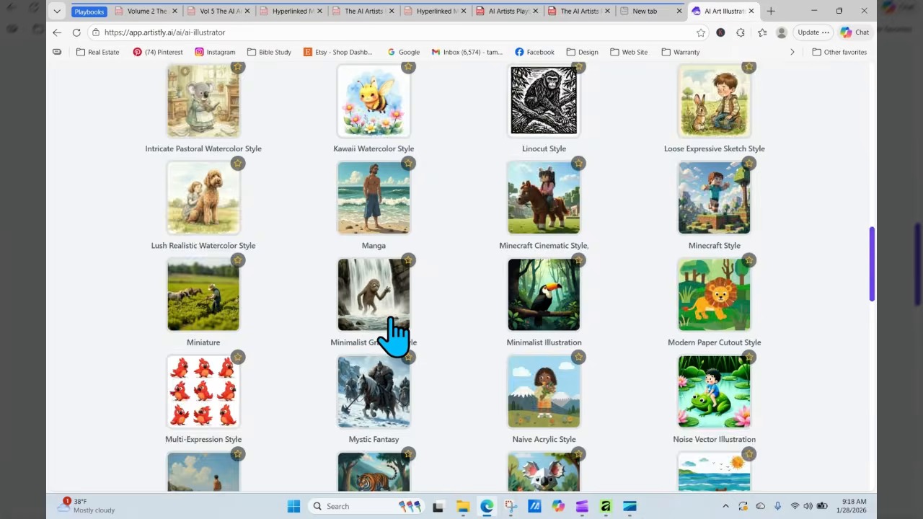
scroll(396, 336, "down", 10)
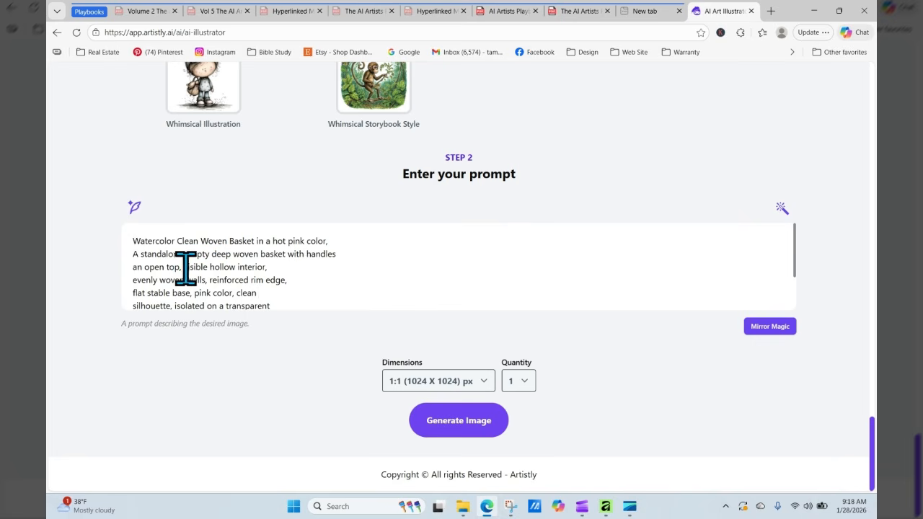
left_click_drag(183, 268, 266, 268)
key("BackSpace")
key("Delete")
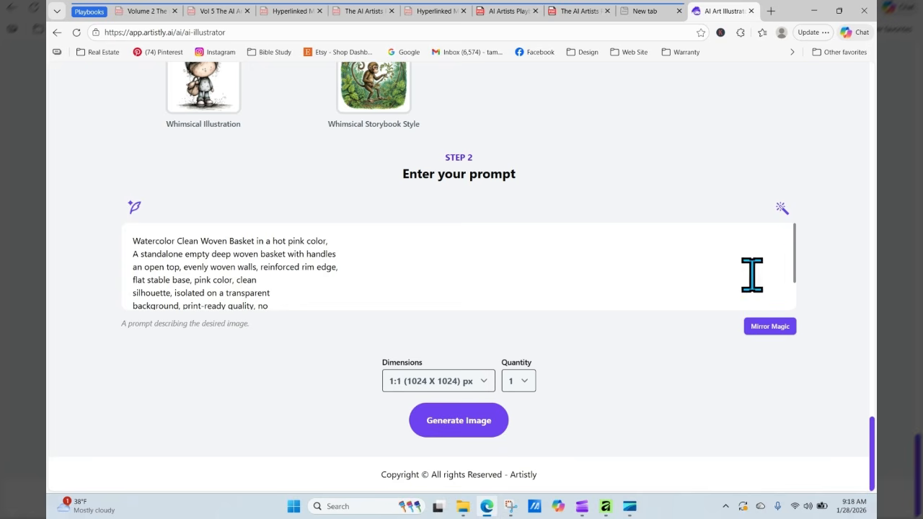
- Paste the cottagecore flower recipe after 'basket' and generate at 3:4 (896 X 1152)
scroll(795, 261, "down", 1)
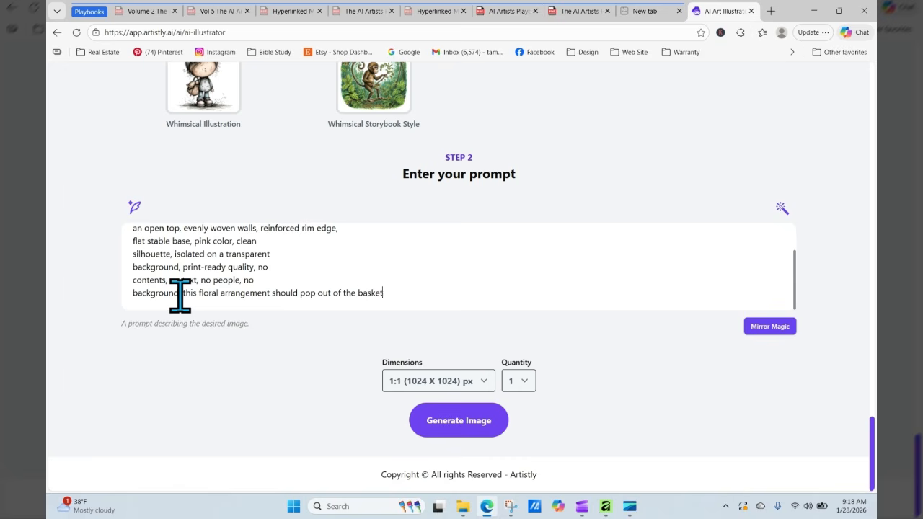
right_click(441, 289)
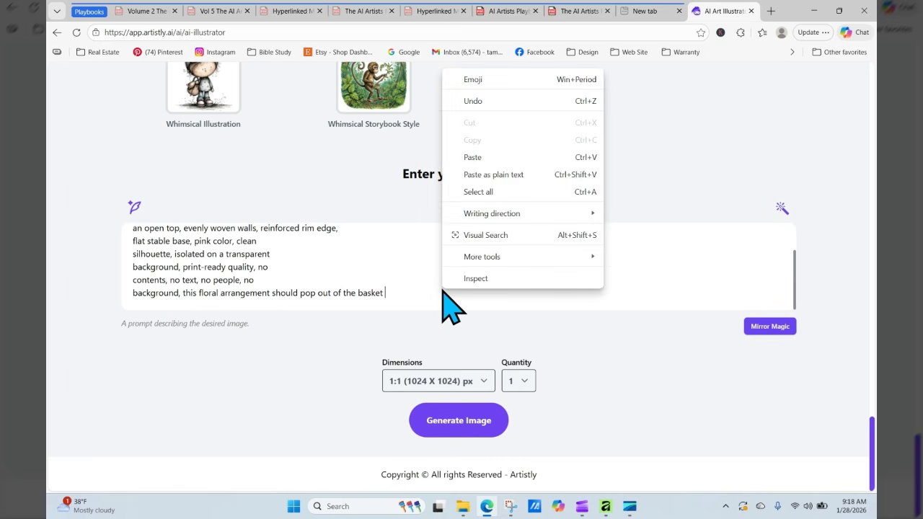
left_click(473, 157)
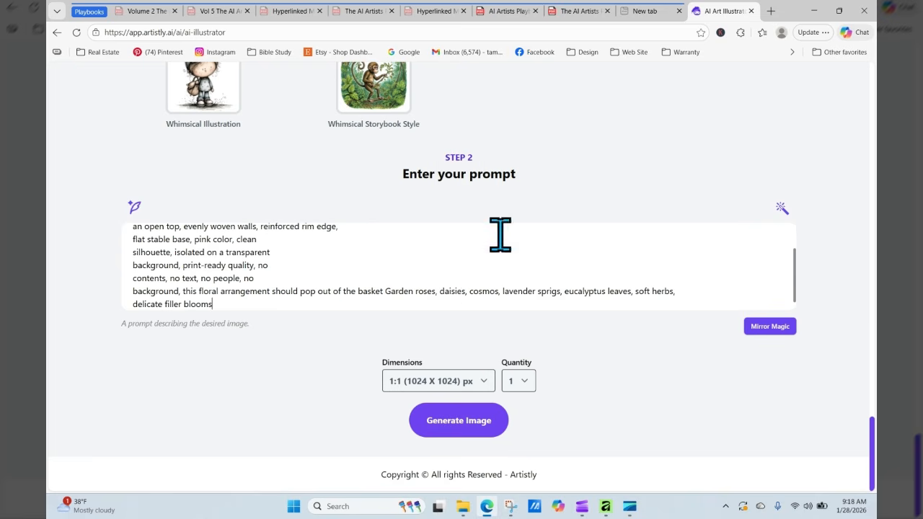
left_click(450, 380)
left_click(447, 310)
left_click(465, 420)
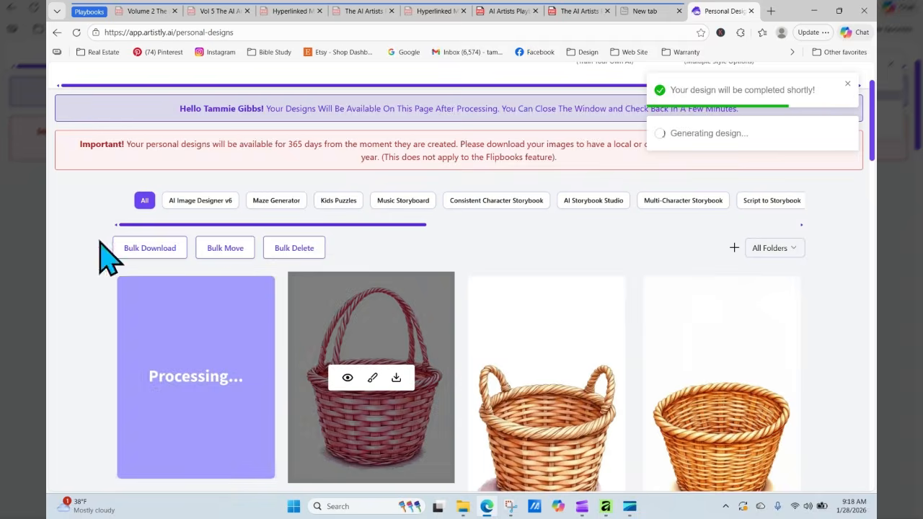
- Reload Personal Designs and scroll to the finished basket of roses, daisies, cosmos and lavender
left_click(76, 33)
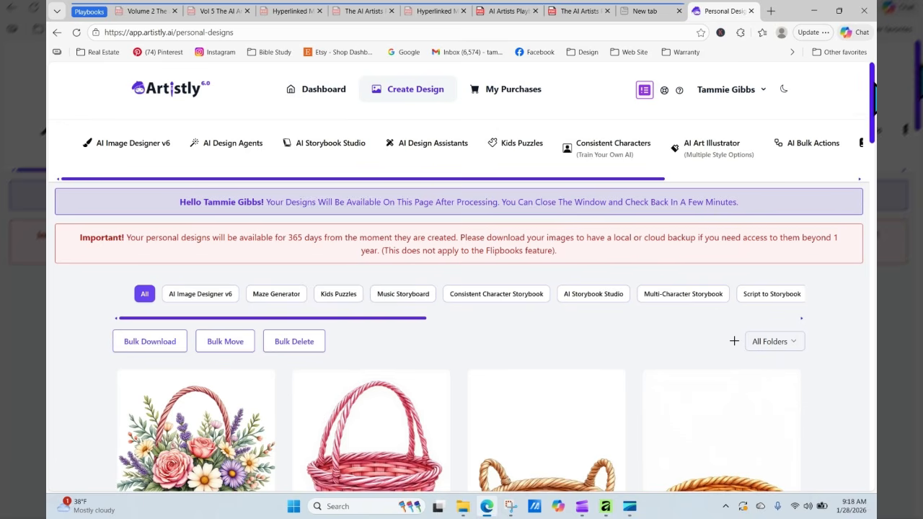
scroll(874, 87, "down", 3)
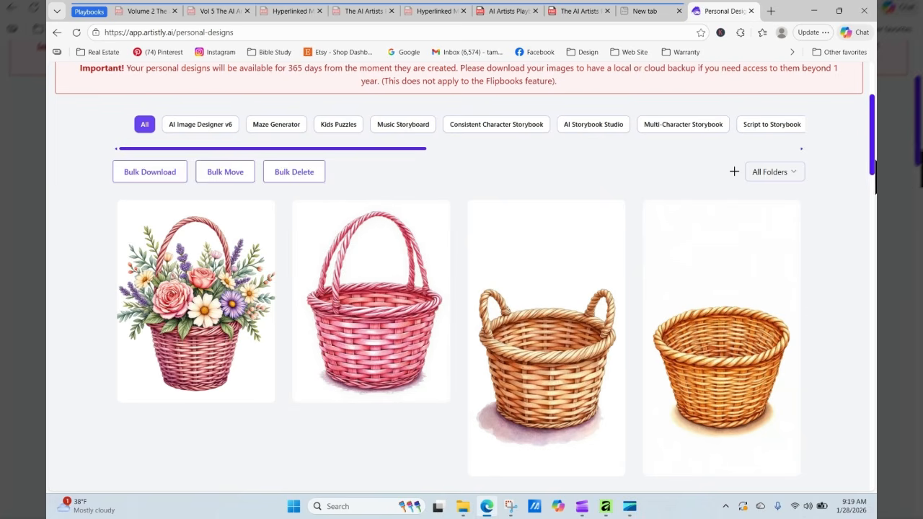
left_click_drag(874, 139, 873, 99)
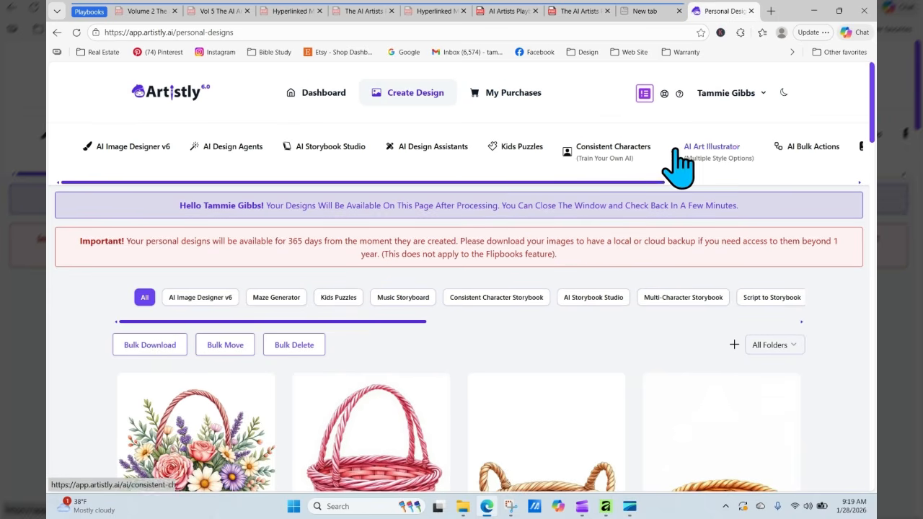
- In AI Design Assistants, load the plain pink basket image from previously generated designs
left_click(412, 147)
scroll(605, 330, "down", 3)
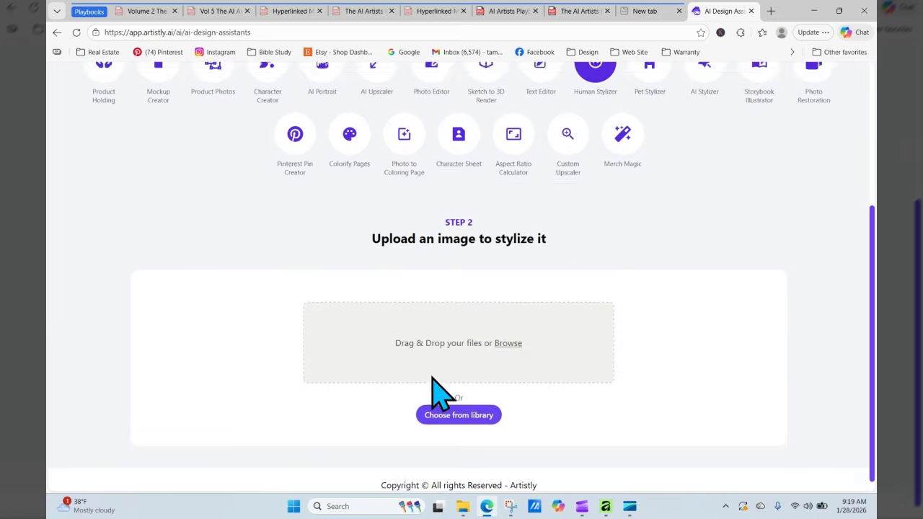
left_click(383, 326)
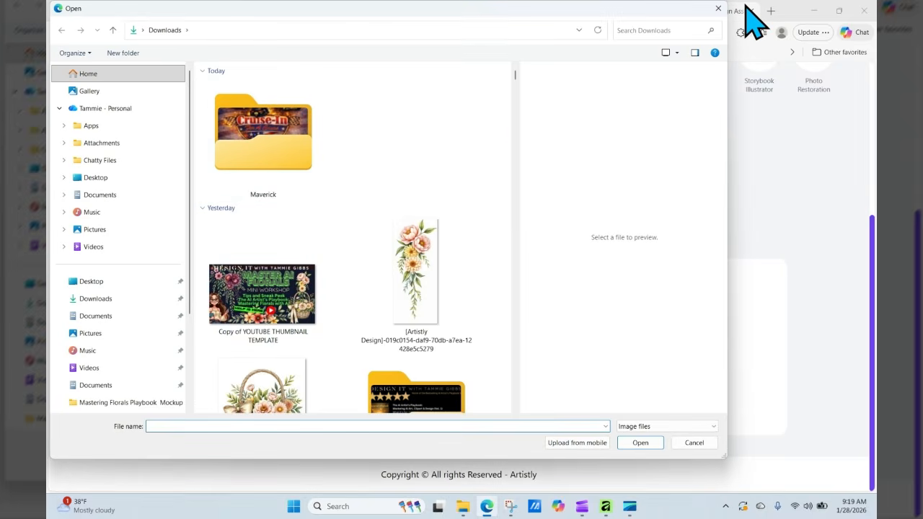
left_click(717, 8)
left_click(474, 404)
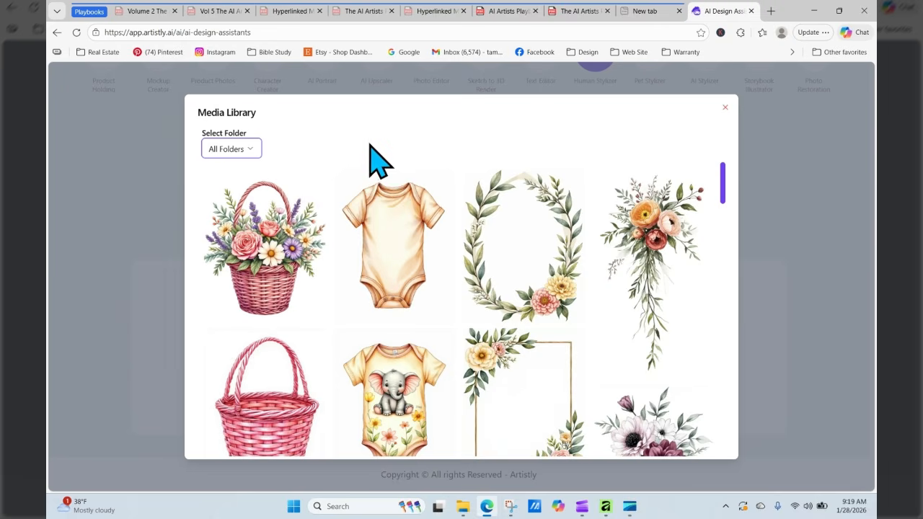
left_click(282, 427)
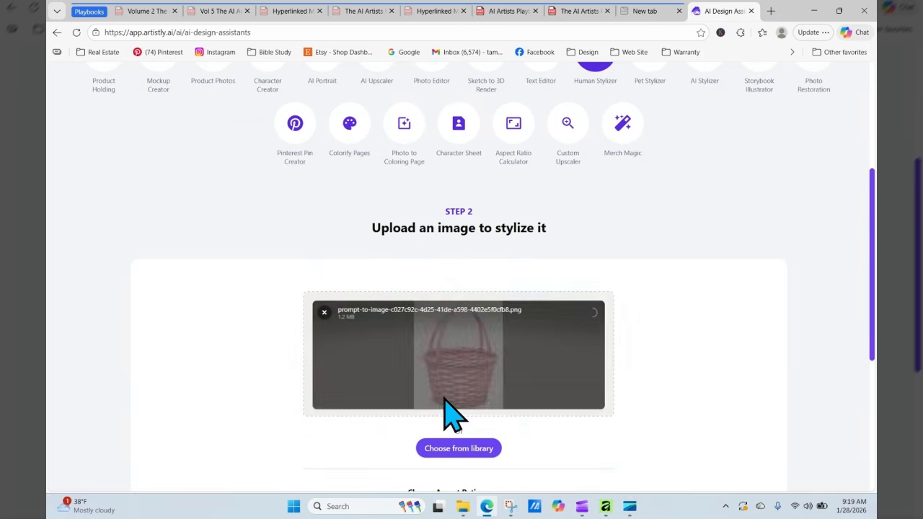
- Write the stylize prompt with the pasted plain-text flower list and start stylizing the basket
scroll(872, 191, "down", 3)
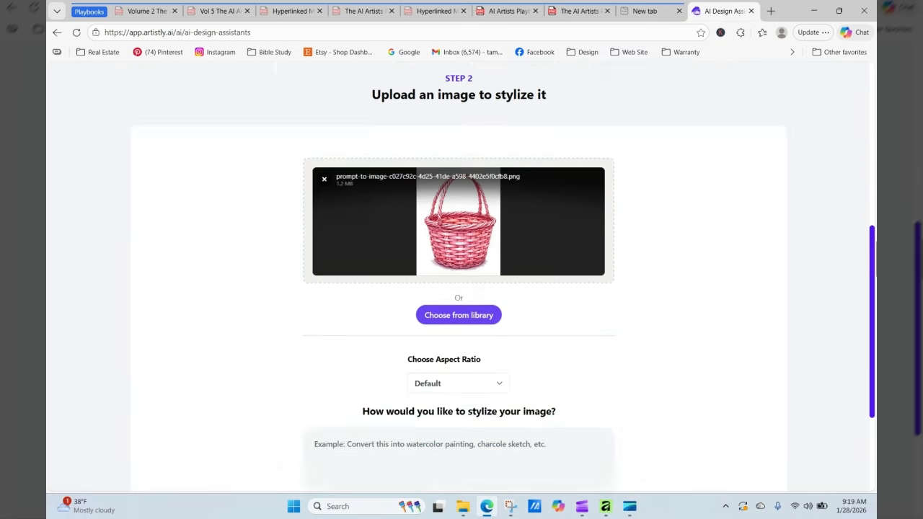
left_click(478, 334)
type("A")
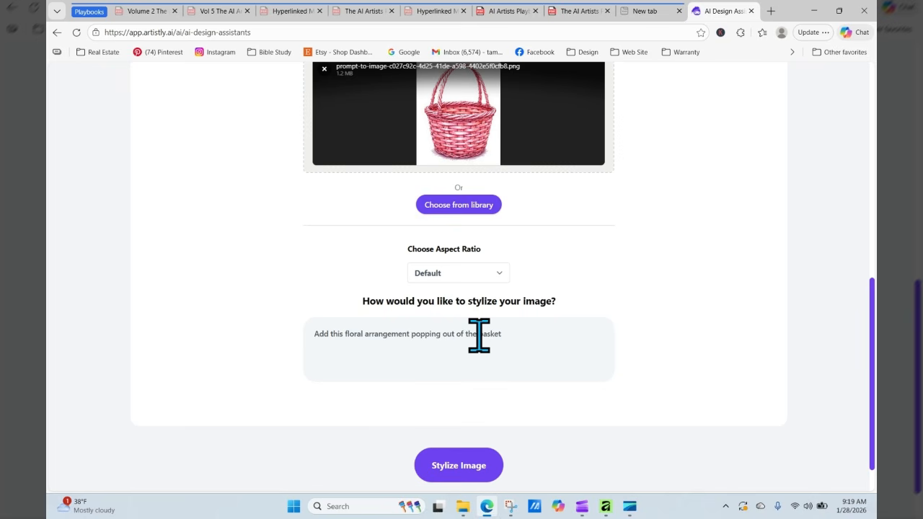
right_click(564, 330)
left_click(602, 212)
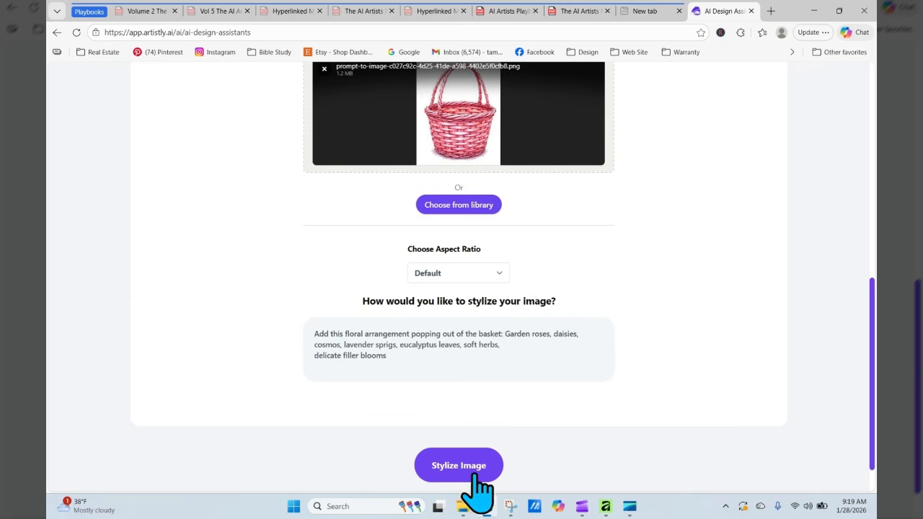
left_click(450, 472)
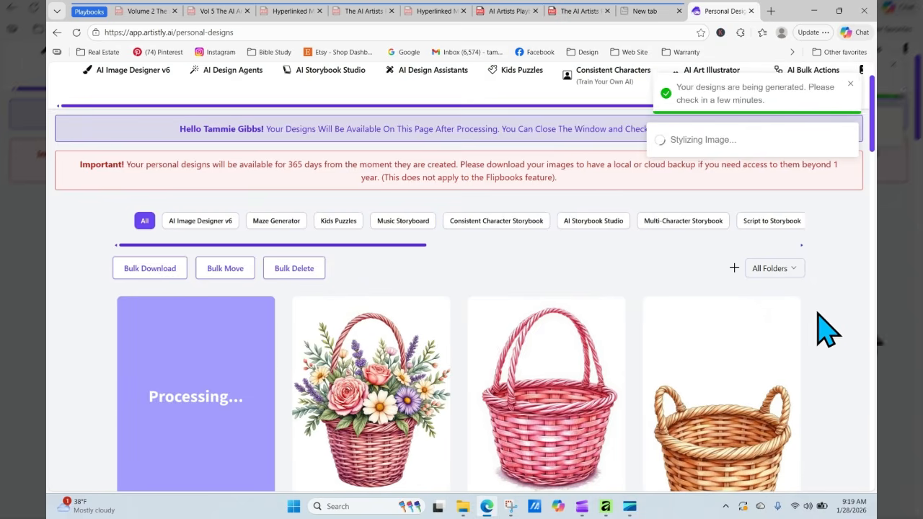
- Reload Personal Designs repeatedly until the new design finishes generating
left_click(76, 32)
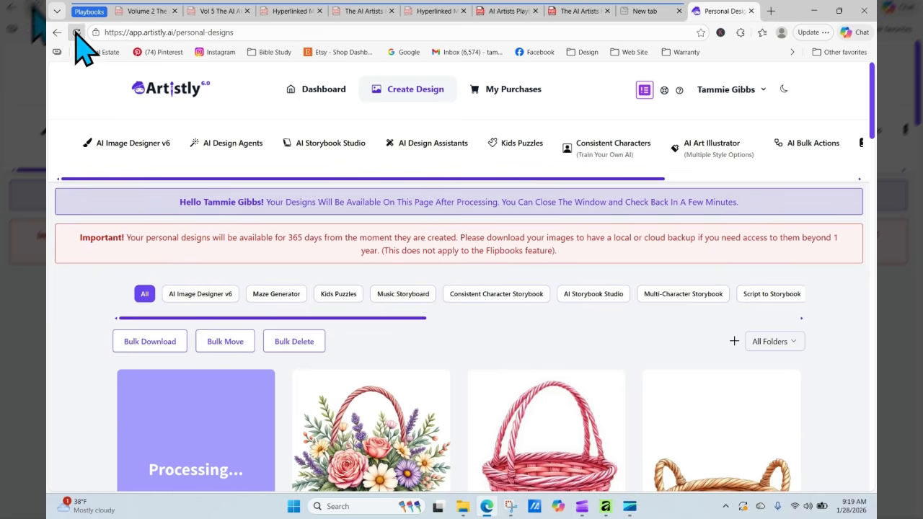
left_click(77, 33)
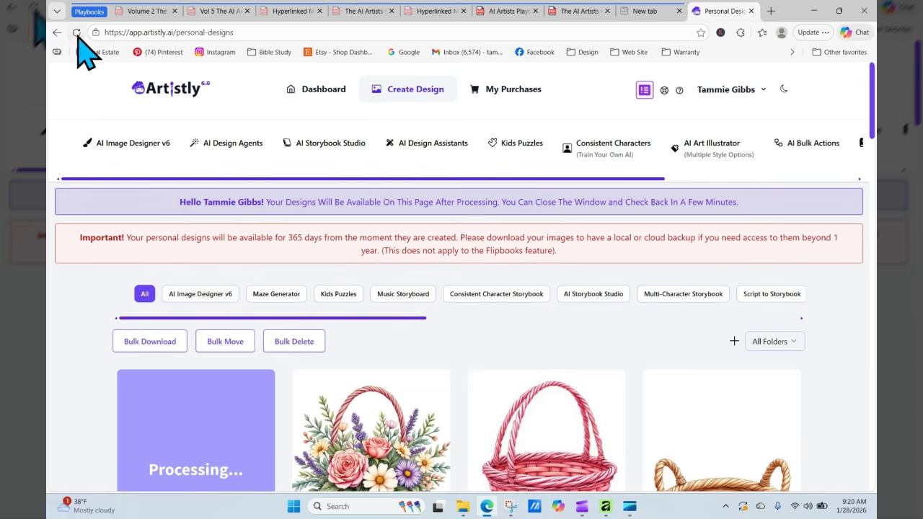
left_click(76, 32)
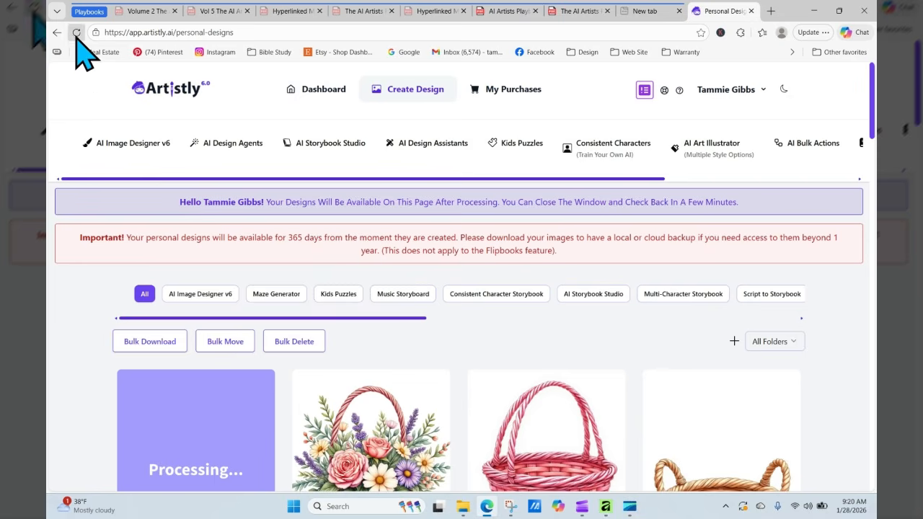
left_click(76, 33)
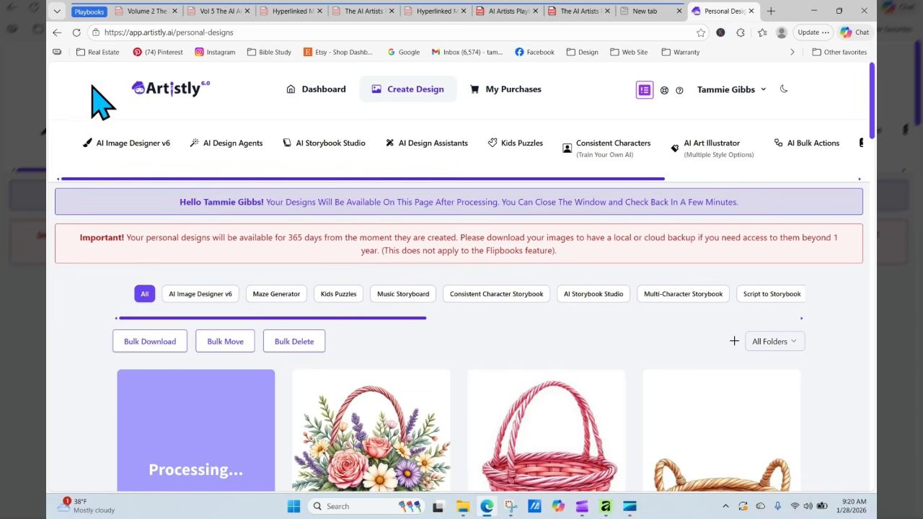
left_click(77, 32)
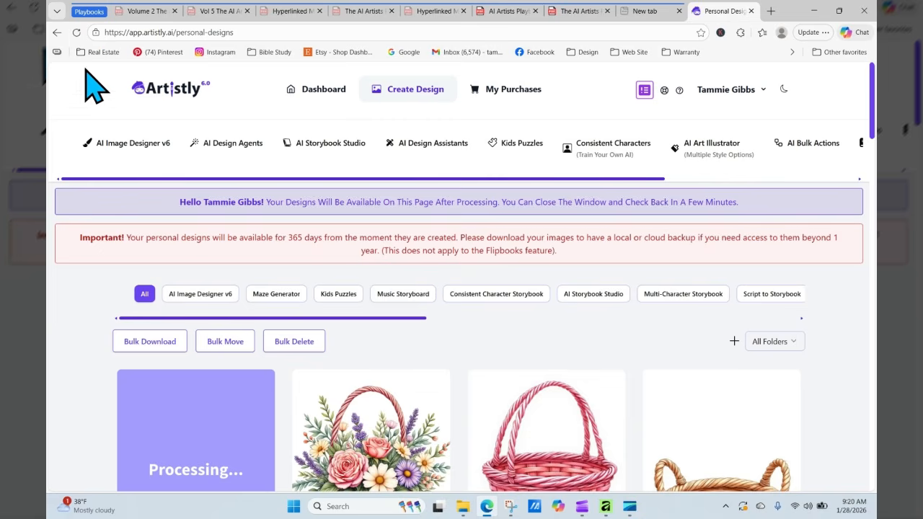
left_click(76, 32)
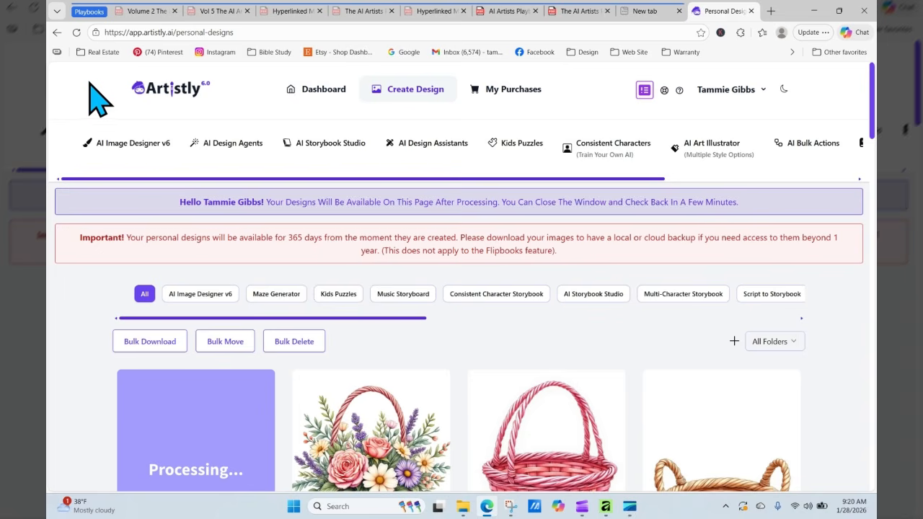
left_click(77, 32)
left_click(77, 32)
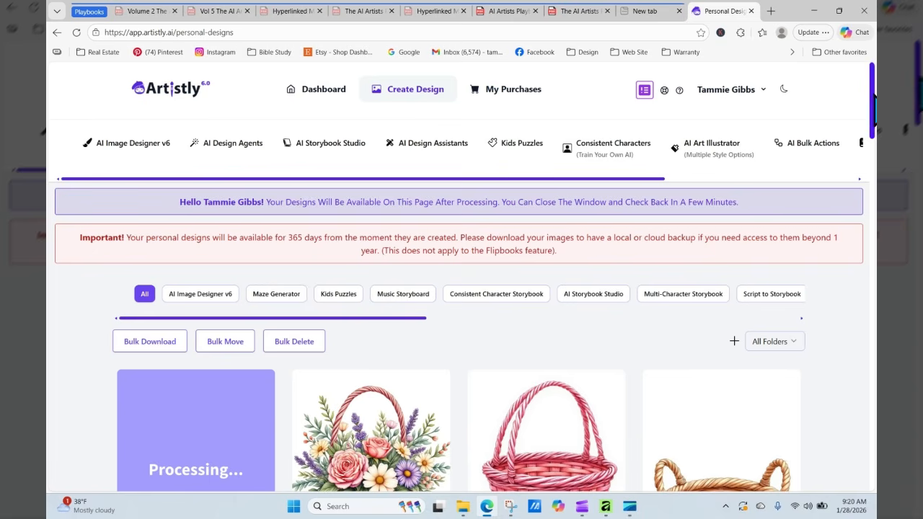
scroll(874, 115, "down", 3)
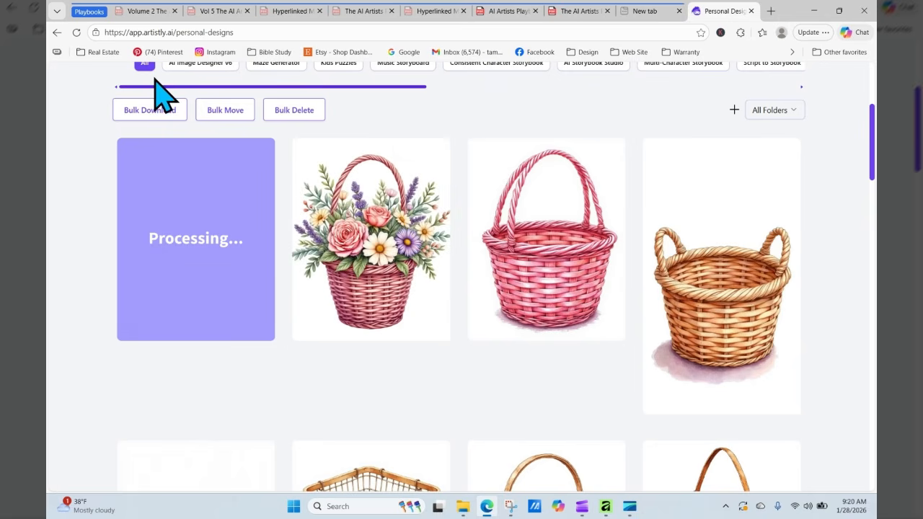
left_click(76, 32)
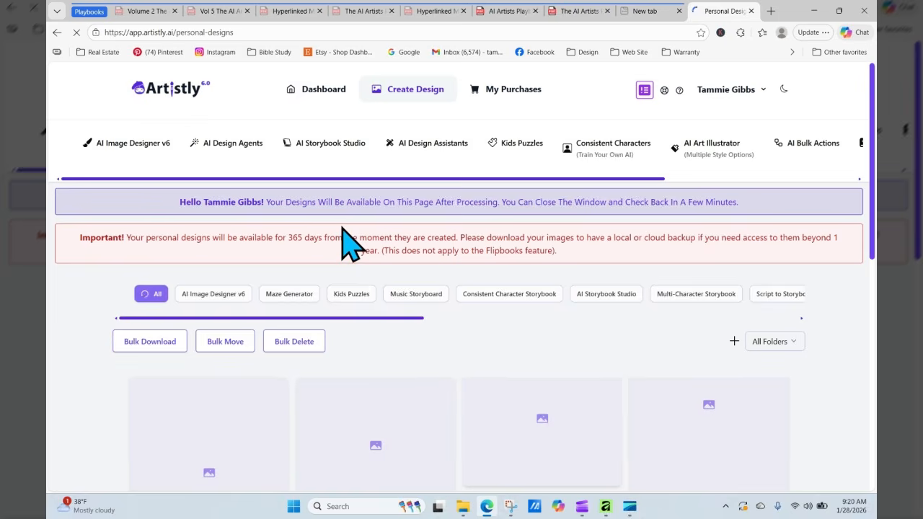
scroll(461, 288, "down", 3)
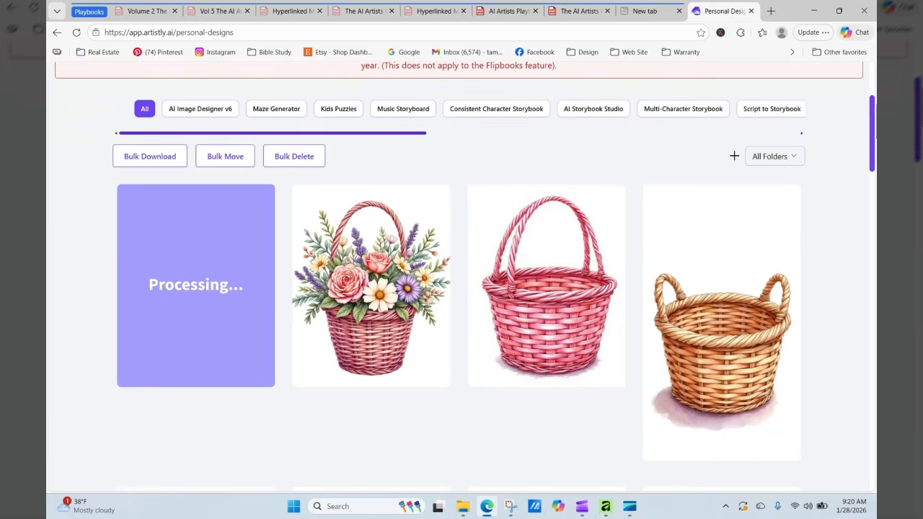
- Regenerate the flower basket design in the AI Illustrator and browse its style list
mouse_move(357, 294)
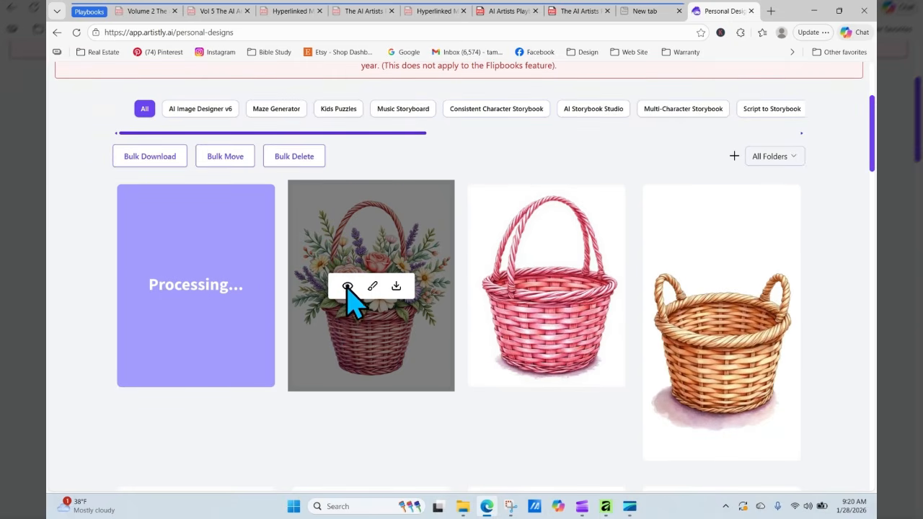
left_click(348, 287)
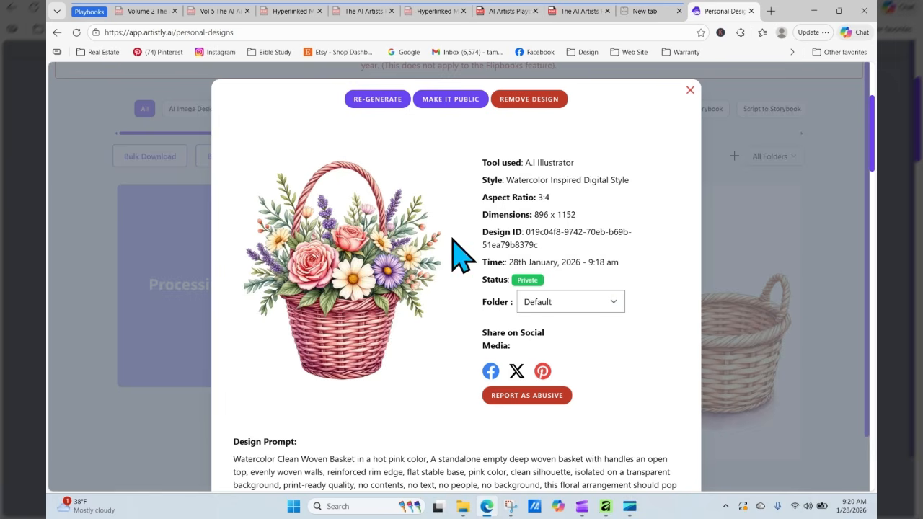
left_click(377, 101)
scroll(368, 101, "down", 5)
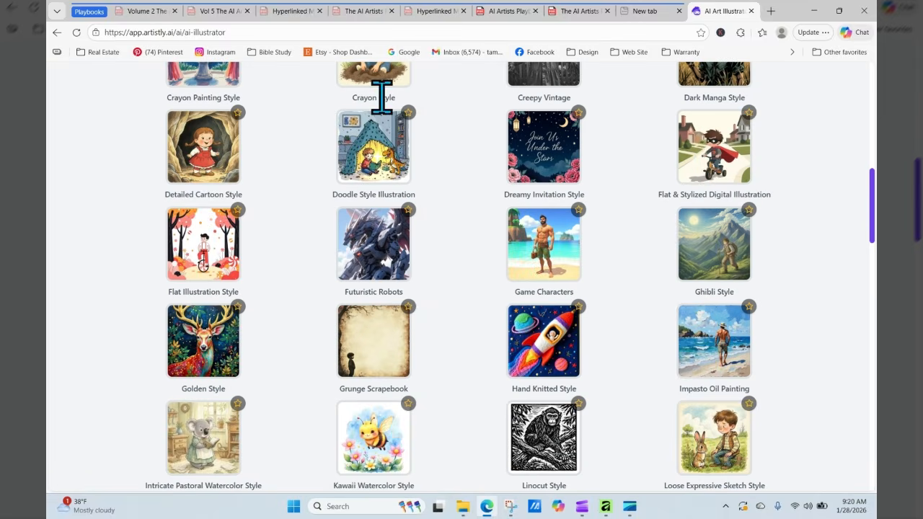
scroll(796, 205, "down", 2)
scroll(796, 206, "down", 10)
- In the playbook PDF, open the Bow Creation Library from the page 5 Table of Contents
left_click(569, 11)
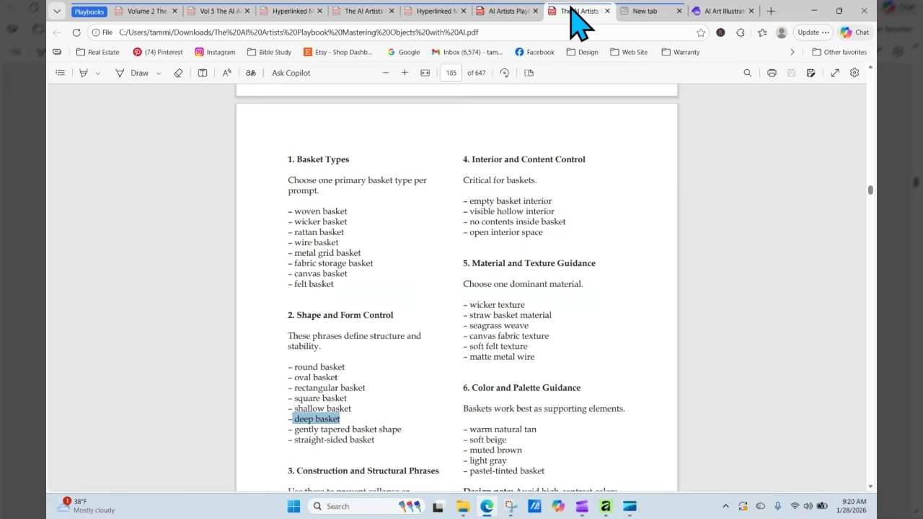
left_click(826, 229)
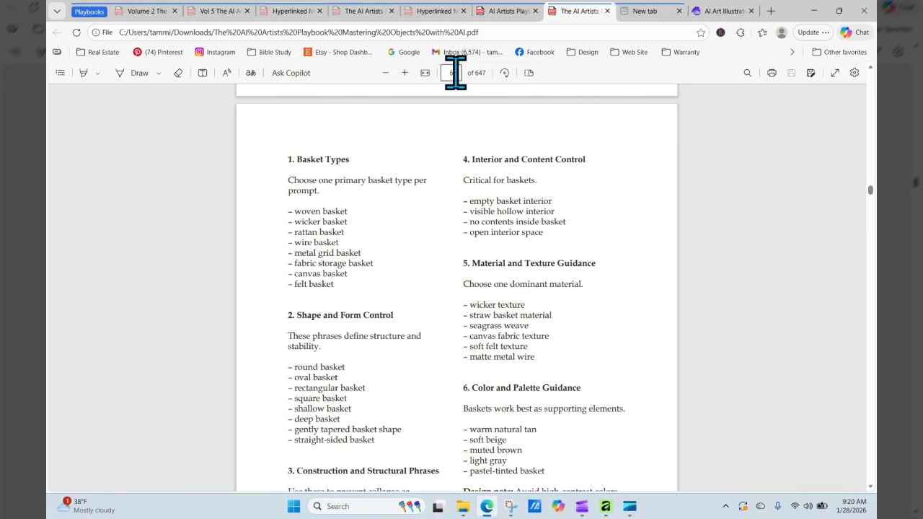
key("Return")
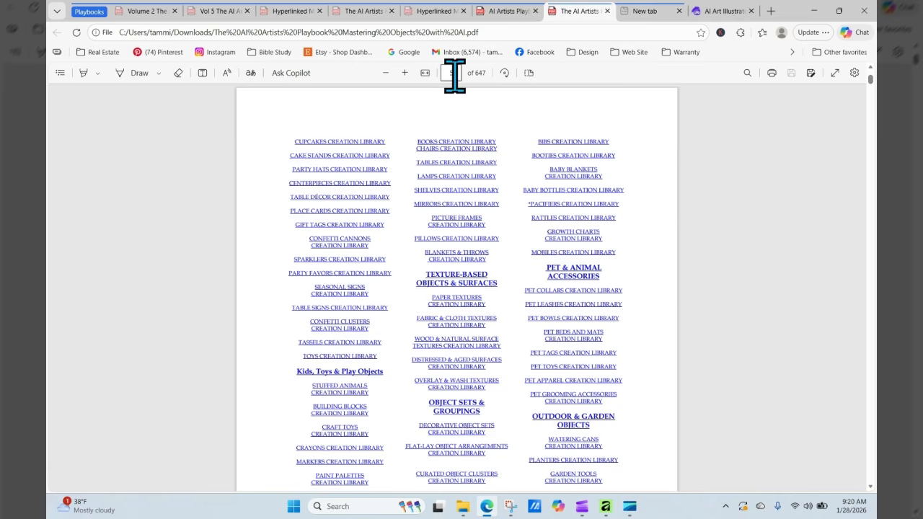
key("Return")
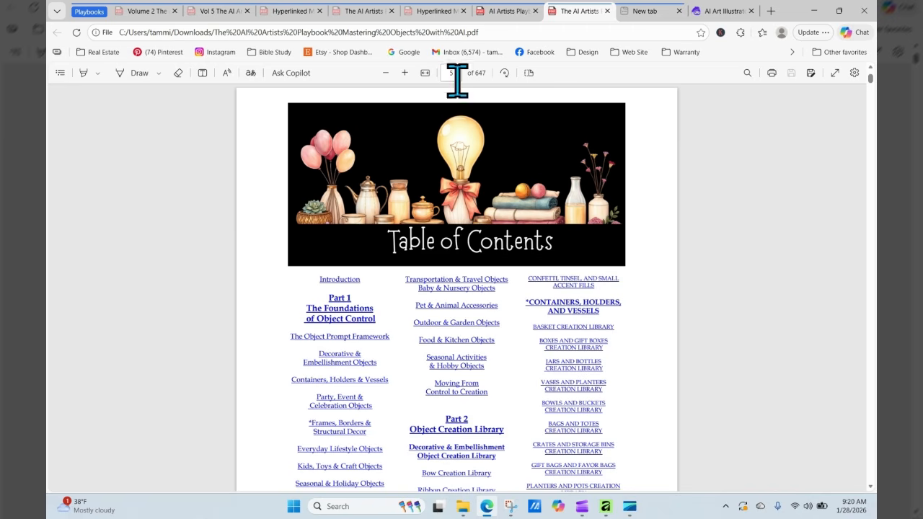
left_click(473, 467)
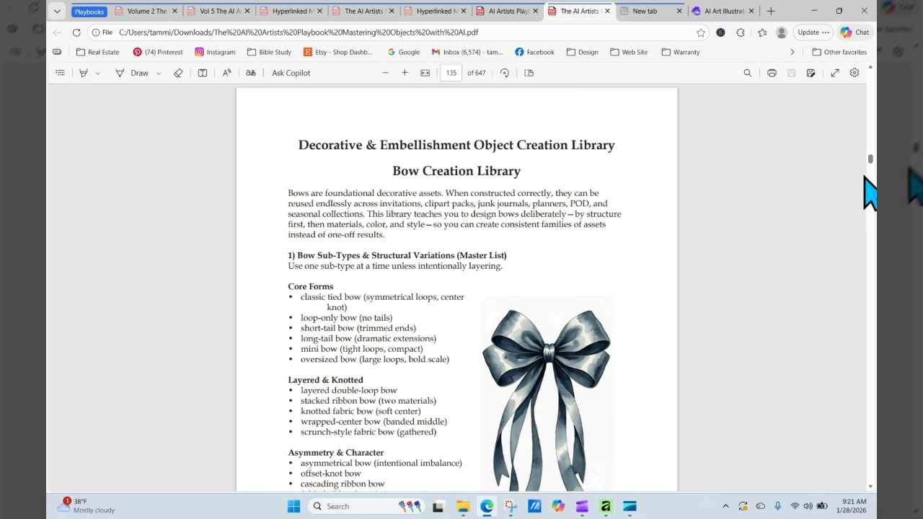
- Copy the Whimsical Decorative Bow sample prompt from page 138's Sample Prompts
scroll(810, 229, "down", 8)
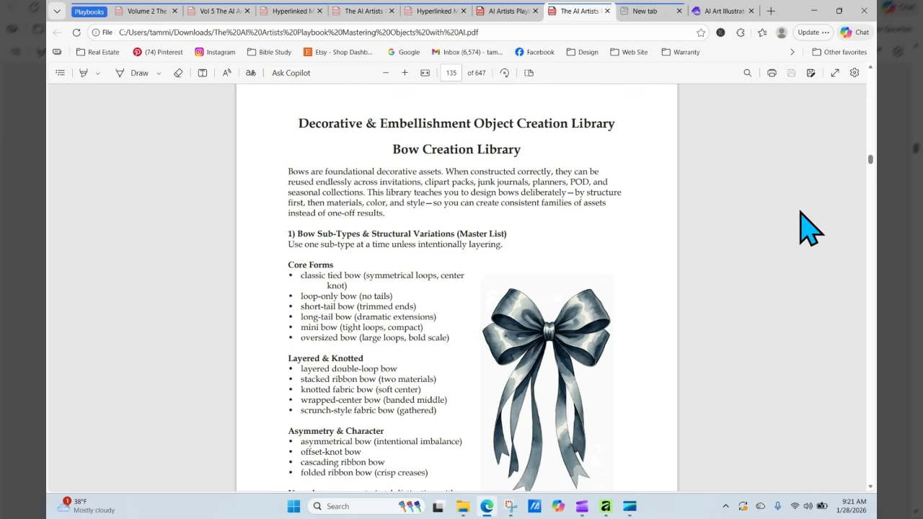
scroll(810, 229, "down", 6)
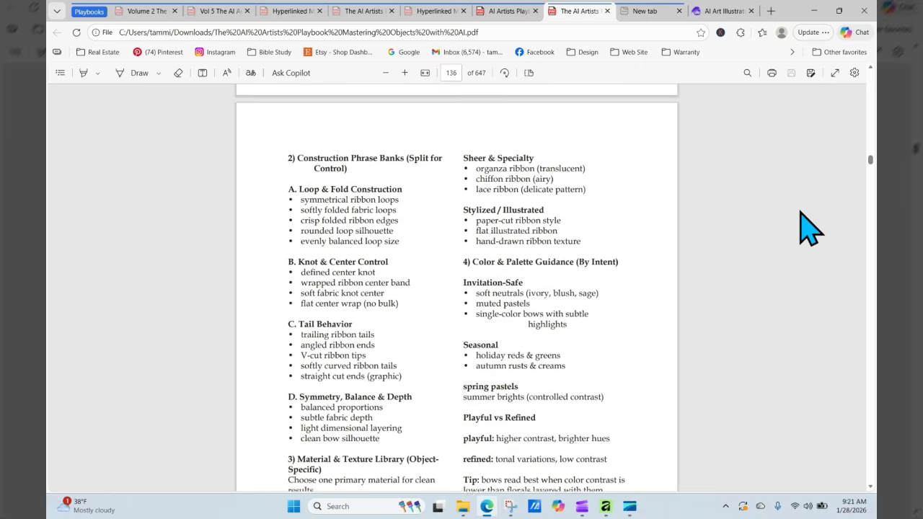
scroll(810, 229, "down", 3)
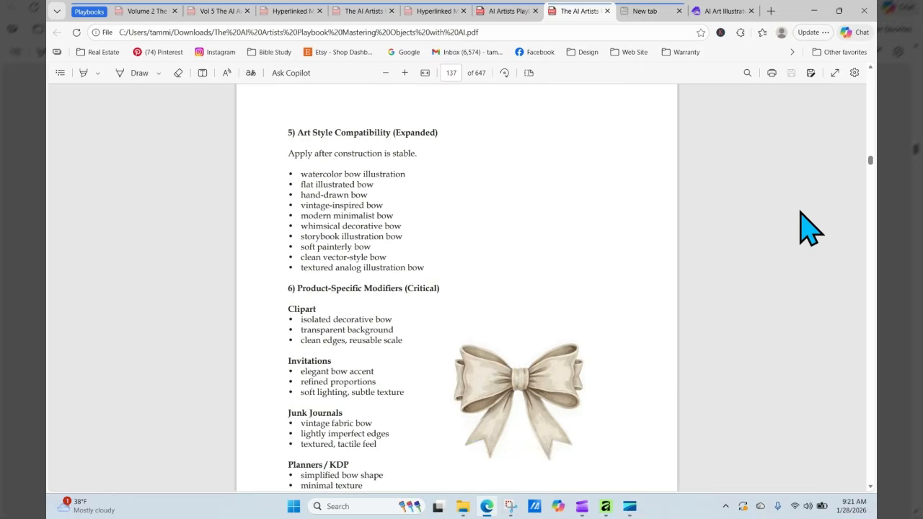
scroll(810, 229, "down", 8)
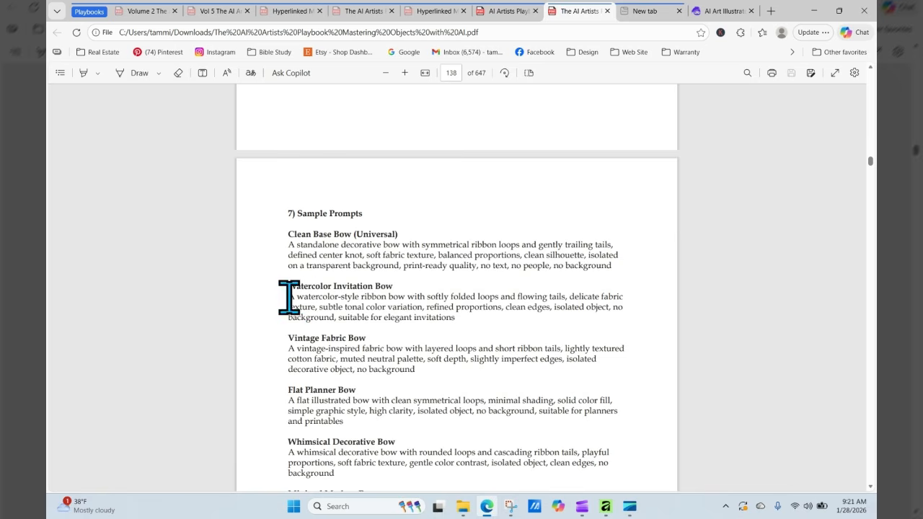
left_click_drag(289, 297, 481, 321)
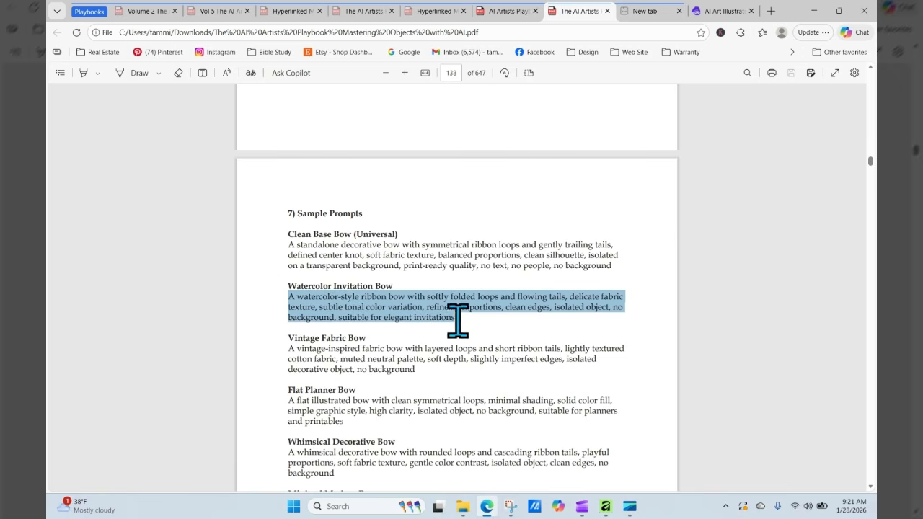
left_click(442, 349)
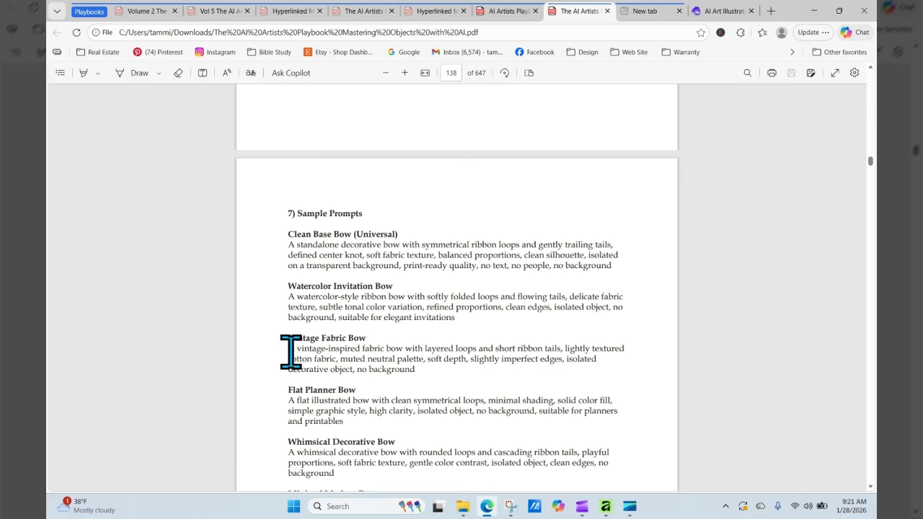
left_click_drag(294, 348, 311, 402)
left_click(329, 429)
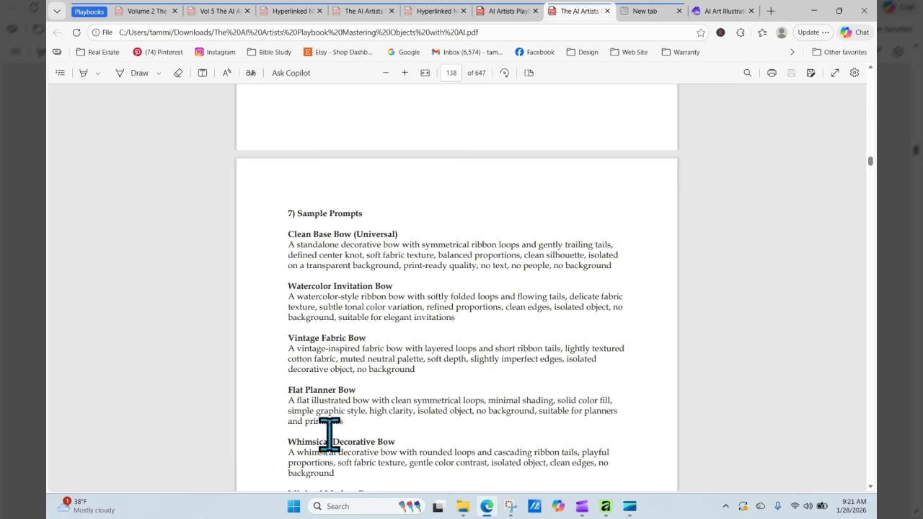
left_click_drag(289, 451, 320, 474)
left_click(301, 461)
right_click(321, 473)
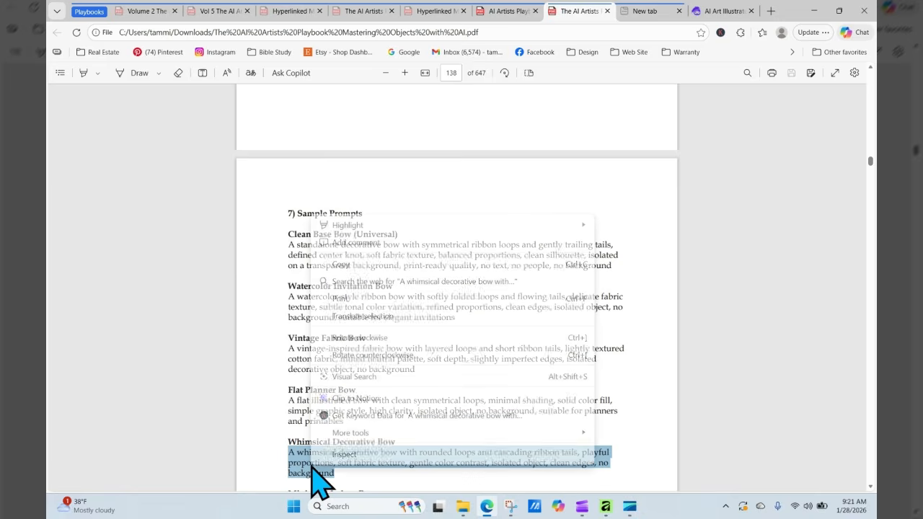
left_click(406, 265)
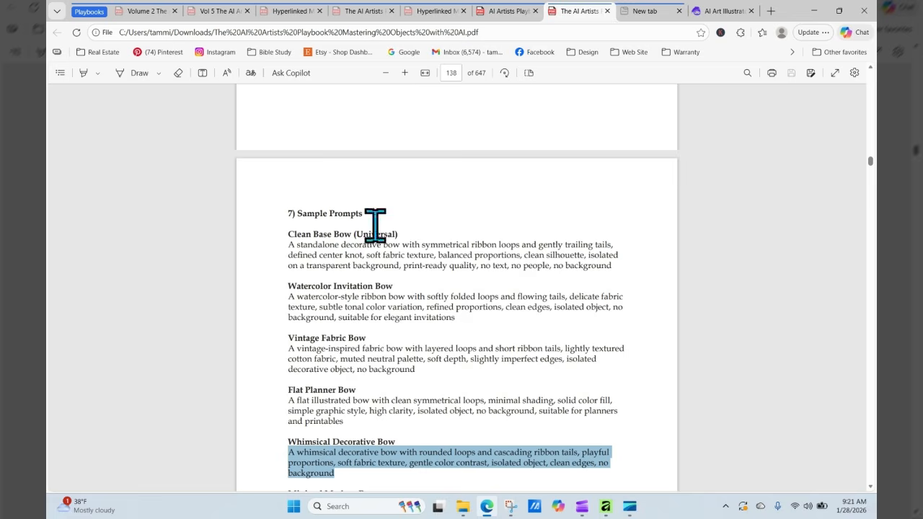
- Paste the whimsical decorative bow description into the flower-basket prompt
left_click(703, 13)
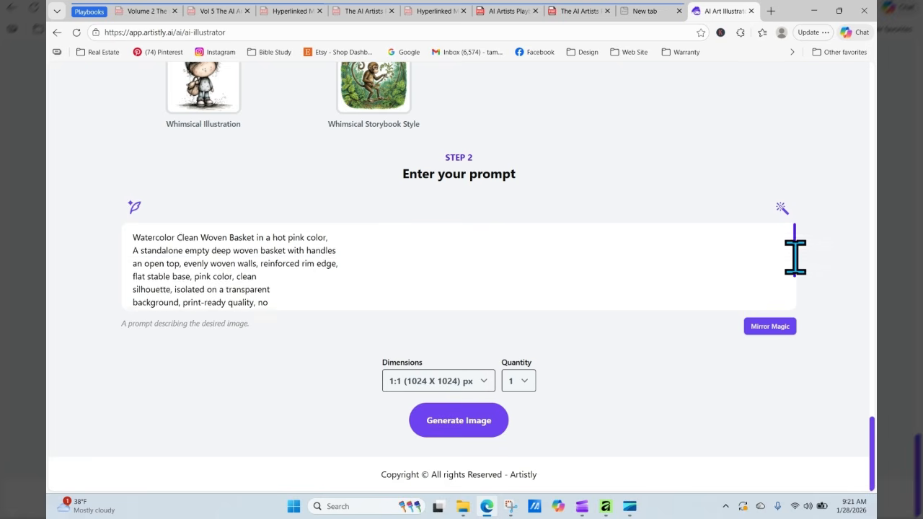
left_click_drag(794, 254, 795, 305)
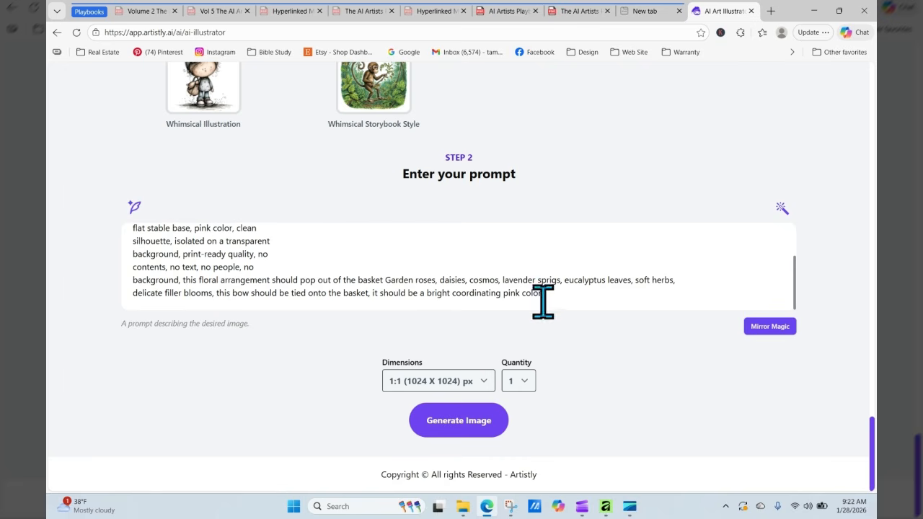
right_click(581, 310)
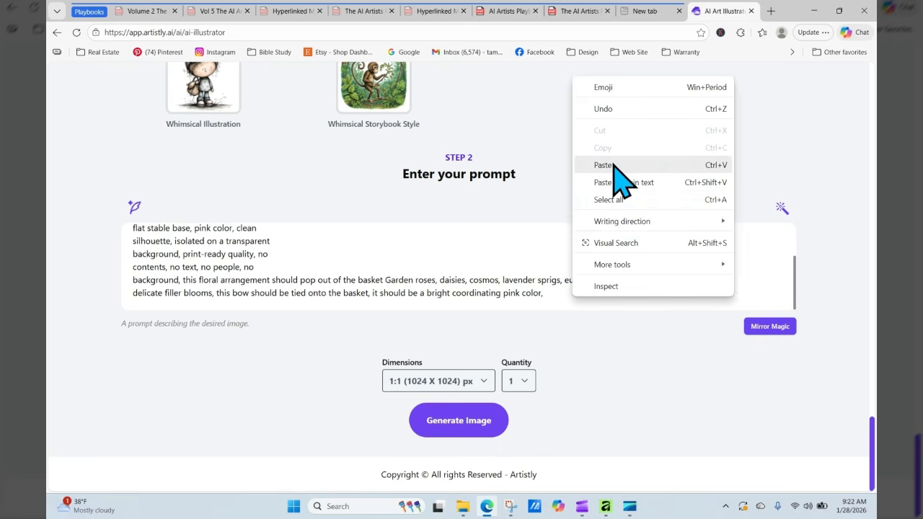
left_click(613, 164)
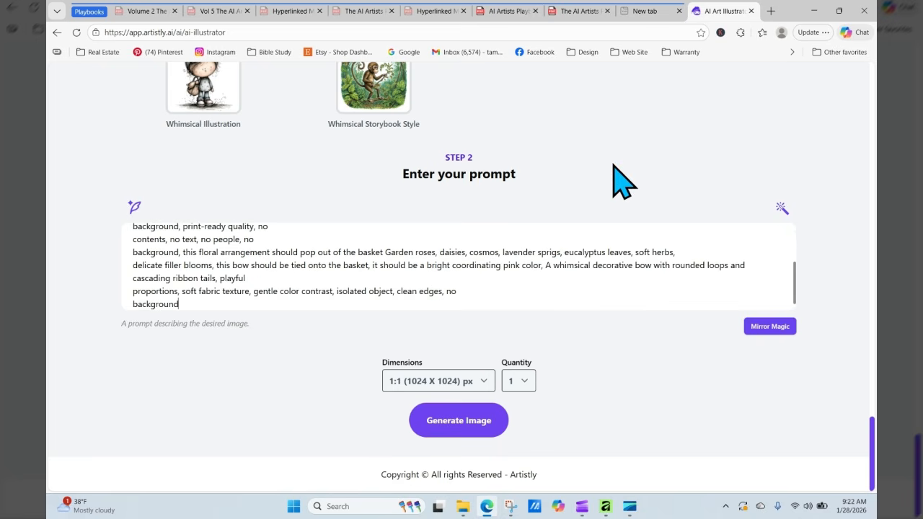
- Generate the bow-tied basket at 3:4 (896 X 1152)
left_click(441, 382)
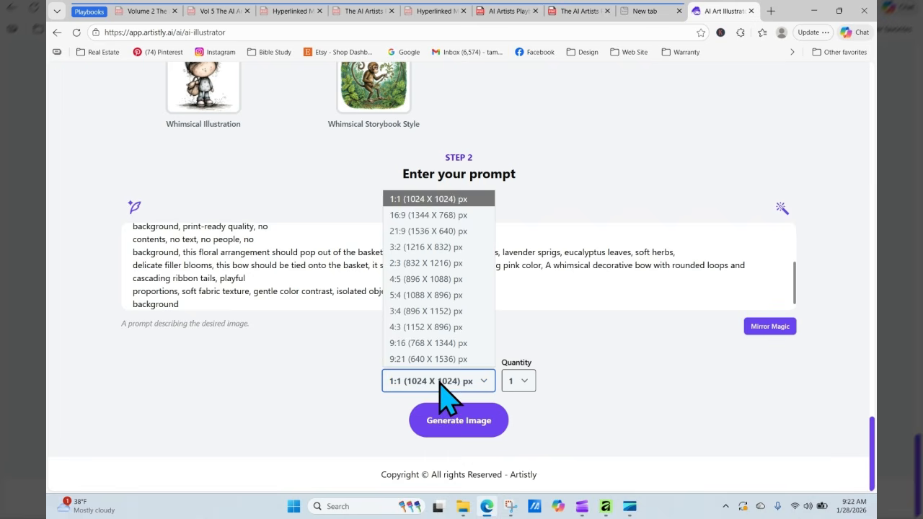
left_click(435, 311)
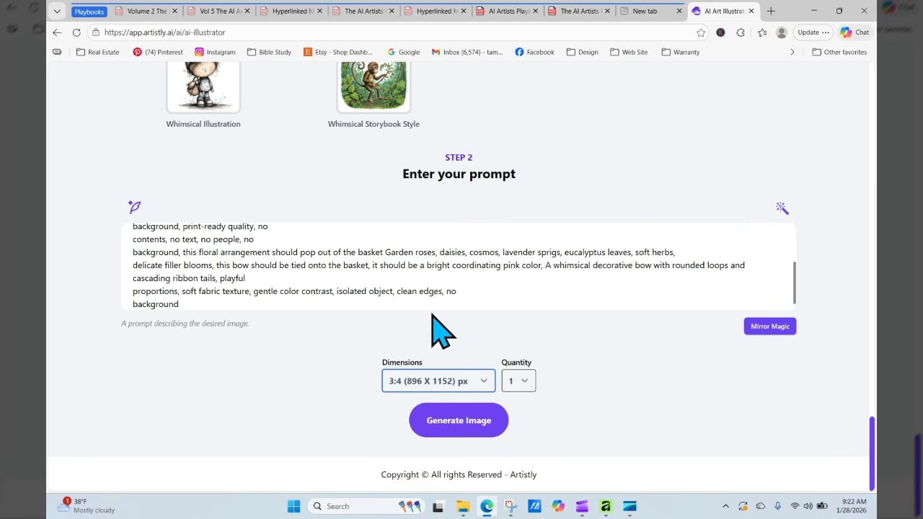
left_click(482, 424)
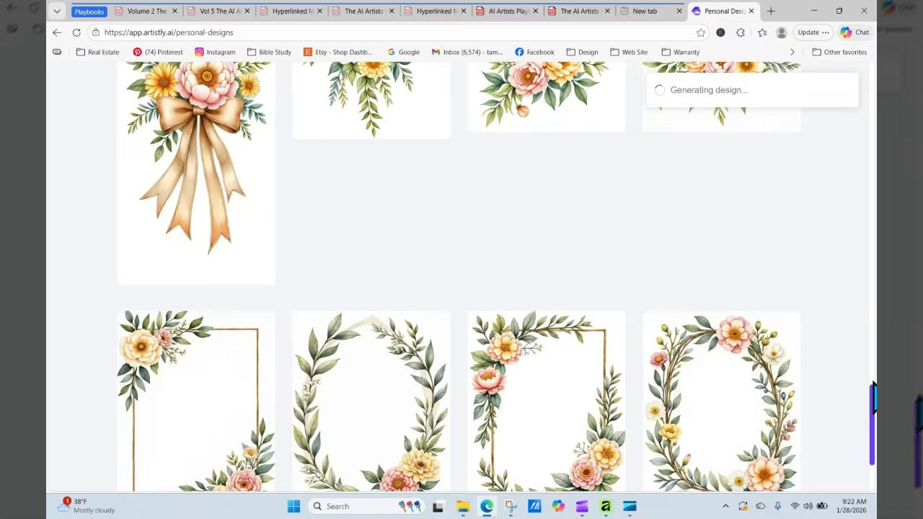
- Inspect the pink flower basket design's details, then close them
left_click_drag(872, 390, 872, 101)
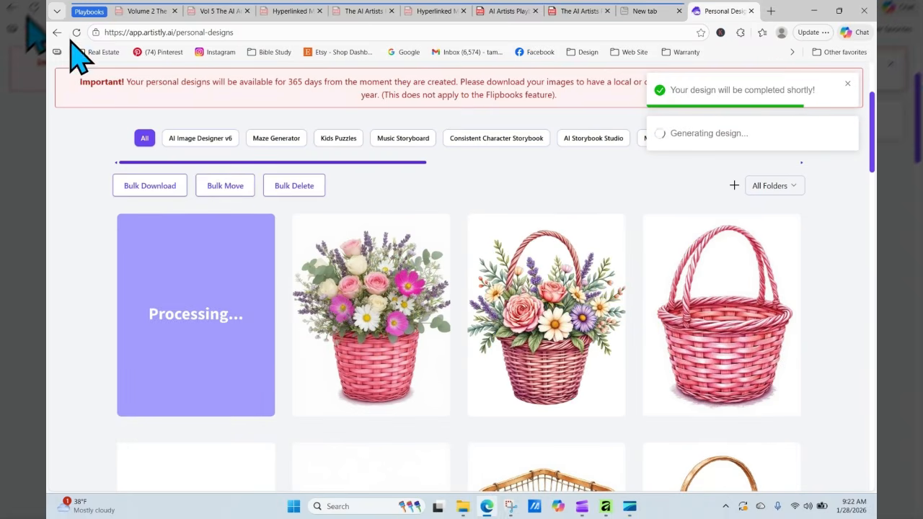
mouse_move(360, 339)
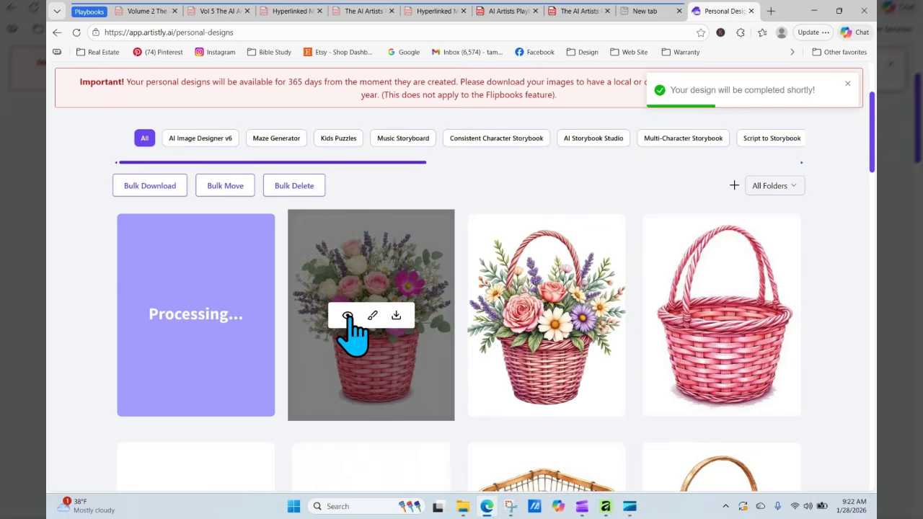
left_click(347, 317)
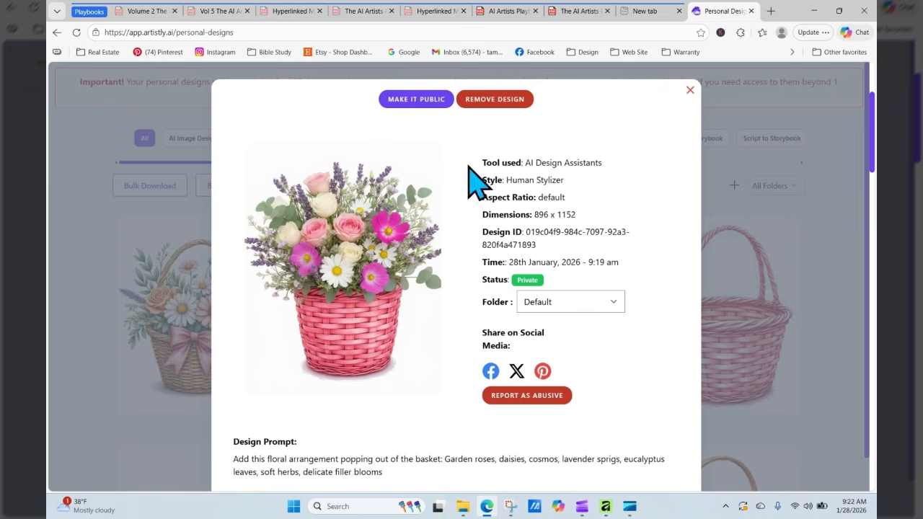
left_click(689, 90)
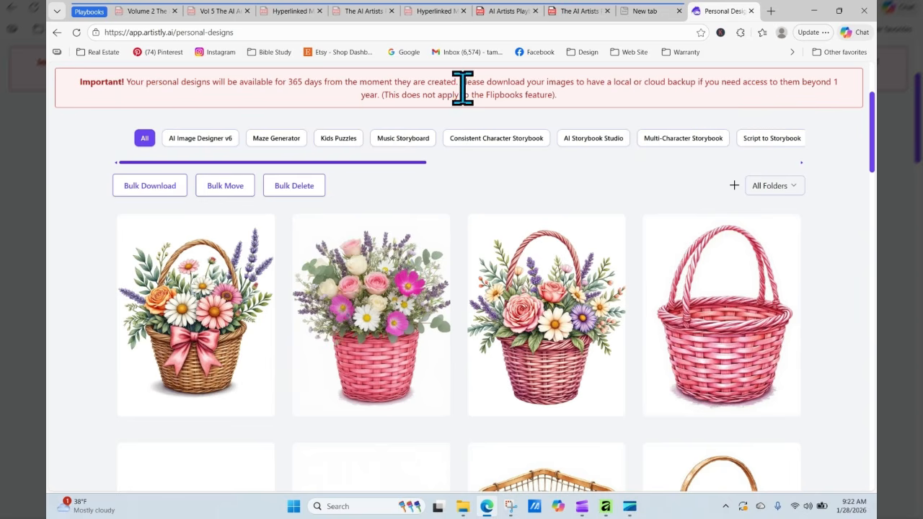
- Open the new bow basket design's details and send it to RE-GENERATE
mouse_move(370, 223)
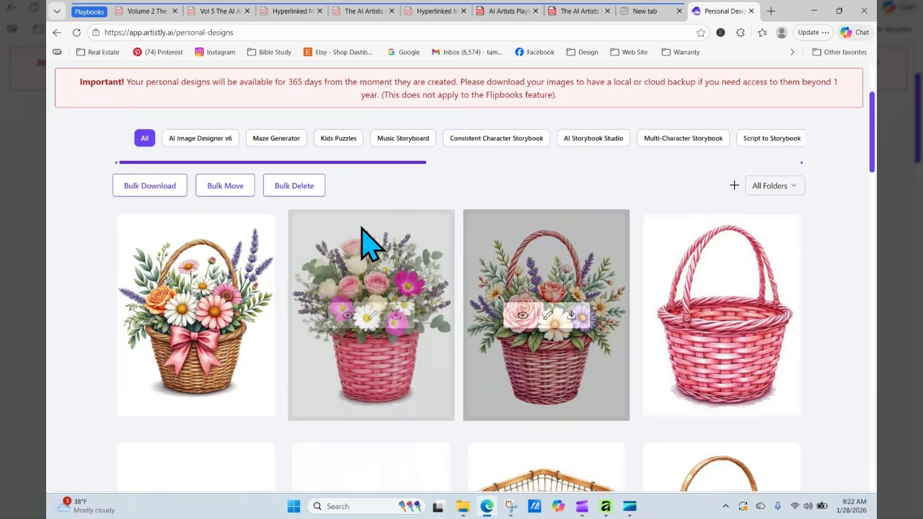
mouse_move(216, 343)
left_click(172, 317)
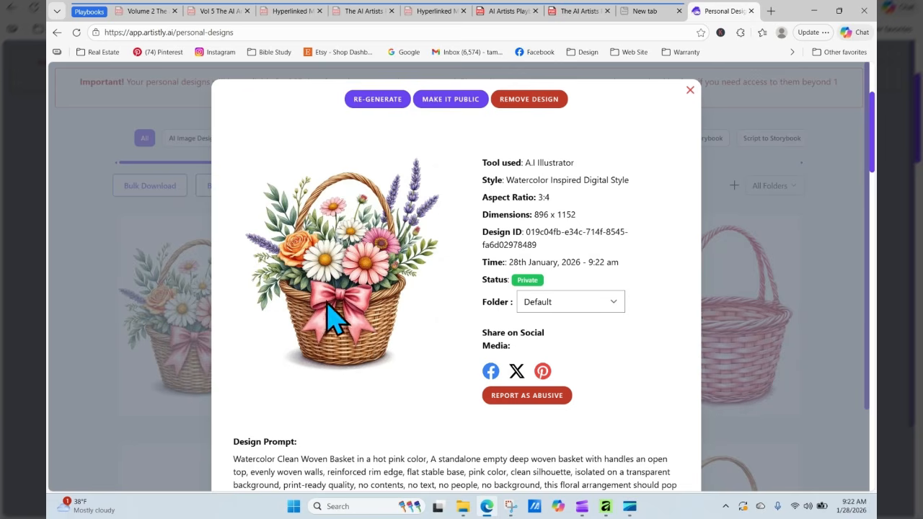
left_click(384, 101)
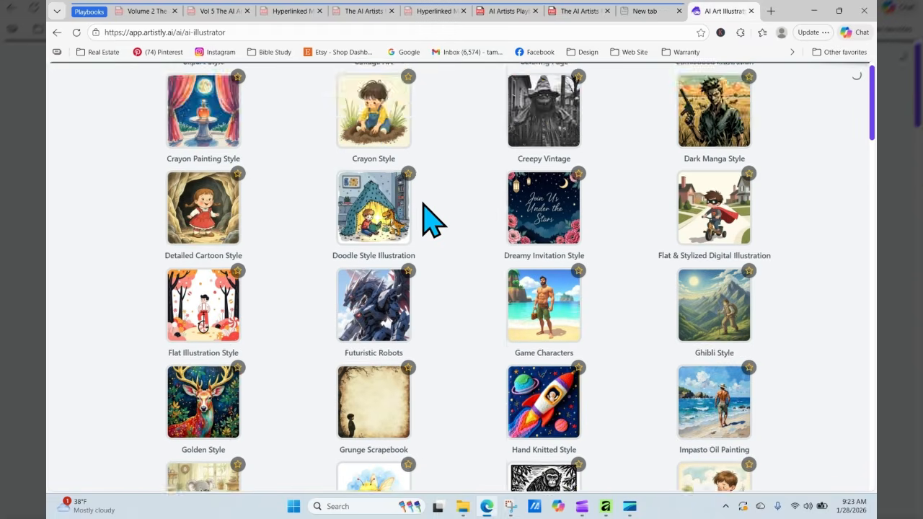
- Set dimensions to 3:4 (896 X 1152) and generate the Pencil Sketch Style bow basket image
scroll(426, 216, "down", 1)
scroll(433, 227, "down", 15)
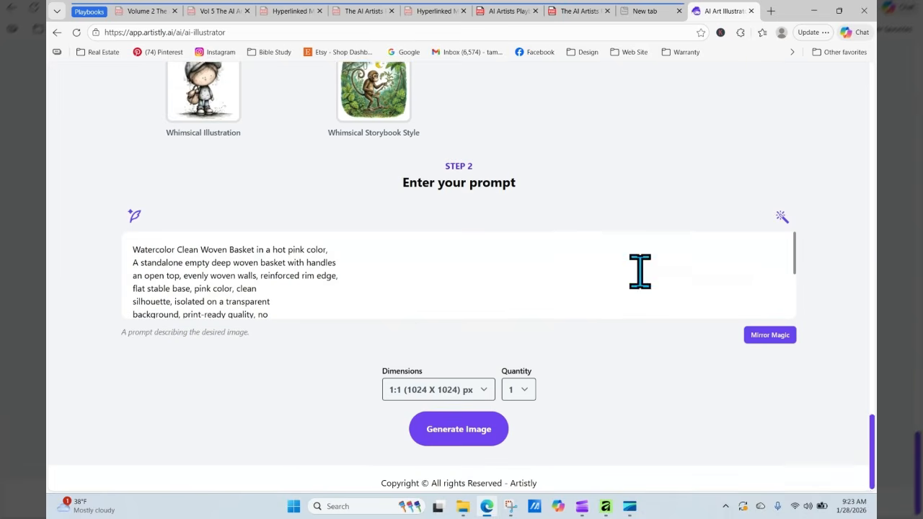
left_click_drag(872, 440, 869, 307)
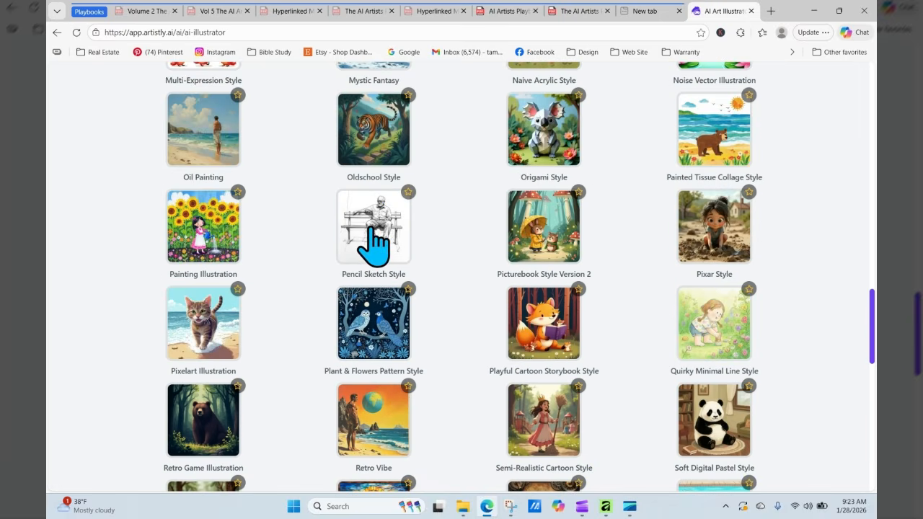
scroll(454, 362, "down", 12)
left_click(443, 382)
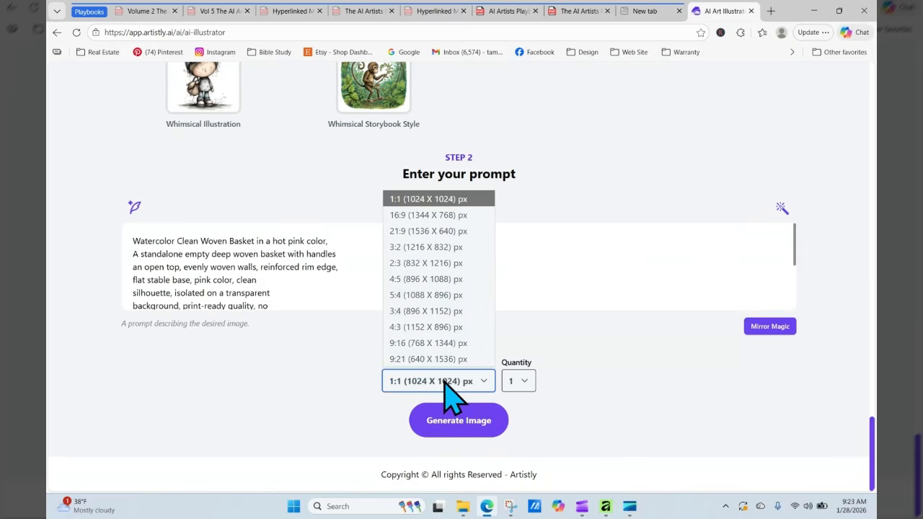
left_click(437, 311)
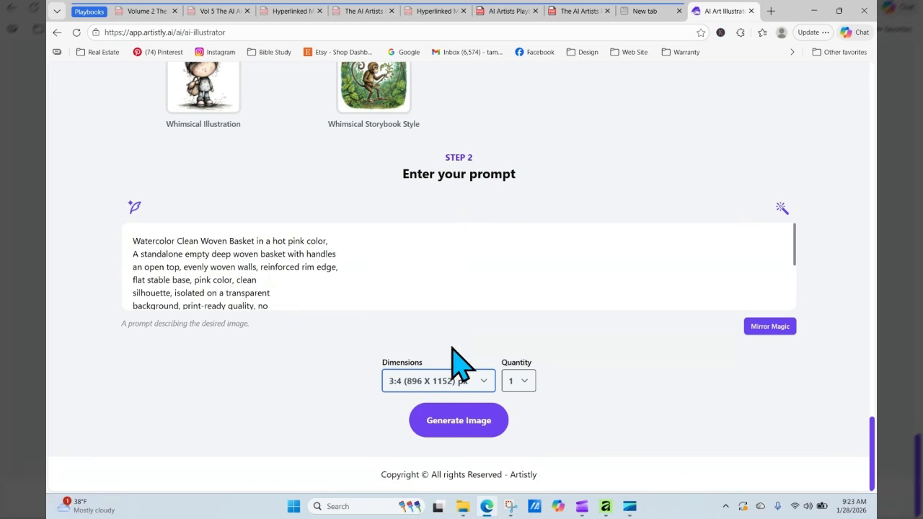
left_click(475, 422)
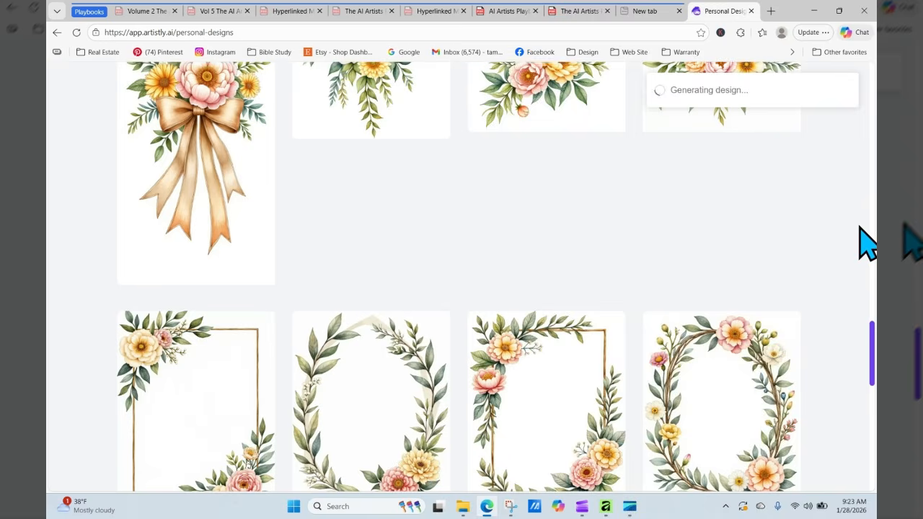
left_click_drag(872, 414, 873, 97)
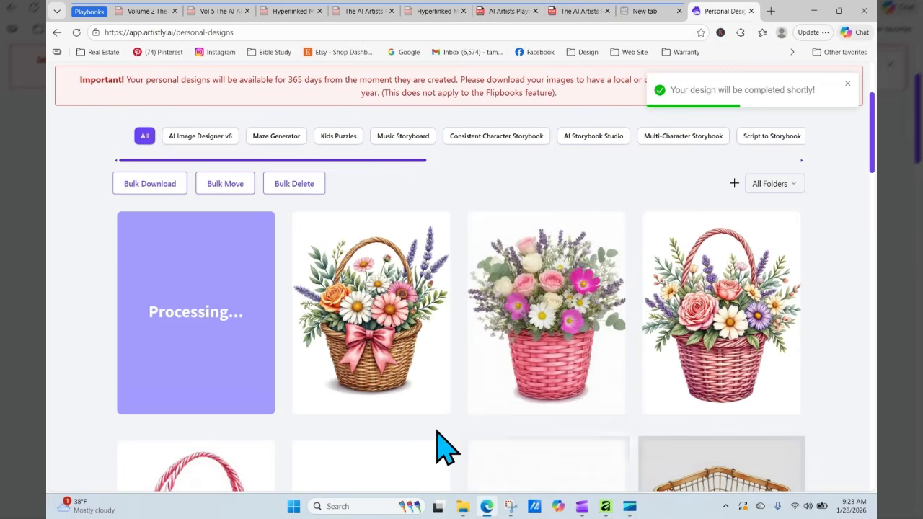
- Review the details of the watercolor and new pencil-sketch bow basket designs
left_click(346, 315)
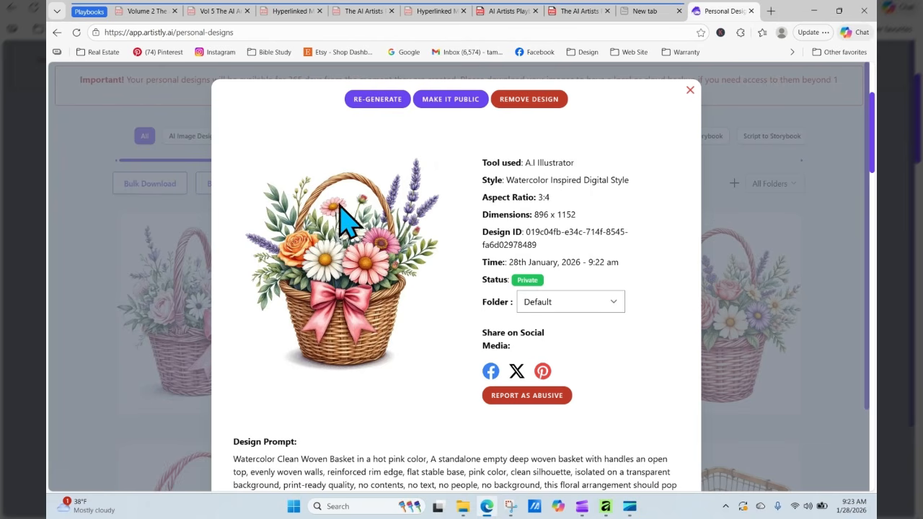
left_click(688, 92)
mouse_move(200, 346)
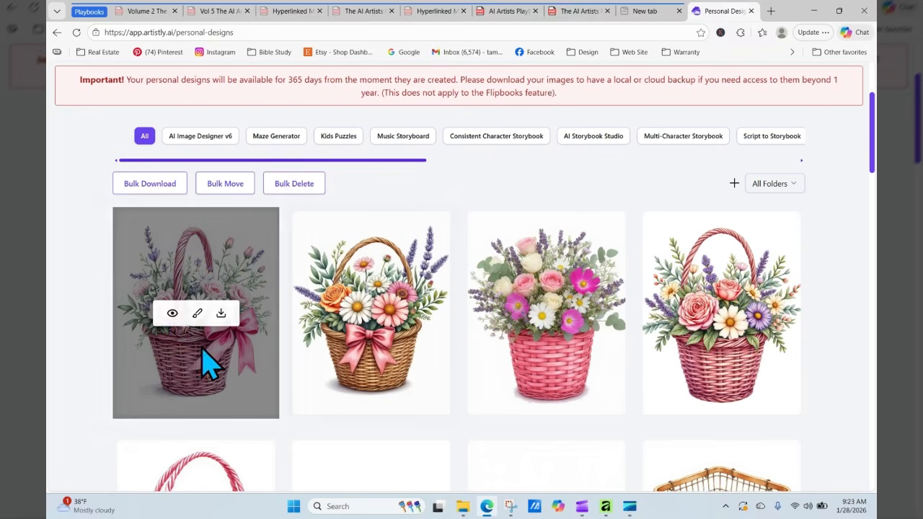
left_click(173, 314)
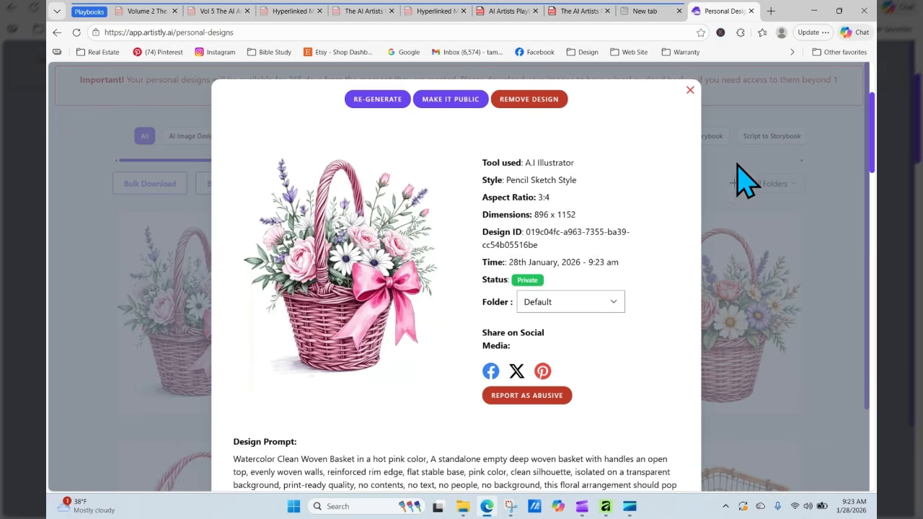
left_click(690, 90)
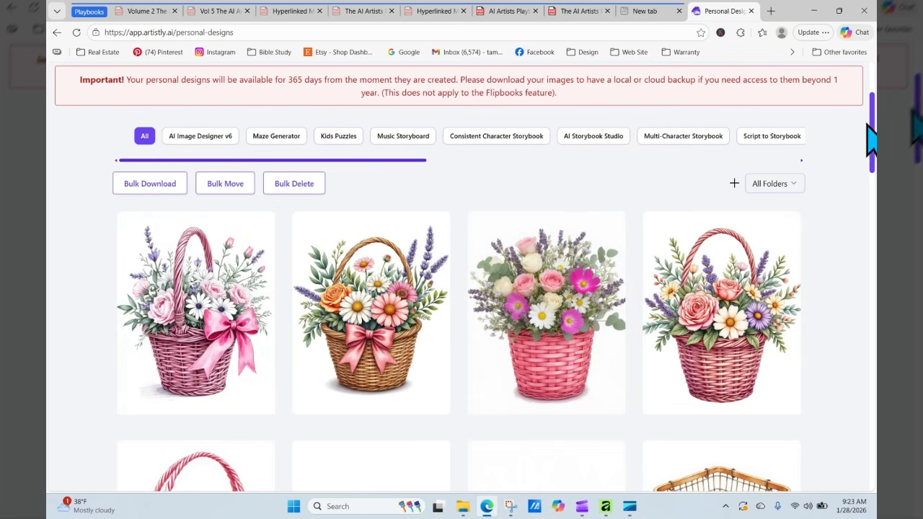
scroll(870, 141, "down", 2)
scroll(871, 141, "up", 4)
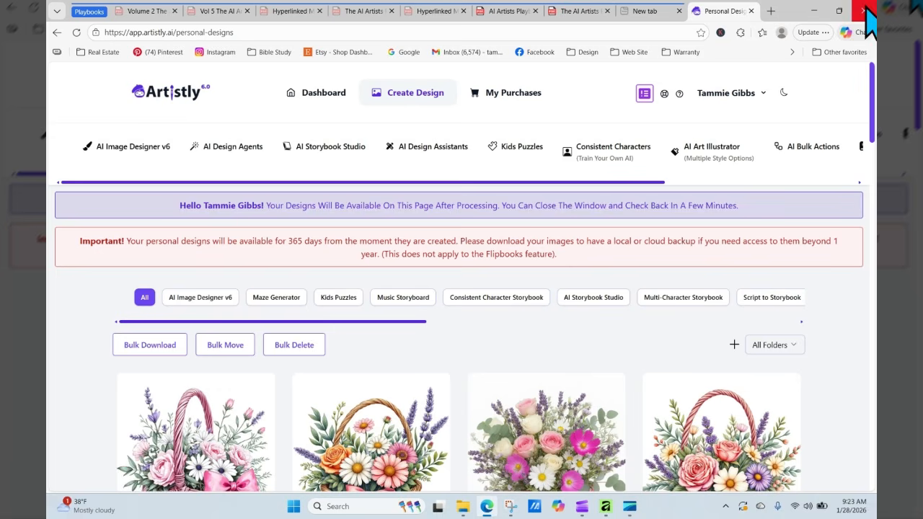
- Check the prompt guide PDF's current page, then return to the Artistly Personal Designs gallery
left_click(591, 10)
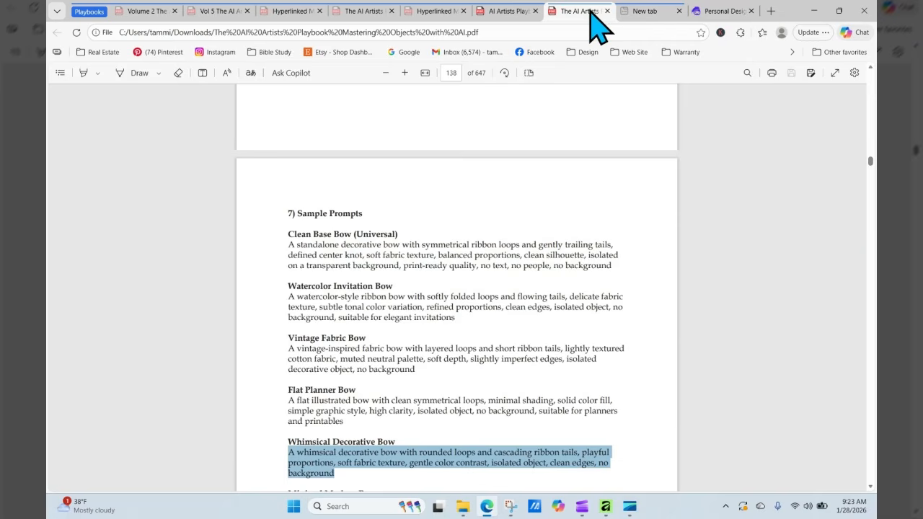
left_click(453, 75)
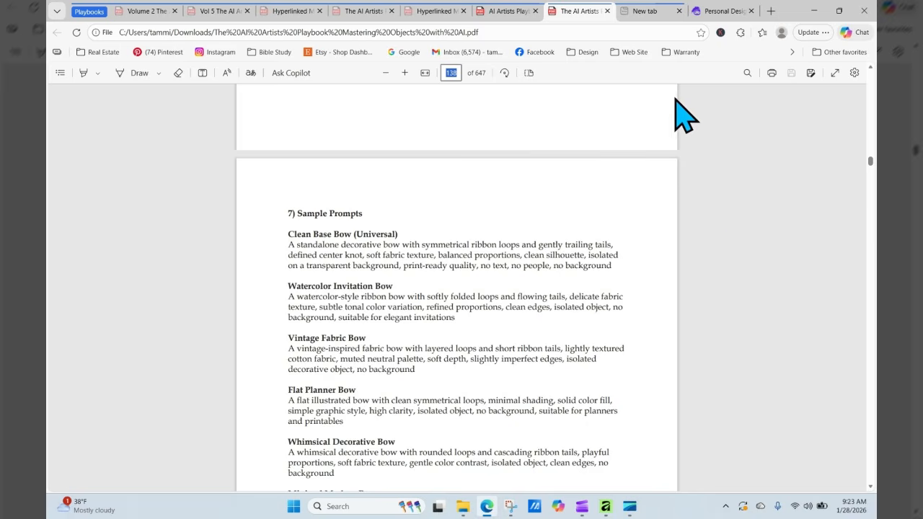
left_click(717, 11)
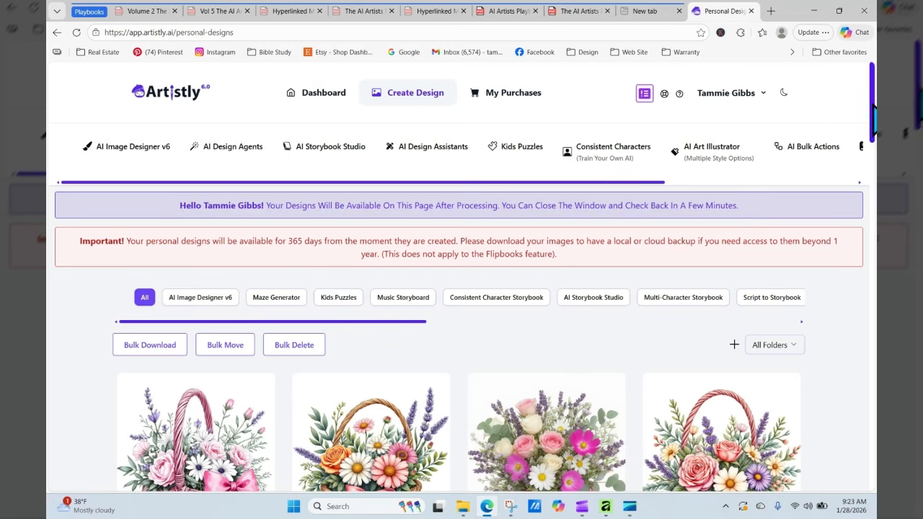
scroll(462, 289, "down", 15)
scroll(461, 288, "down", 6)
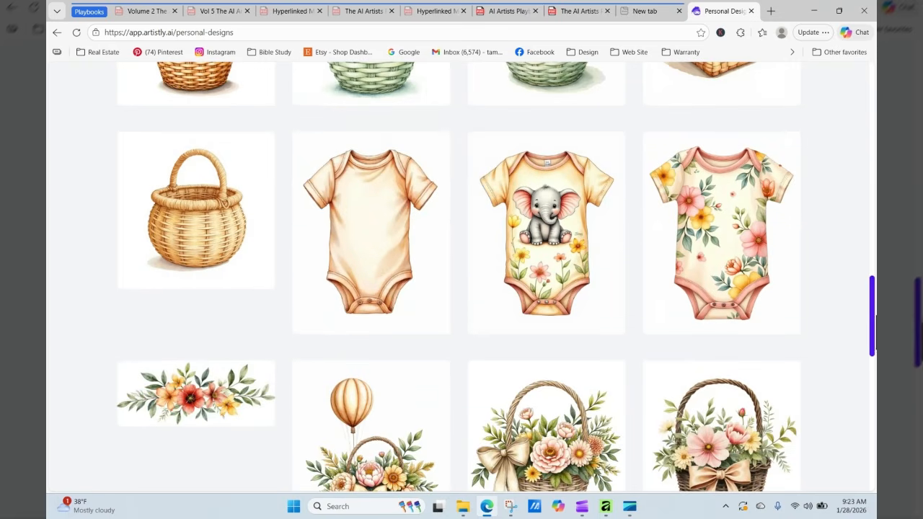
- Open the blank baby bodysuit design's details and RE-GENERATE it with its Watercolor prompt
mouse_move(451, 306)
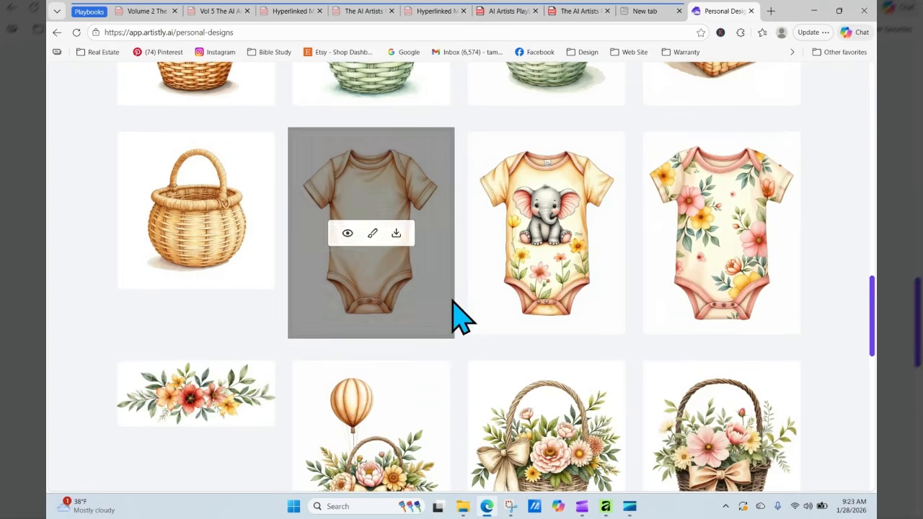
left_click(349, 235)
left_click(396, 100)
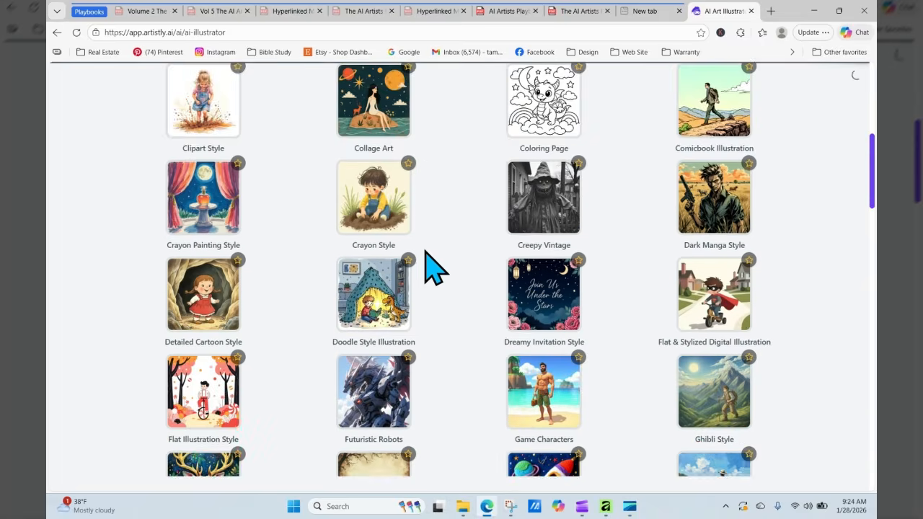
- Scroll to the Step 2 prompt, then bring up the Objects playbook PDF
scroll(425, 251, "down", 2)
scroll(425, 251, "down", 3)
scroll(424, 267, "down", 10)
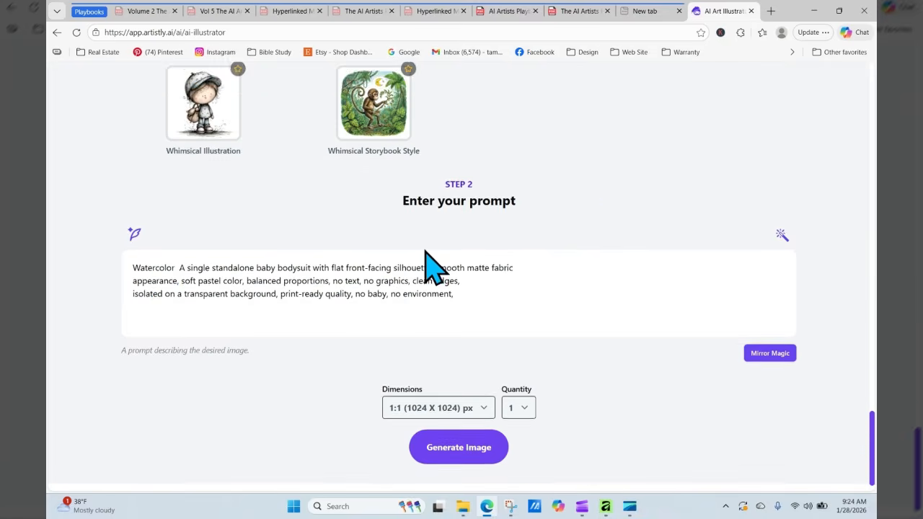
left_click(577, 10)
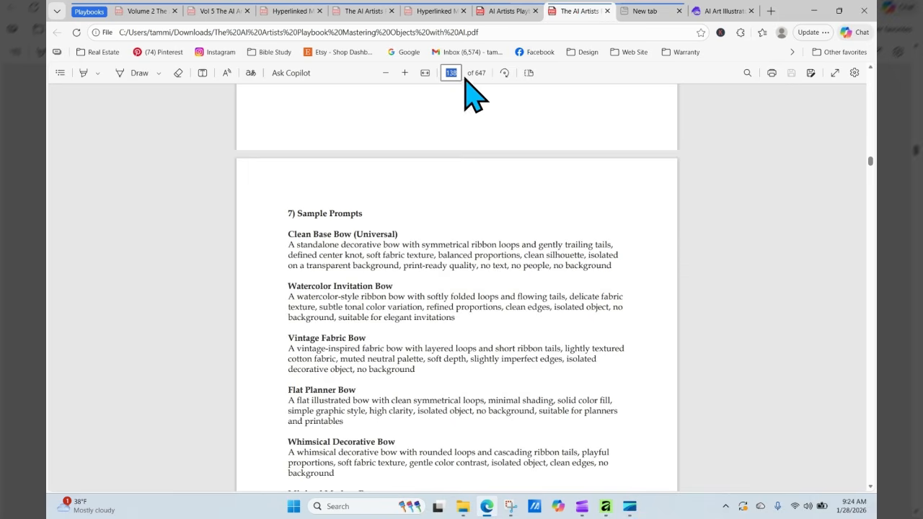
- Jump to page 5 of the Objects playbook and scroll through its contents
type("5")
key("Return")
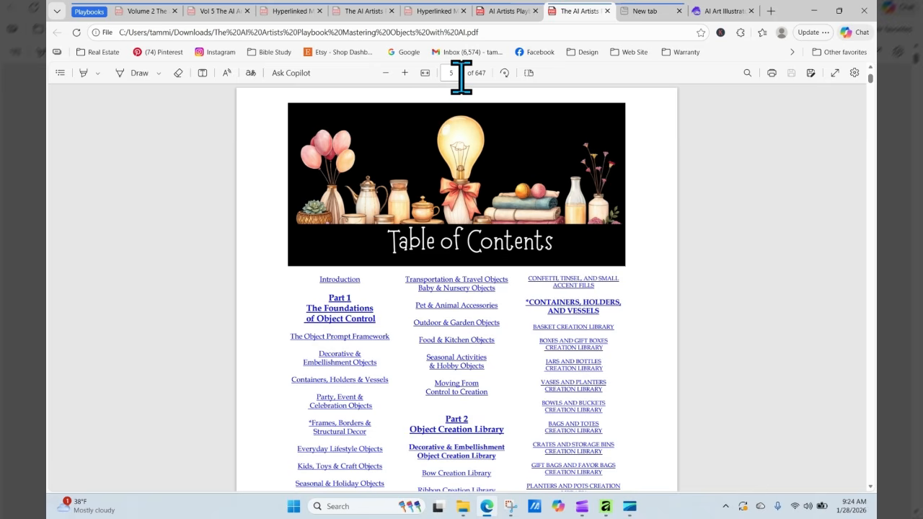
scroll(714, 273, "down", 1)
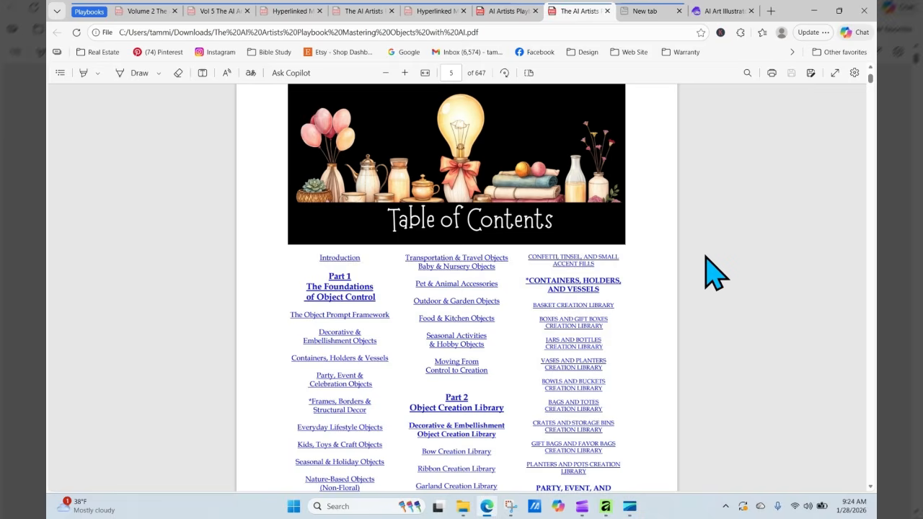
scroll(713, 273, "down", 3)
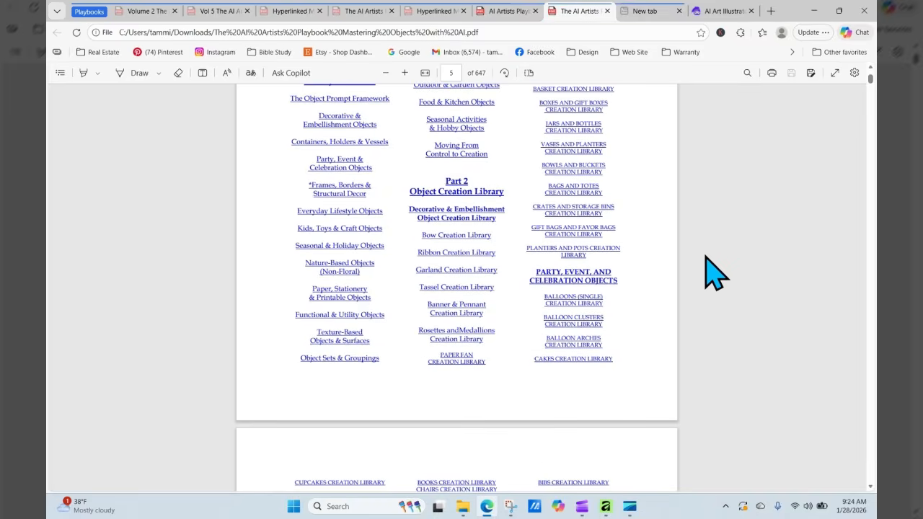
scroll(714, 273, "down", 5)
scroll(714, 273, "down", 2)
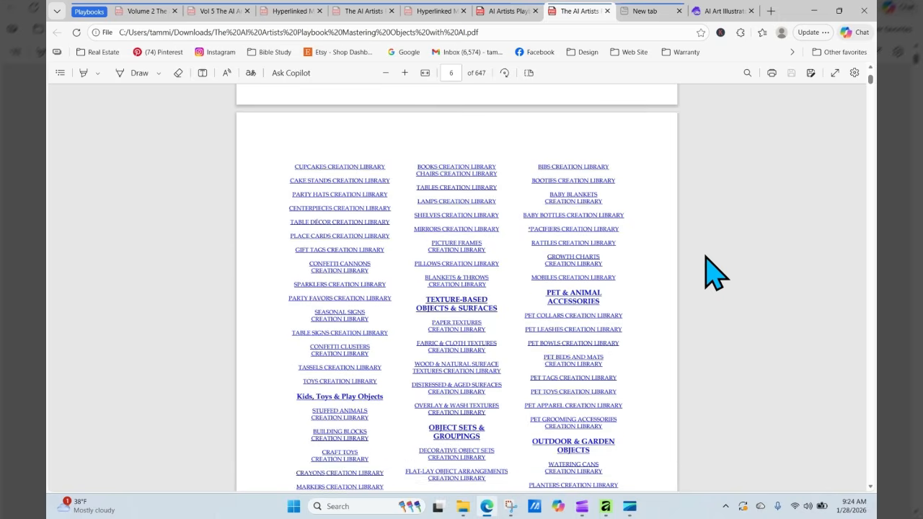
scroll(714, 272, "down", 3)
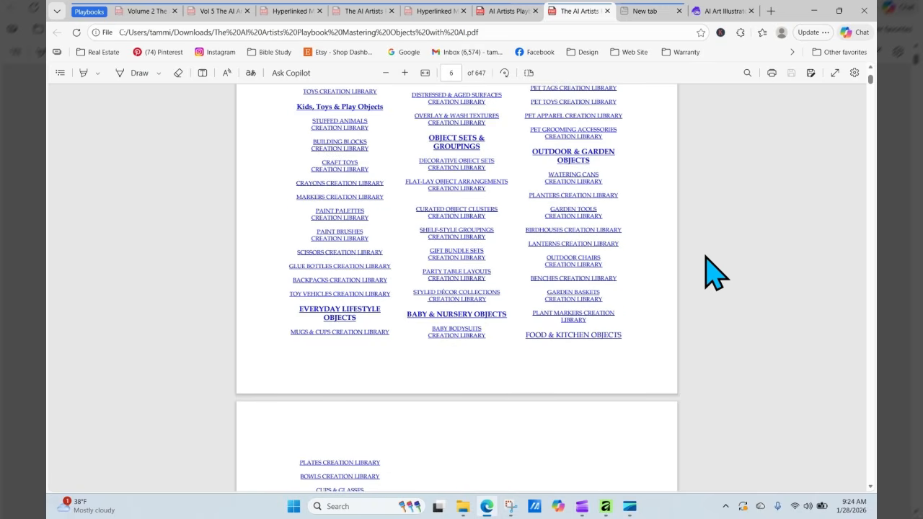
- Follow the BABY BODYSUITS link and scroll to the section 13 Sample Prompts on page 455
left_click(453, 331)
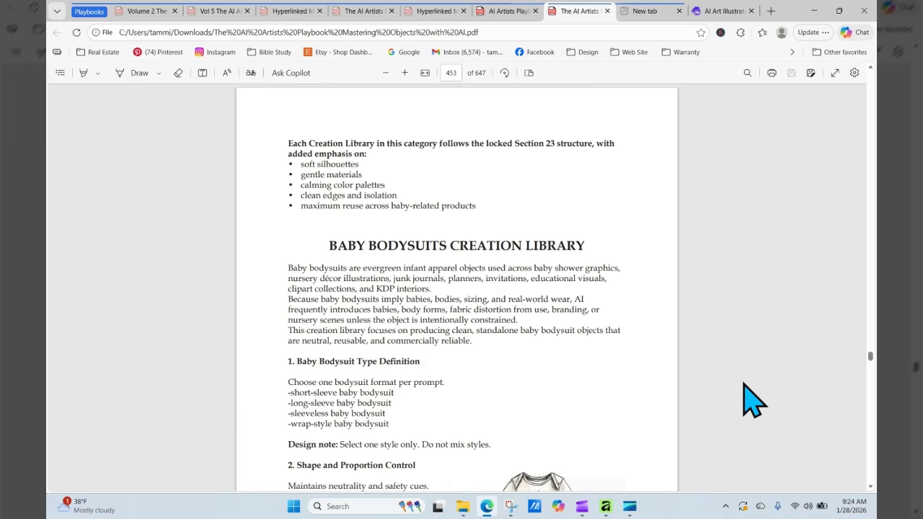
scroll(753, 303, "down", 2)
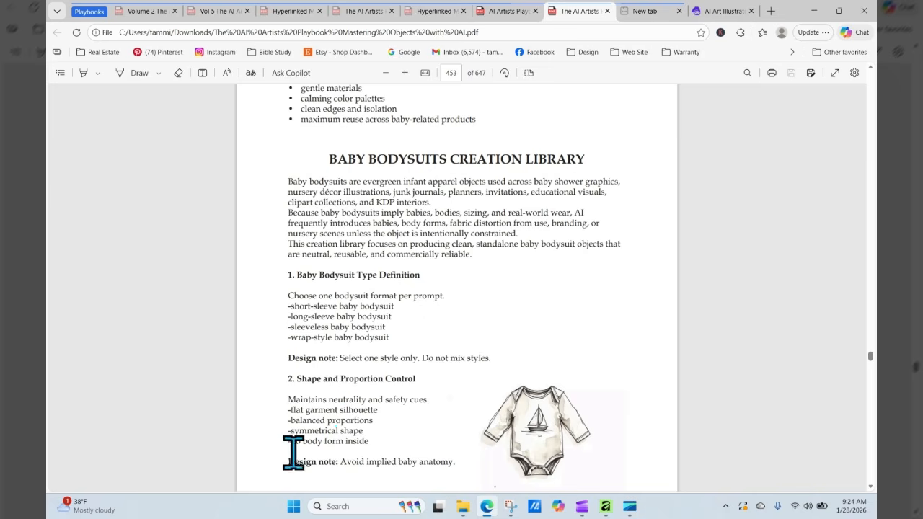
scroll(741, 303, "down", 1)
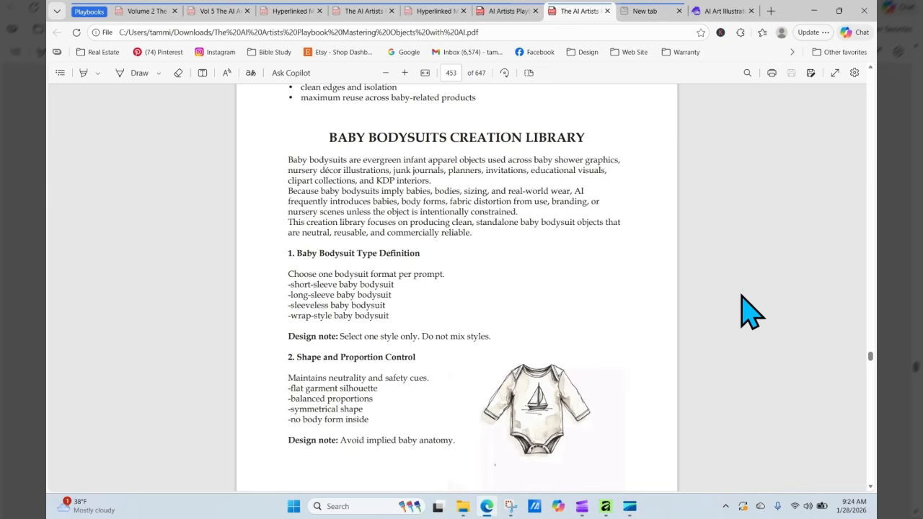
scroll(742, 297, "down", 6)
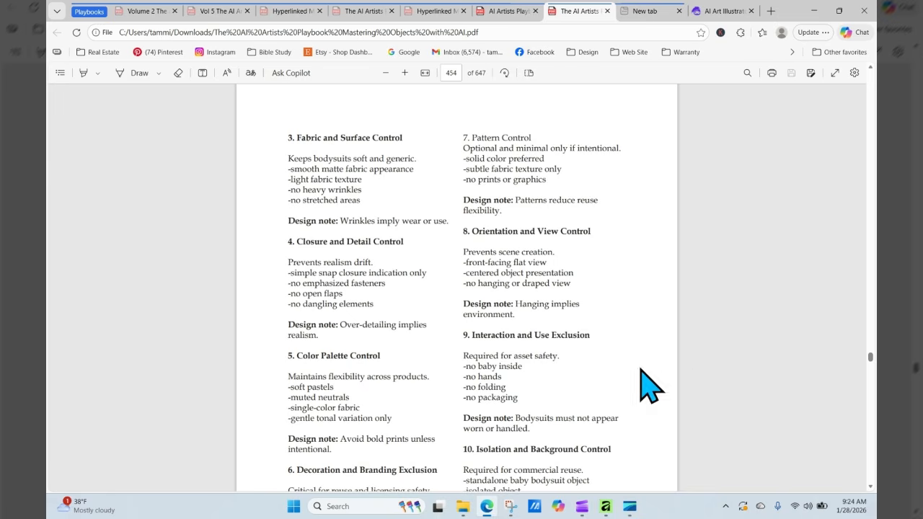
scroll(742, 297, "down", 4)
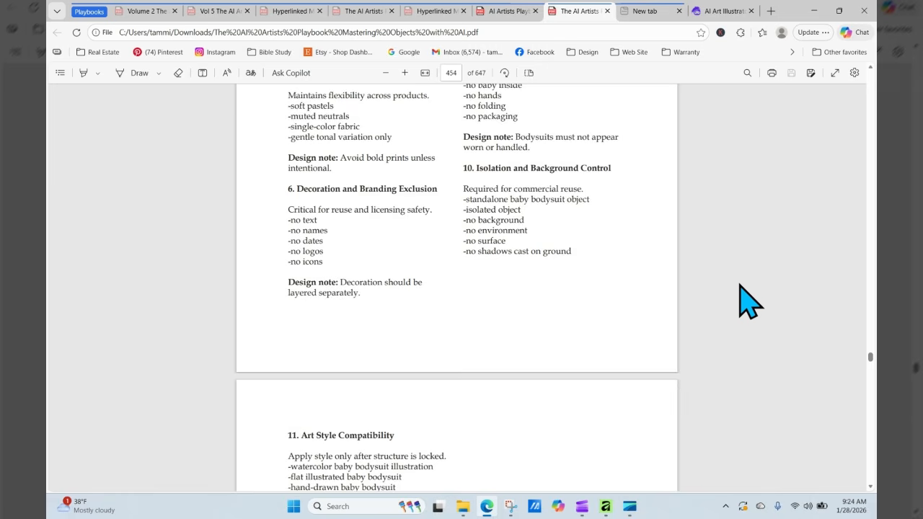
scroll(743, 297, "down", 2)
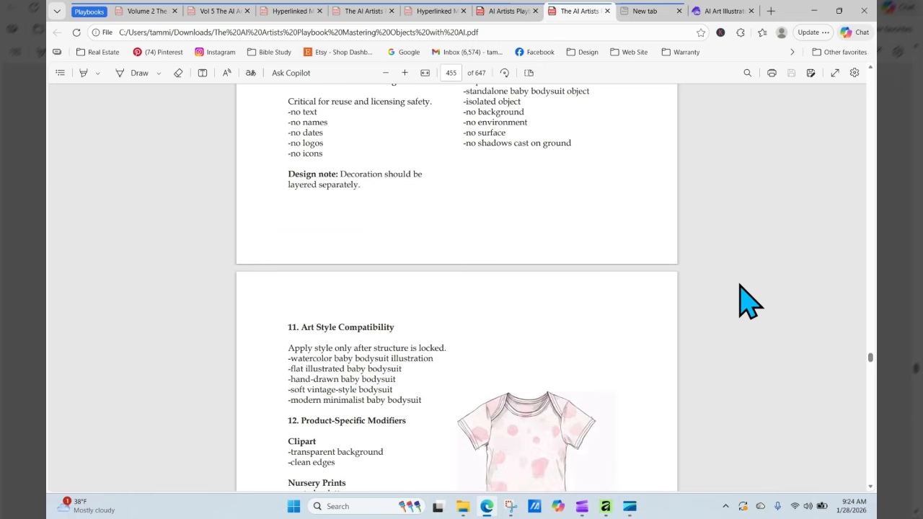
scroll(742, 297, "down", 2)
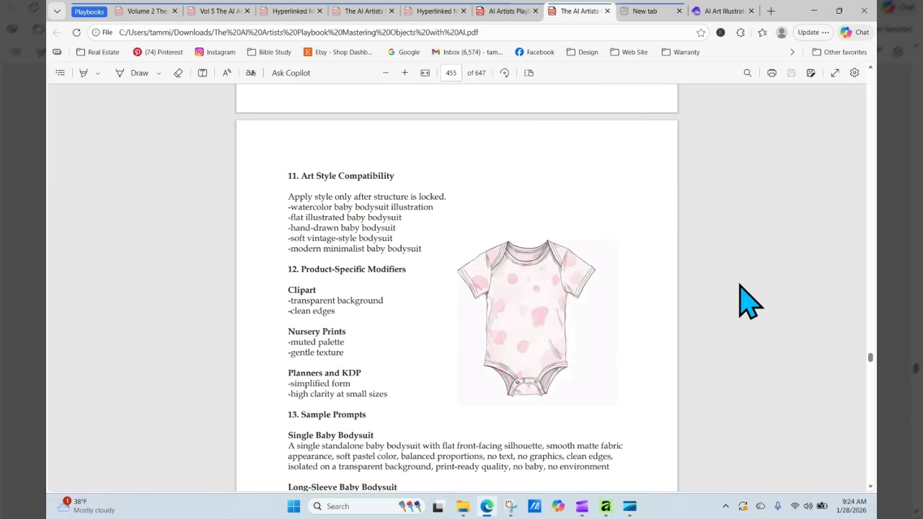
scroll(742, 297, "down", 3)
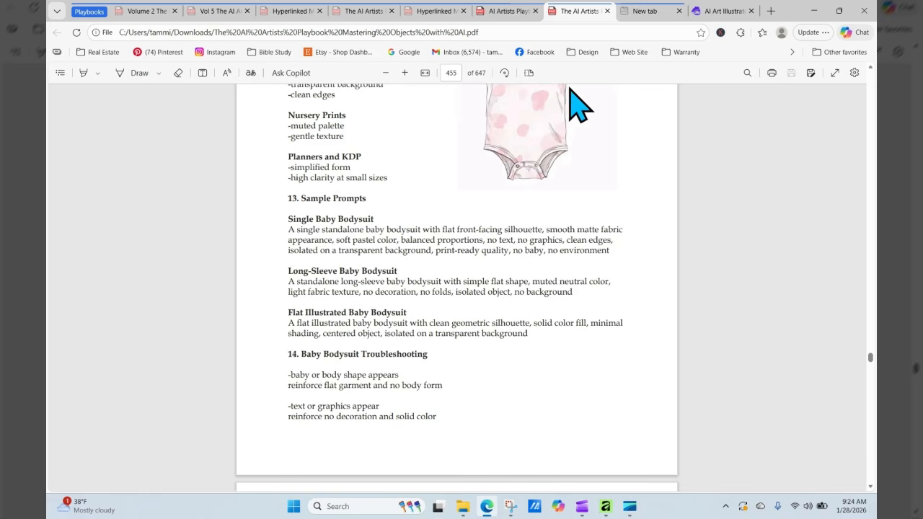
- Copy the first Cottagecore Garden roses recipe from the Florals playbook, then return to Artistly
left_click(502, 11)
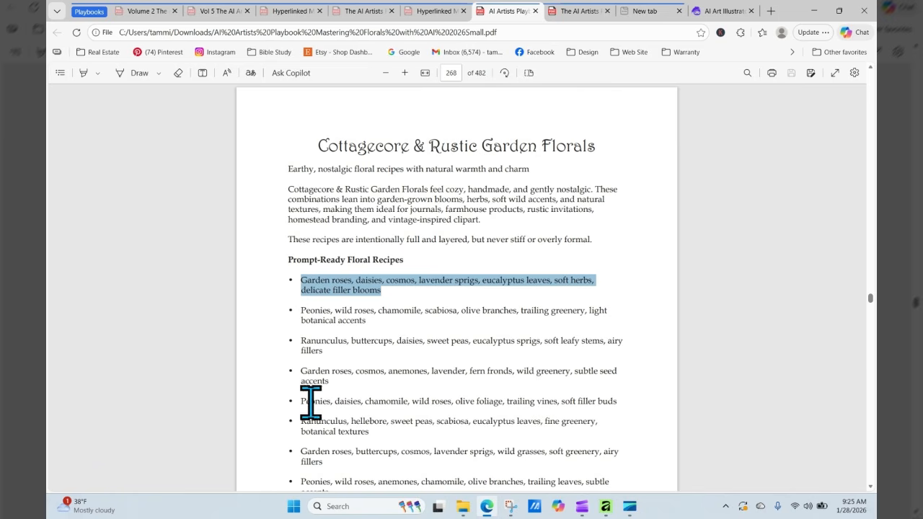
left_click_drag(301, 370, 351, 371)
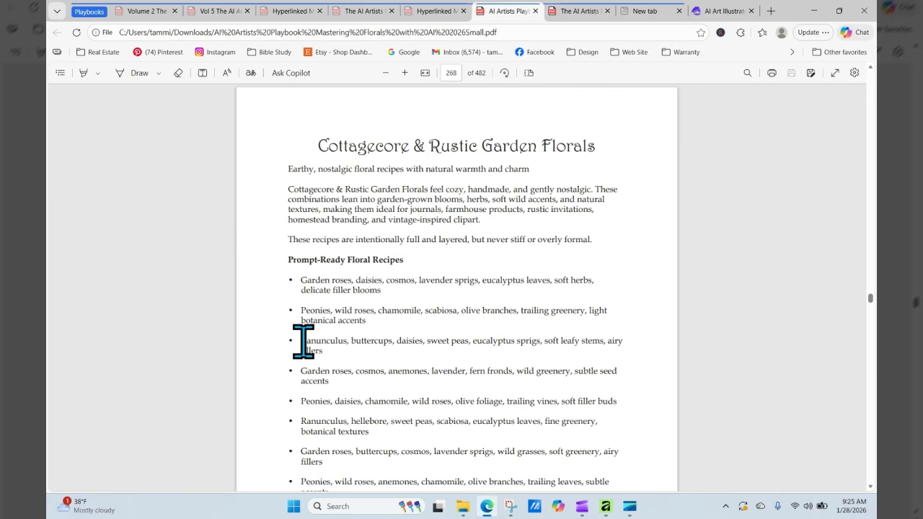
left_click_drag(302, 311, 349, 315)
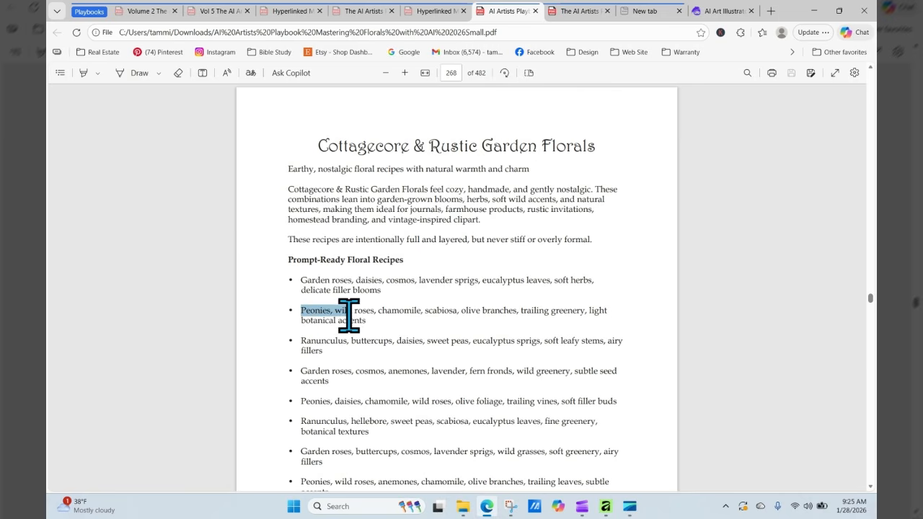
left_click(320, 310)
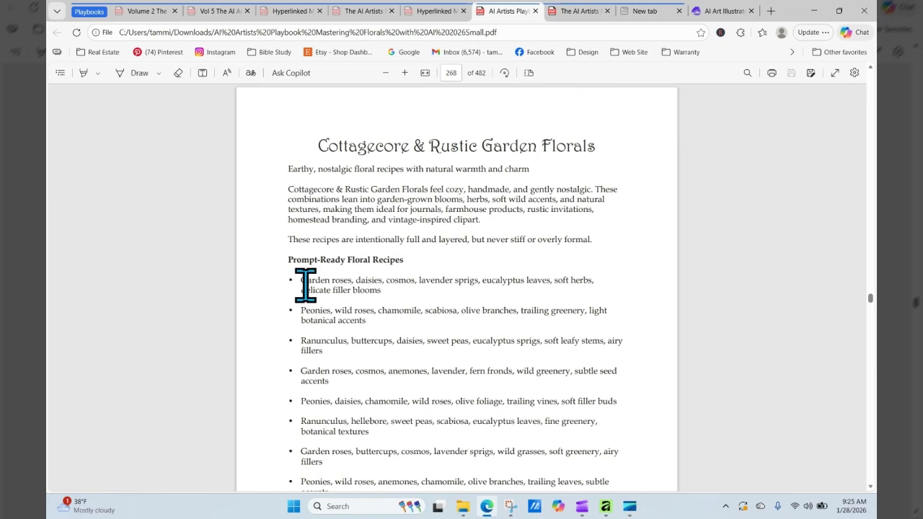
left_click_drag(302, 281, 388, 294)
right_click(377, 297)
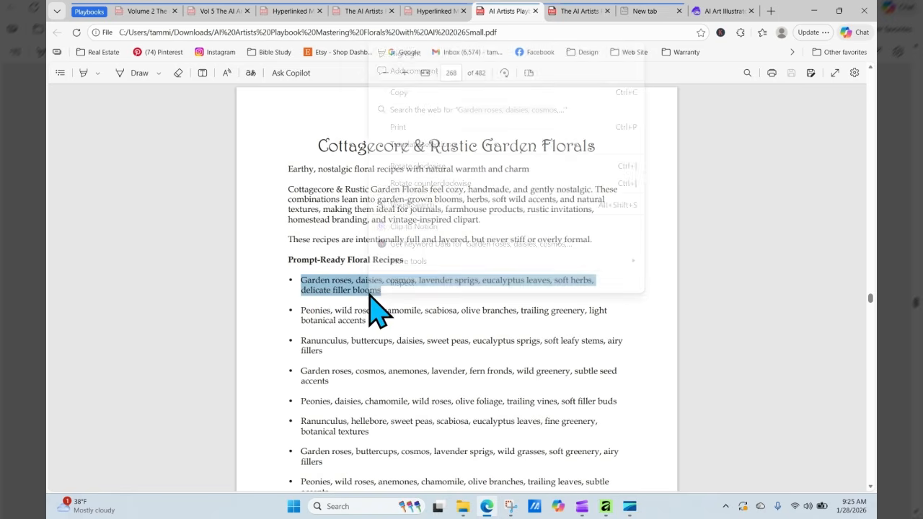
left_click(420, 93)
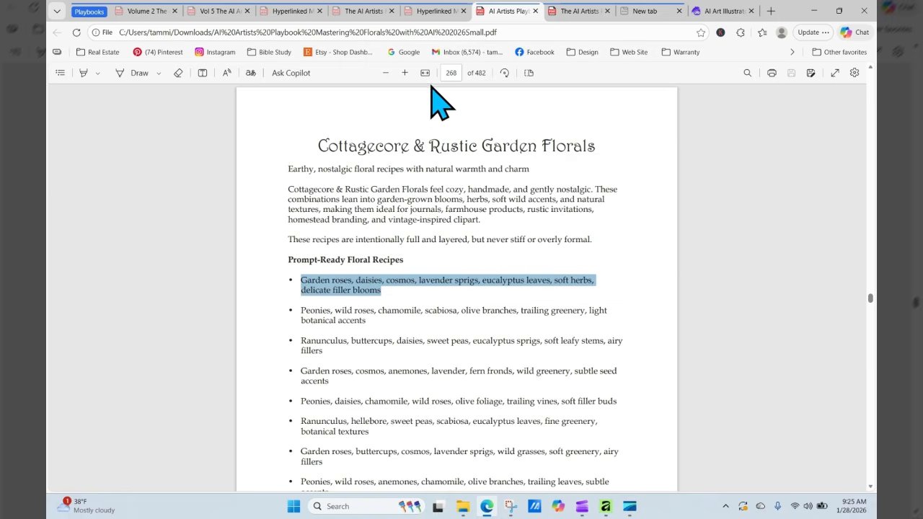
left_click(696, 10)
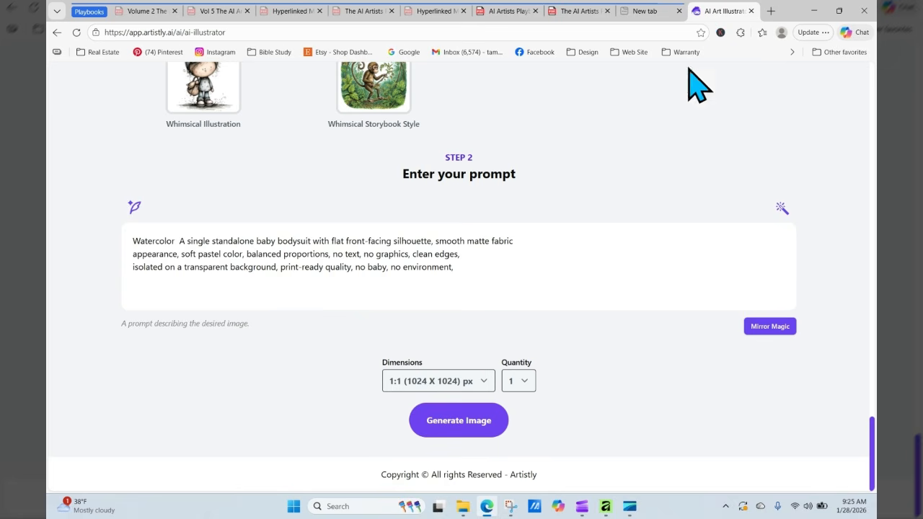
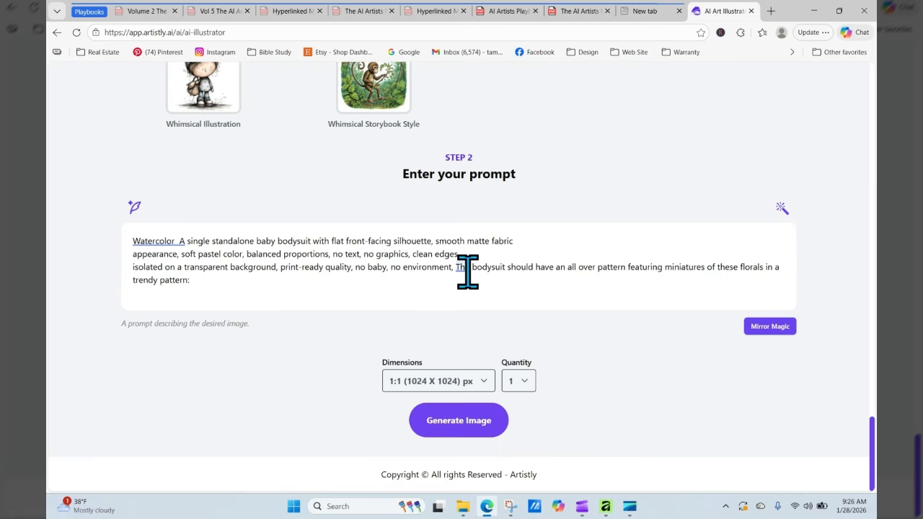
- Extend the bodysuit prompt with the pasted floral list, 'featuring', and baby animals among the flowers
type("Garden roses, daisies, cosmos, lavender sprigs, eucalyptus leaves, soft herbs, delicate filler blooms")
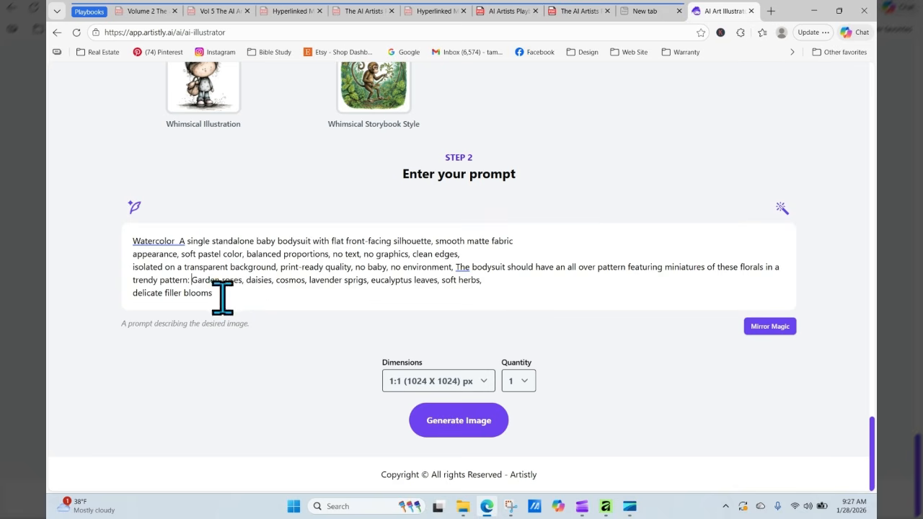
type("featuring")
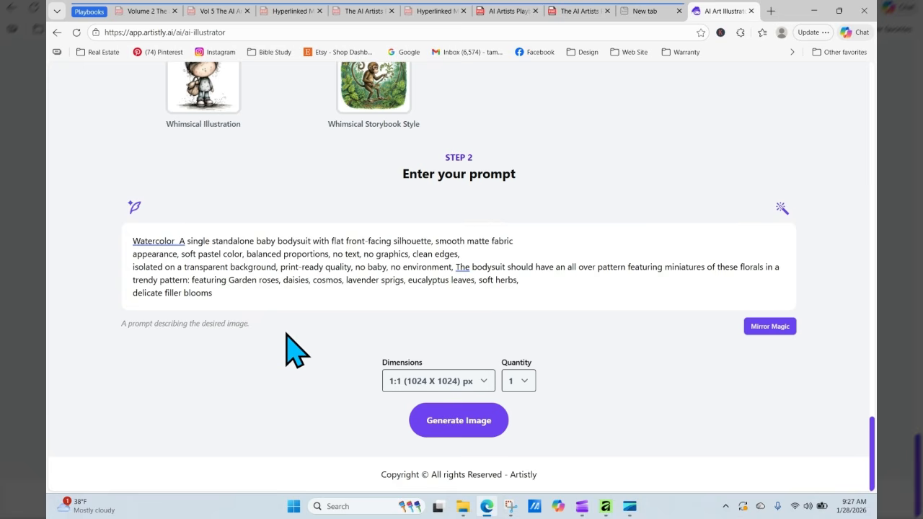
left_click(229, 294)
type("lab")
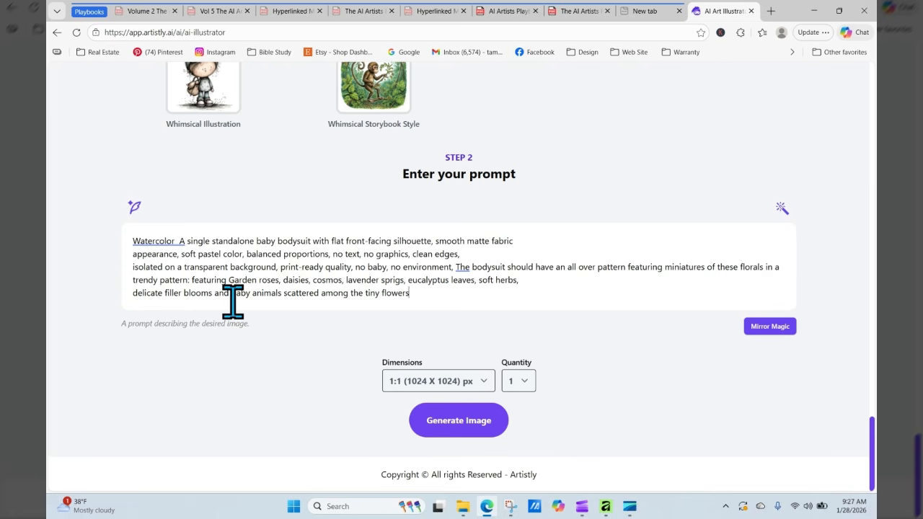
- Set dimensions to 3:4 (896 X 1152) and generate the bodysuit image
left_click(442, 376)
left_click(428, 311)
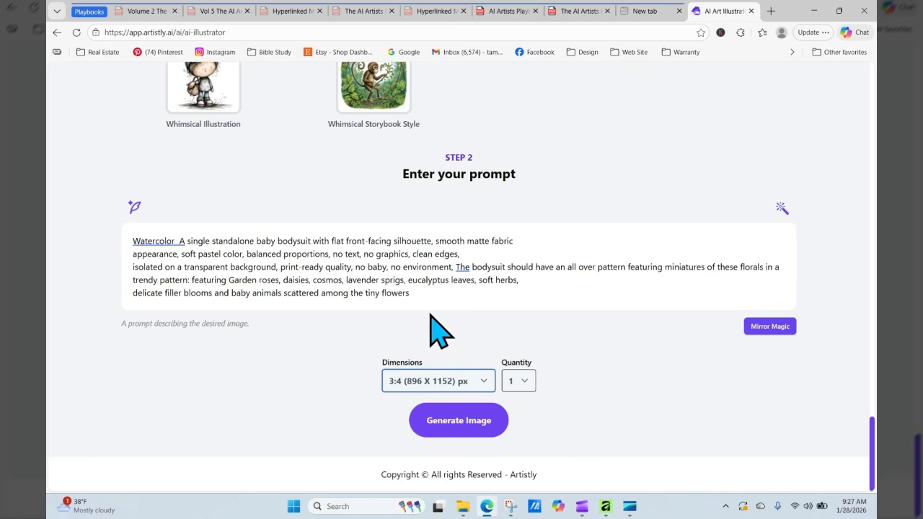
left_click(470, 422)
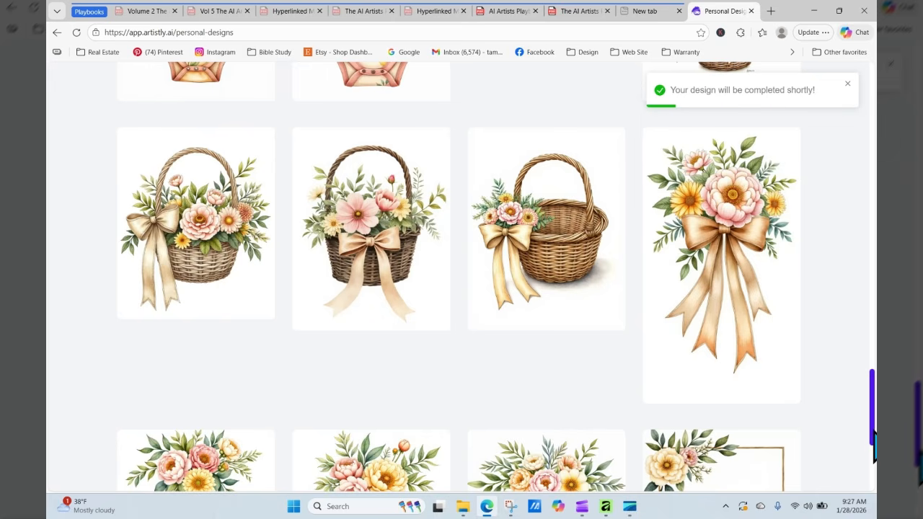
- Review the new 3:4 floral bodysuit's details, then go to the AI Design Agents categories
left_click_drag(872, 433, 874, 173)
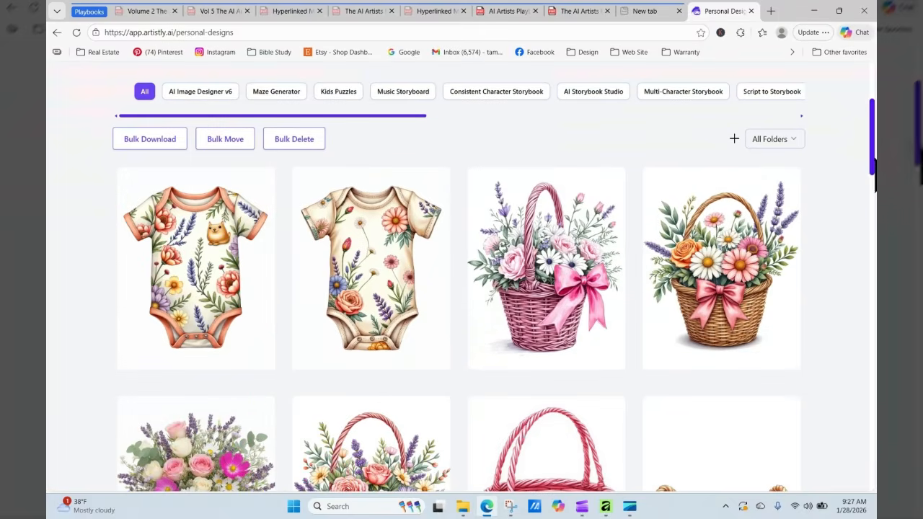
mouse_move(185, 313)
left_click(170, 268)
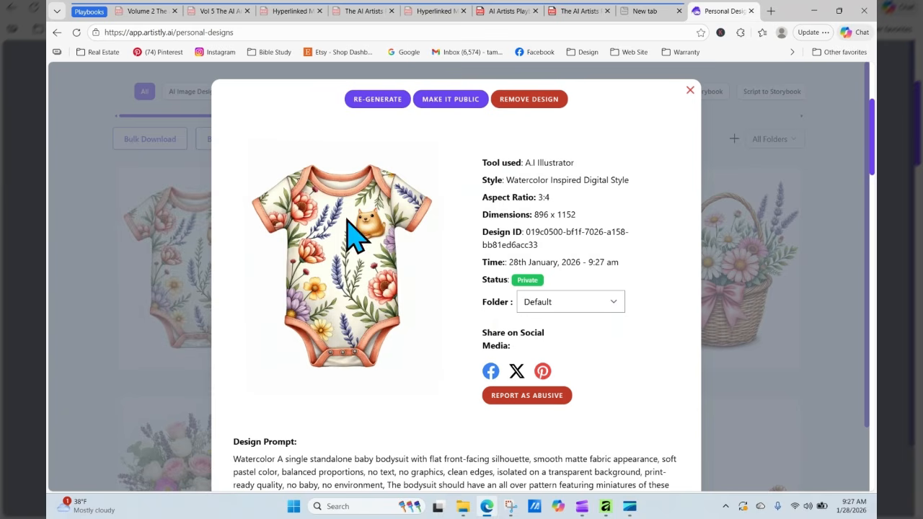
left_click(690, 91)
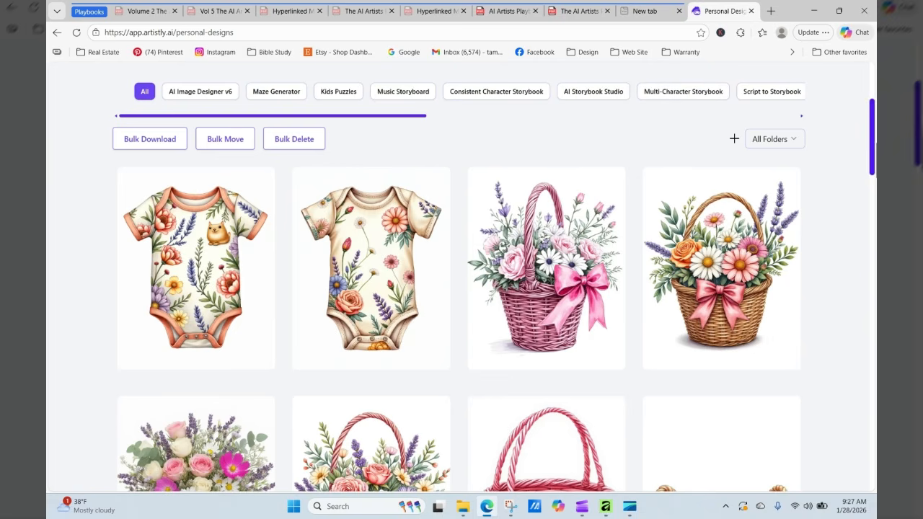
scroll(873, 155, "up", 3)
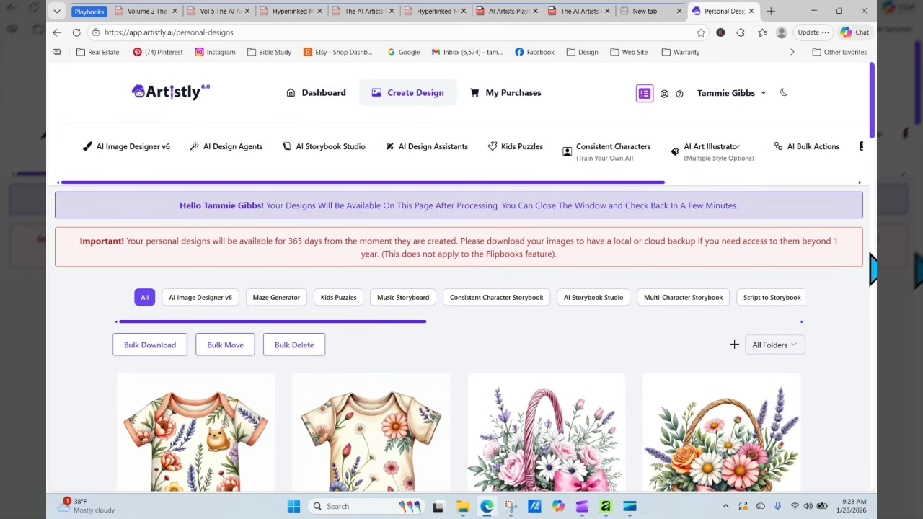
left_click(232, 150)
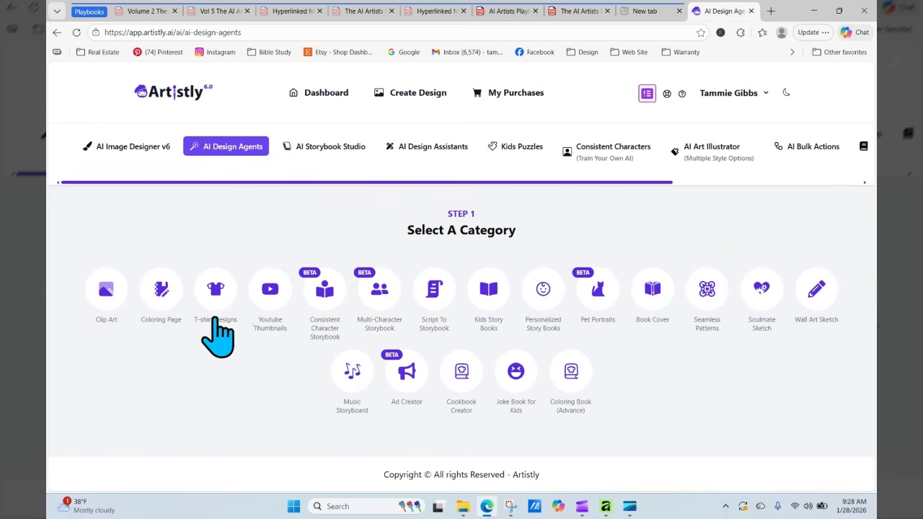
- Start an AI Image Designer v6 Seamless Patterns V2 design
left_click(149, 147)
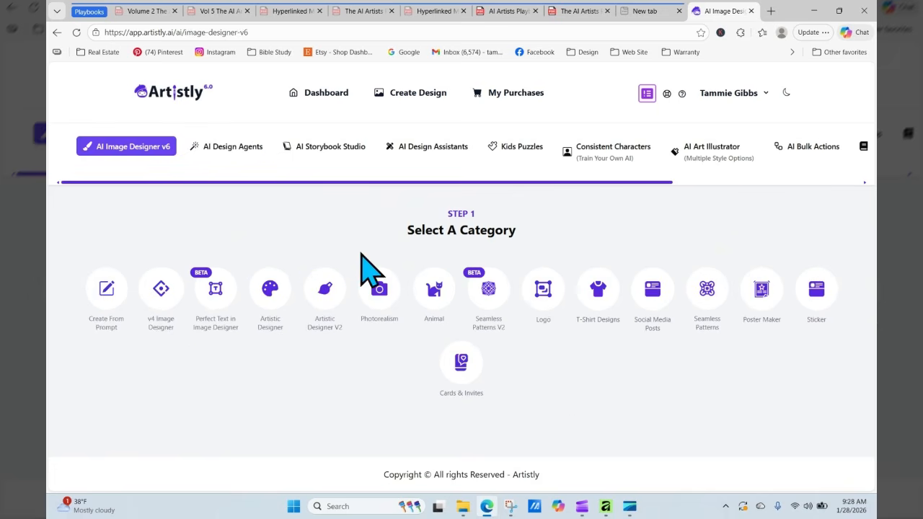
left_click(488, 289)
left_click(246, 202)
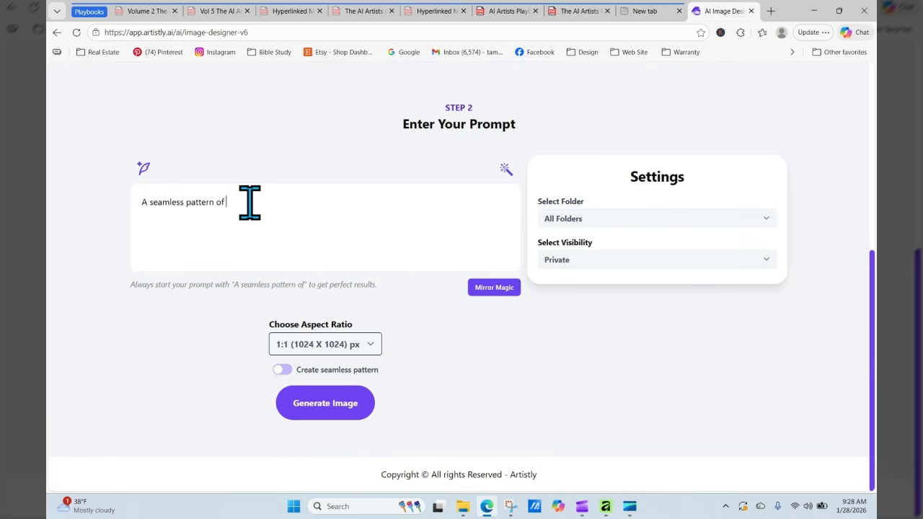
- Paste the Garden roses, daisies, cosmos recipe from the PDF after 'A seamless pattern of'
left_click(513, 11)
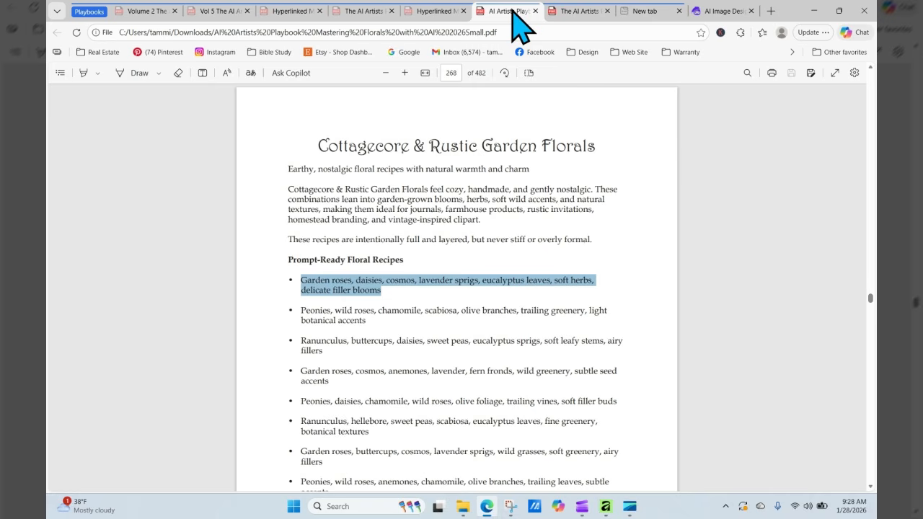
right_click(362, 286)
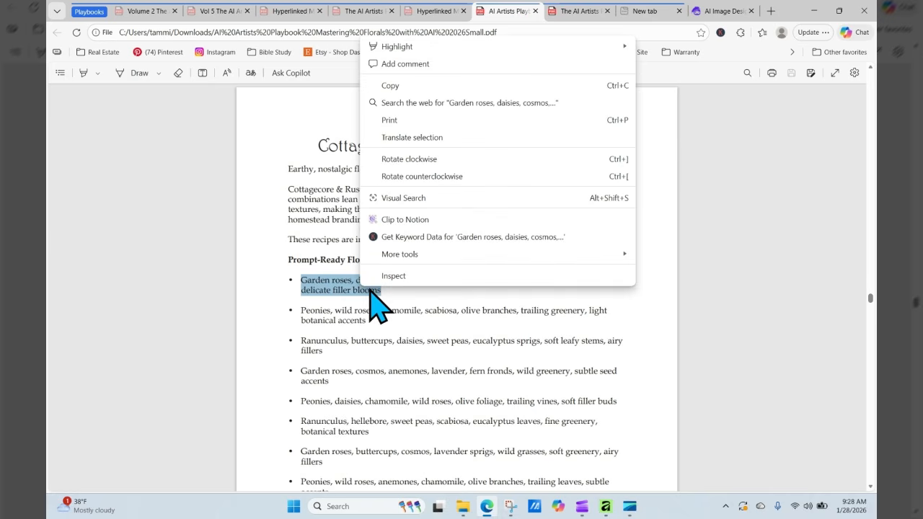
left_click(401, 85)
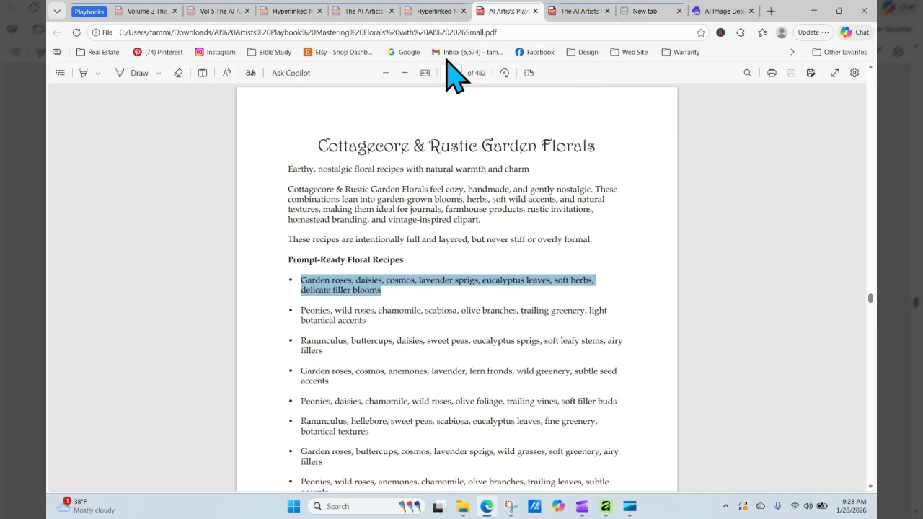
left_click(708, 13)
left_click(340, 203)
right_click(346, 216)
left_click(368, 317)
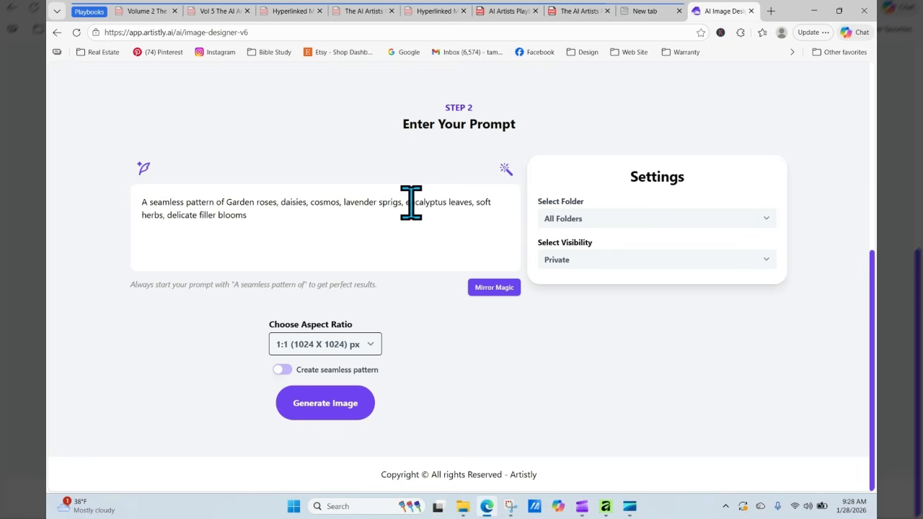
- Remove 'eucalyptus leaves' from the prompt and generate the baby elephant floral pattern
left_click_drag(426, 205, 464, 206)
key("BackSpace")
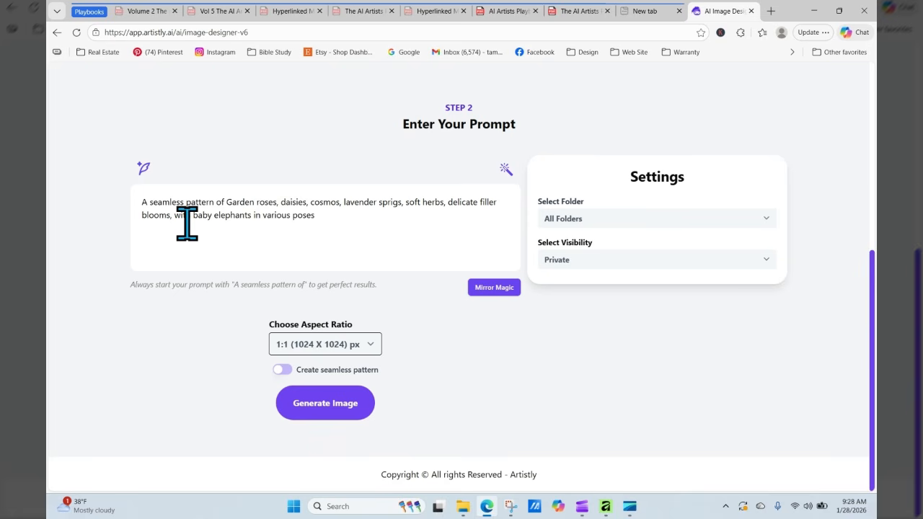
left_click(338, 408)
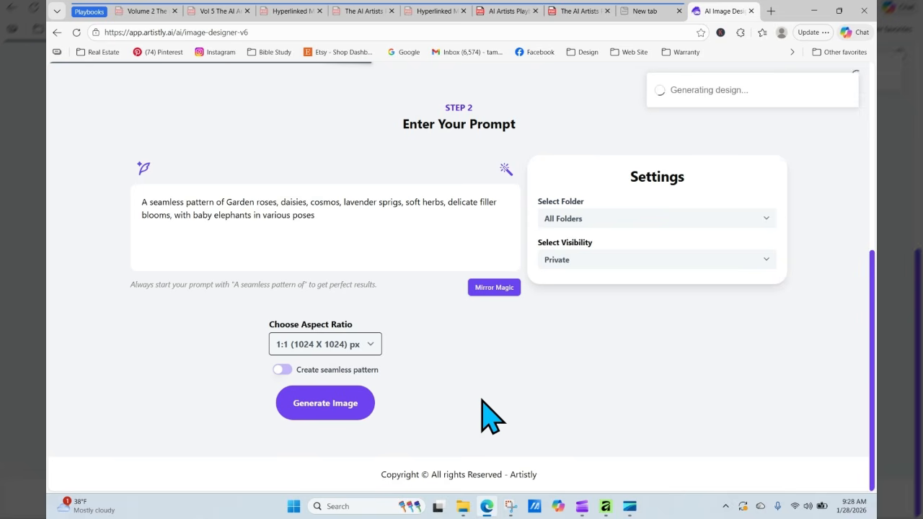
- Turn on Create seamless pattern and generate it again
left_click(280, 369)
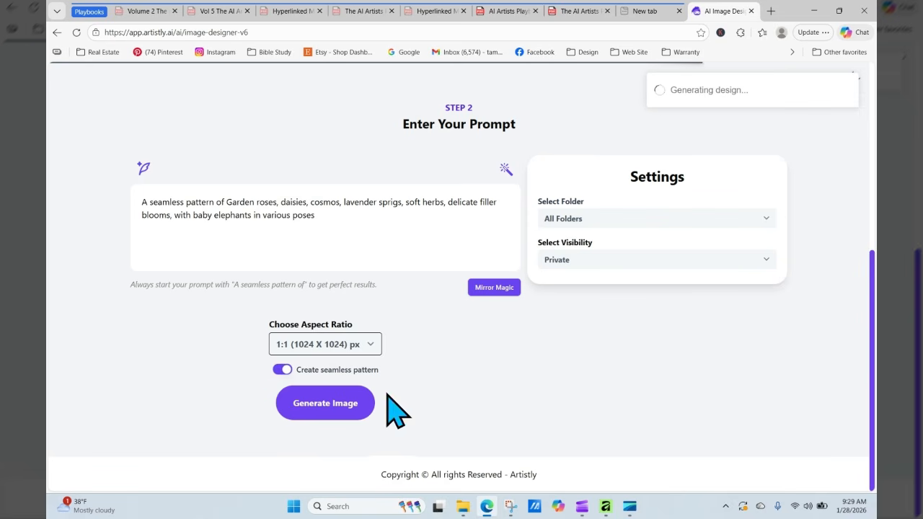
left_click(336, 401)
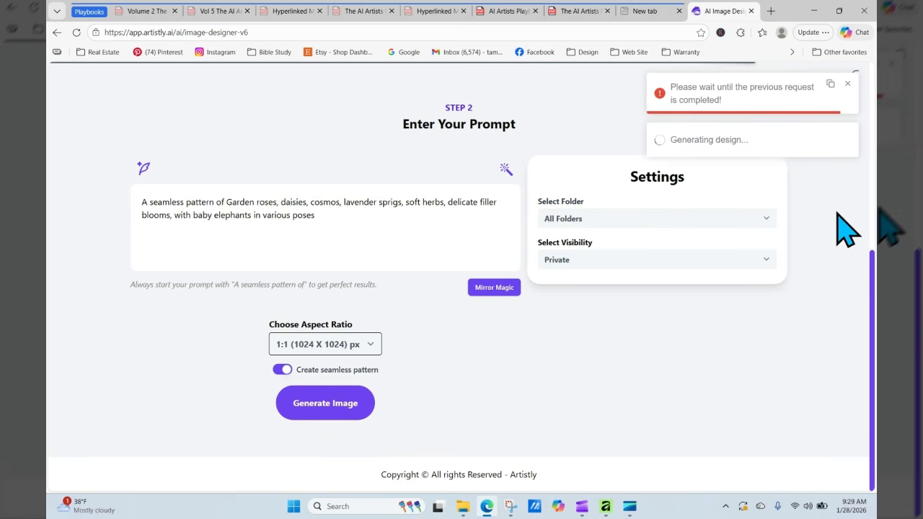
left_click(847, 84)
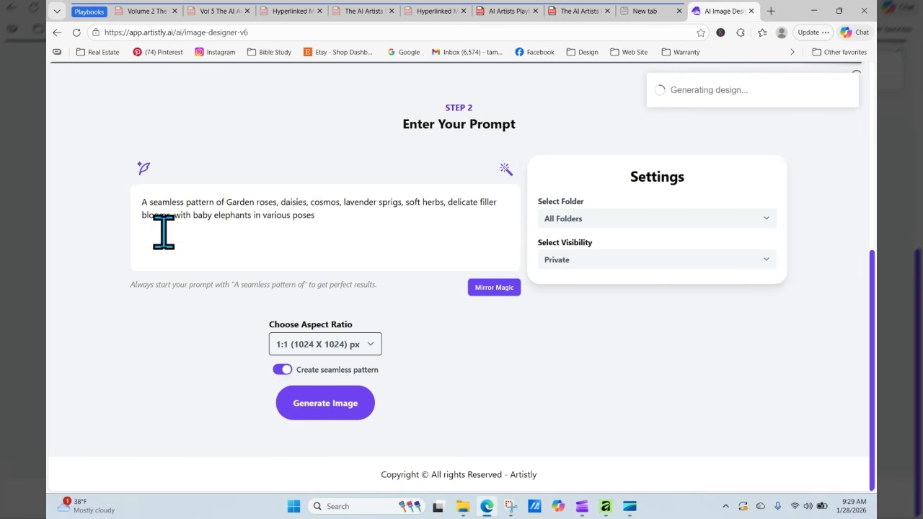
- Copy the full baby elephant pattern prompt text
left_click_drag(141, 202, 338, 220)
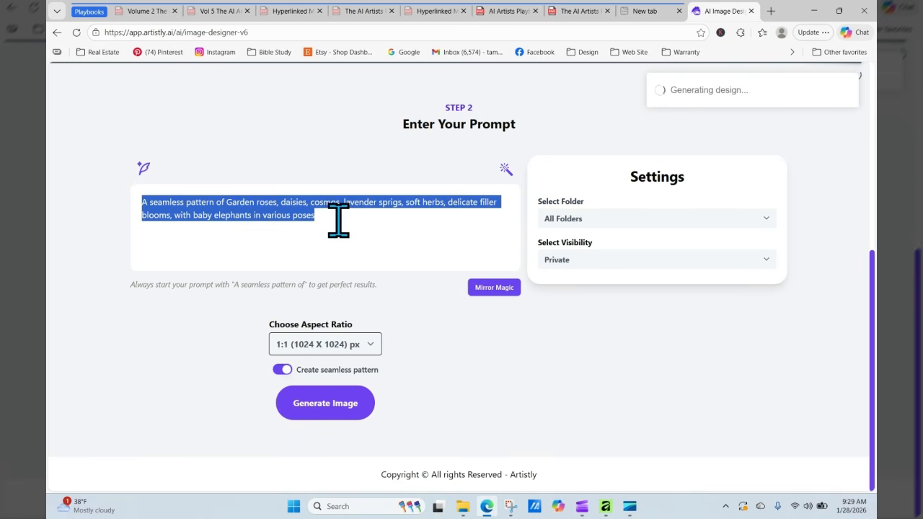
right_click(295, 205)
left_click(326, 265)
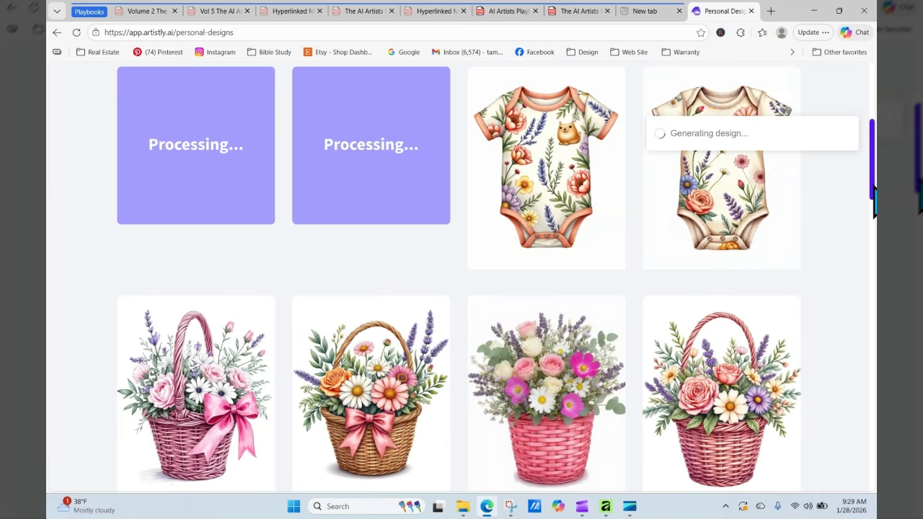
- Delete the failed design from Personal Designs and reload the gallery to confirm
left_click_drag(872, 189, 873, 169)
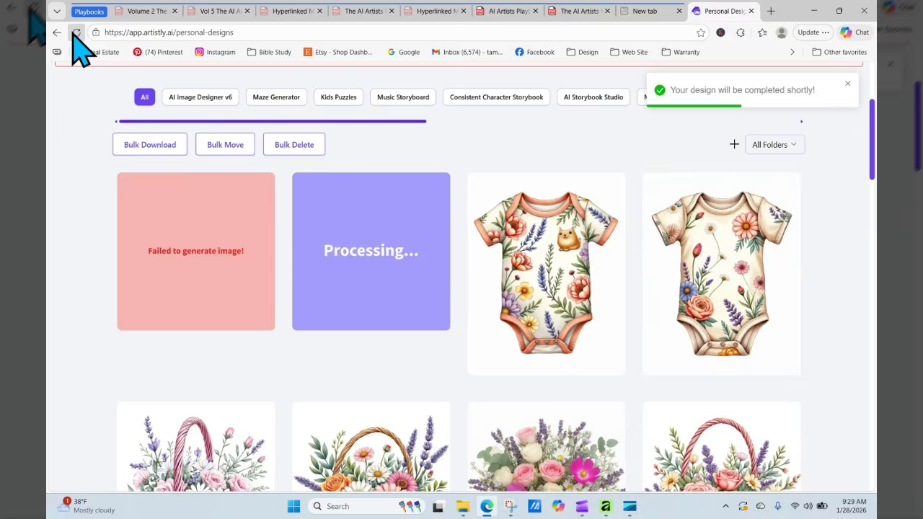
left_click(75, 32)
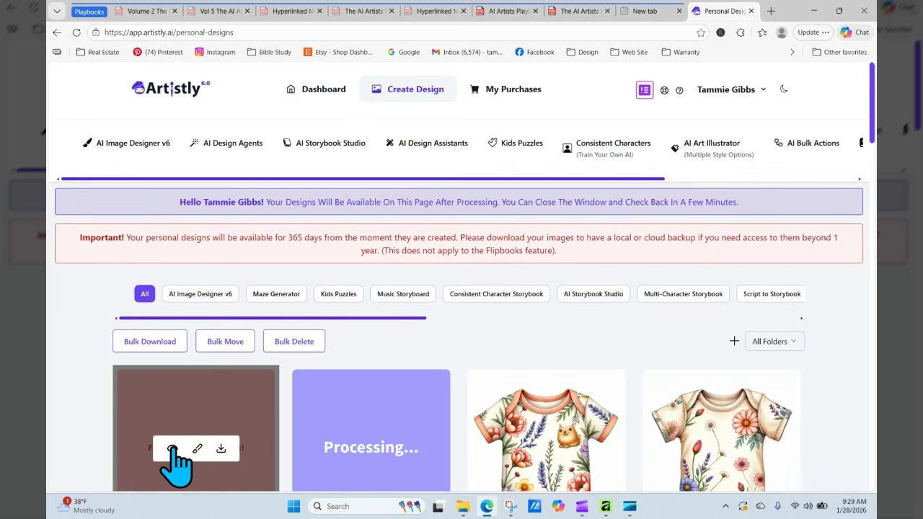
left_click(172, 449)
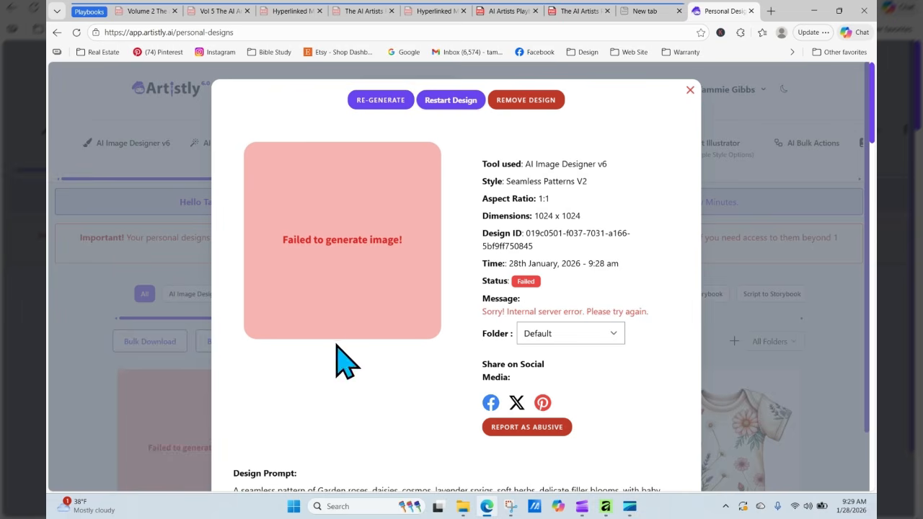
left_click(526, 101)
left_click(420, 145)
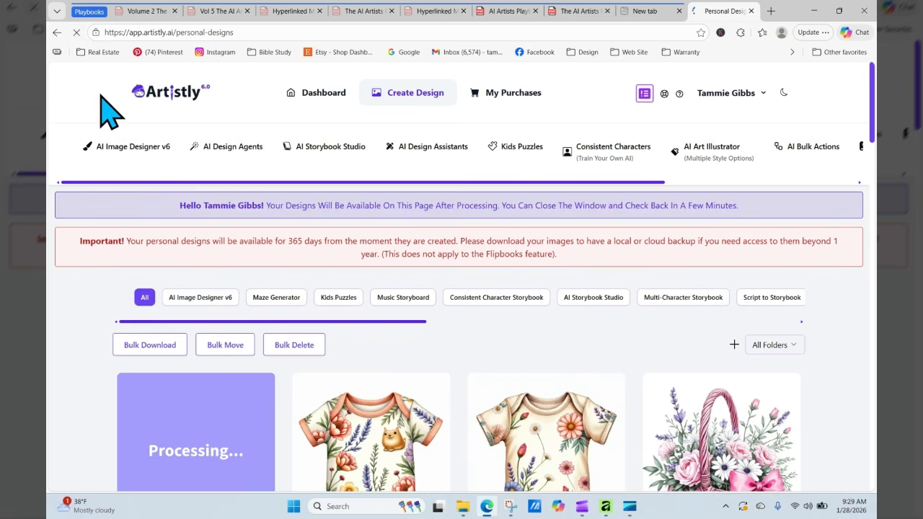
left_click(76, 33)
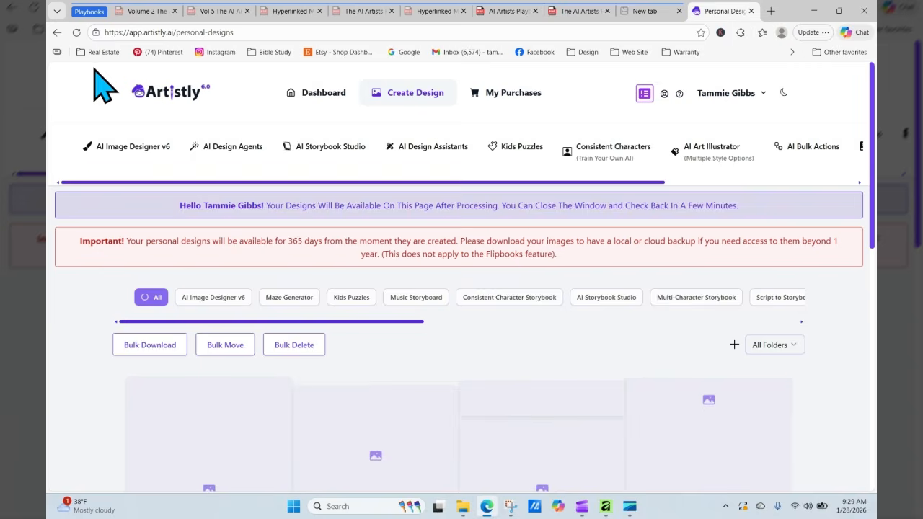
left_click(76, 33)
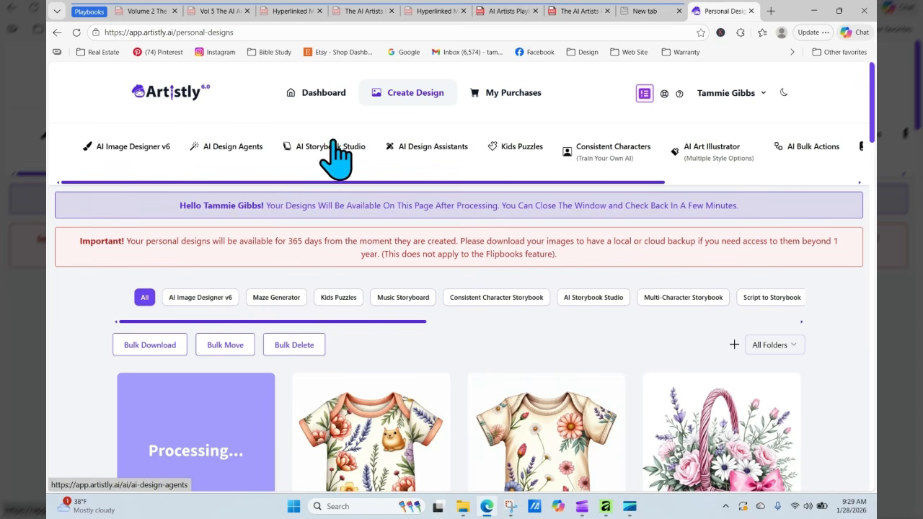
- Compare the design agents' and image designer's Seamless Patterns, ending on the image designer's examples
left_click(434, 150)
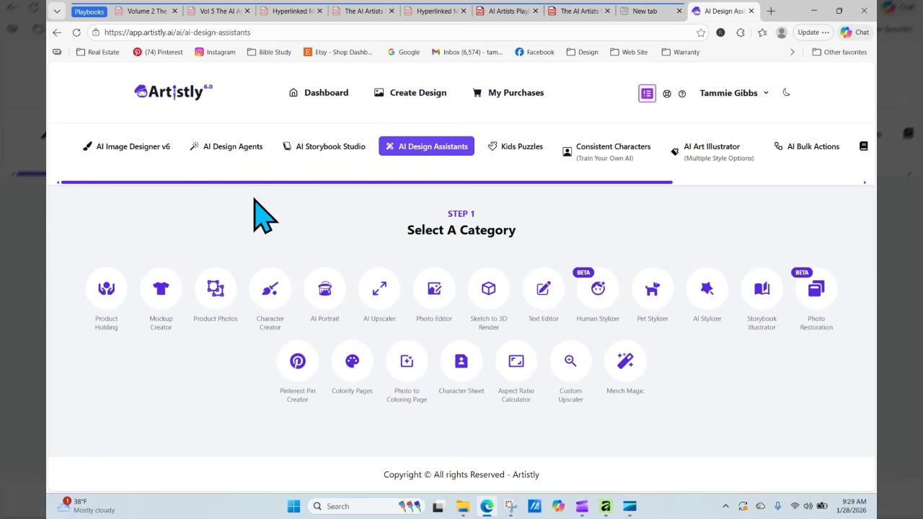
left_click(246, 148)
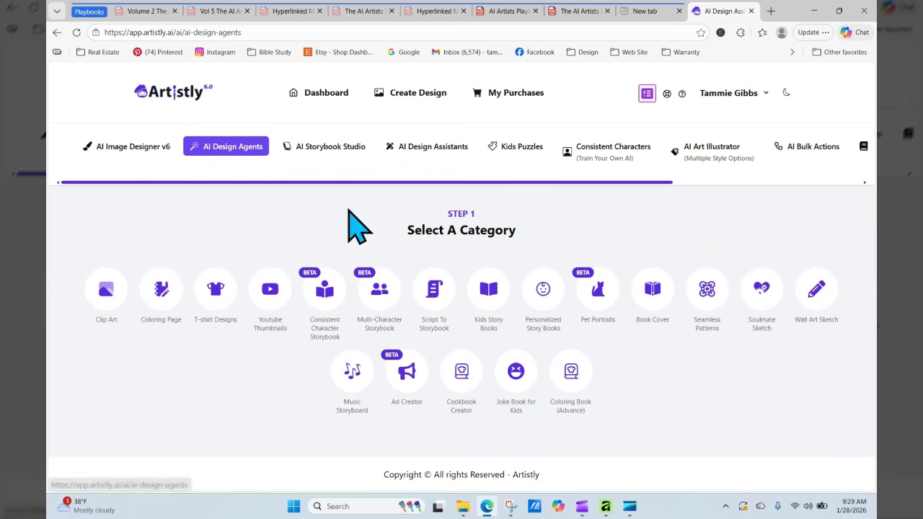
left_click(707, 291)
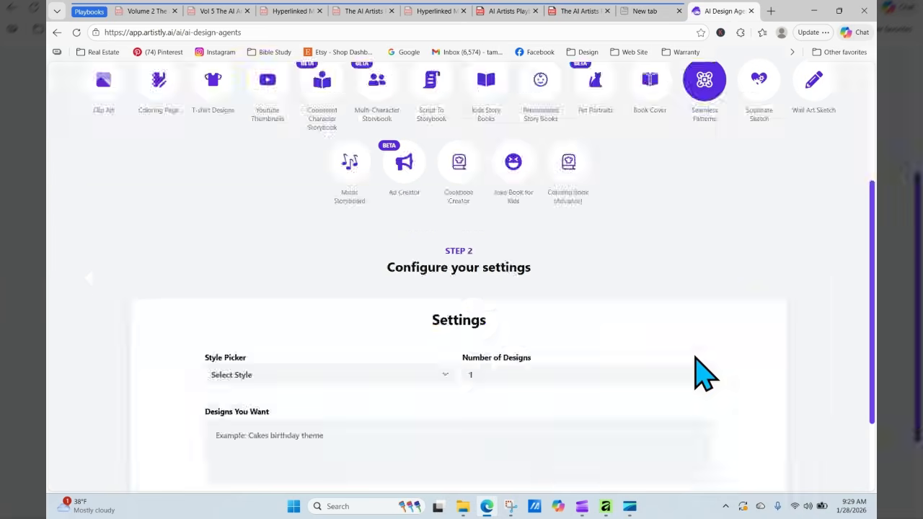
left_click(57, 32)
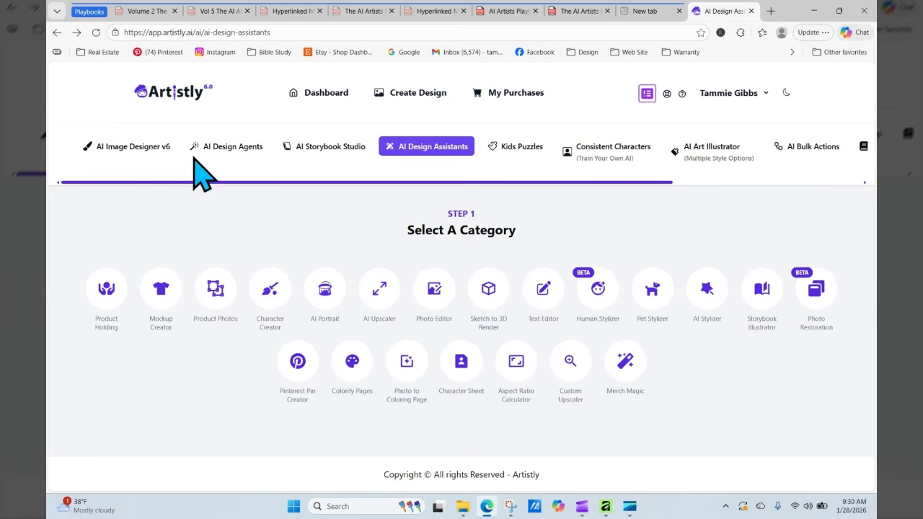
left_click(152, 148)
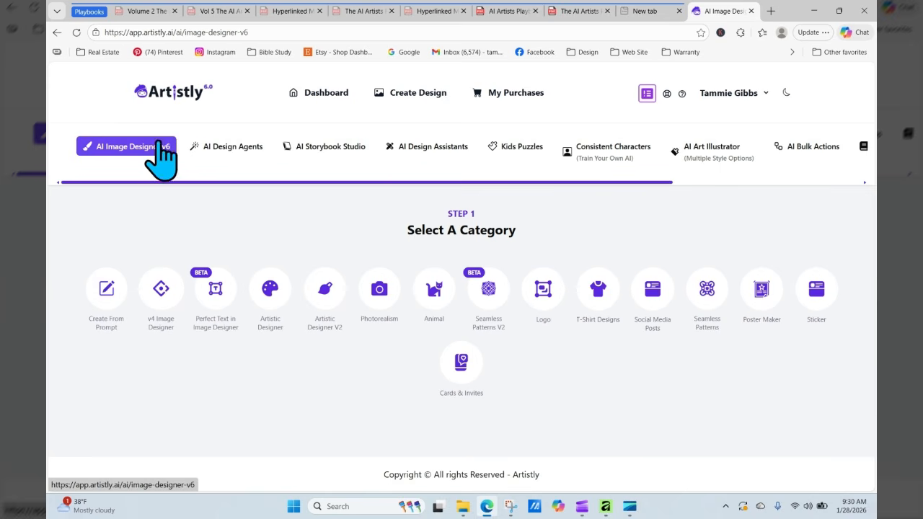
left_click(205, 149)
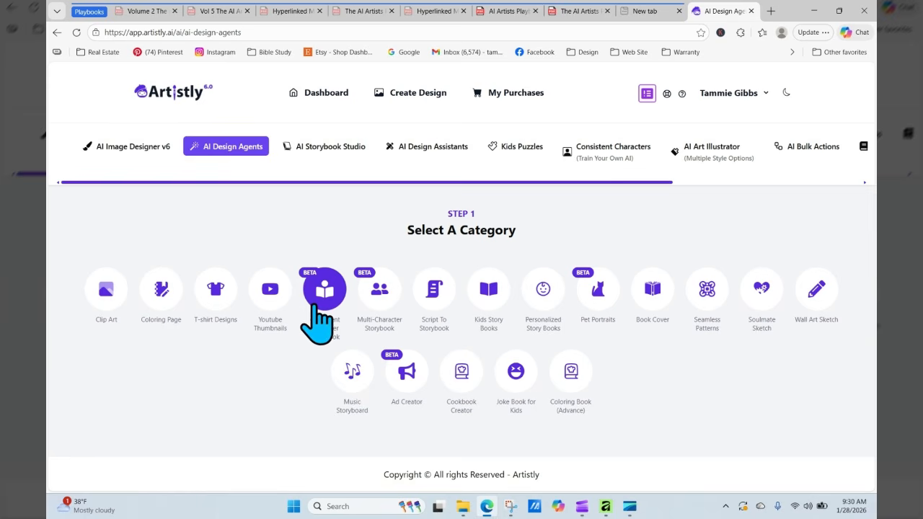
left_click(705, 292)
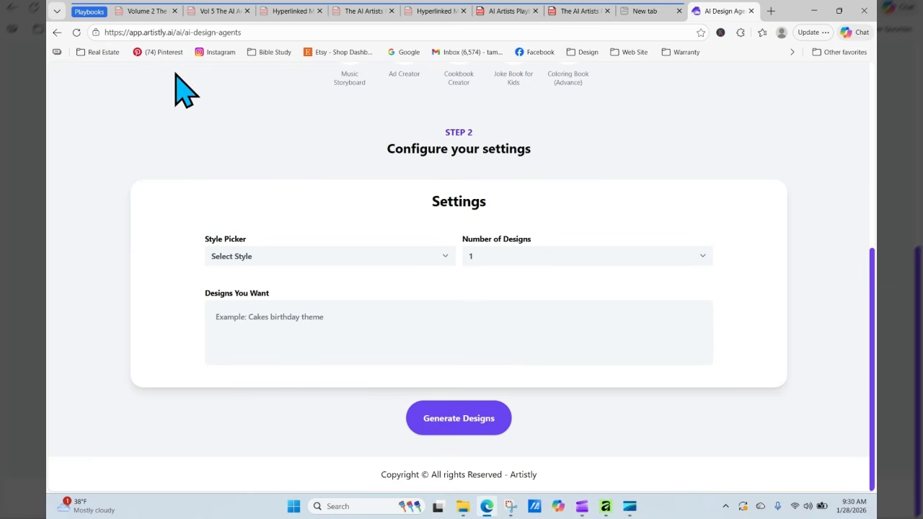
left_click(57, 33)
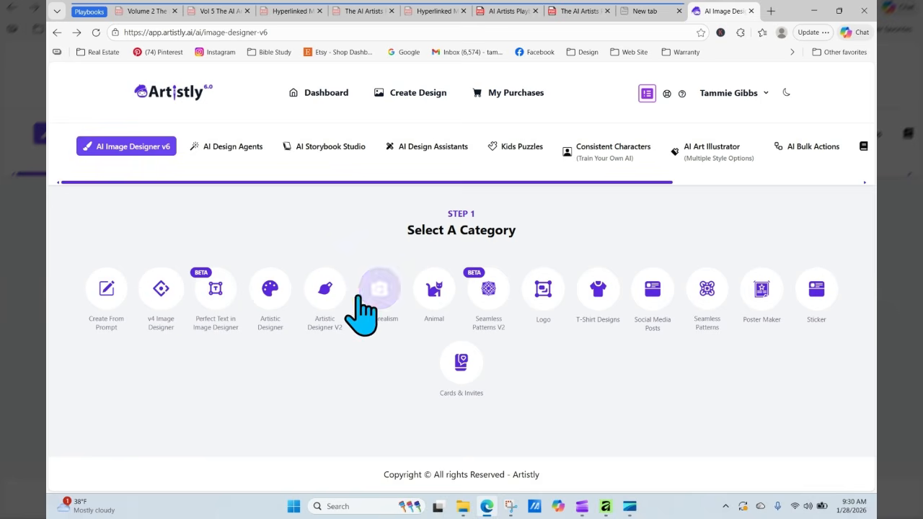
left_click(700, 302)
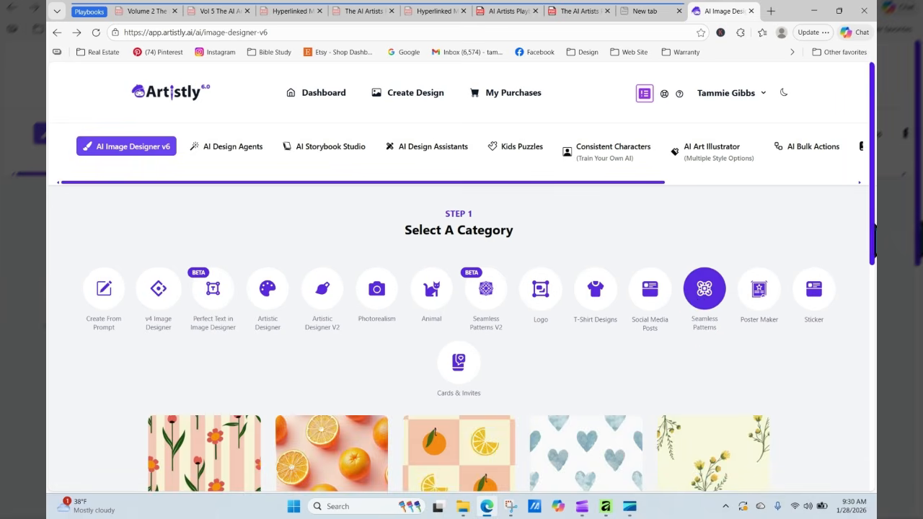
- Load the watercolor hearts pattern's prompt and copy its full description
scroll(874, 241, "down", 6)
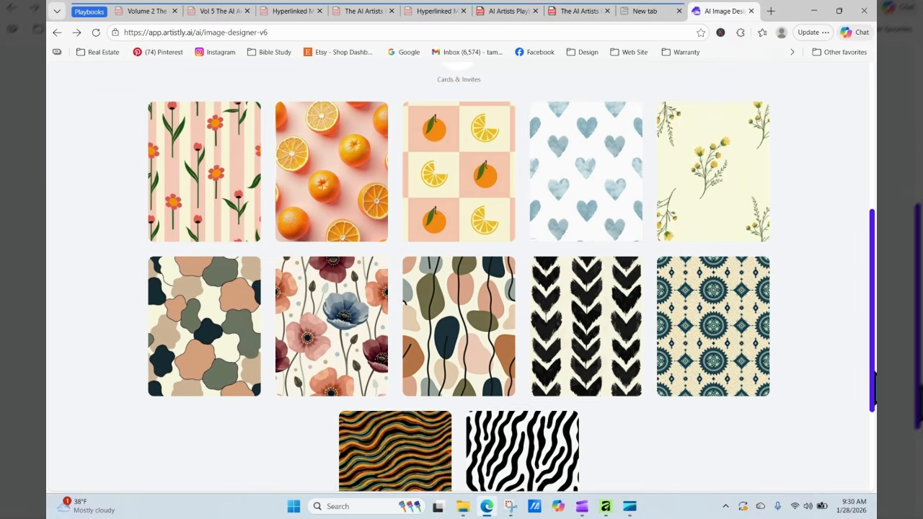
scroll(873, 423, "up", 2)
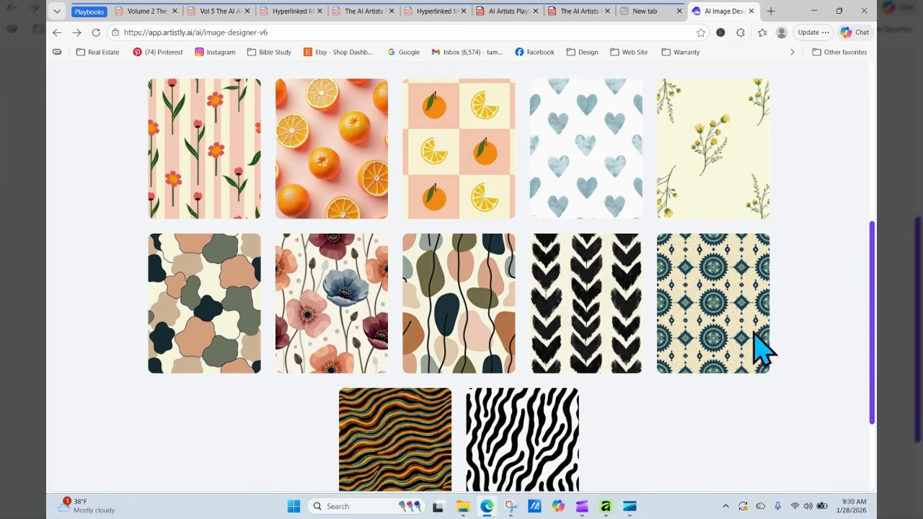
left_click(569, 162)
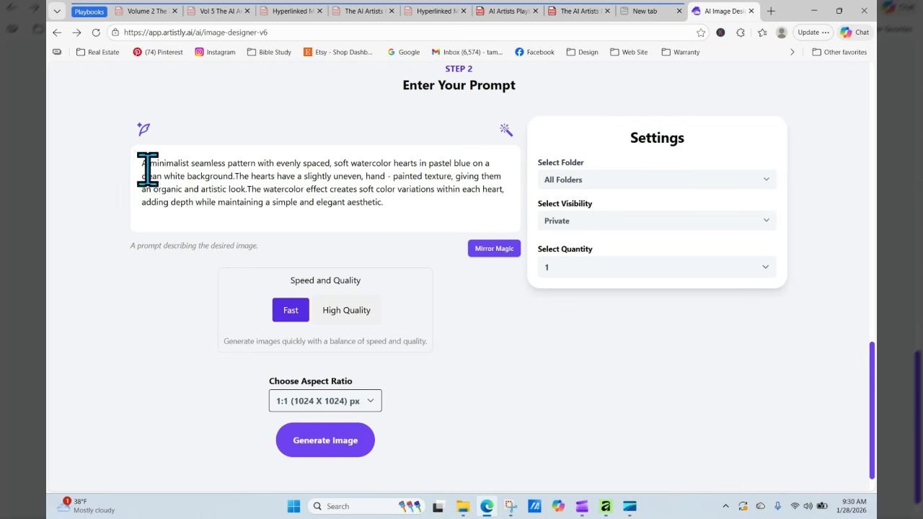
left_click_drag(141, 163, 390, 208)
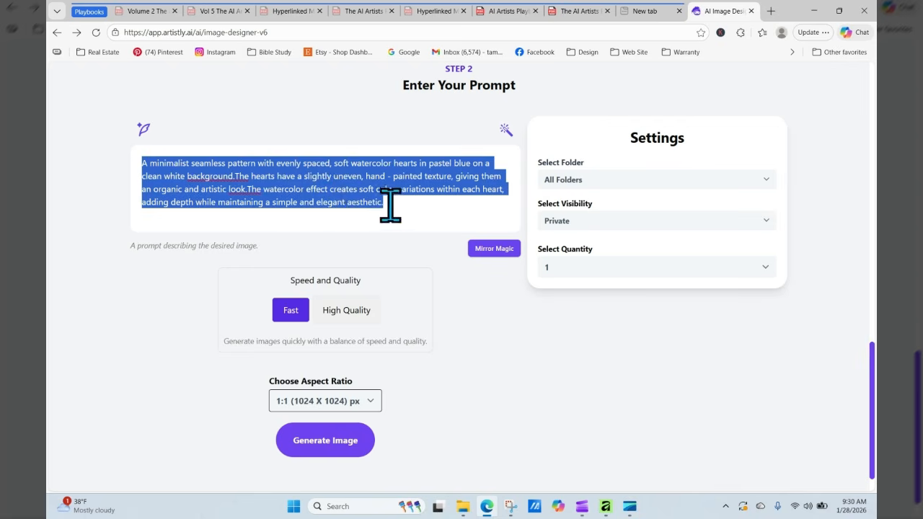
right_click(337, 192)
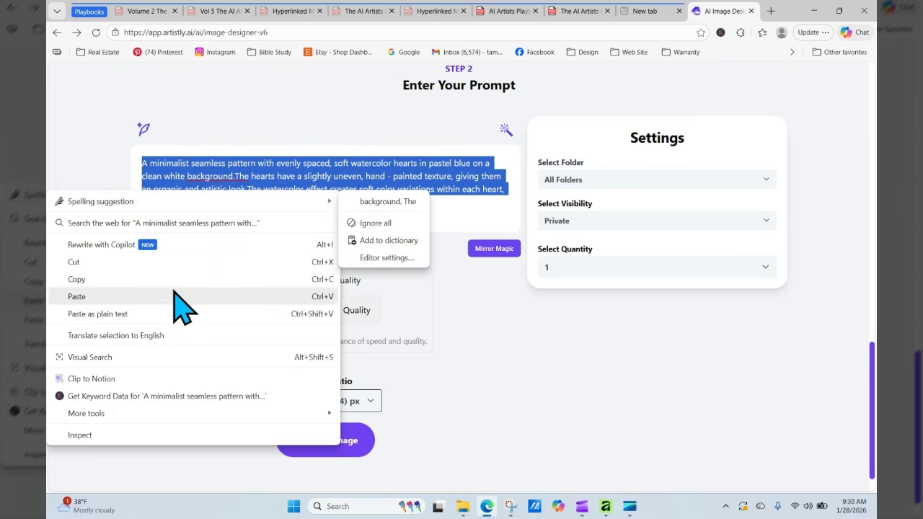
left_click(137, 279)
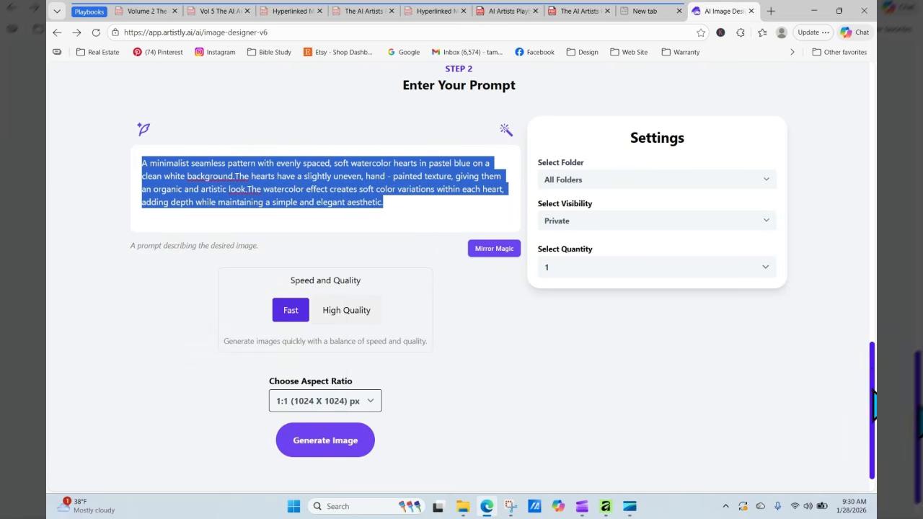
- Scroll back to the top of the page and clear the stray text selection
left_click_drag(873, 390, 873, 101)
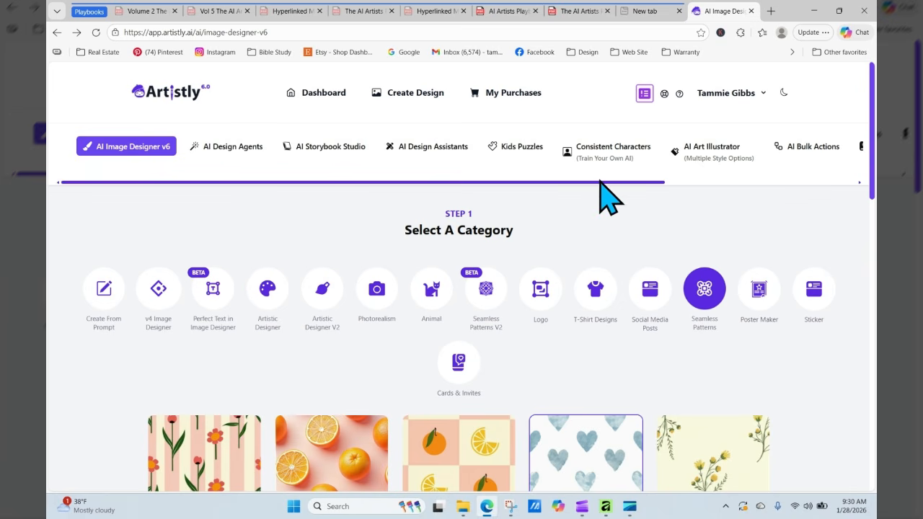
left_click_drag(601, 181, 752, 173)
left_click(750, 186)
left_click_drag(654, 184, 813, 180)
- Open Personal Designs to see the finished pink roses and elephants pattern
left_click(717, 151)
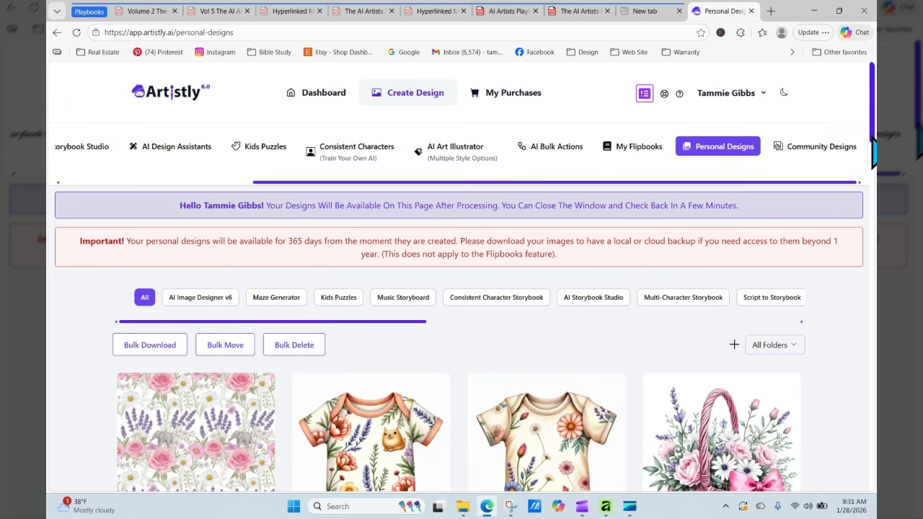
scroll(871, 135, "down", 2)
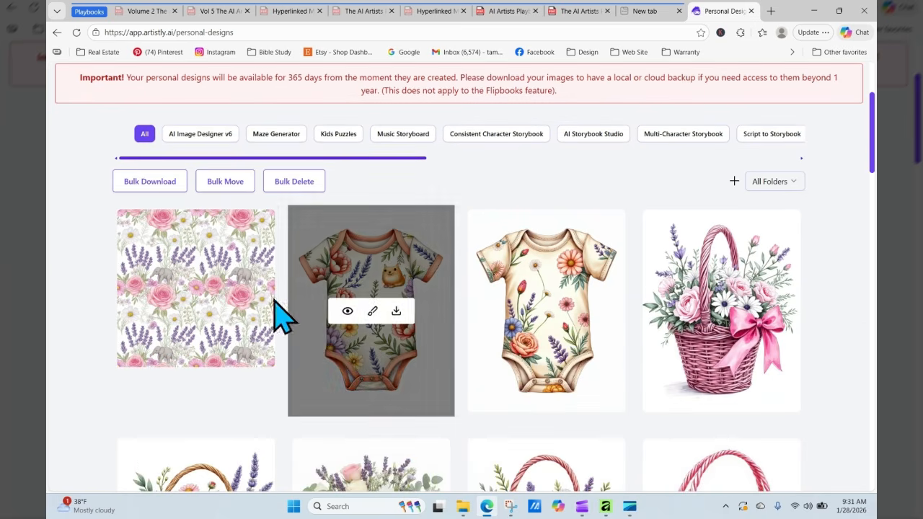
mouse_move(192, 294)
- Regenerate the floral onesie with its pattern text replaced by the watercolor hearts description
left_click(346, 311)
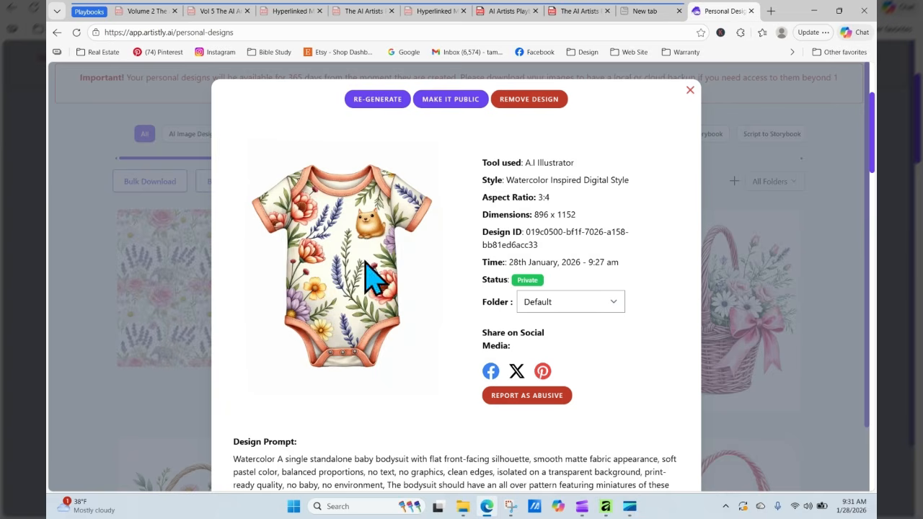
left_click(381, 101)
scroll(428, 309, "down", 5)
scroll(428, 309, "down", 10)
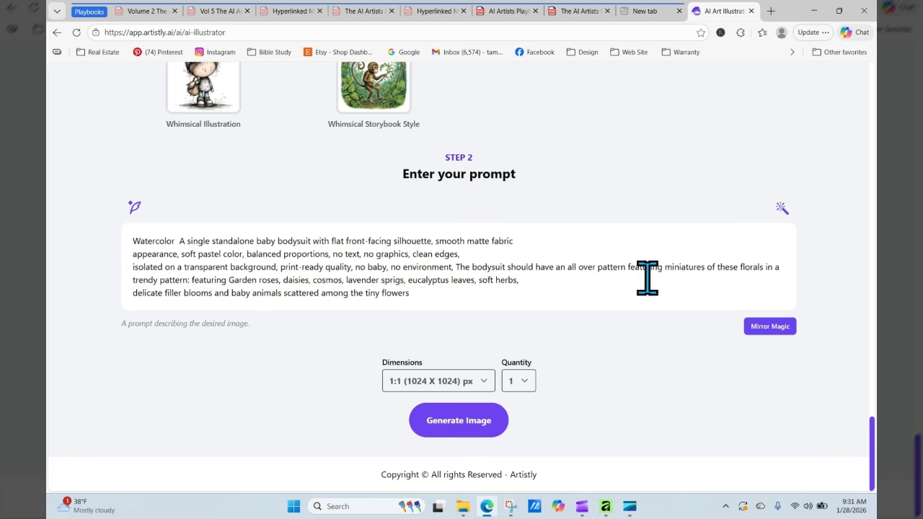
left_click_drag(666, 268, 698, 295)
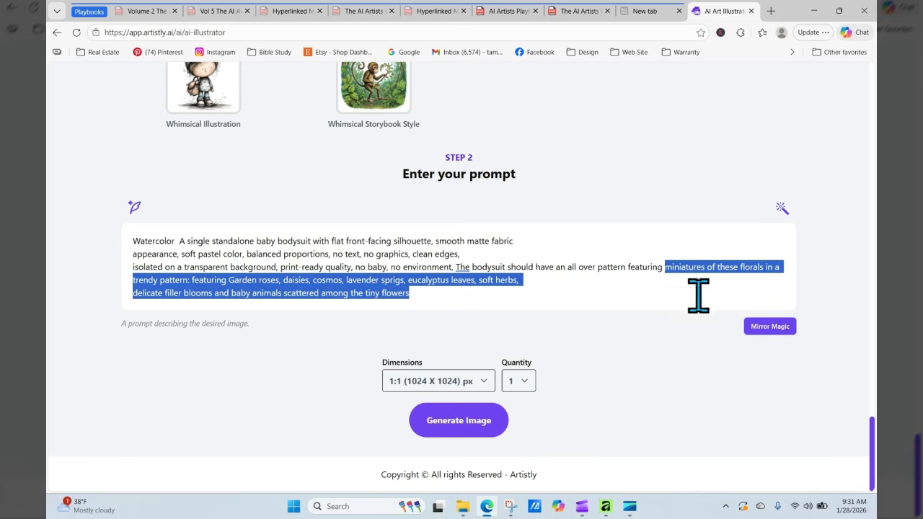
right_click(695, 272)
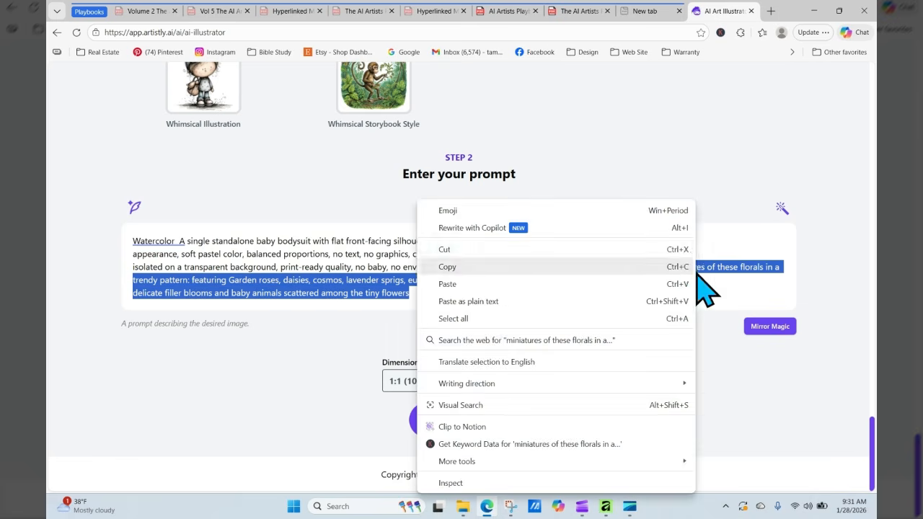
left_click(558, 284)
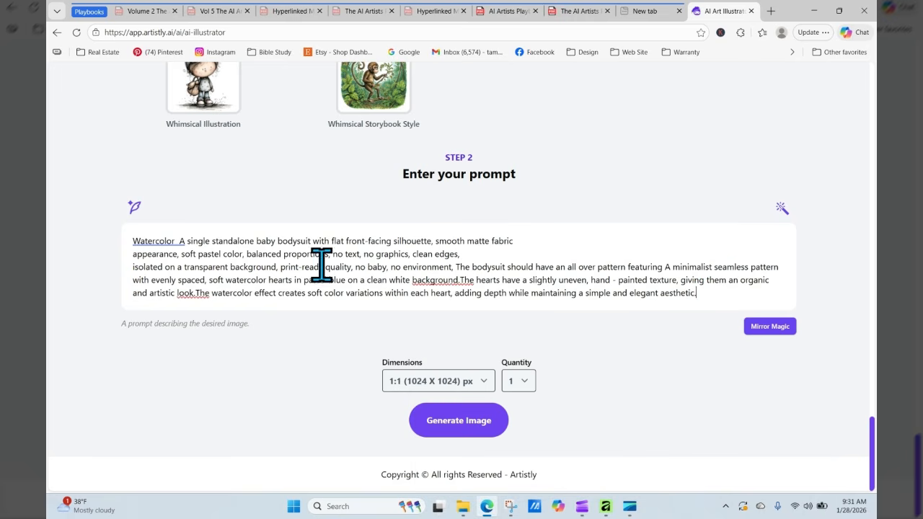
- Set dimensions to 3:4 (896 X 1152) and generate the onesie
left_click(467, 384)
left_click(456, 311)
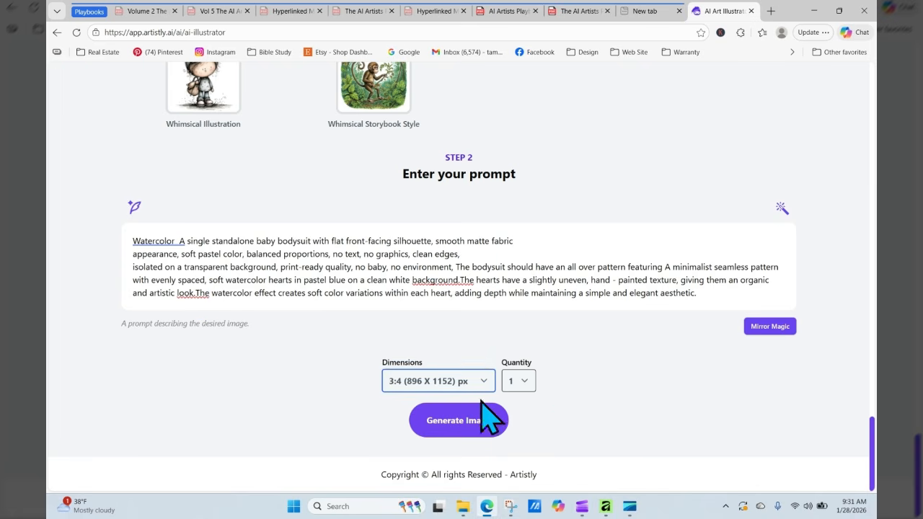
left_click(484, 424)
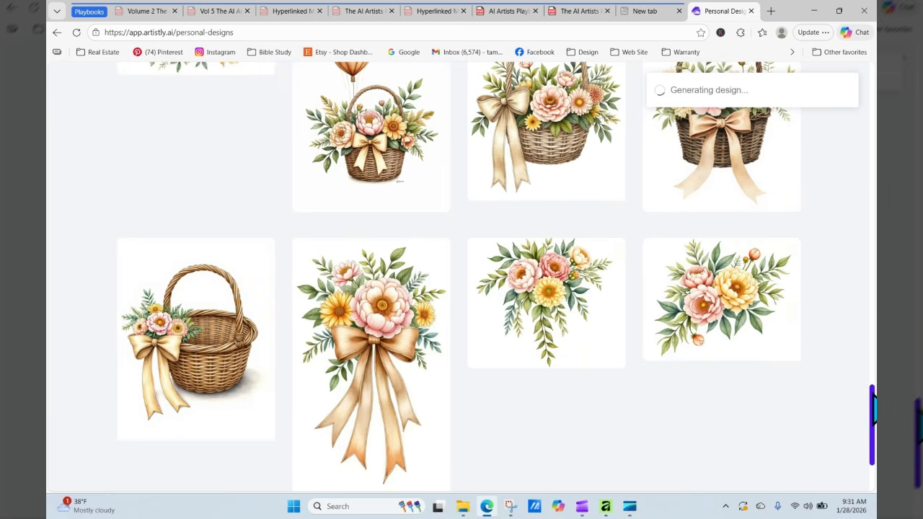
- Reload until the blue hearts onesie appears, then review its 3:4, 896 x 1152 details
left_click_drag(871, 392, 865, 97)
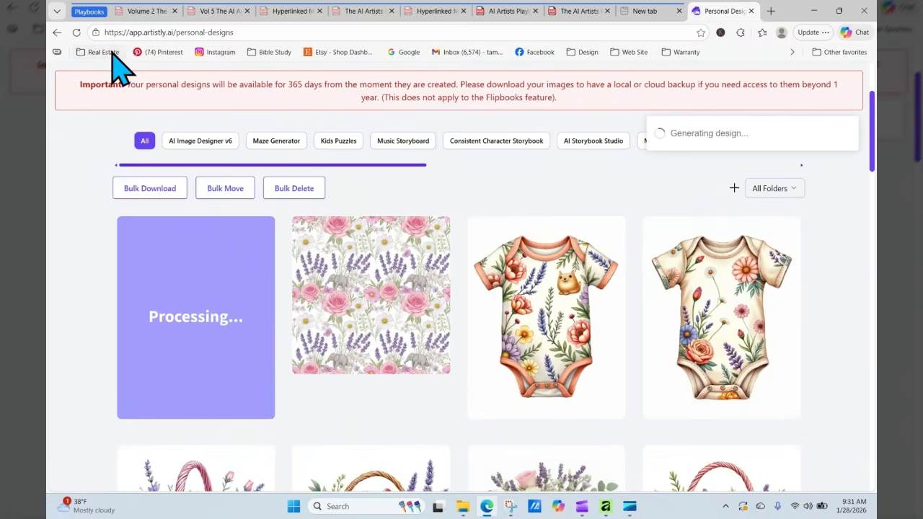
left_click(76, 32)
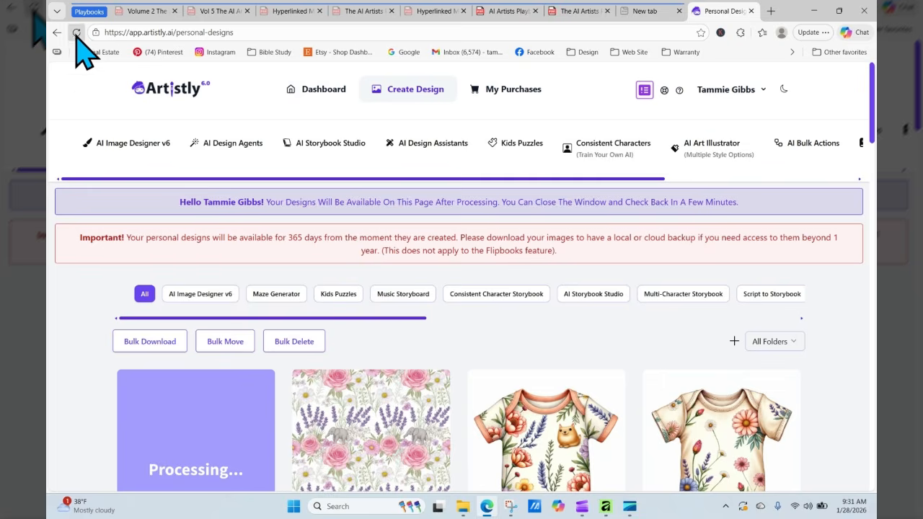
left_click(77, 33)
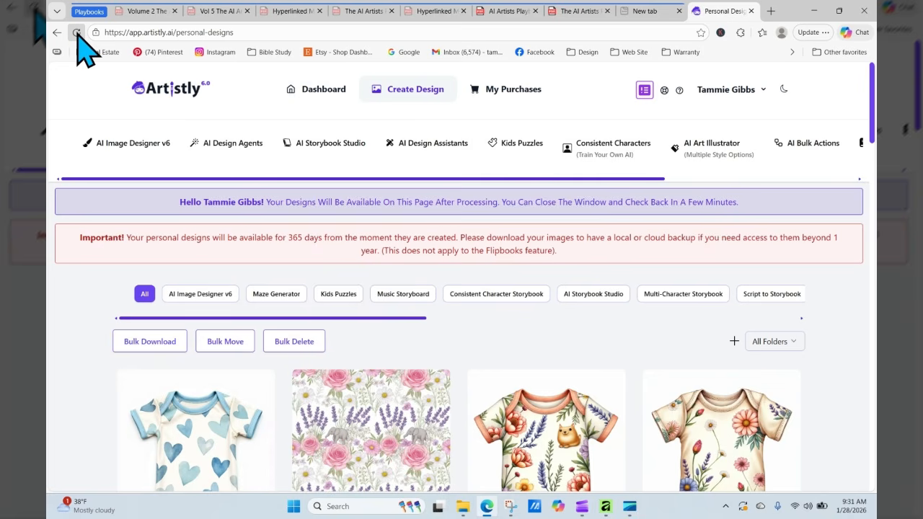
scroll(874, 108, "down", 2)
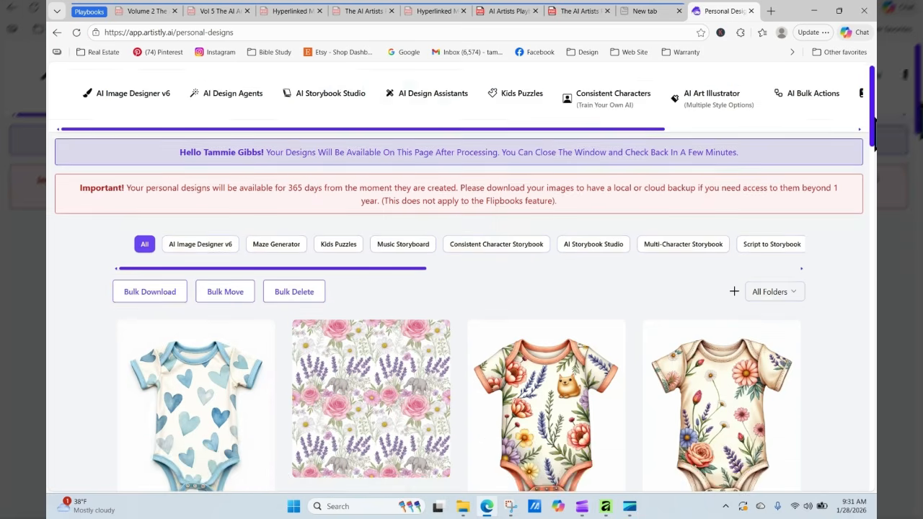
mouse_move(185, 319)
left_click(172, 336)
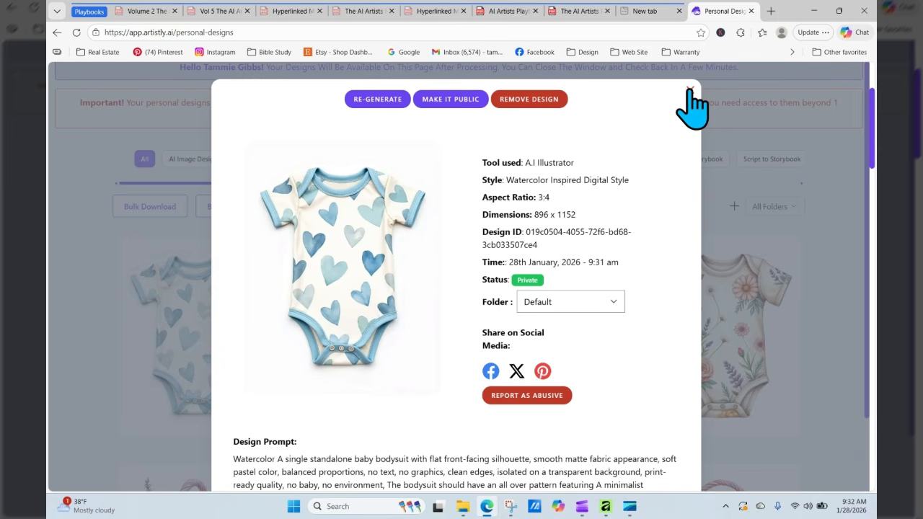
left_click(688, 91)
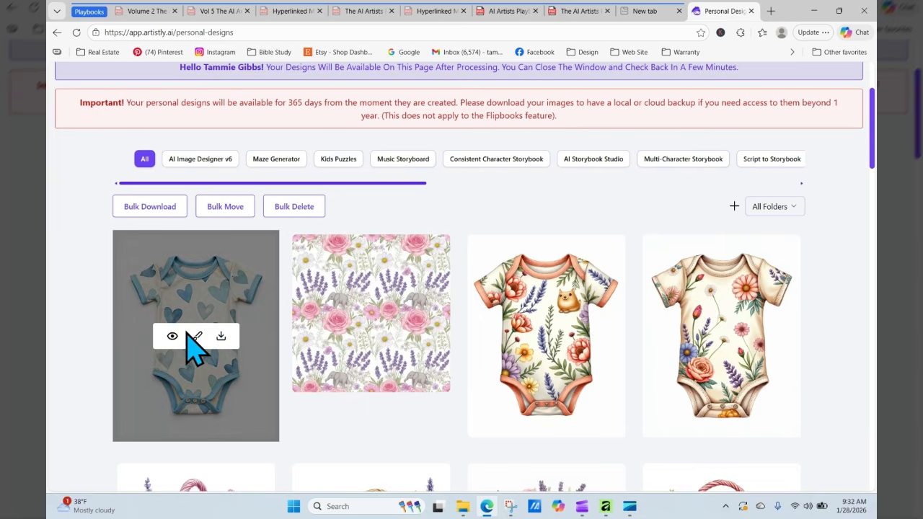
scroll(858, 115, "up", 3)
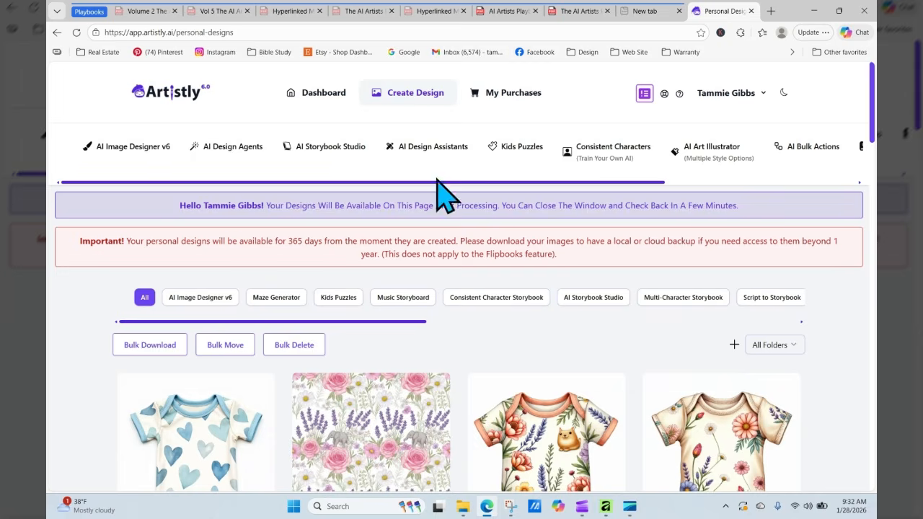
- Load the zebra-stripe example from the image designer's Seamless Patterns category
left_click(210, 149)
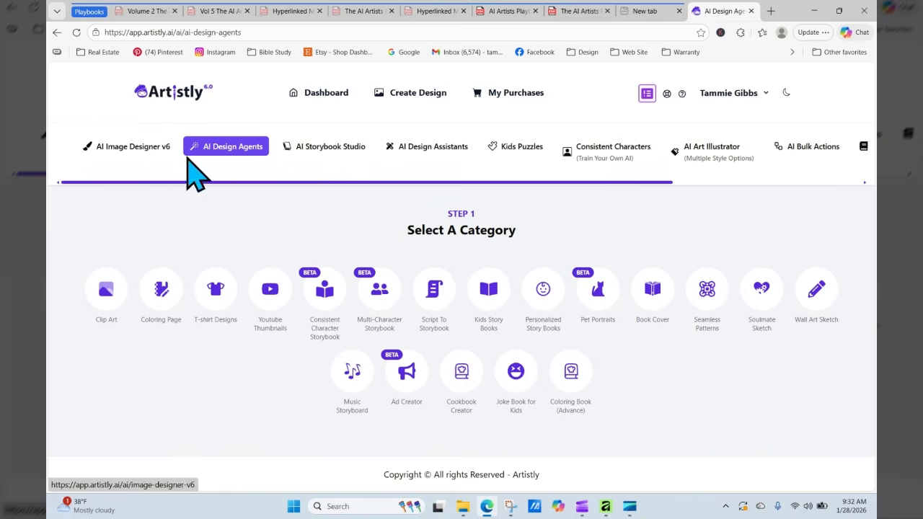
left_click(98, 149)
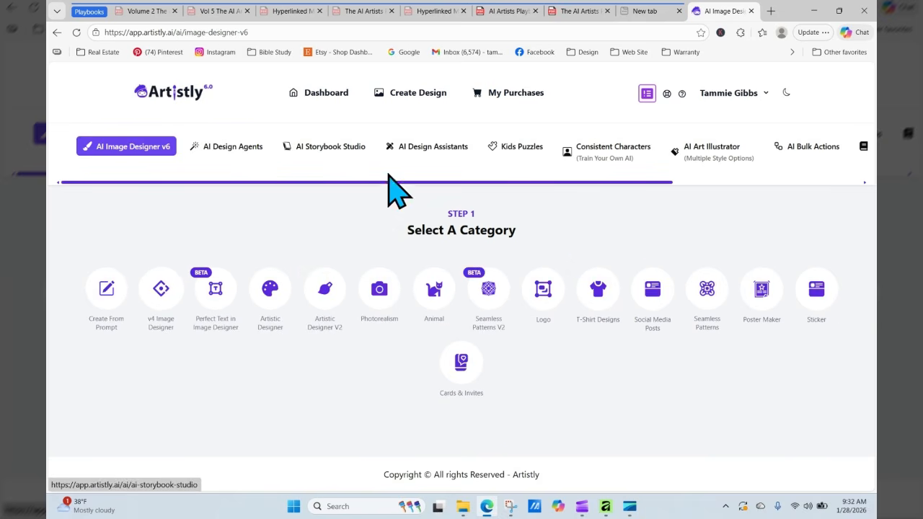
left_click(698, 330)
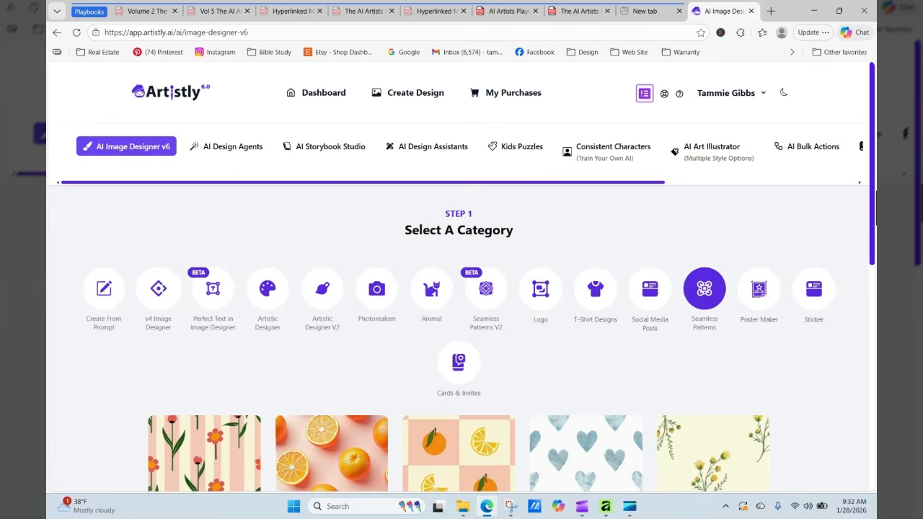
left_click_drag(872, 165, 865, 361)
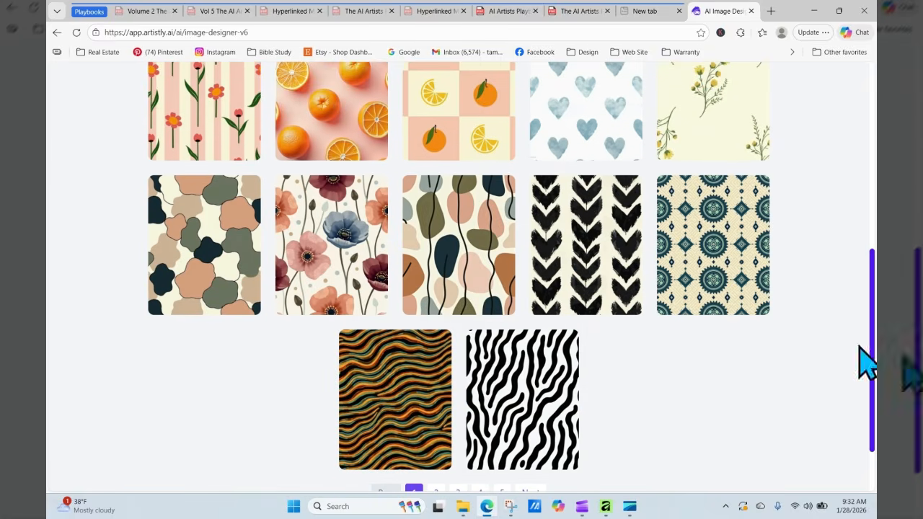
left_click(515, 414)
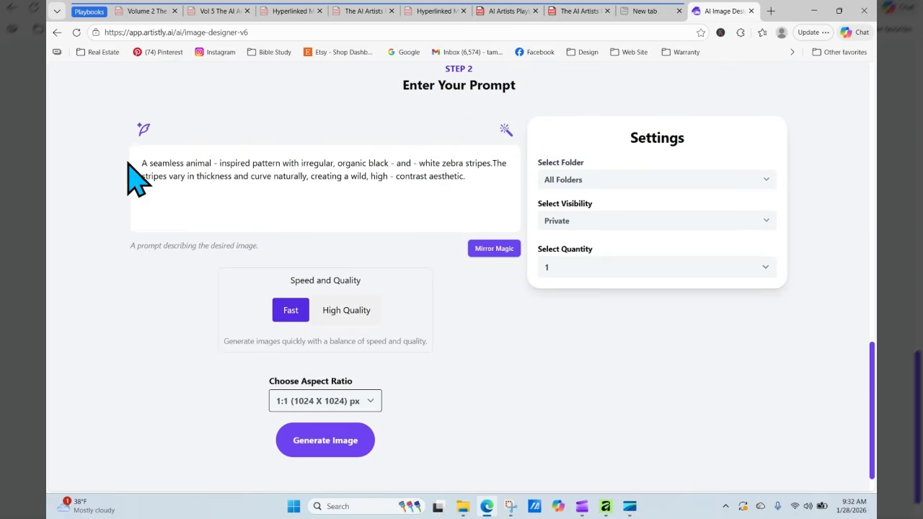
- Select the whole zebra-stripe prompt and copy it
left_click_drag(134, 162, 474, 191)
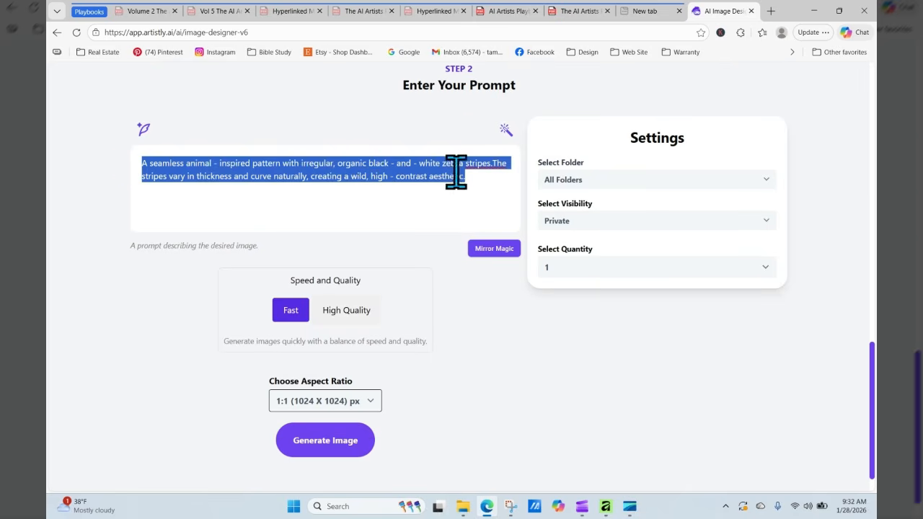
right_click(436, 177)
left_click(259, 257)
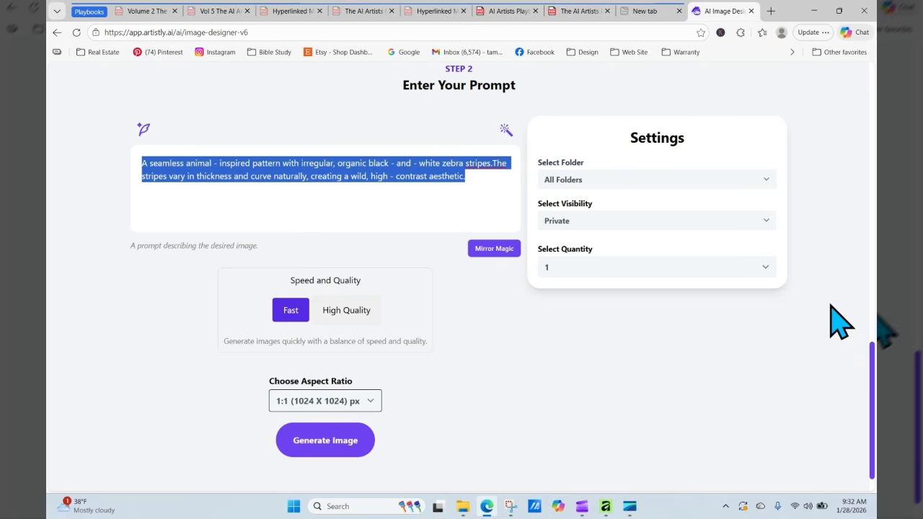
right_click(372, 169)
left_click(209, 258)
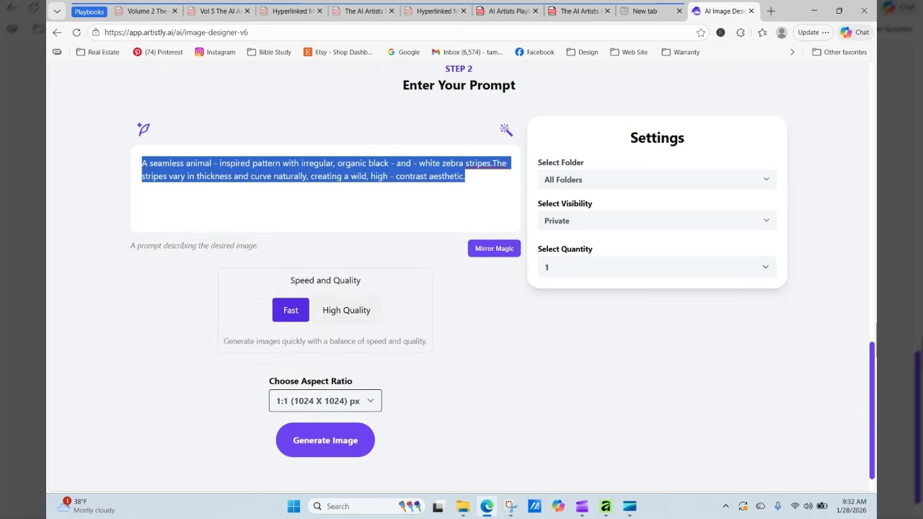
- Go to the Personal Designs gallery
left_click_drag(871, 365, 870, 46)
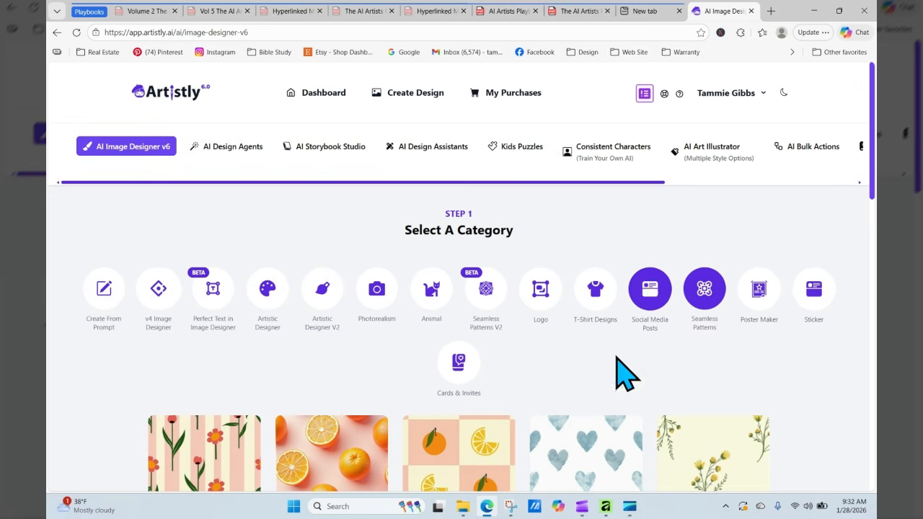
left_click_drag(629, 182, 760, 153)
left_click(750, 153)
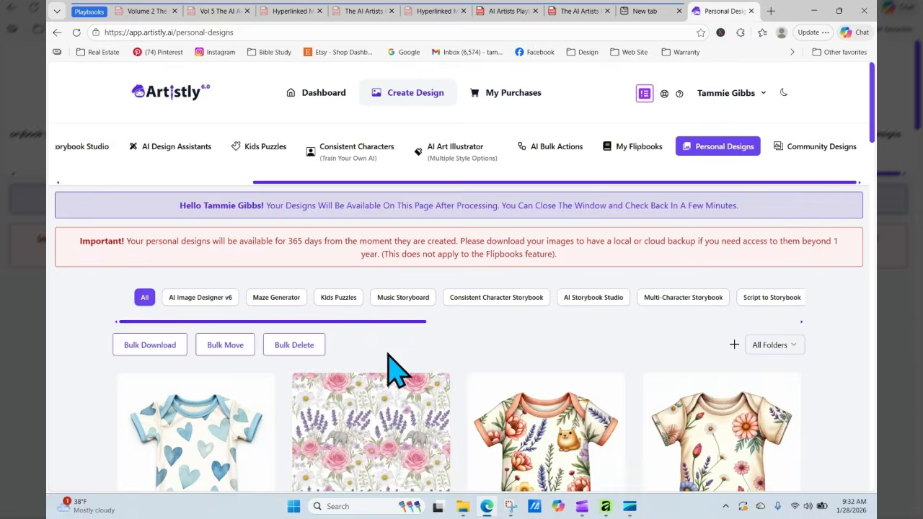
- Paste the zebra-stripe prompt over the hearts bodysuit's pattern text and choose 3:4 (896 X 1152)
left_click(177, 476)
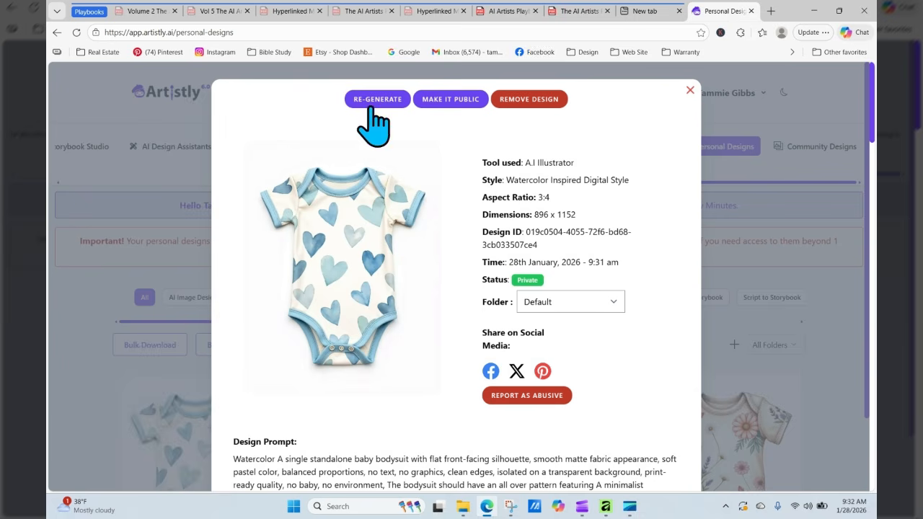
scroll(428, 295, "down", 7)
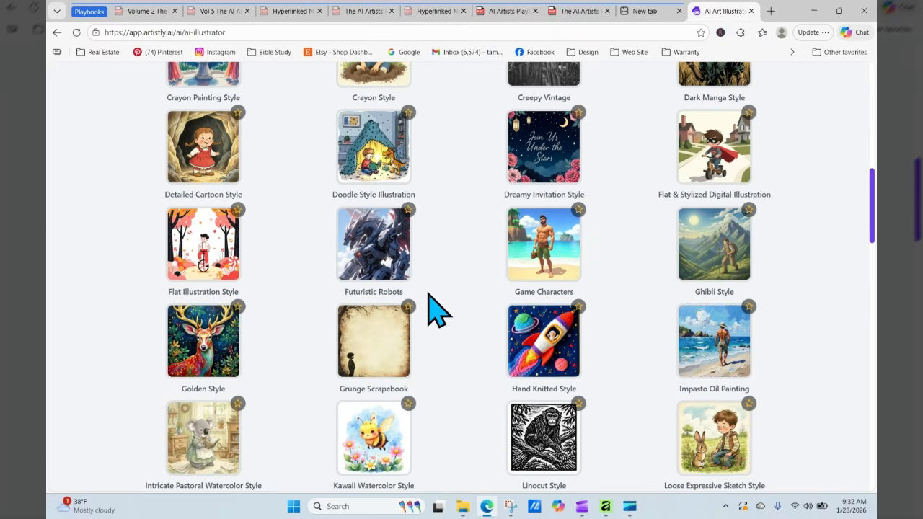
scroll(430, 306, "down", 15)
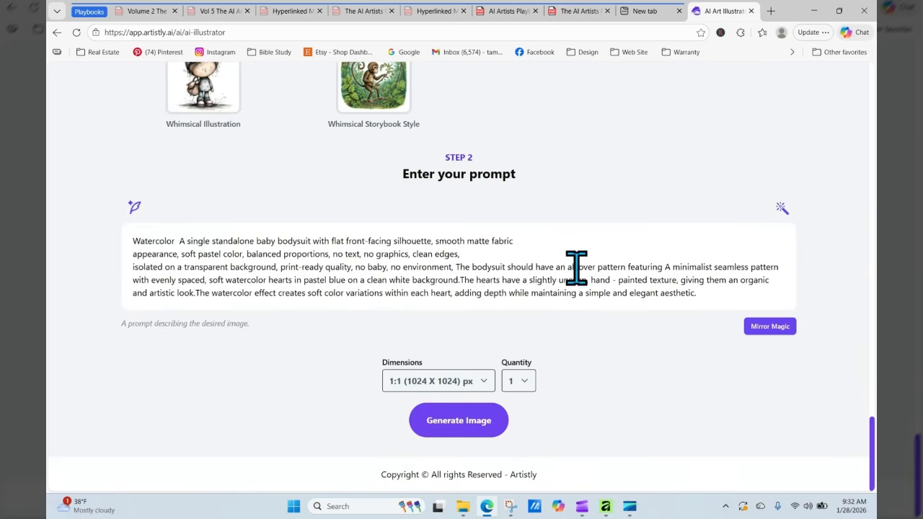
left_click_drag(666, 265, 708, 298)
right_click(681, 281)
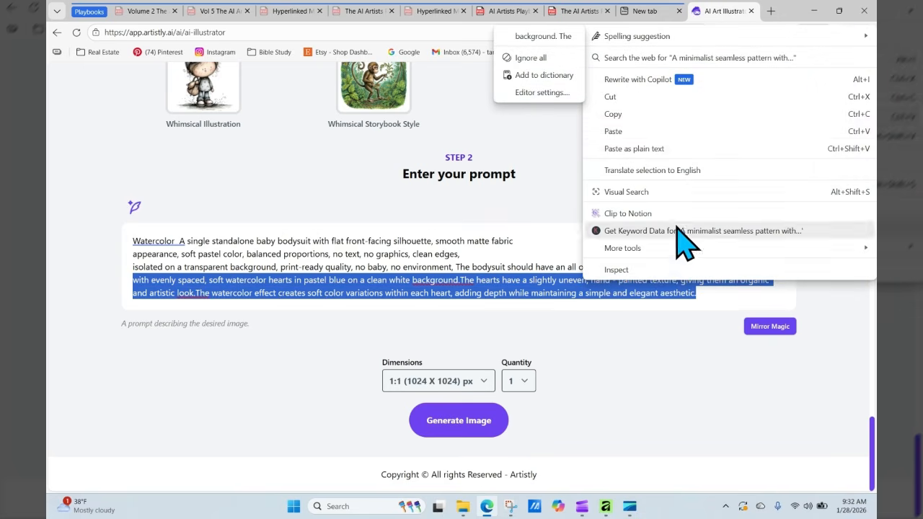
left_click(648, 142)
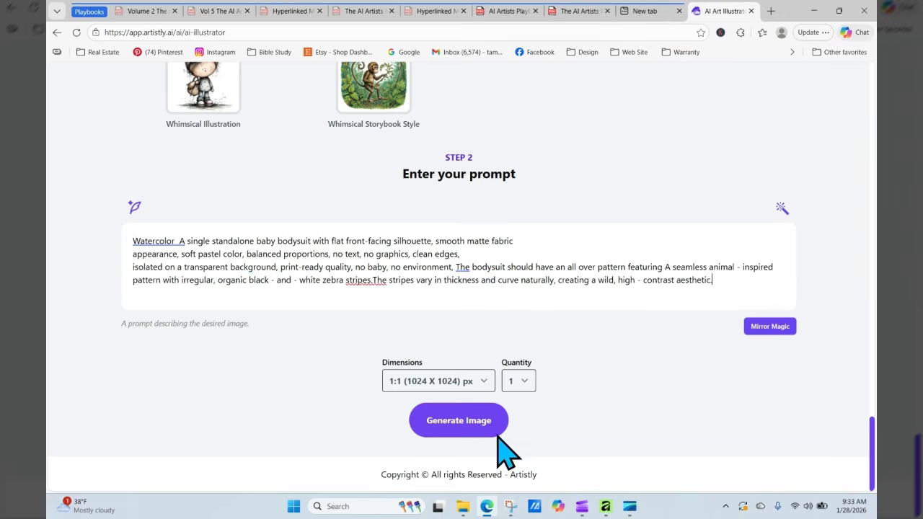
left_click(460, 382)
left_click(450, 322)
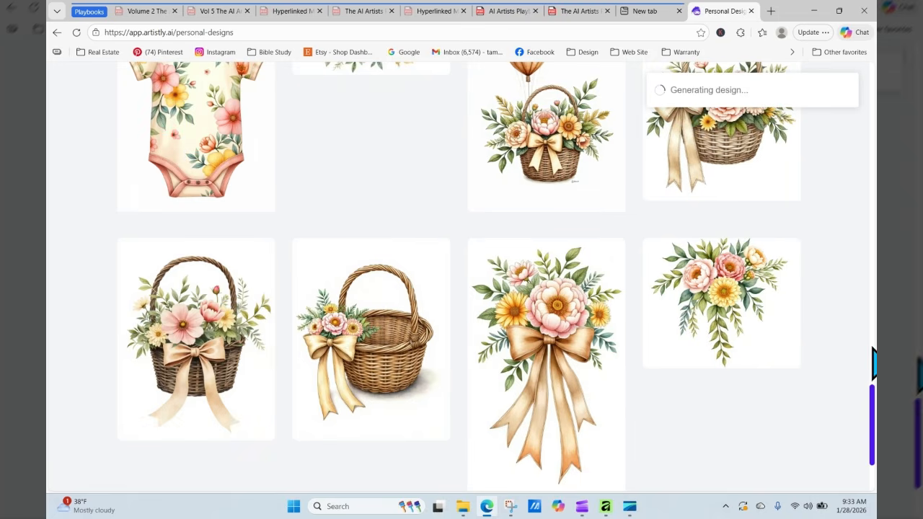
- Reload Personal Designs until the zebra bodysuit has finished
left_click_drag(873, 349, 872, 108)
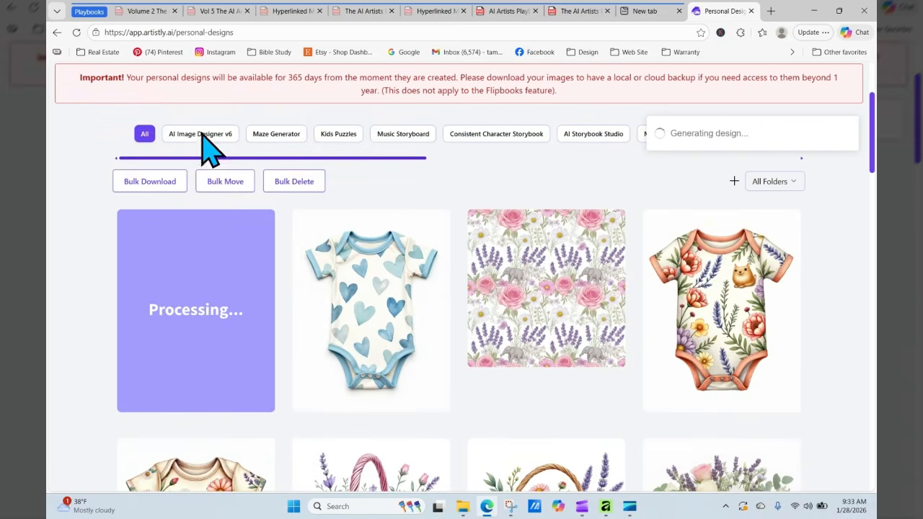
left_click(77, 32)
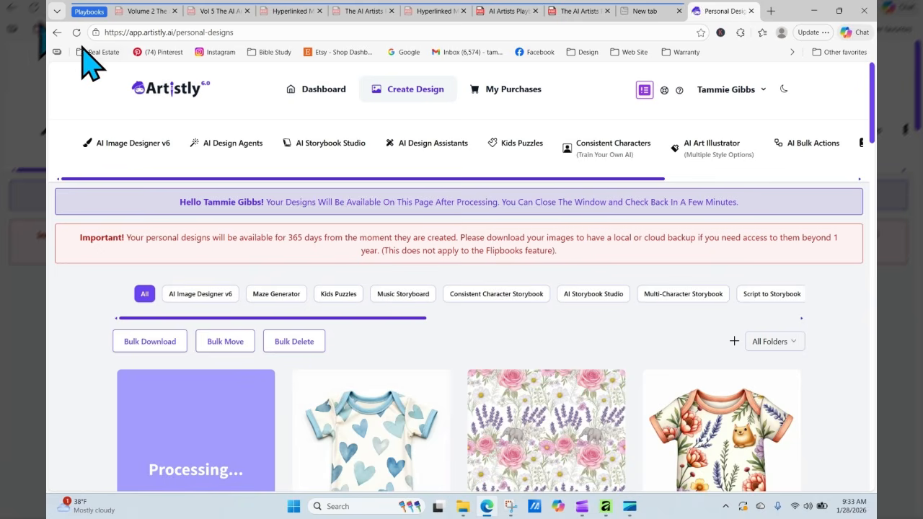
left_click(77, 32)
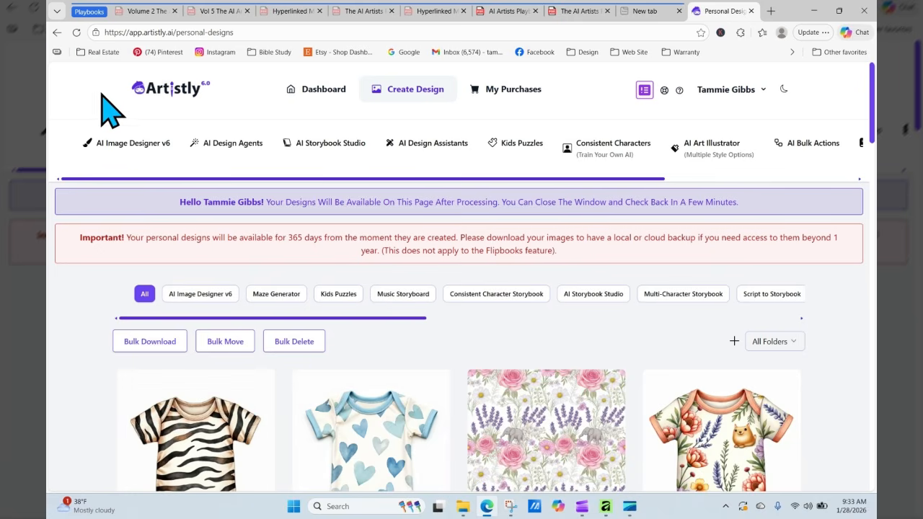
- Open the zebra bodysuit's design details, close them, and reopen them
scroll(873, 97, "down", 3)
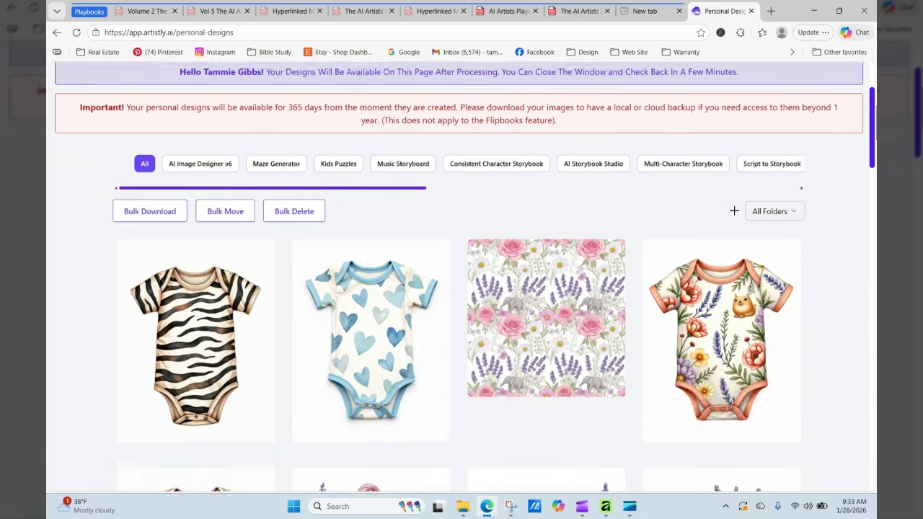
mouse_move(216, 377)
left_click(172, 303)
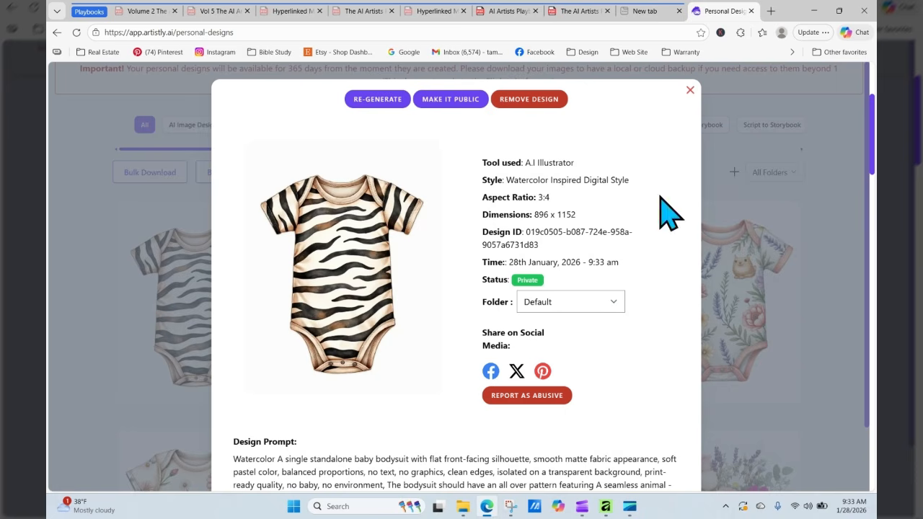
left_click(690, 92)
mouse_move(173, 328)
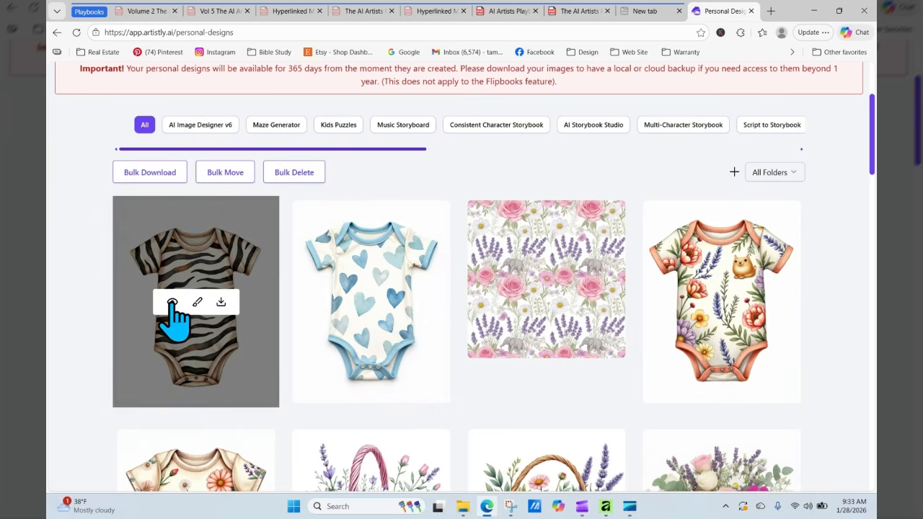
left_click(172, 302)
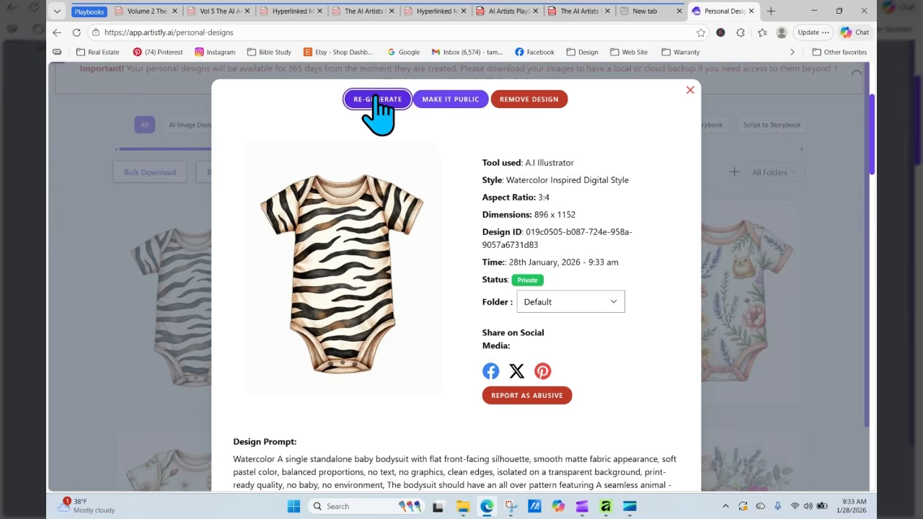
- Start a new version with the prompt opening changed to 'a cute little baby elephant wearing a'
left_click(375, 99)
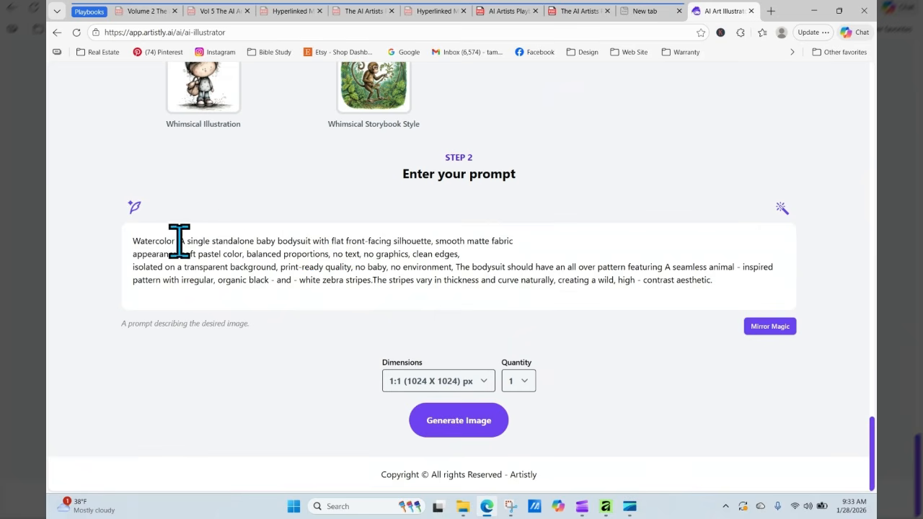
left_click_drag(179, 241, 252, 242)
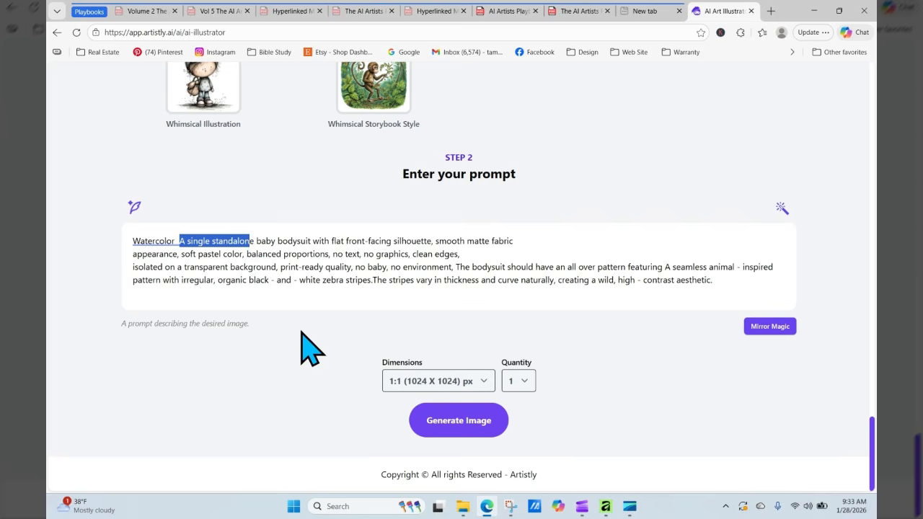
key("BackSpace")
key("Delete")
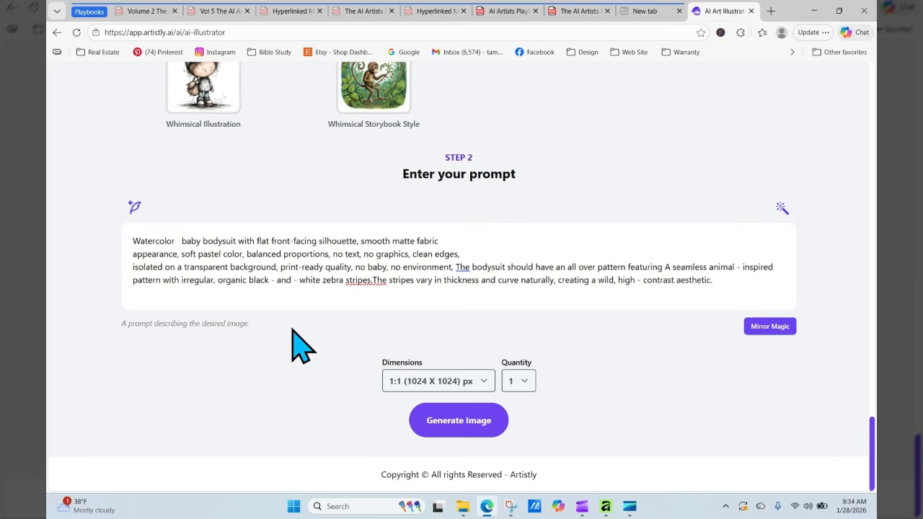
type("a cute litte")
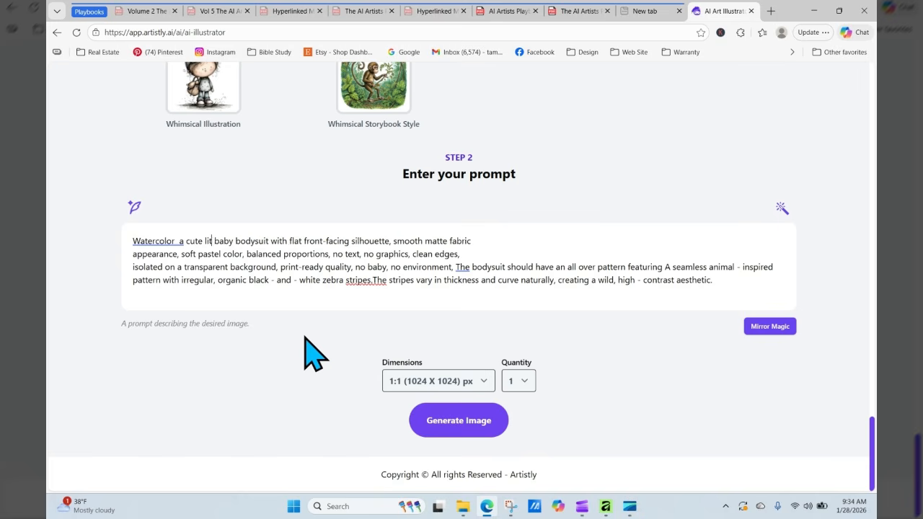
key("BackSpace")
type("le baby")
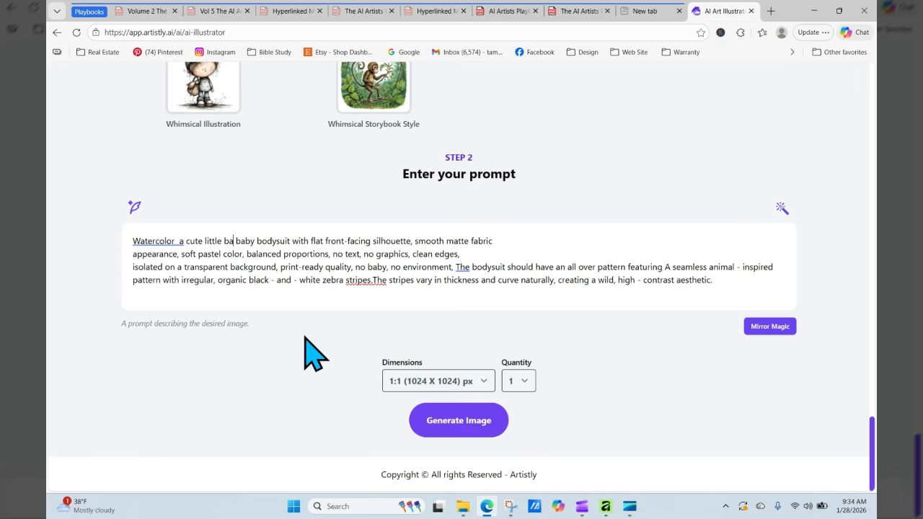
type(" elephan")
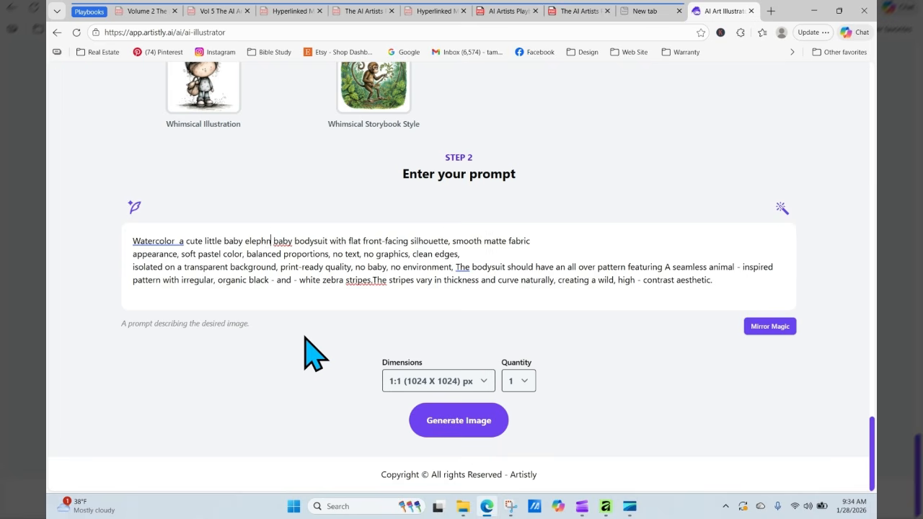
type("t wearing")
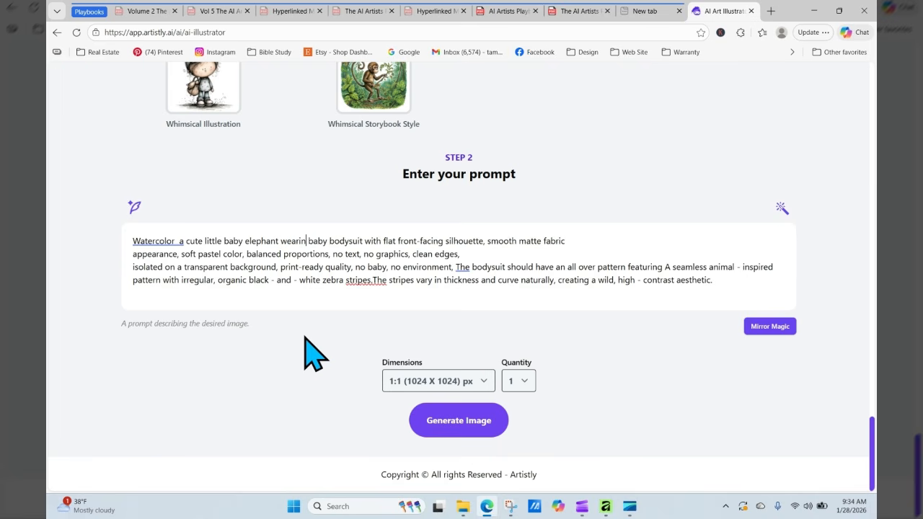
type(" a")
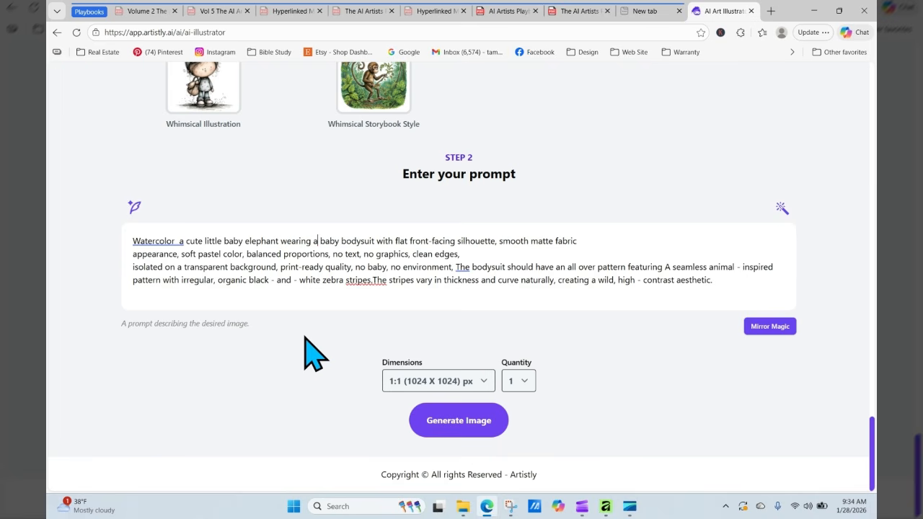
- Generate the baby elephant design at 3:4 (896 X 1152)
left_click(442, 382)
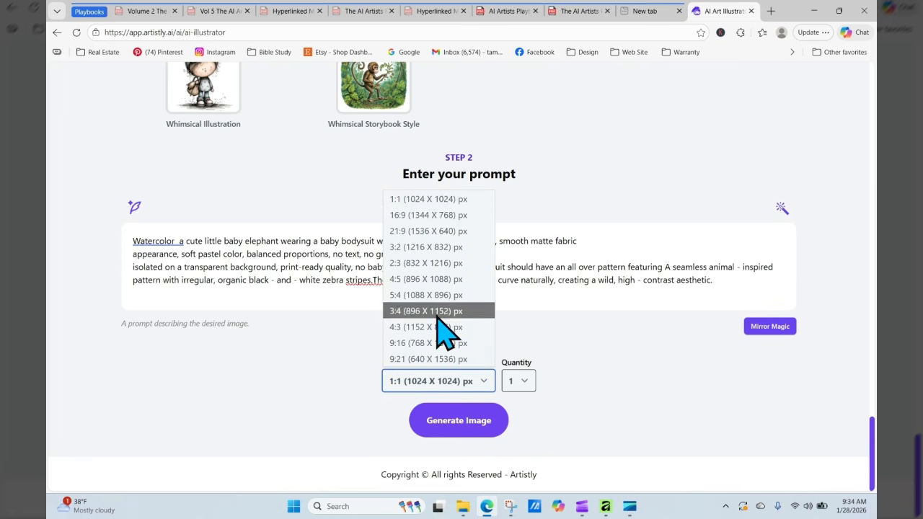
left_click(436, 310)
left_click(465, 433)
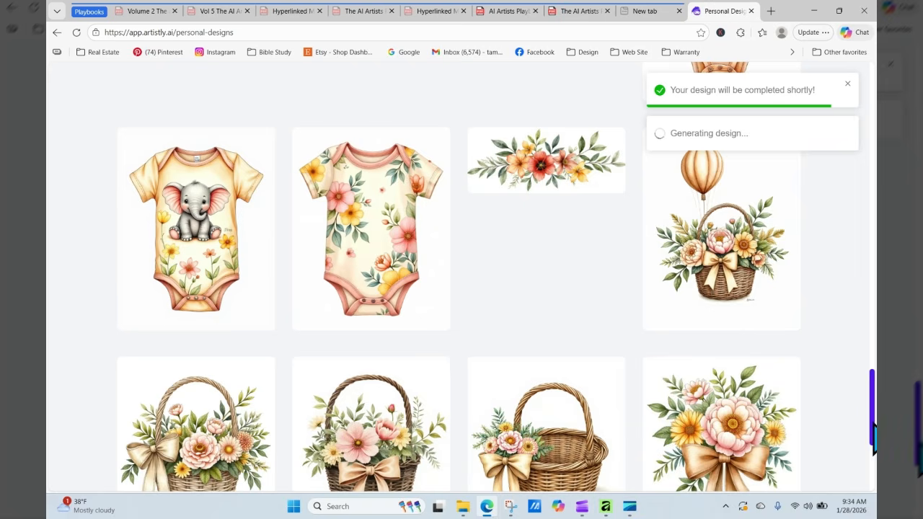
- Reload the gallery to check on the processing elephant design
left_click_drag(872, 412, 873, 108)
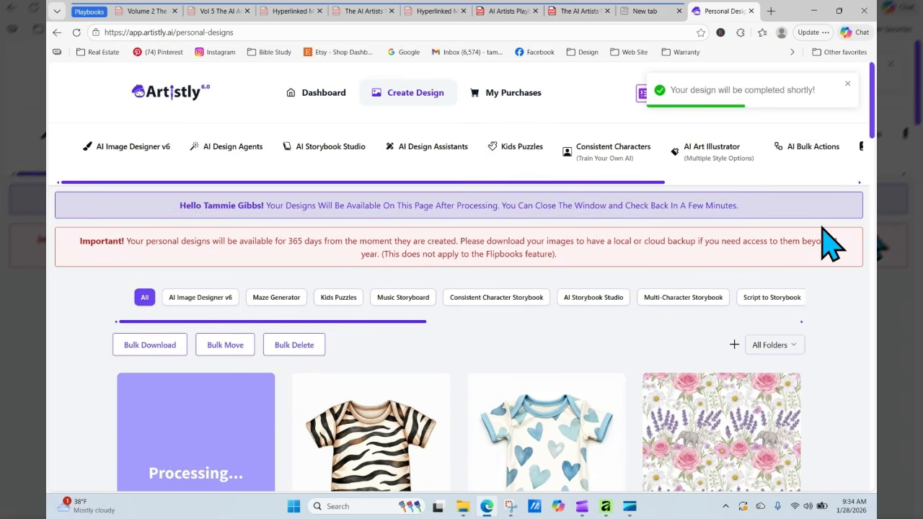
scroll(871, 122, "down", 2)
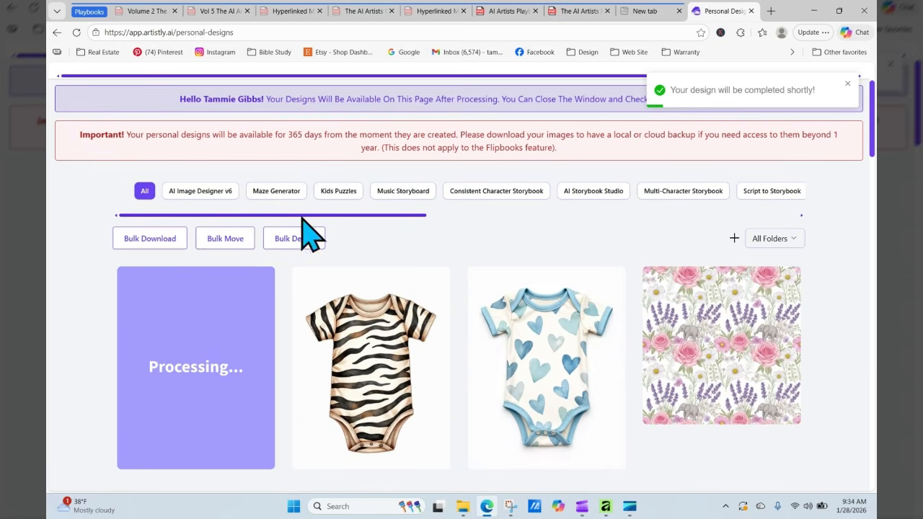
left_click(76, 33)
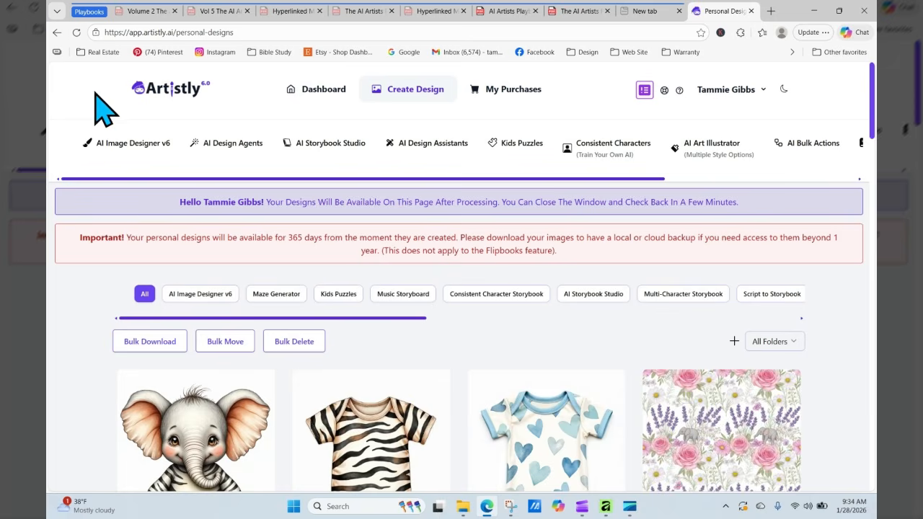
scroll(874, 101, "down", 2)
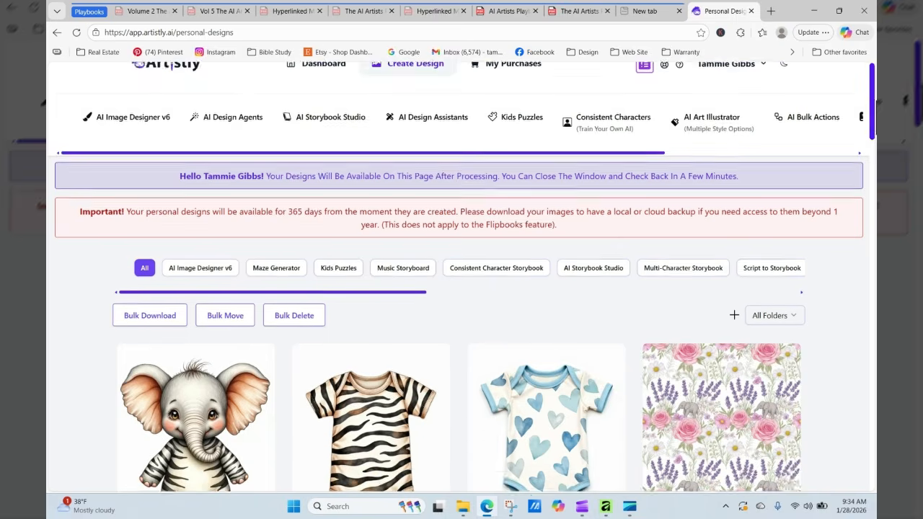
mouse_move(204, 371)
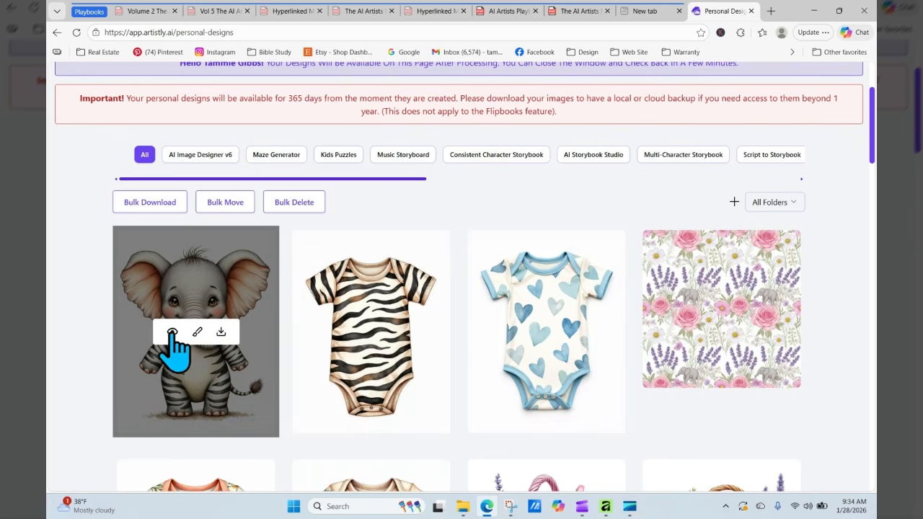
- Reuse the elephant's prompt, replacing 'baby' before bodysuit with 'fabric one piece'
left_click(172, 332)
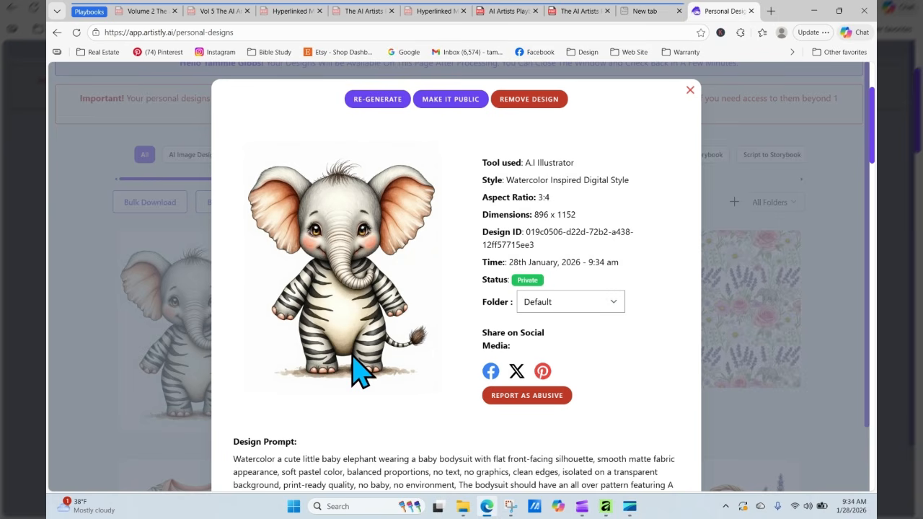
left_click(381, 100)
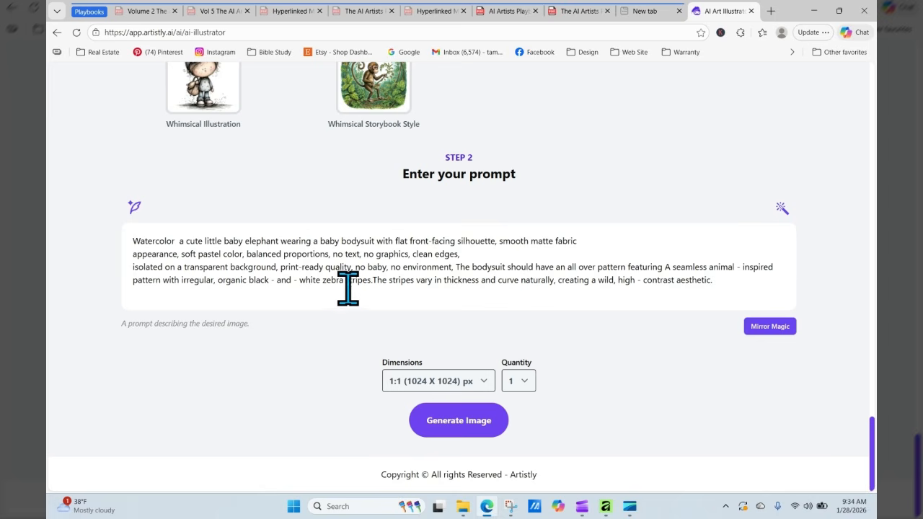
left_click(345, 242)
double_click(338, 244)
key("Delete")
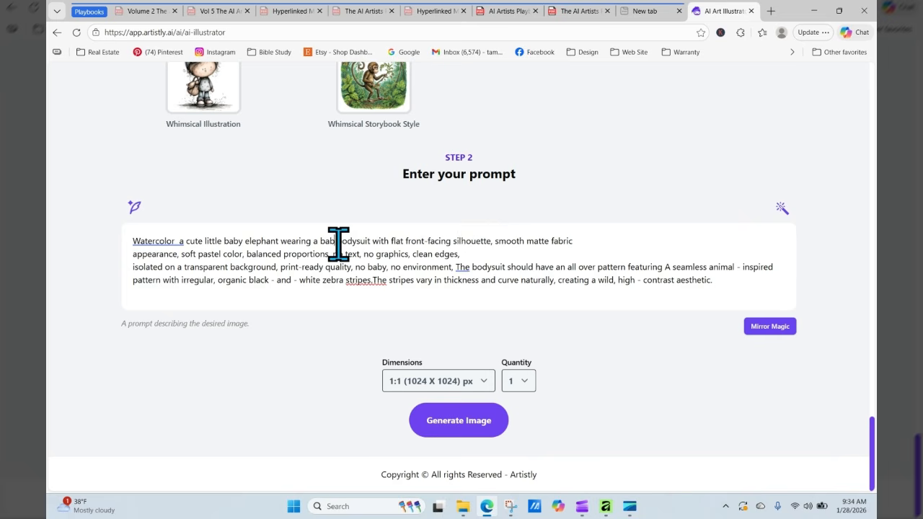
type("fabric ")
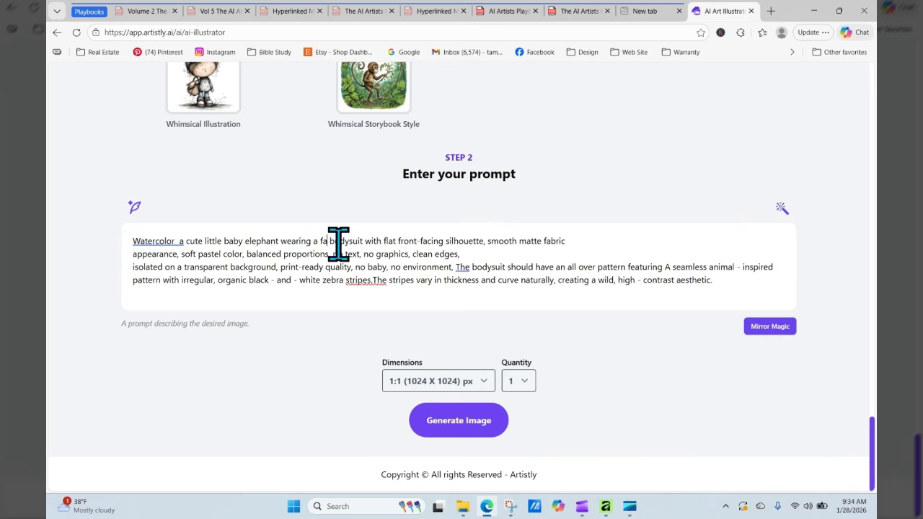
type("one piec")
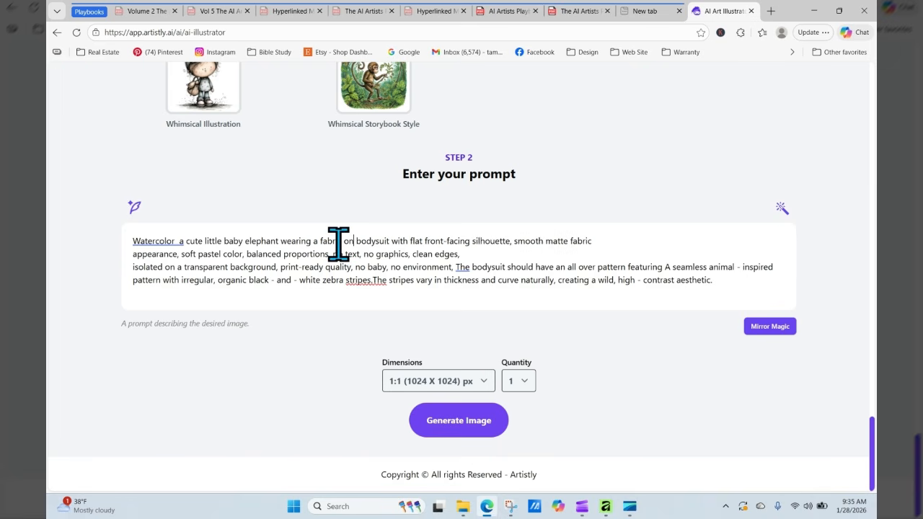
type("e")
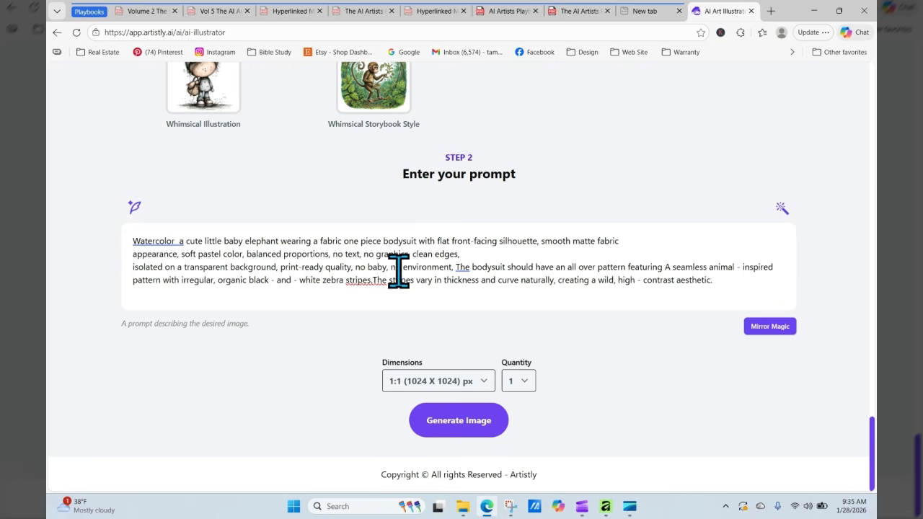
- Delete 'no baby, no environment' and fix the missing space after 'stripes.'
left_click_drag(453, 268, 362, 268)
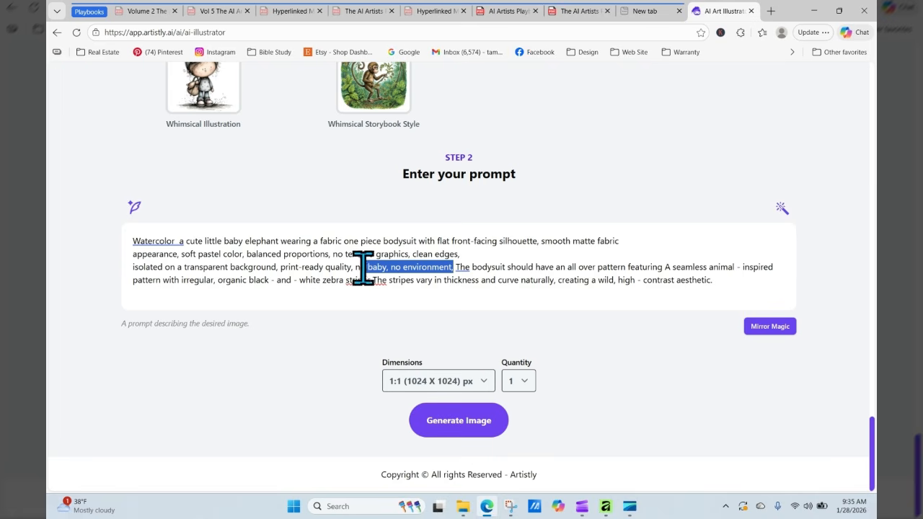
key("BackSpace")
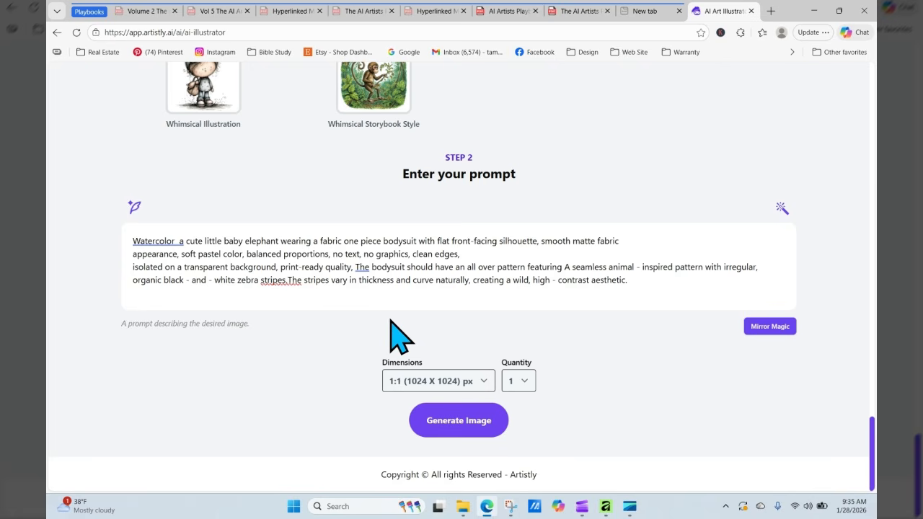
left_click(635, 266)
left_click(287, 281)
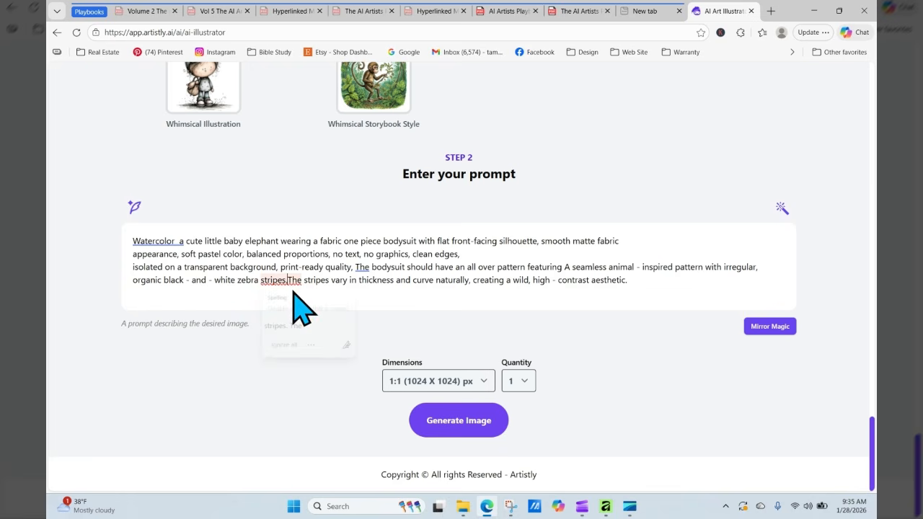
left_click(303, 322)
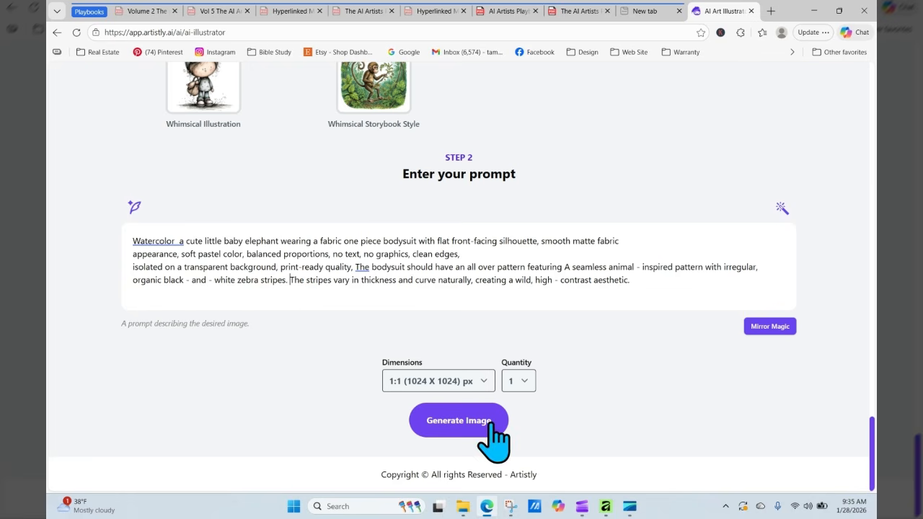
- Generate the revised elephant at 3:4 (896 X 1152)
left_click(454, 386)
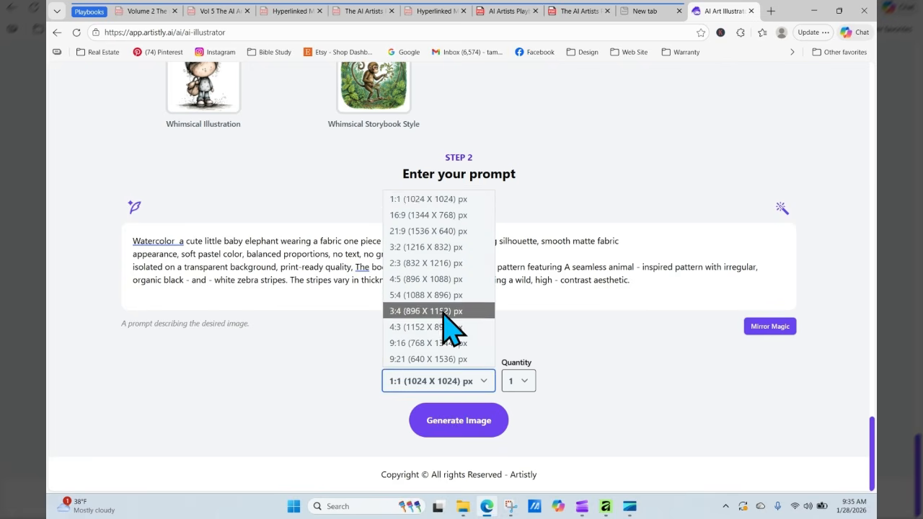
left_click(449, 310)
left_click(460, 416)
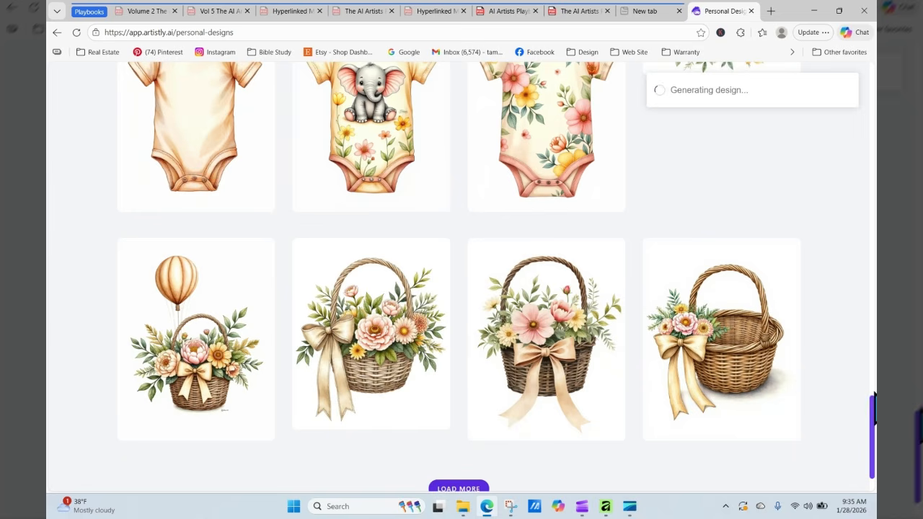
- Reload Personal Designs and scroll to find the second zebra elephant tile
left_click_drag(872, 422, 872, 108)
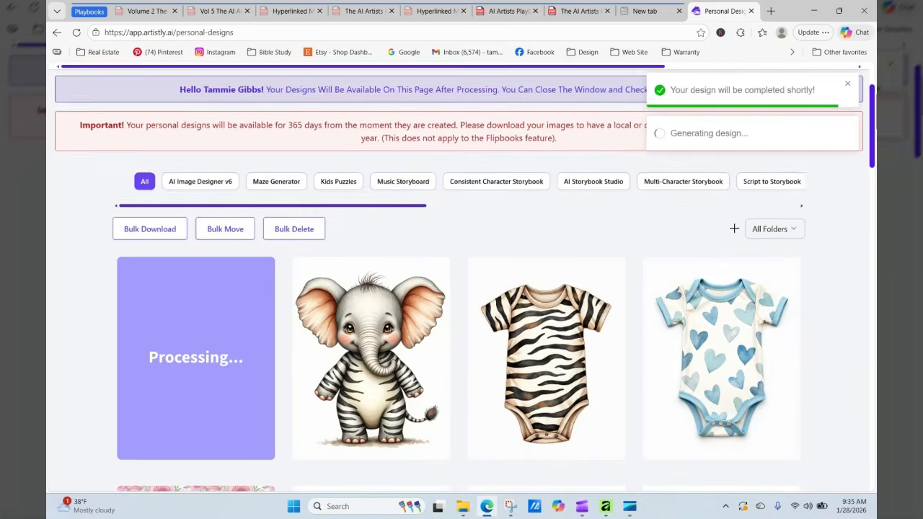
left_click(77, 32)
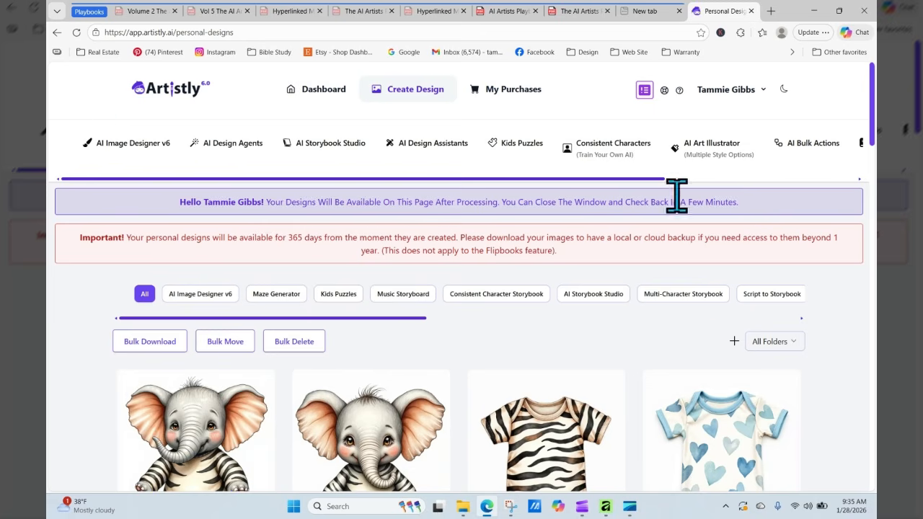
scroll(873, 180, "down", 2)
left_click_drag(875, 152, 875, 157)
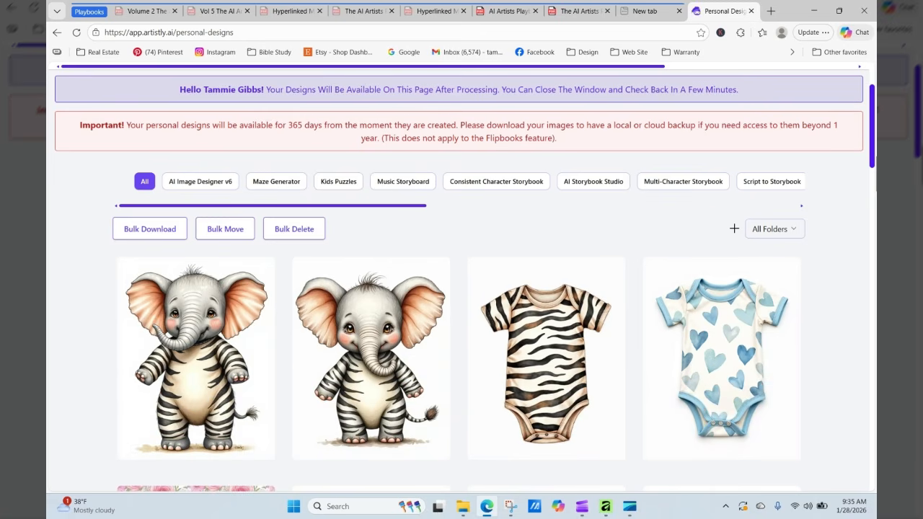
mouse_move(583, 283)
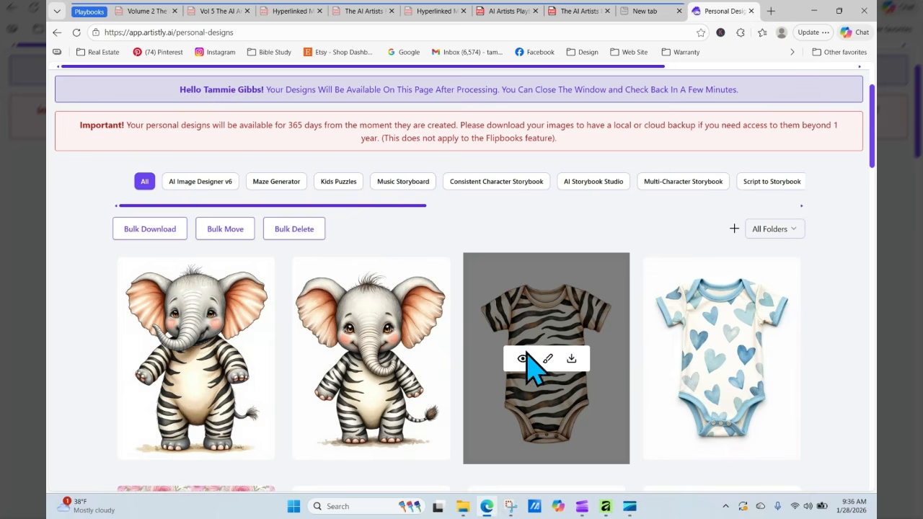
scroll(873, 162, "up", 2)
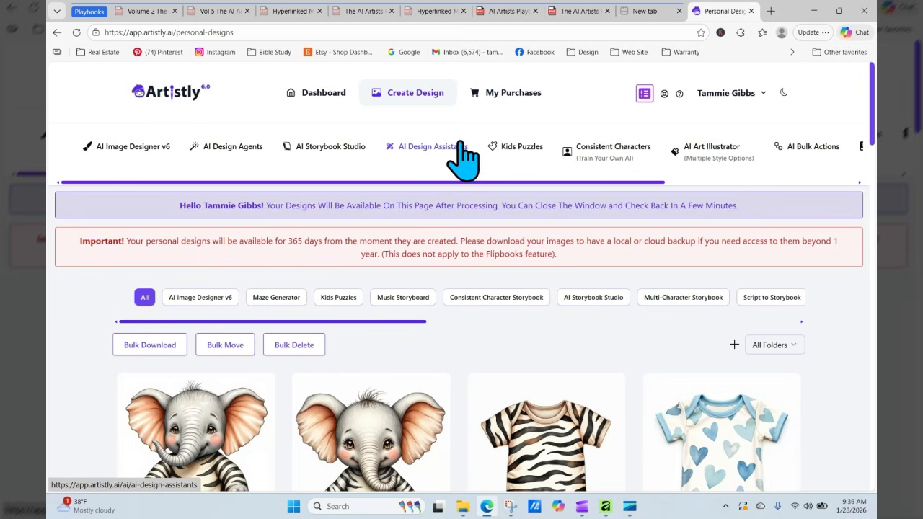
- In the Human Stylizer, use the zebra onesie from saved designs as the source image
left_click(439, 147)
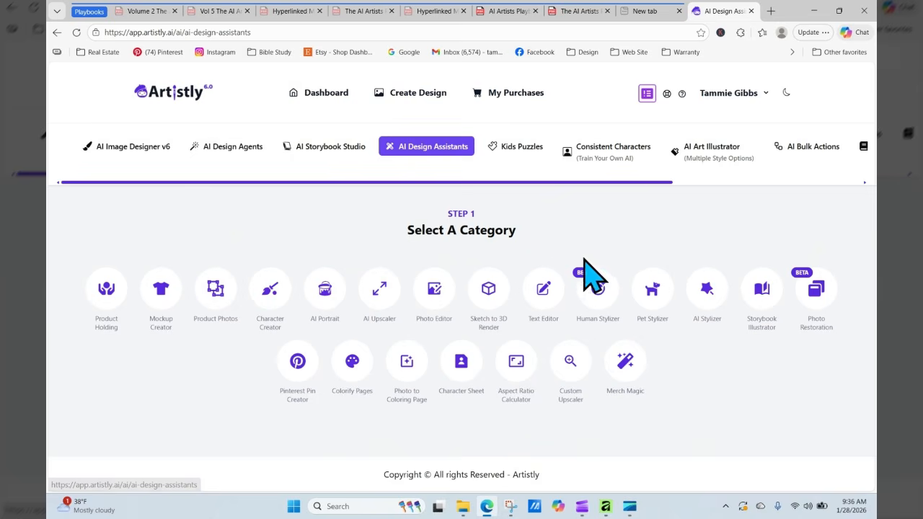
left_click(593, 281)
scroll(490, 342, "down", 4)
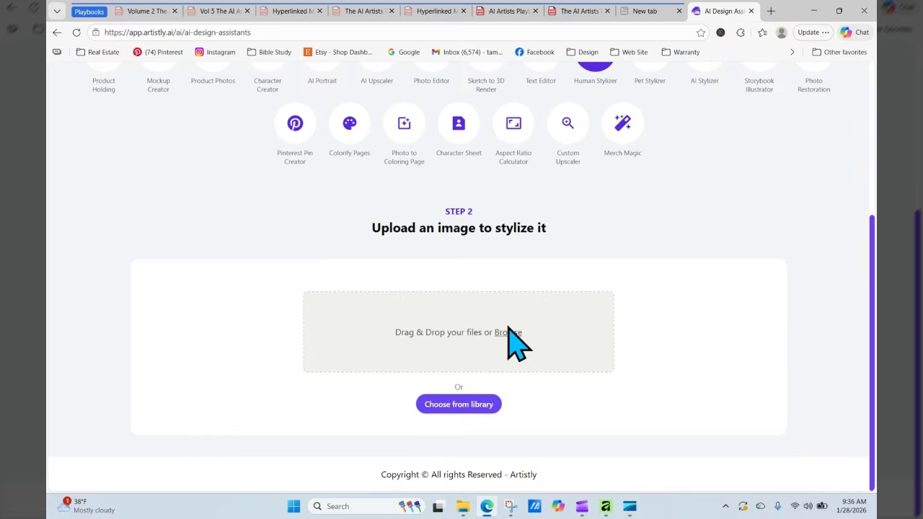
left_click(506, 333)
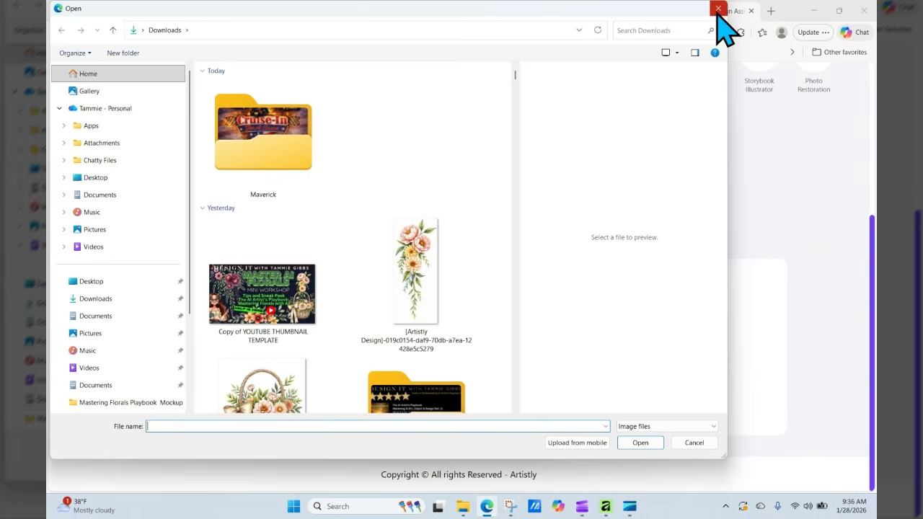
left_click(718, 8)
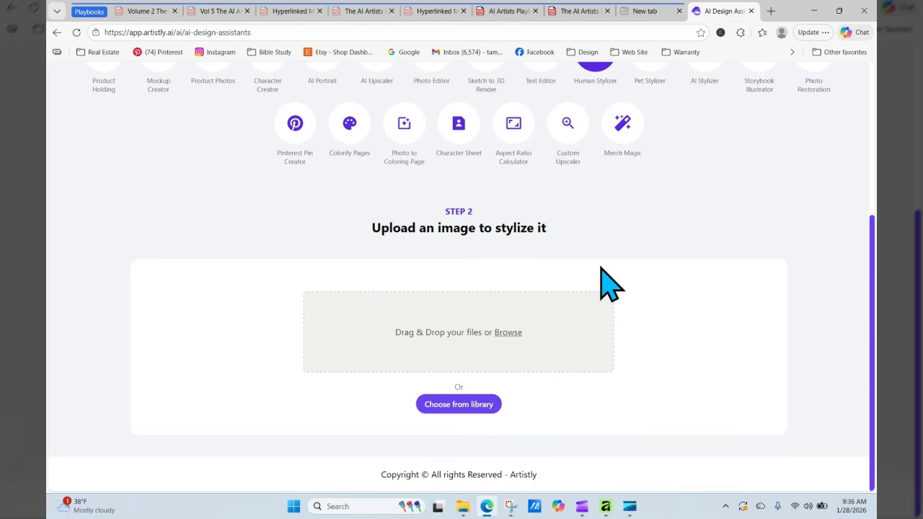
left_click(479, 408)
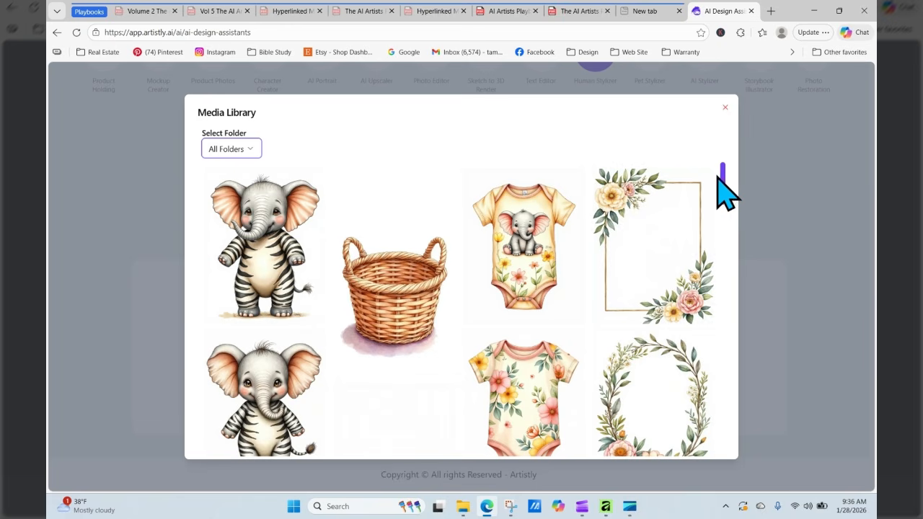
left_click_drag(731, 200, 730, 241)
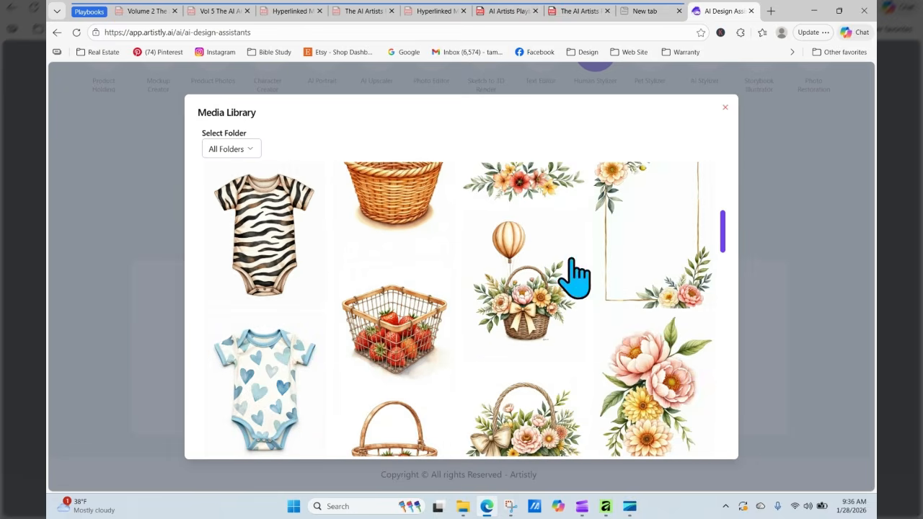
left_click(295, 220)
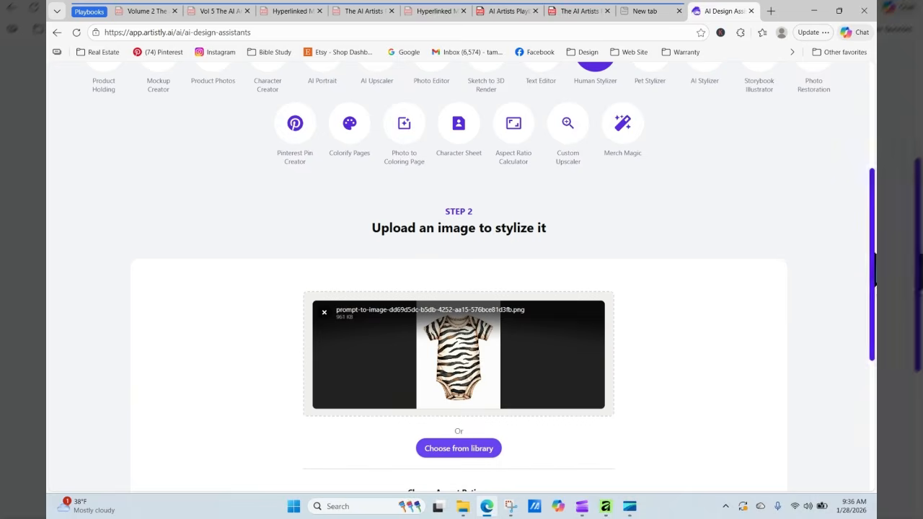
- Enter the baby-elephant stylize instructions, set aspect ratio 1:1 (1024 X 1024), and stylize
scroll(447, 360, "down", 3)
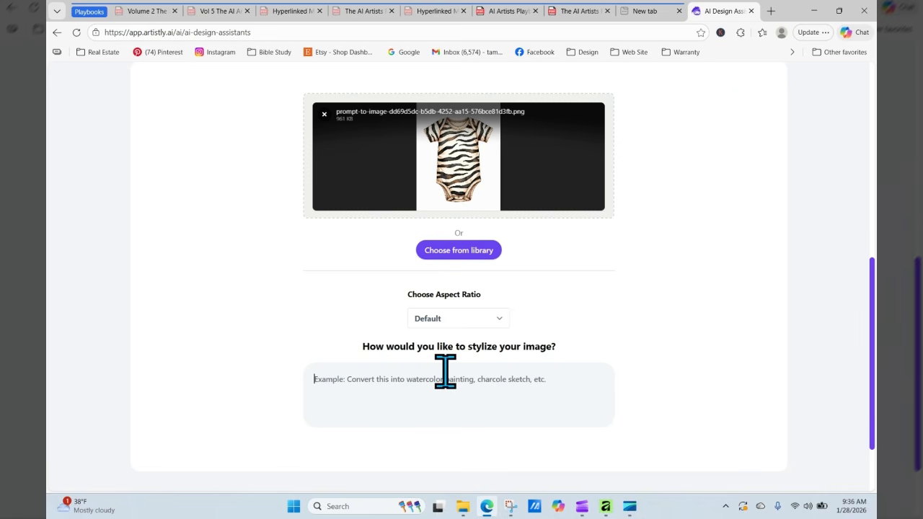
left_click(445, 371)
type("Cr")
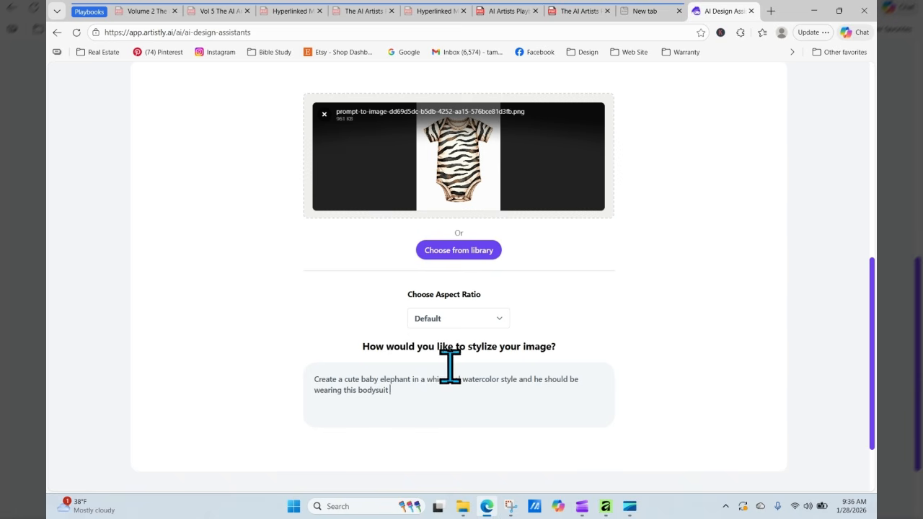
left_click(497, 322)
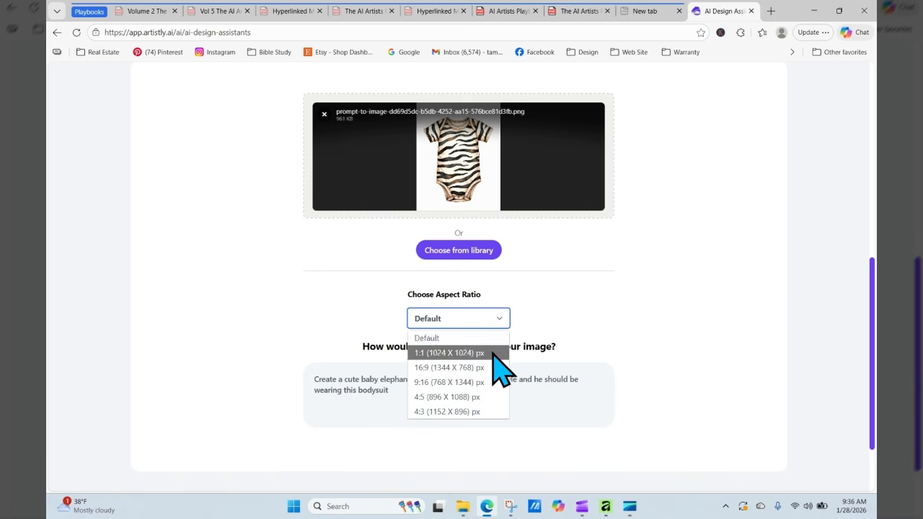
left_click(494, 352)
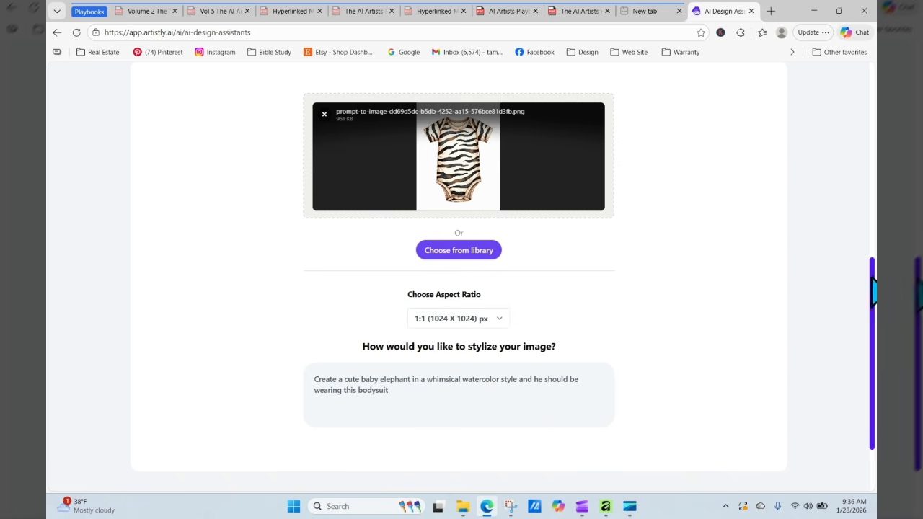
scroll(872, 288, "down", 2)
left_click(475, 420)
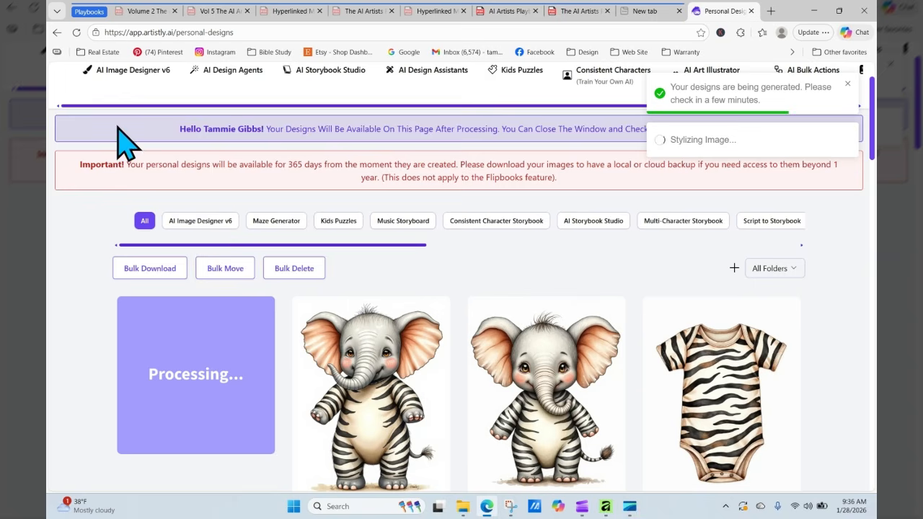
- Reload Personal Designs until the stylized elephant has finished
left_click(75, 32)
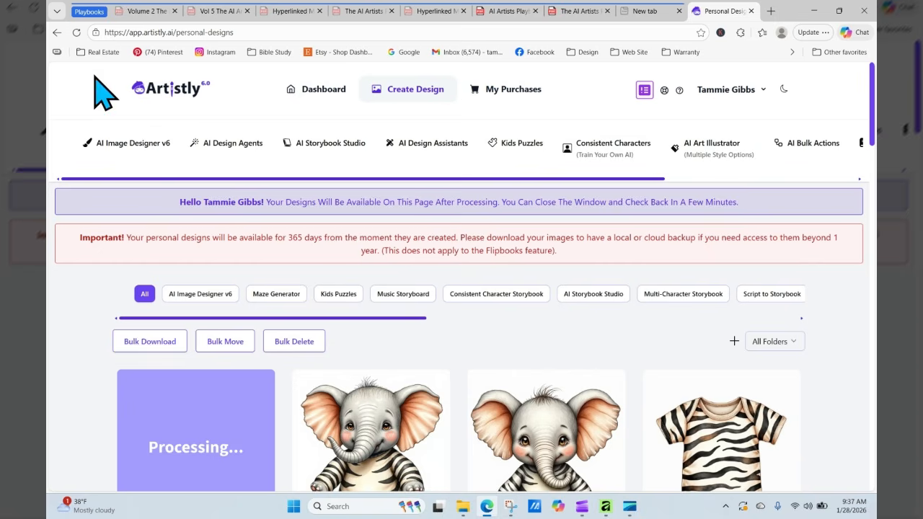
left_click(76, 33)
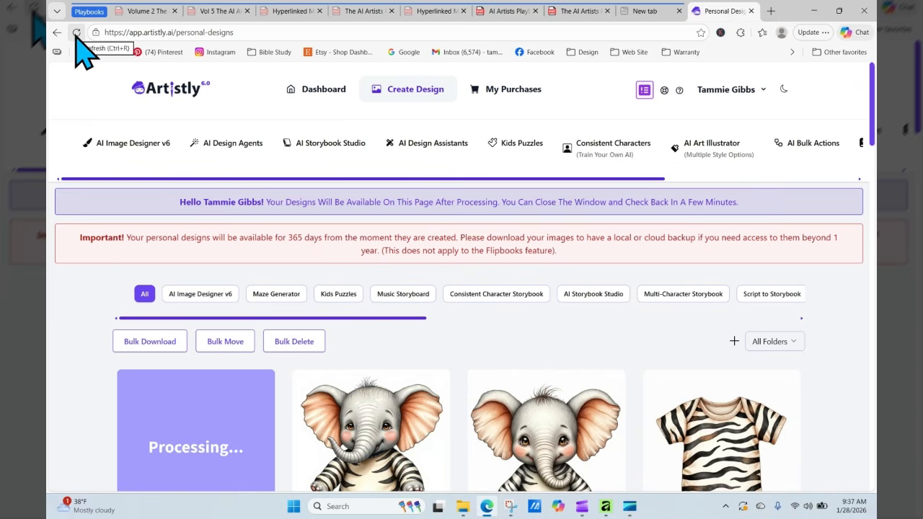
left_click(76, 32)
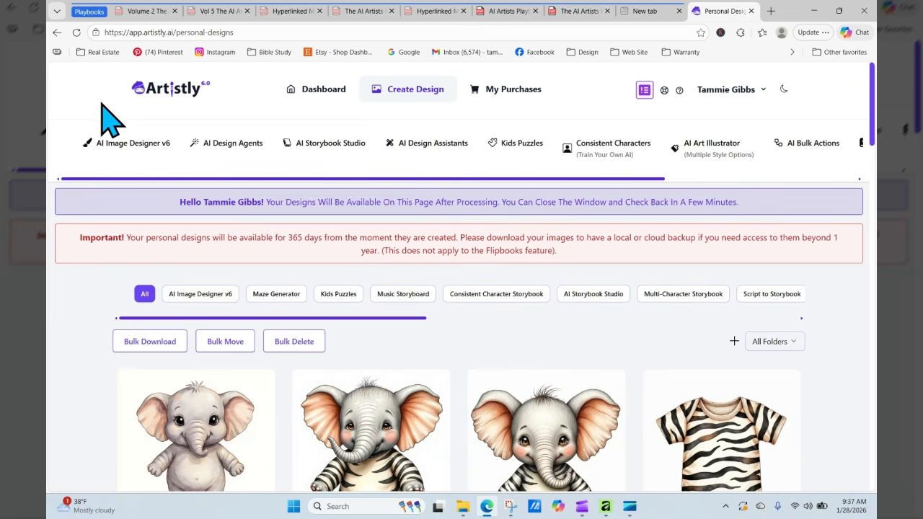
- View the new plain elephant's design details, then close them
scroll(380, 319, "down", 2)
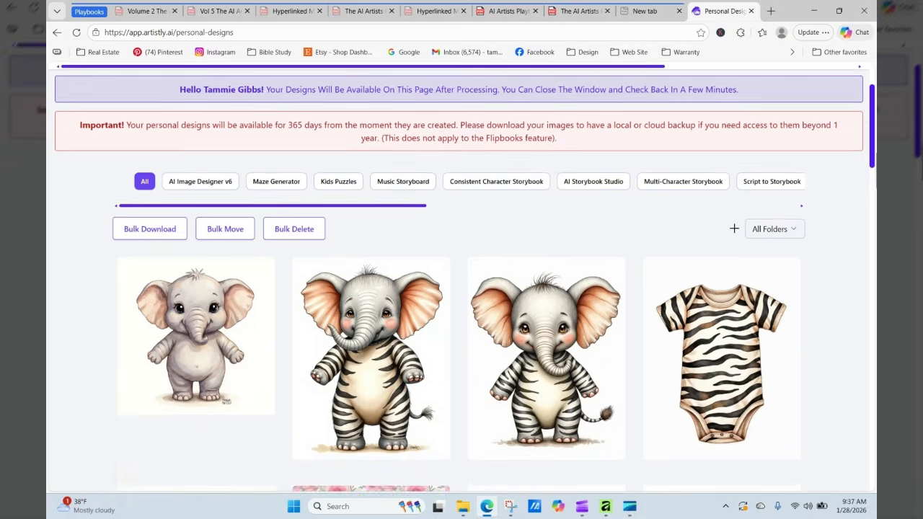
mouse_move(201, 332)
left_click(173, 300)
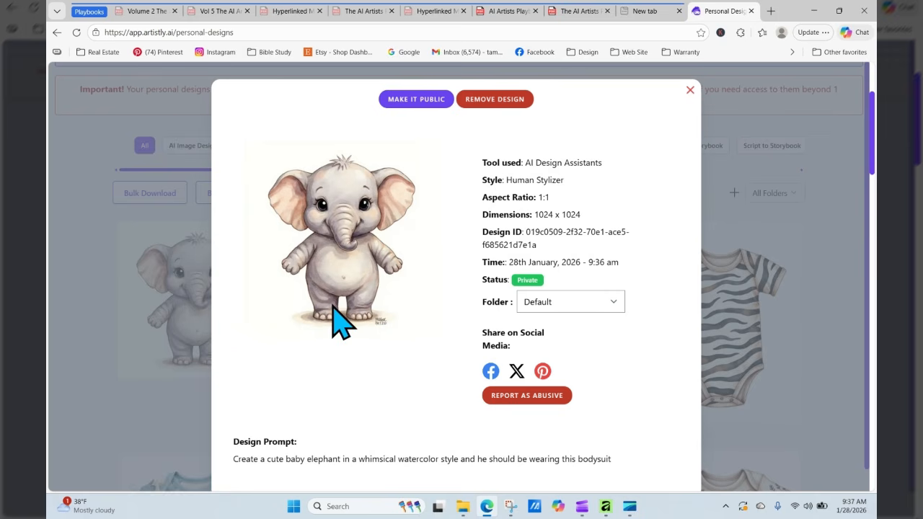
left_click(690, 90)
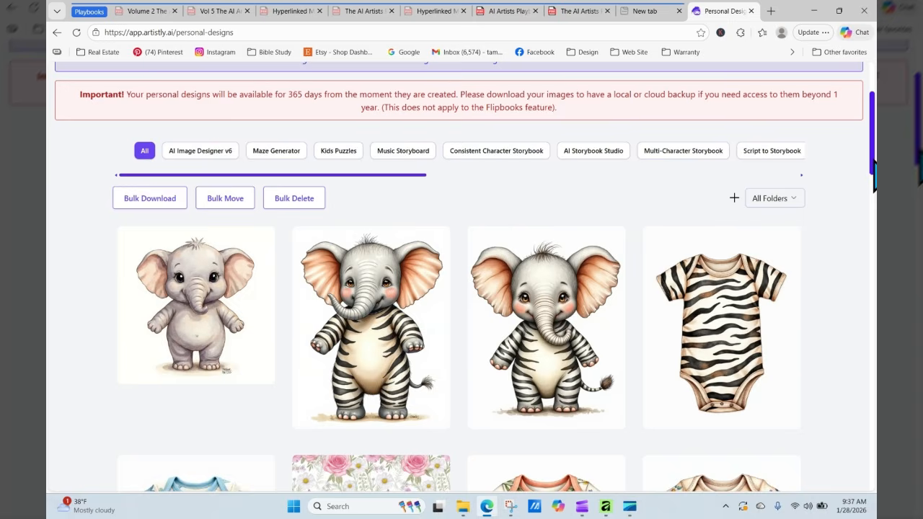
scroll(872, 168, "down", 1)
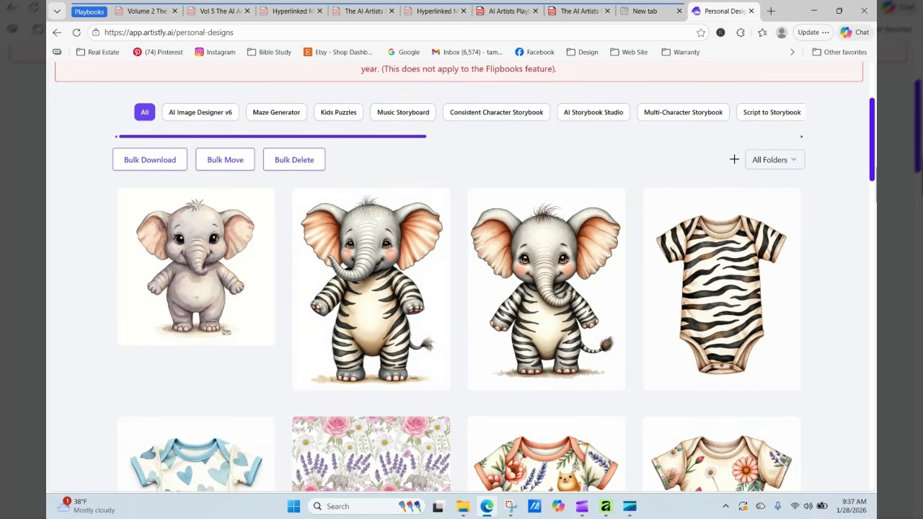
scroll(872, 144, "up", 3)
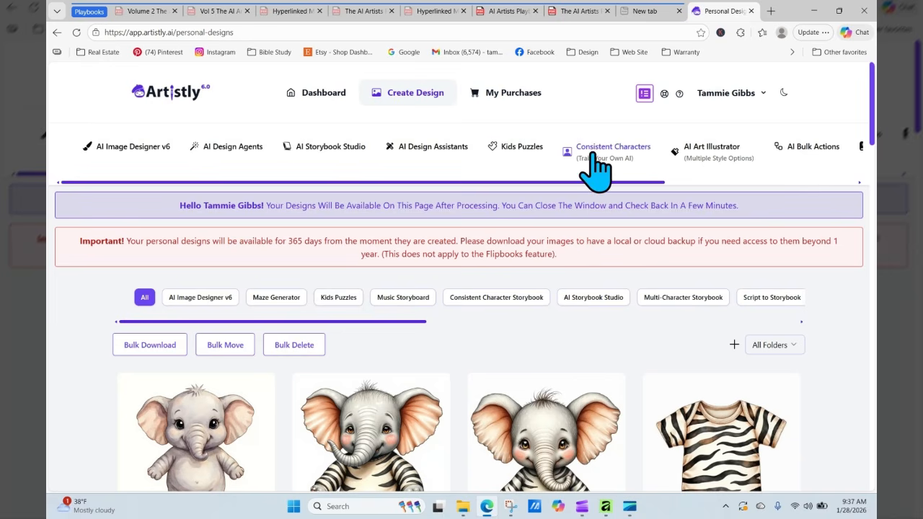
- In the Human Stylizer, use the plain baby elephant from saved designs as the source image
left_click(245, 150)
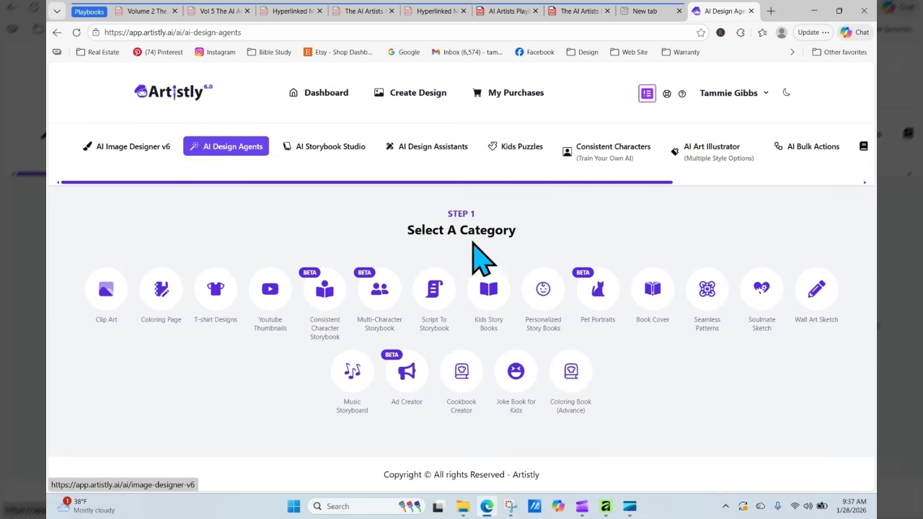
left_click(437, 153)
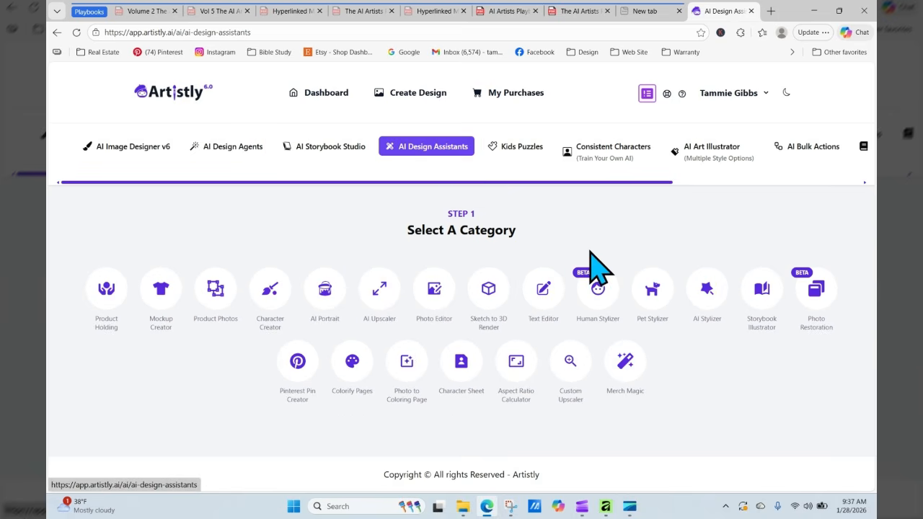
left_click(604, 297)
scroll(609, 306, "down", 3)
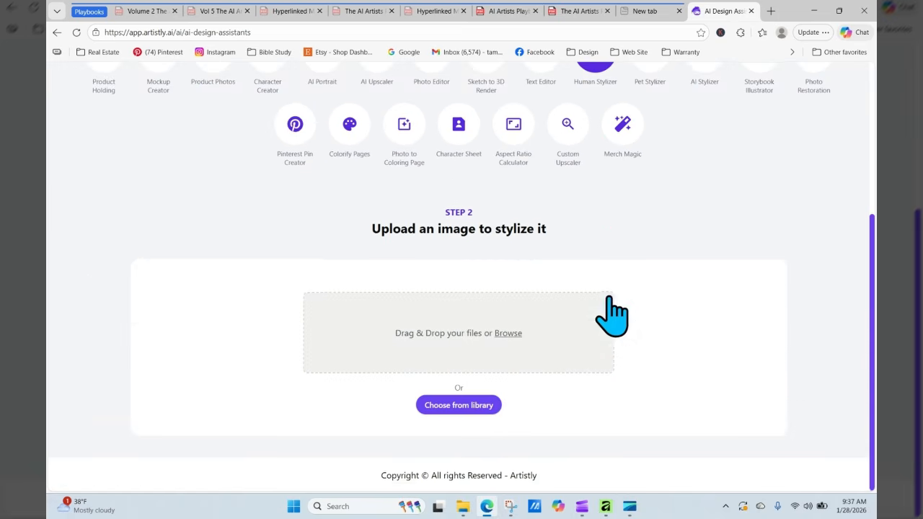
left_click(517, 333)
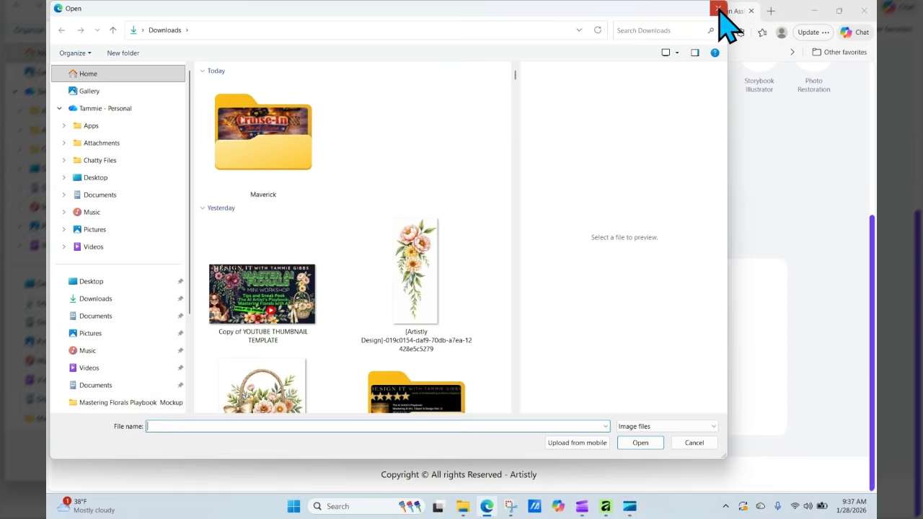
left_click(715, 10)
left_click(487, 404)
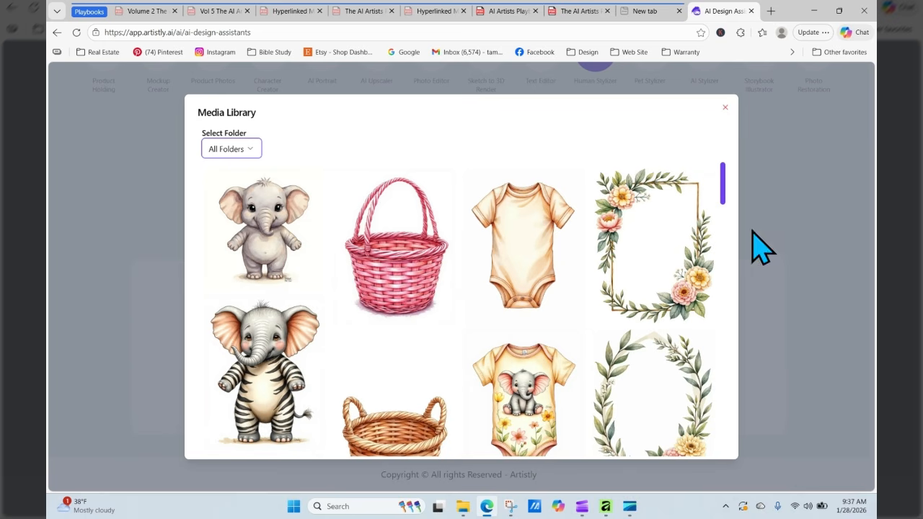
mouse_move(723, 167)
left_mouse_down()
mouse_move(723, 180)
mouse_move(723, 171)
left_mouse_up()
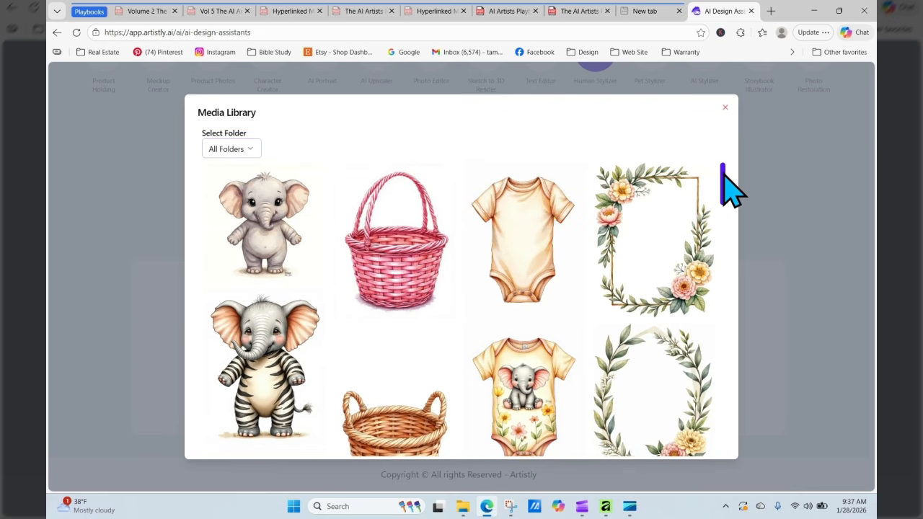
left_click(279, 240)
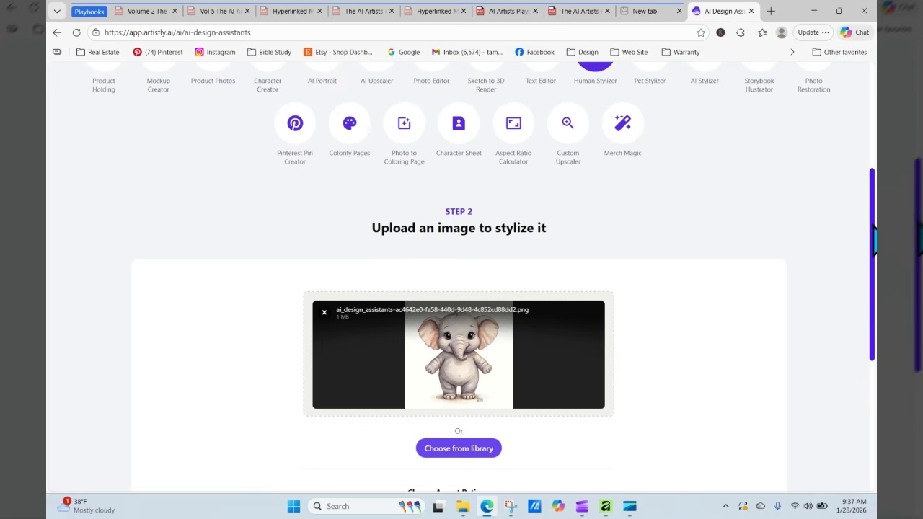
- Start typing the bodysuit request ('mak…') in the stylize instructions
scroll(461, 289, "down", 2)
scroll(604, 376, "down", 3)
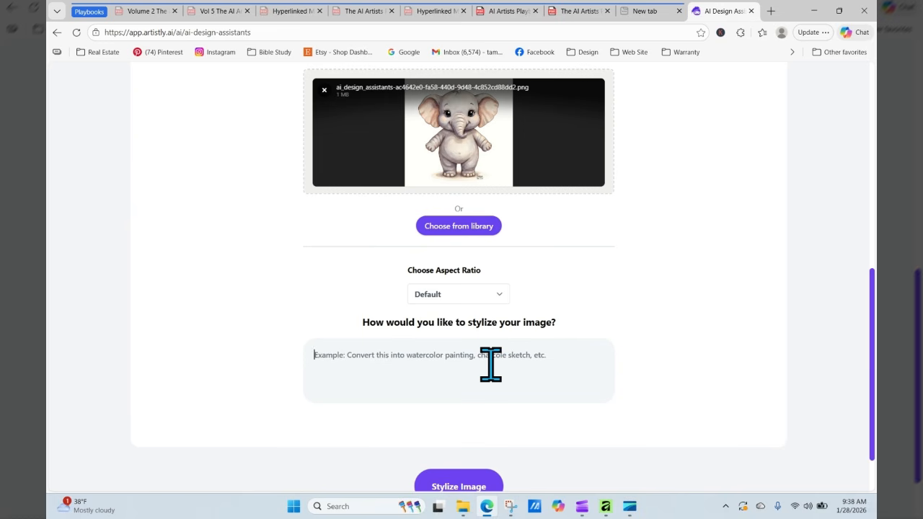
type("mak")
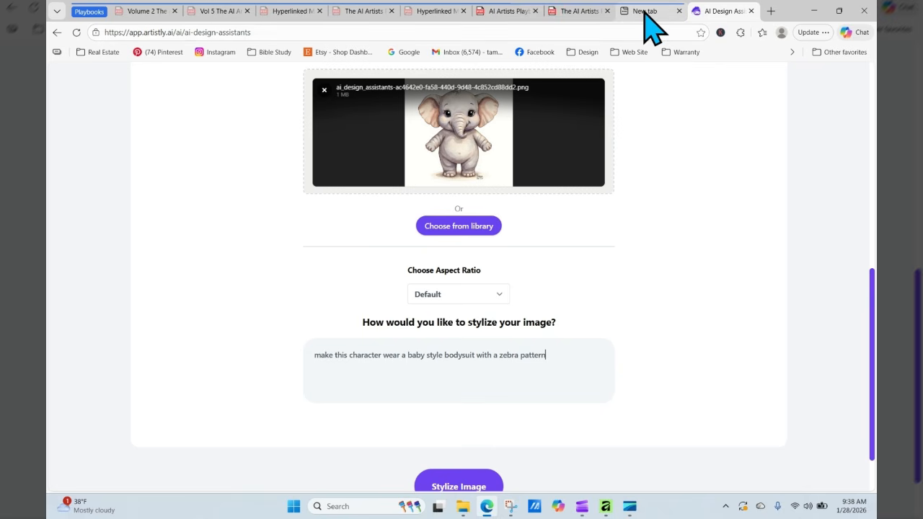
- In a new tab, open the zebra bodysuit's details from Artistly's Personal Designs
left_click(770, 12)
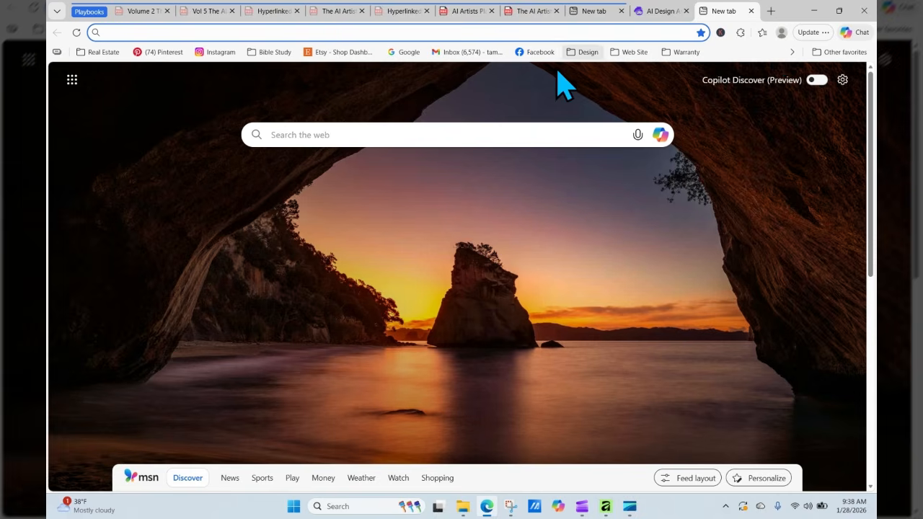
left_click(587, 52)
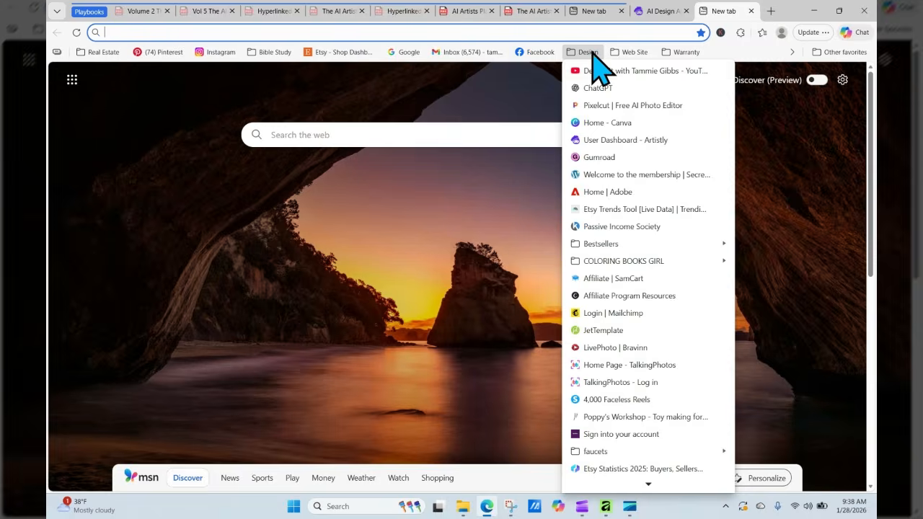
left_click(599, 140)
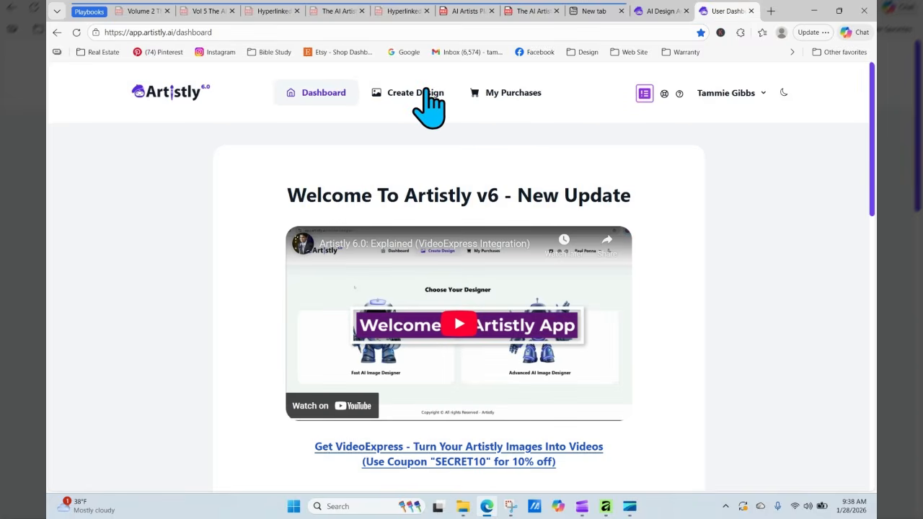
left_click(424, 93)
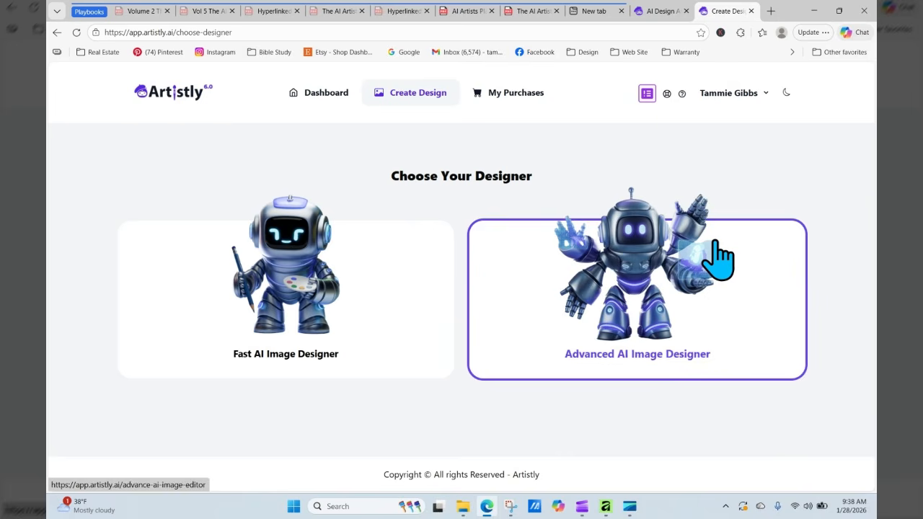
left_click(309, 311)
left_click_drag(659, 181, 834, 182)
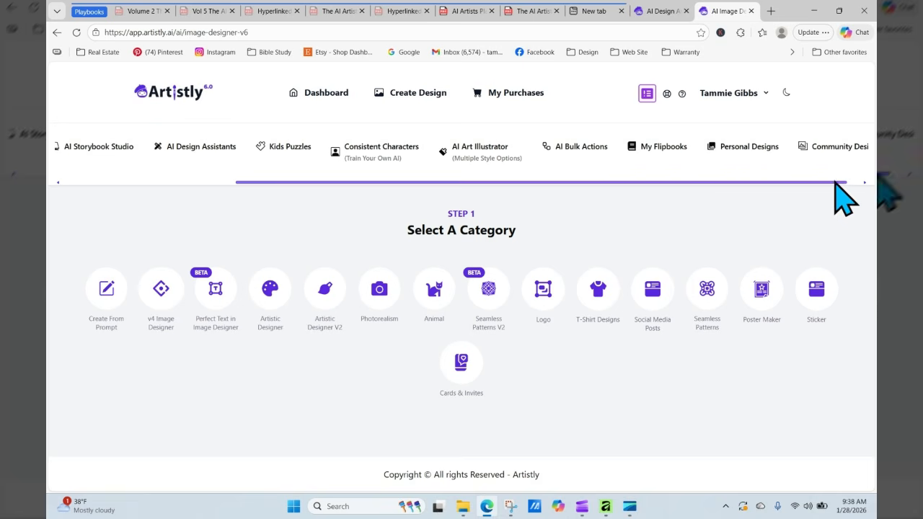
left_click(749, 149)
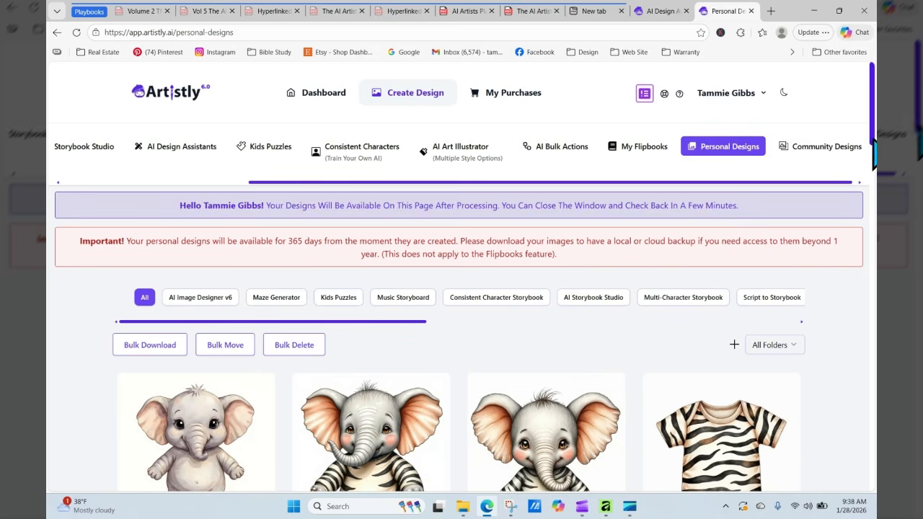
scroll(760, 288, "down", 3)
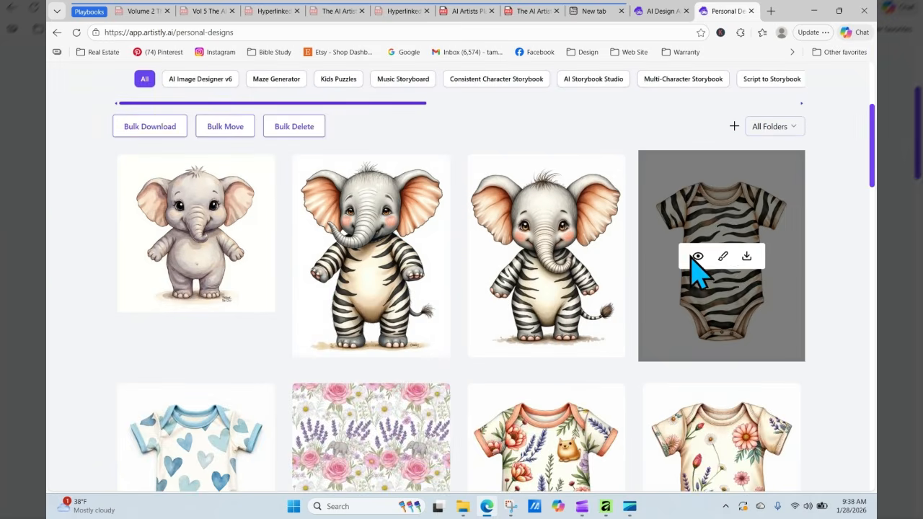
left_click(698, 257)
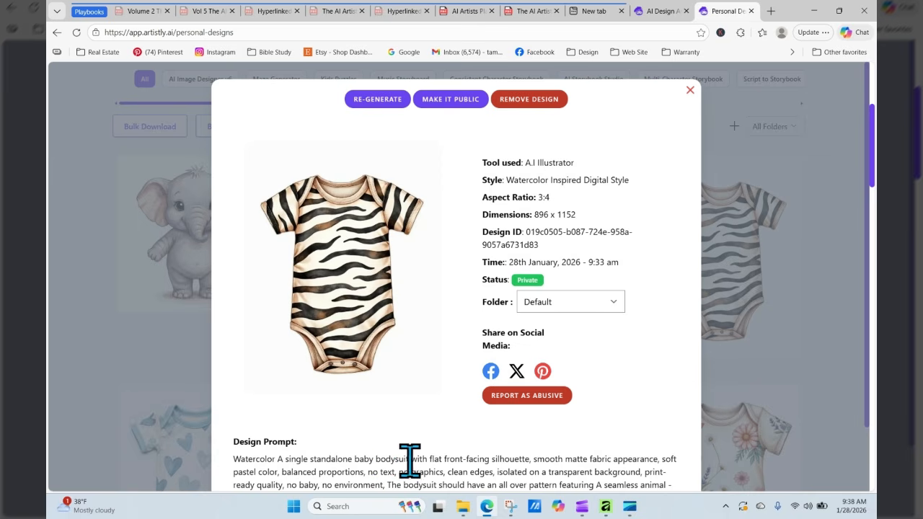
- Select and copy the zebra-pattern description from its prompt
left_click_drag(411, 459, 438, 395)
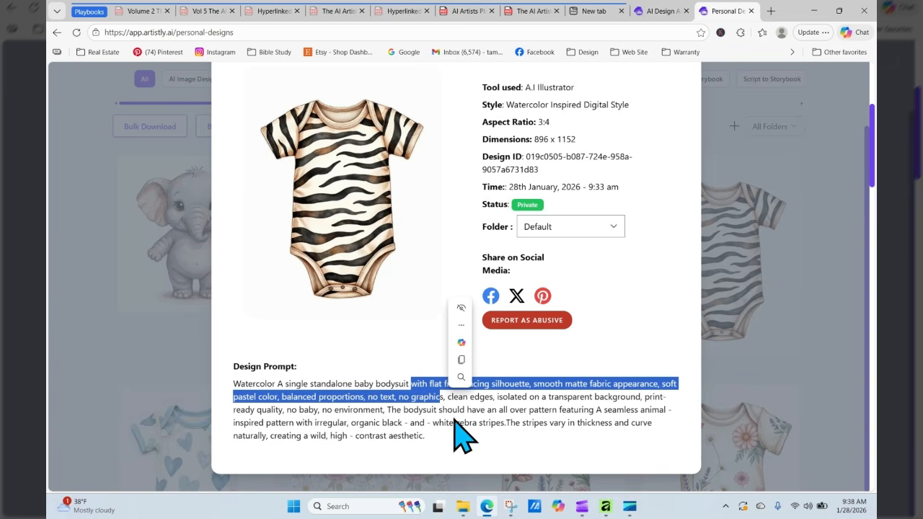
left_click(439, 402)
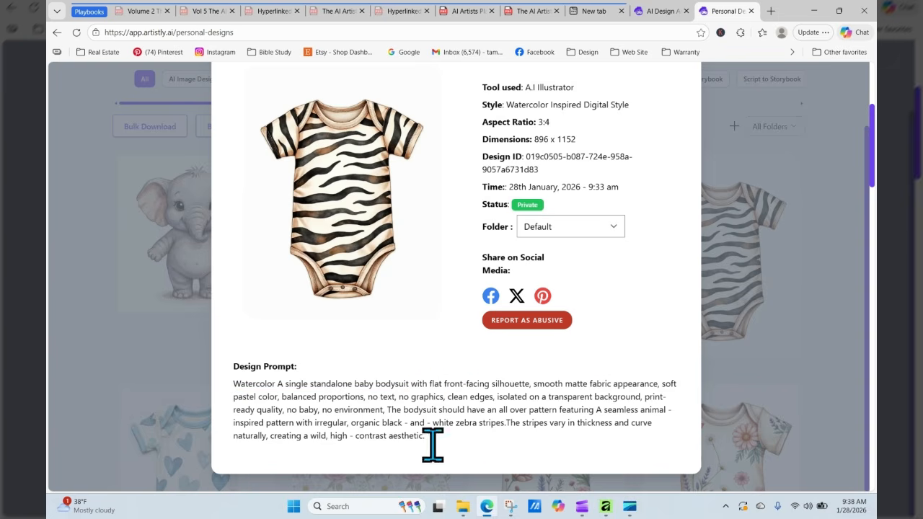
left_click_drag(388, 409, 434, 443)
key("ctrl+c")
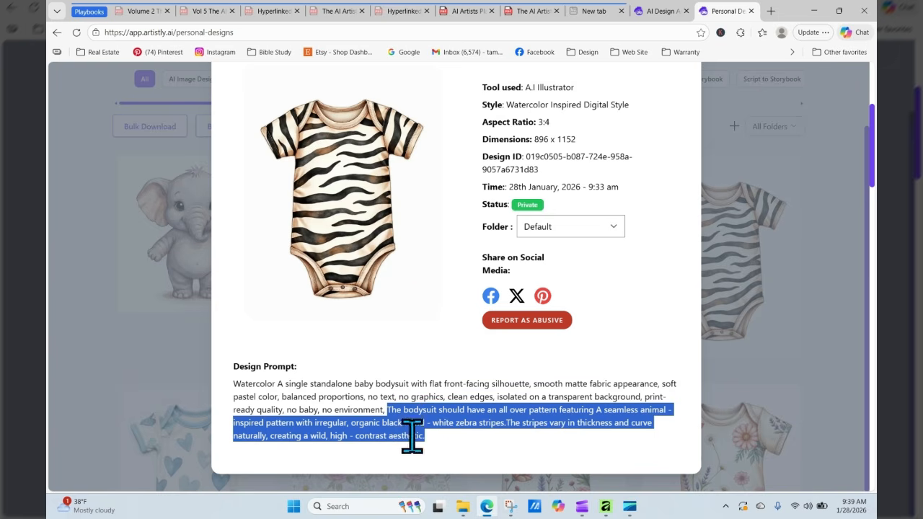
right_click(408, 438)
left_click(450, 225)
- Fix the missing space in 'stripes. The' in the zebra-bodysuit prompt and stylize the elephant
left_click(667, 12)
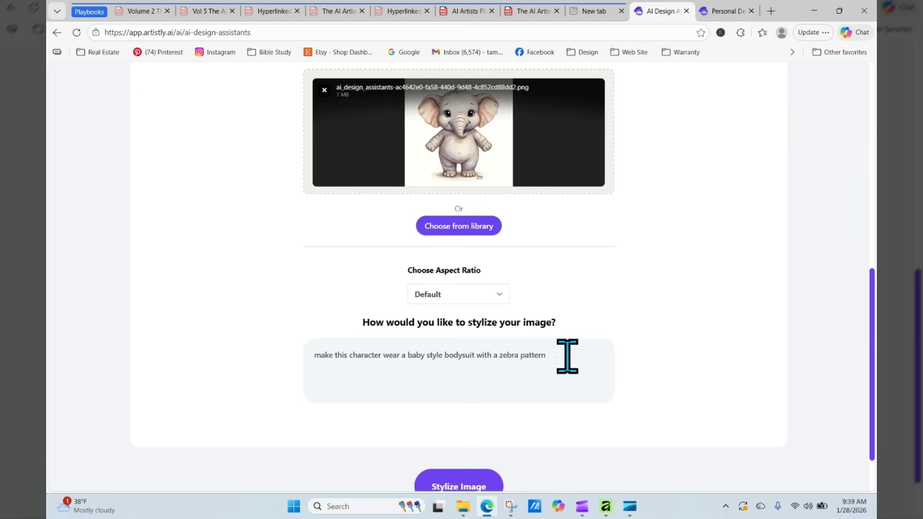
key("BackSpace")
key("BackSpace")
key("BackSpace")
key("BackSpace")
key("BackSpace")
key("BackSpace")
key("BackSpace")
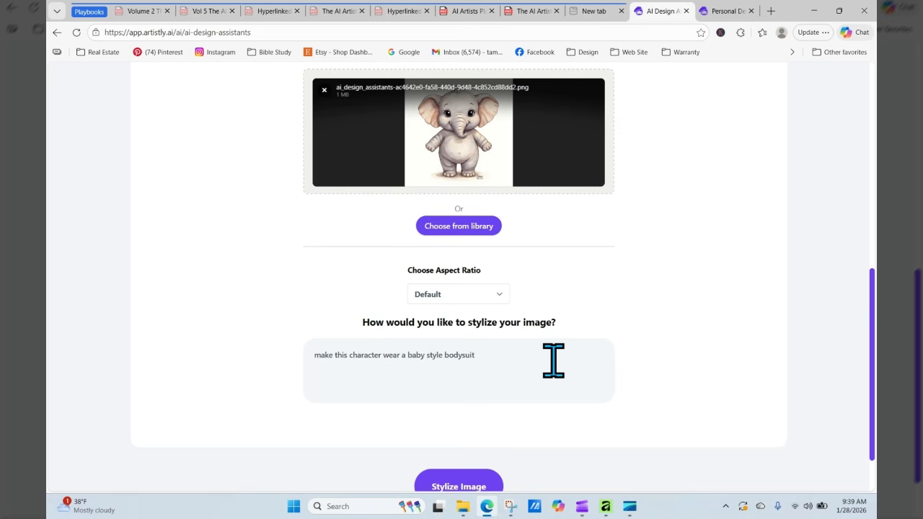
right_click(540, 361)
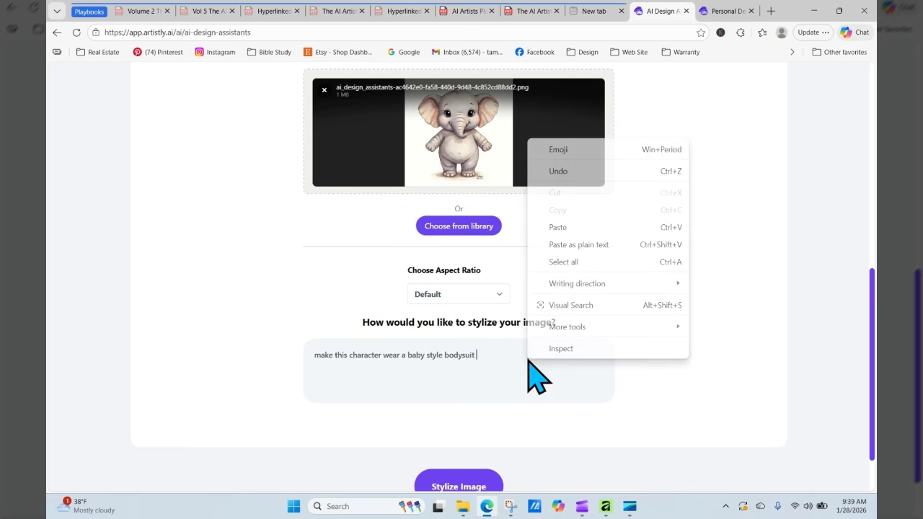
left_click(565, 232)
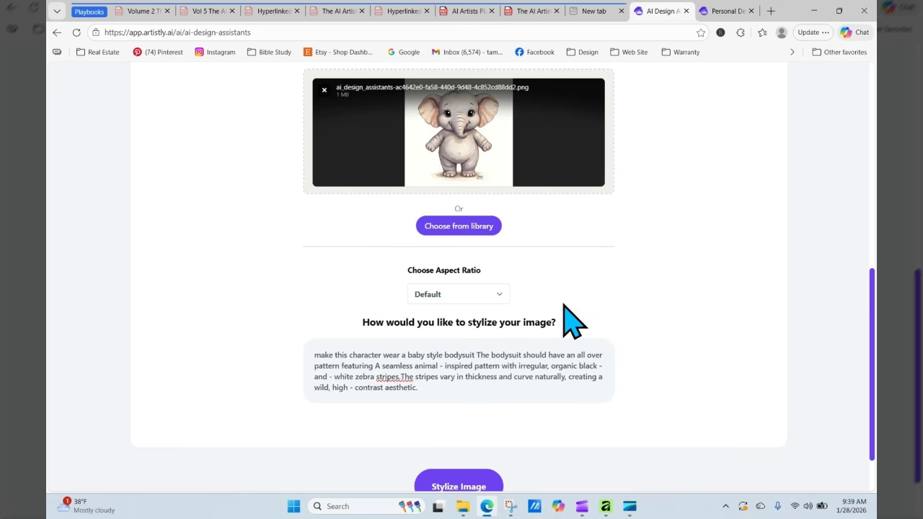
left_click(401, 377)
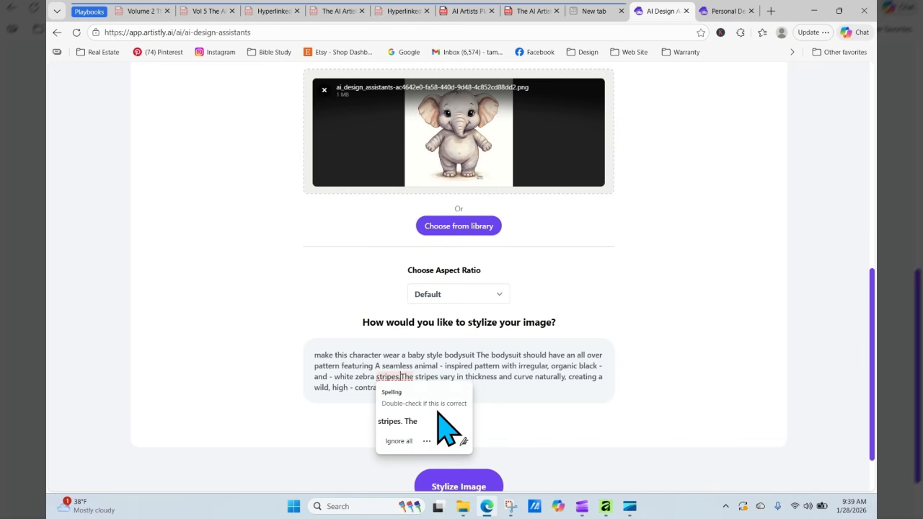
left_click(438, 421)
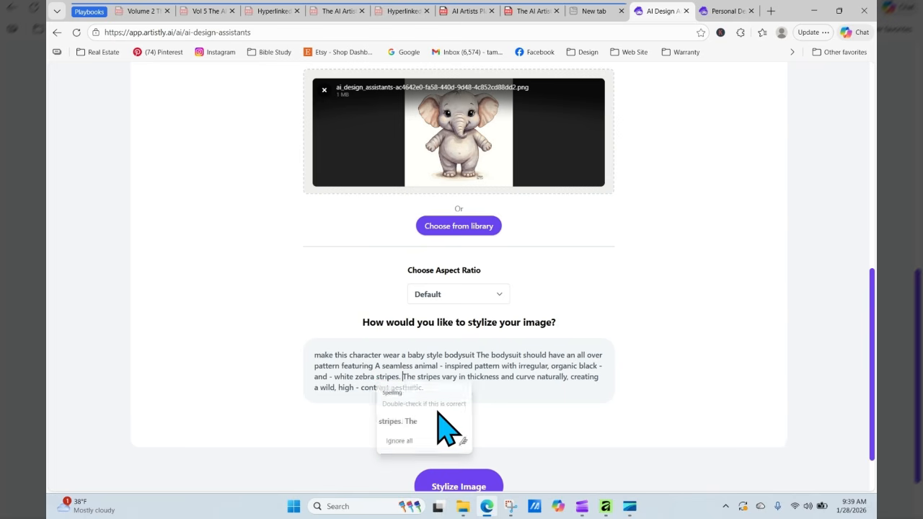
left_click(470, 485)
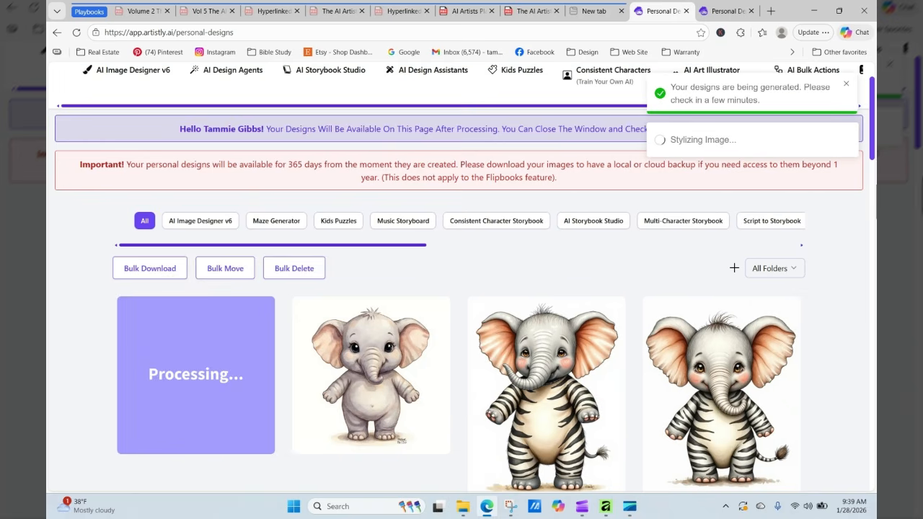
- Reload Personal Designs repeatedly until the new design shows as processing at the top
left_click(75, 32)
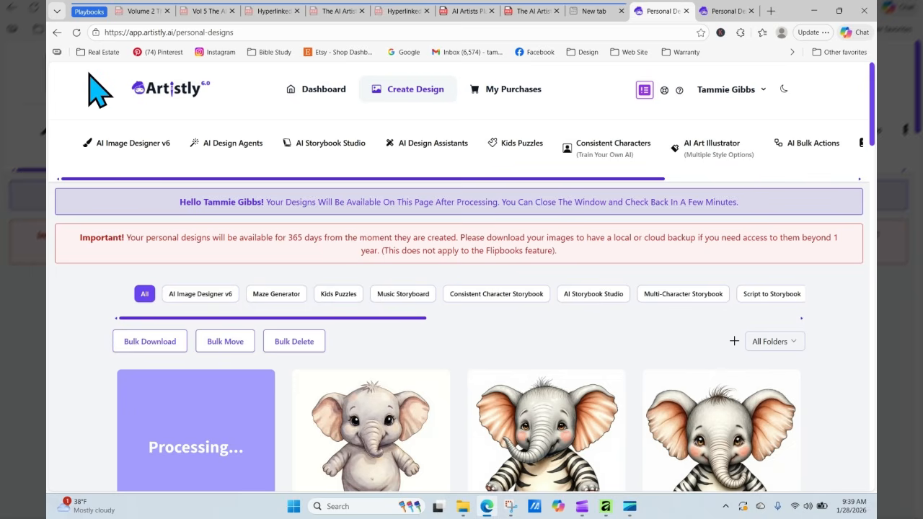
left_click(76, 32)
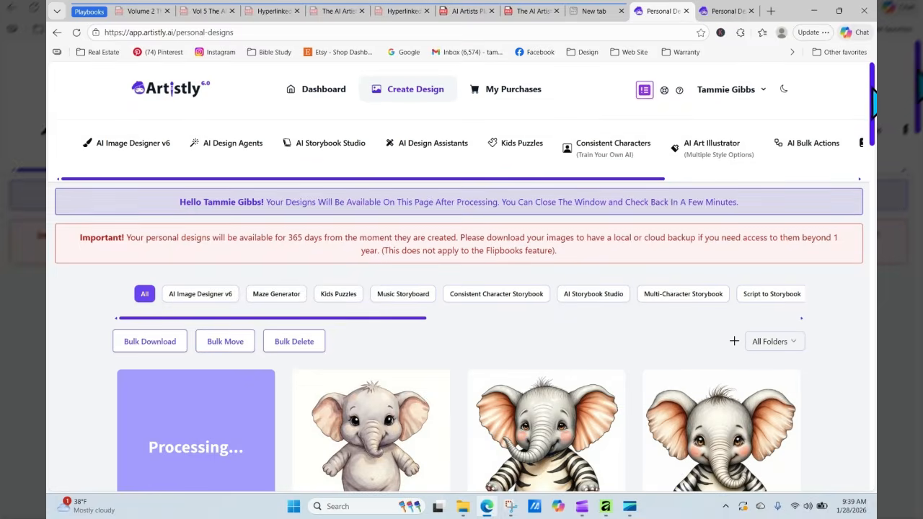
scroll(457, 206, "down", 3)
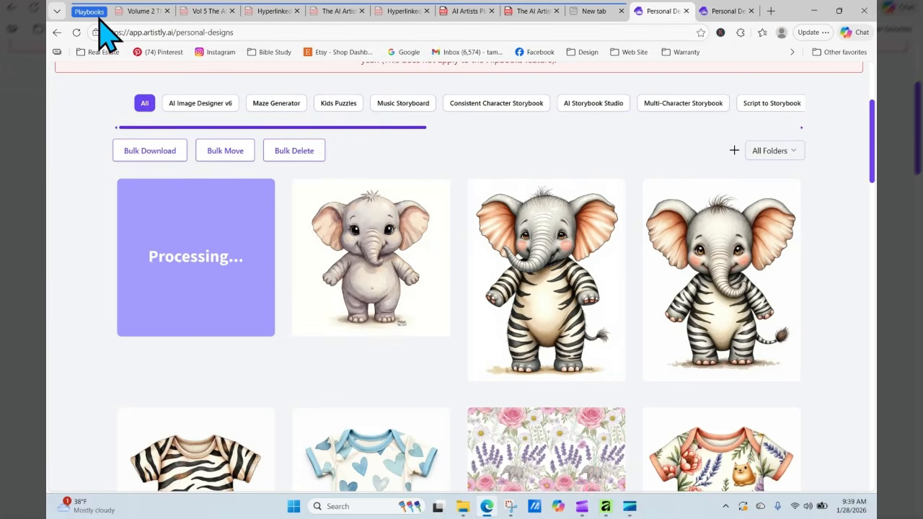
scroll(99, 116, "up", 3)
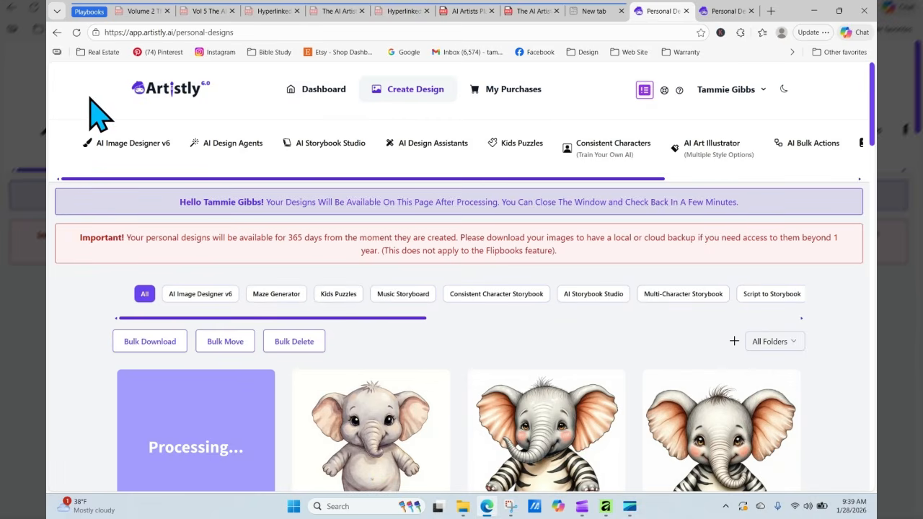
left_click(77, 33)
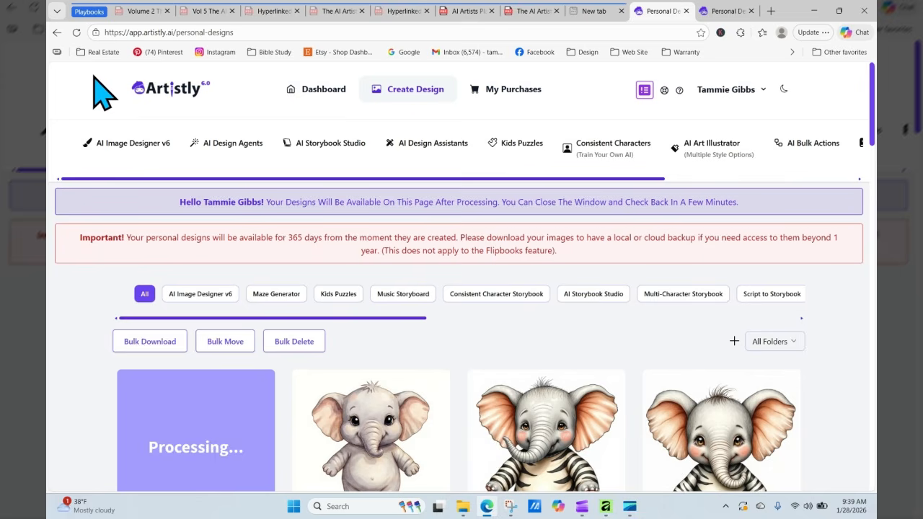
left_click(76, 33)
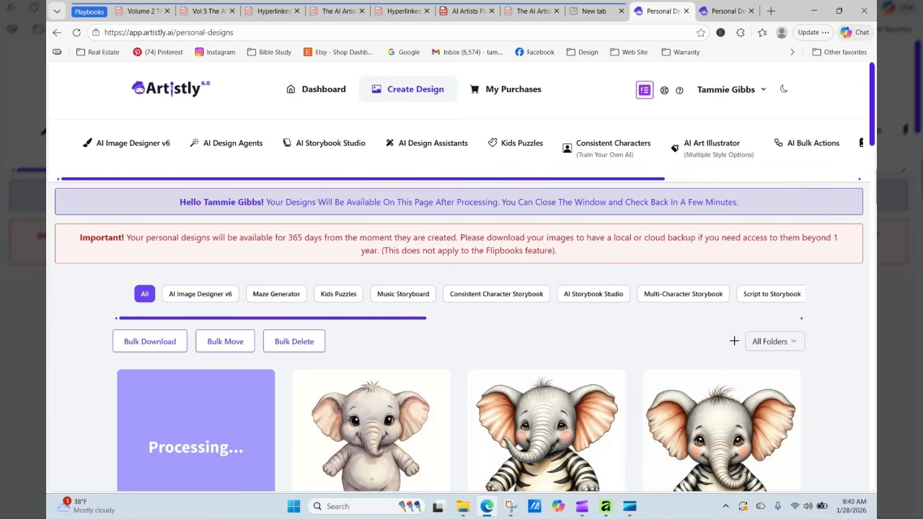
scroll(461, 289, "down", 5)
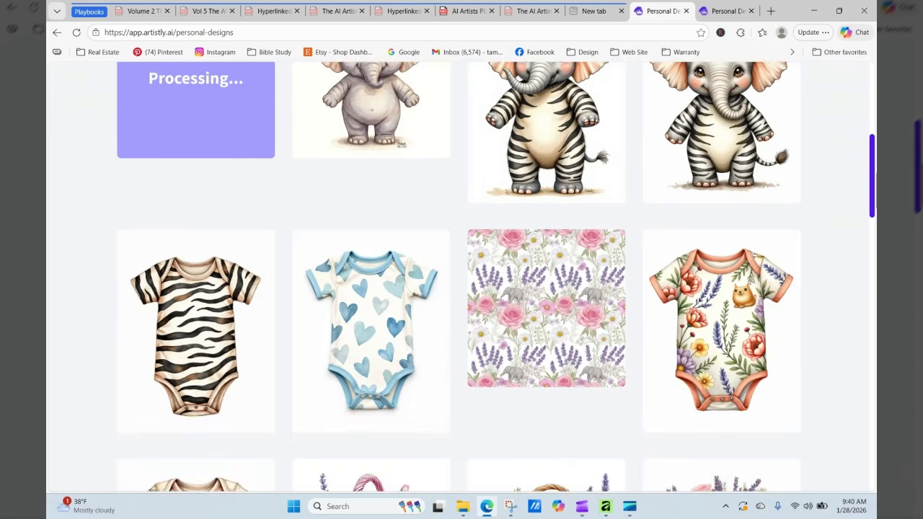
scroll(861, 175, "up", 1)
- Re-generate the watercolor zebra-bodysuit baby elephant design using Pencil Sketch Style
mouse_move(520, 212)
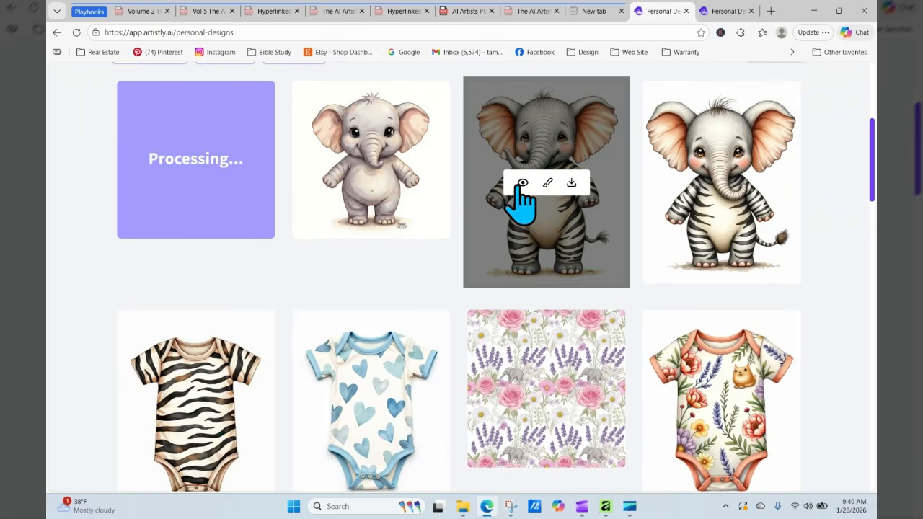
left_click(522, 183)
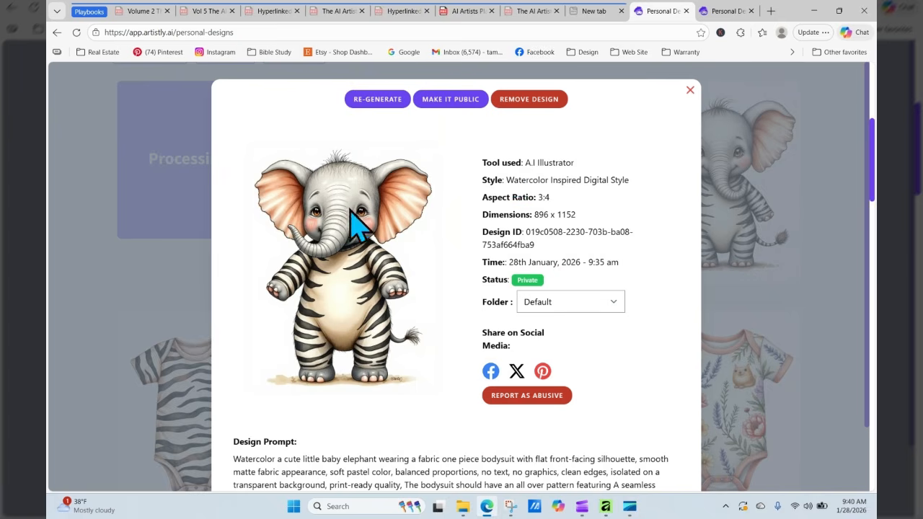
left_click(369, 99)
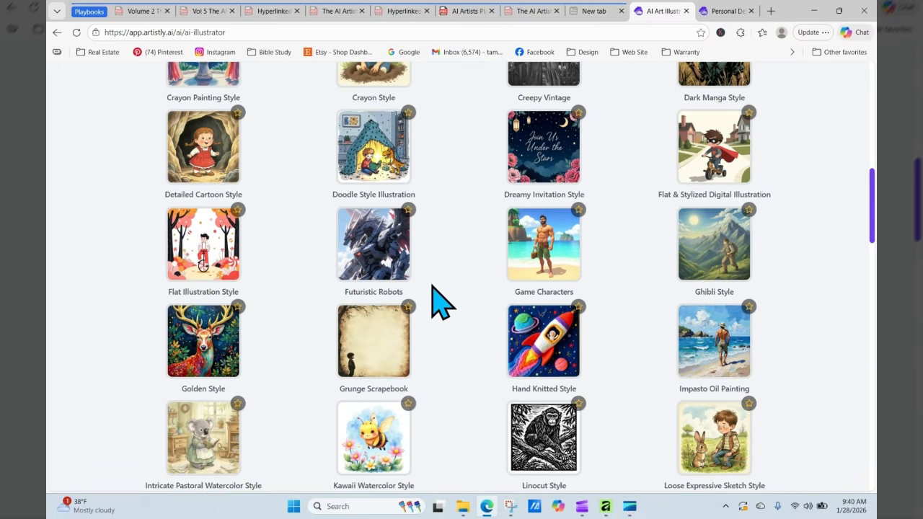
scroll(439, 300, "down", 2)
scroll(432, 292, "down", 15)
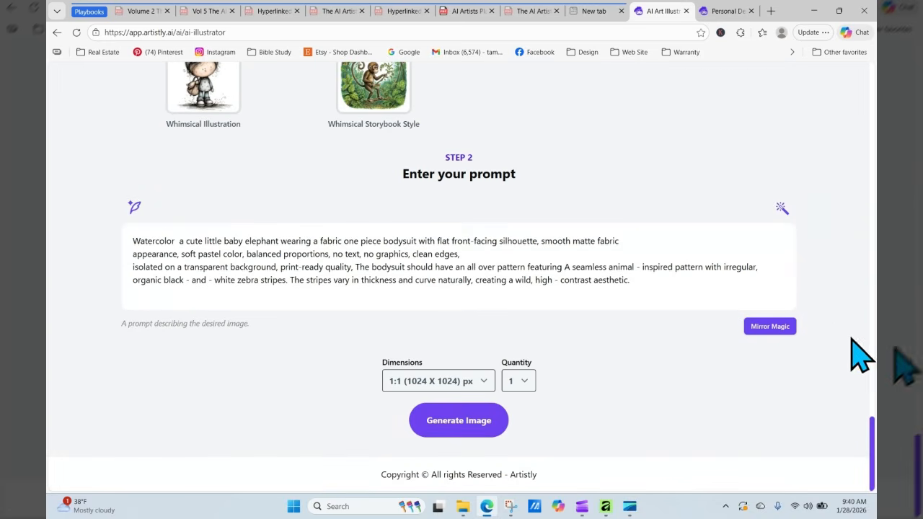
left_click_drag(872, 443, 870, 317)
scroll(870, 317, "down", 1)
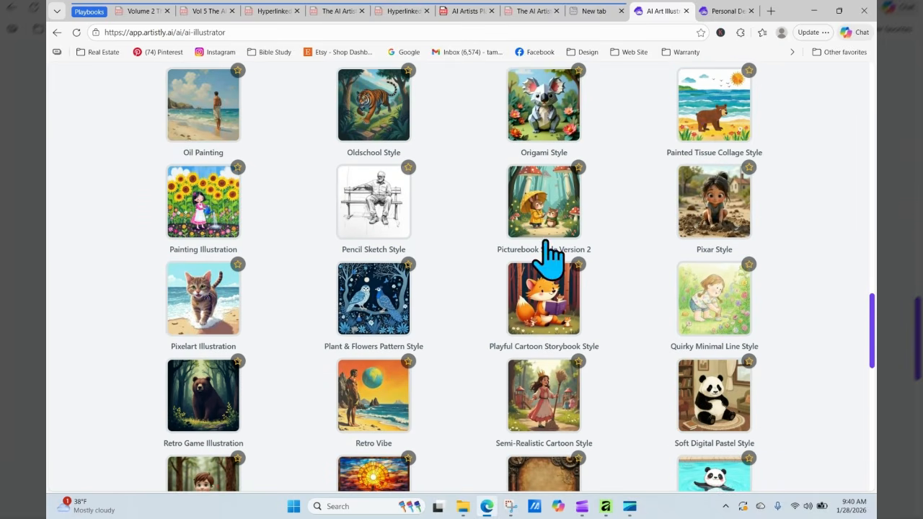
left_click(380, 177)
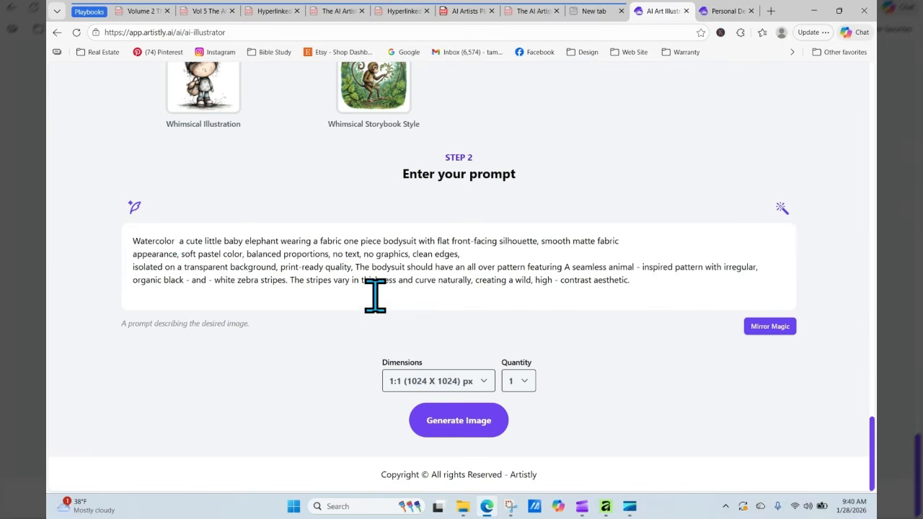
left_click(462, 421)
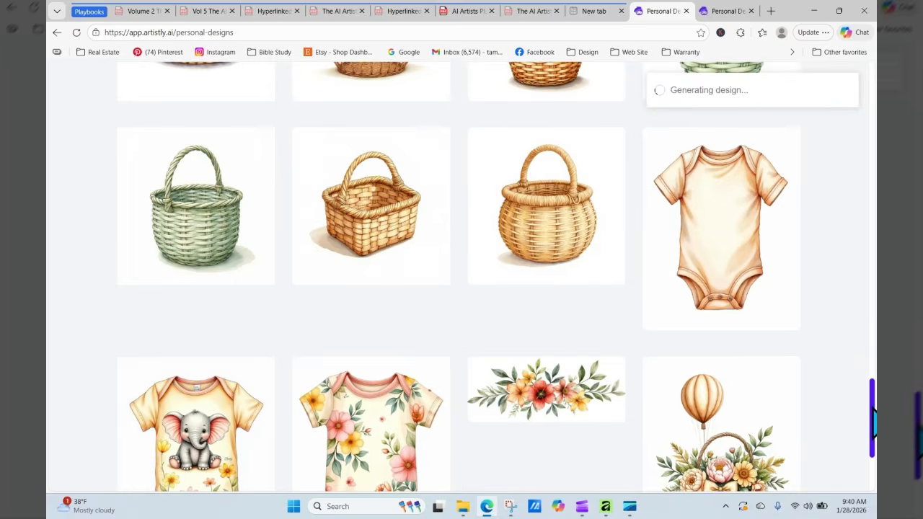
left_click_drag(873, 409, 872, 121)
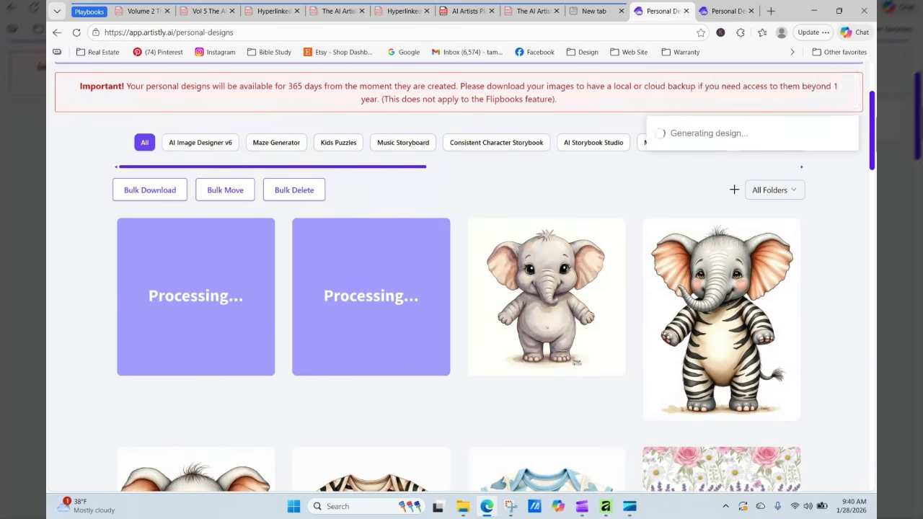
- Refresh the gallery and inspect the finished pencil-sketch zebra elephant's details
left_click(75, 32)
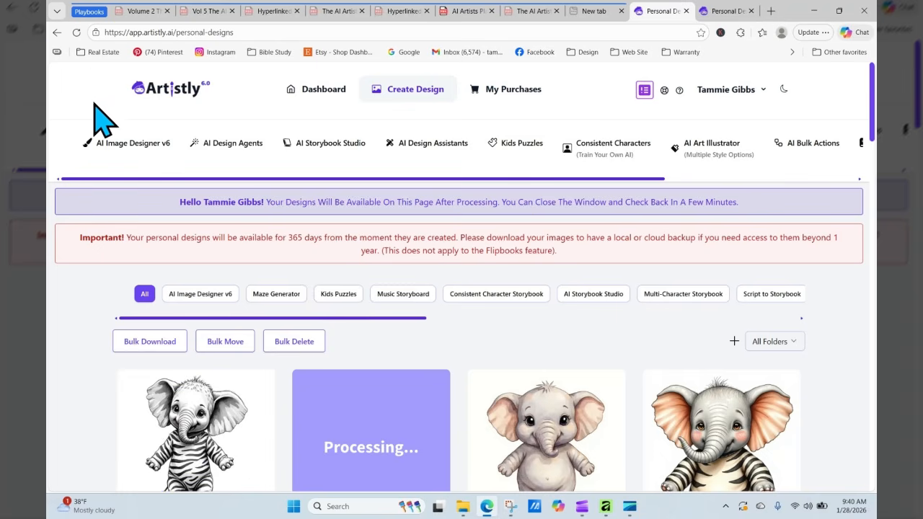
left_click(173, 450)
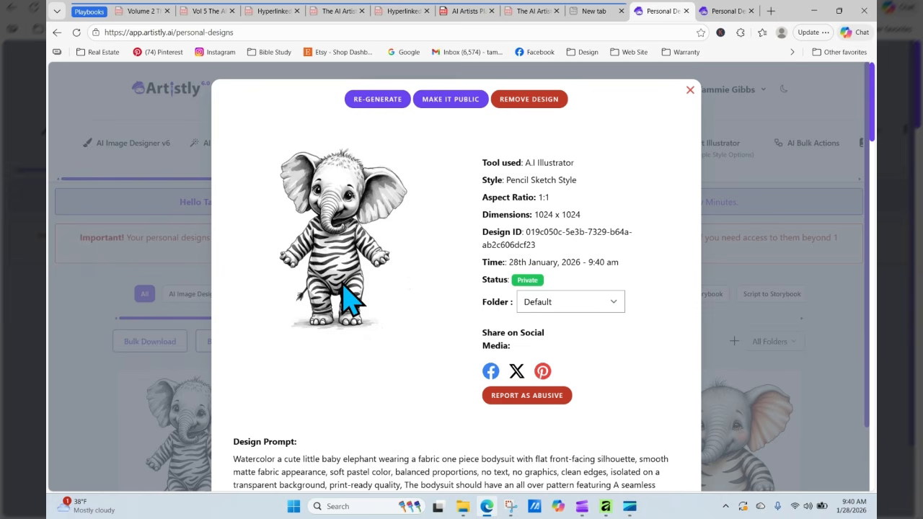
left_click(690, 90)
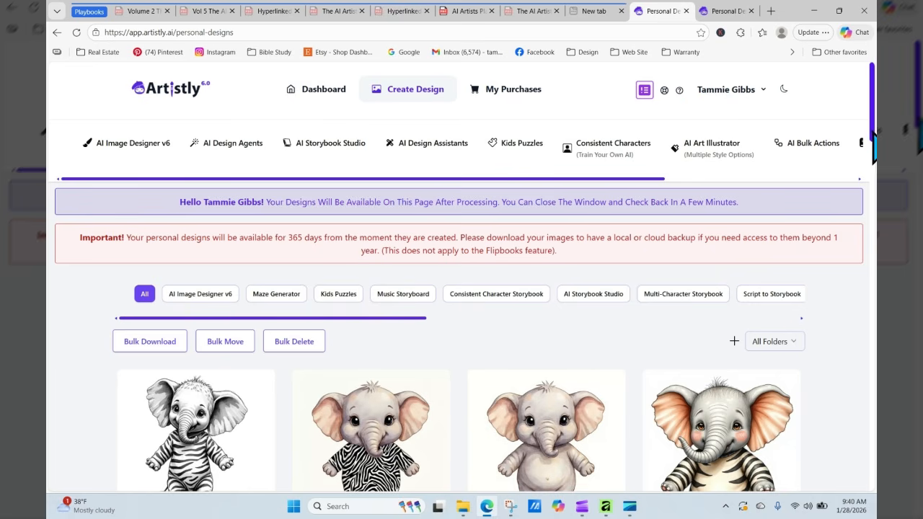
- Inspect the watercolor elephant in a zebra bodysuit's details, then browse the gallery
scroll(461, 289, "down", 2)
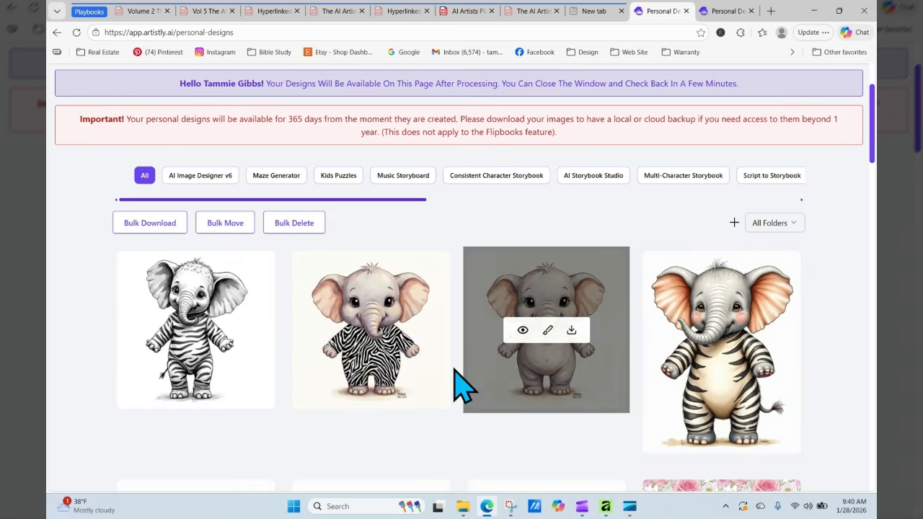
left_click(348, 330)
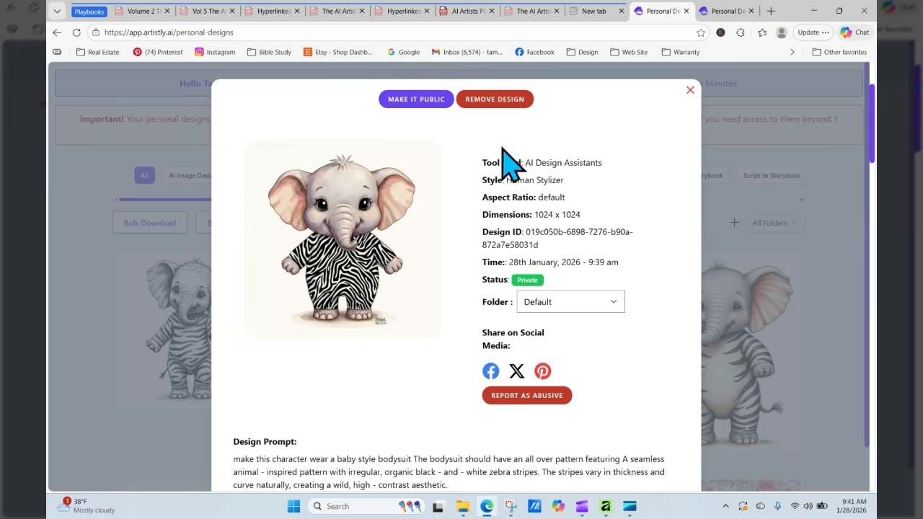
left_click(689, 90)
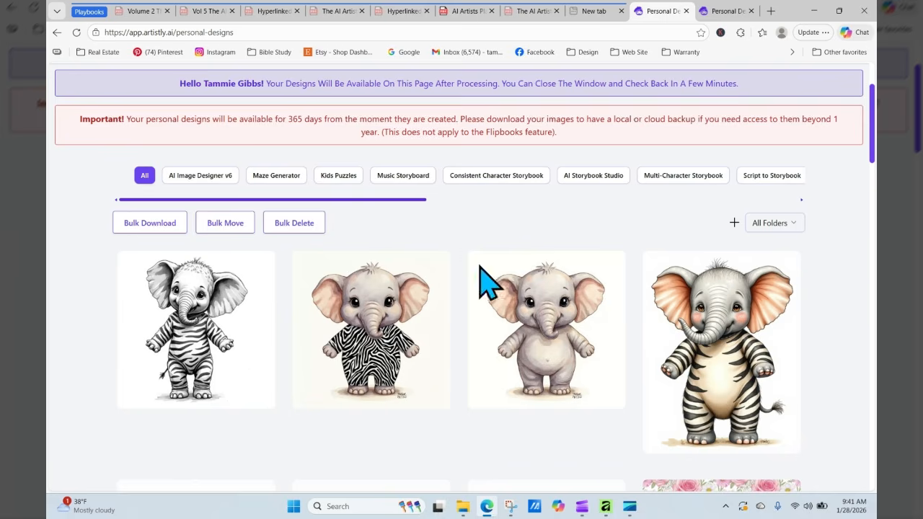
scroll(873, 147, "down", 6)
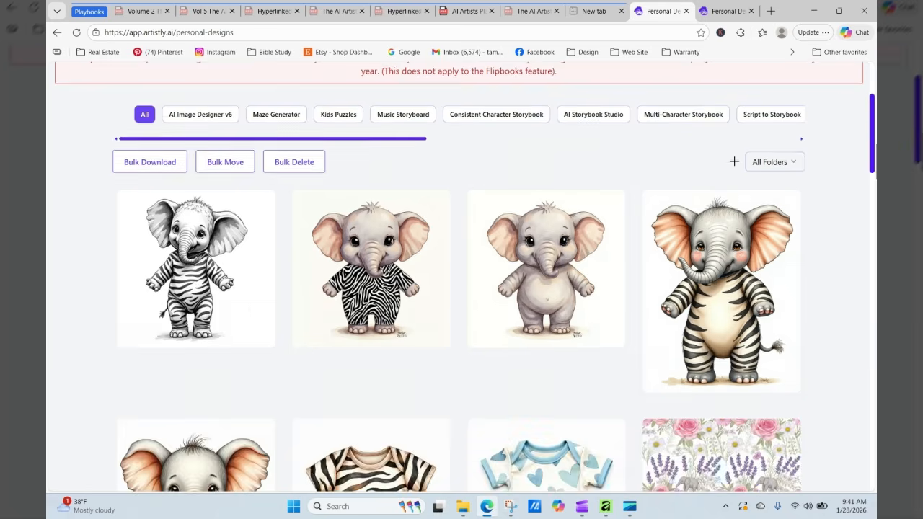
scroll(459, 277, "up", 2)
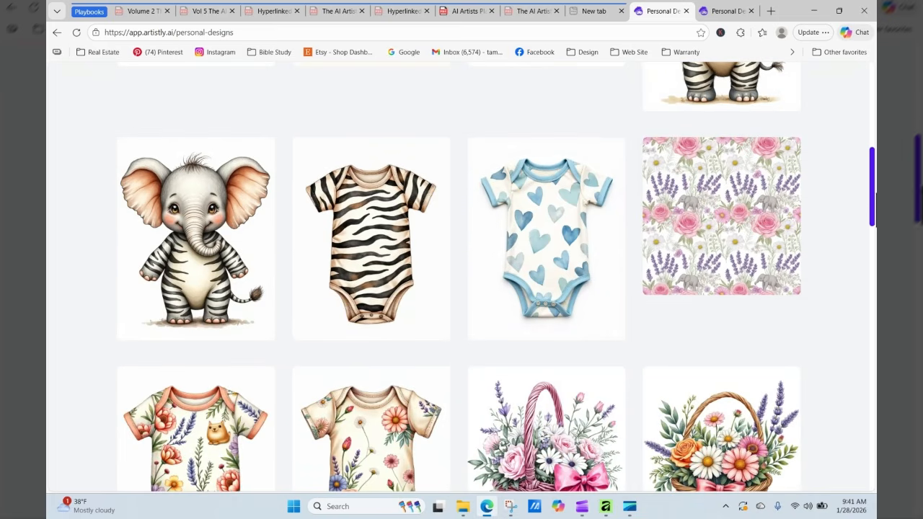
mouse_move(351, 193)
left_click_drag(872, 208, 811, 101)
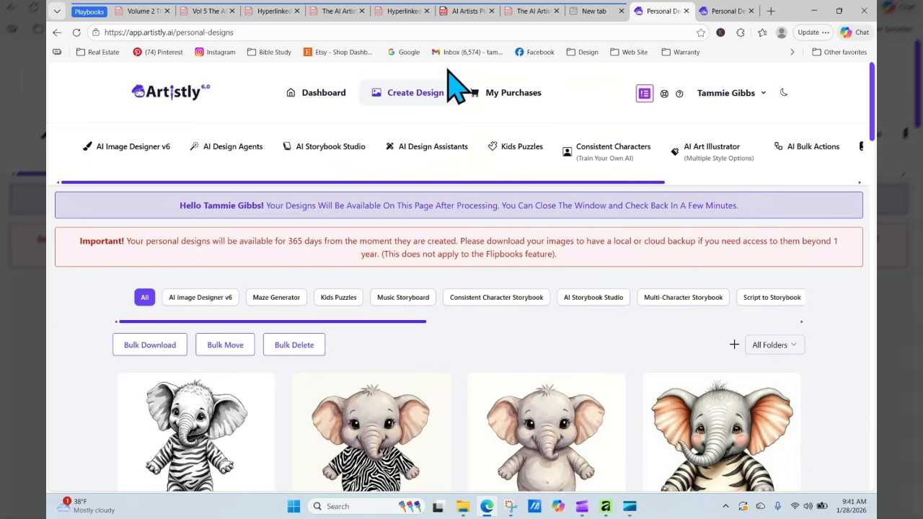
- Switch to the Mastering Objects playbook PDF in Edge
left_click(470, 11)
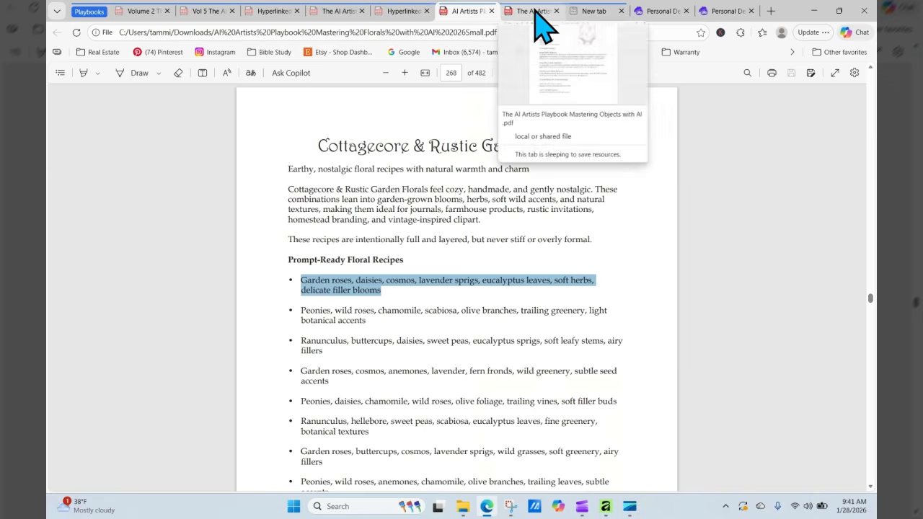
left_click(537, 13)
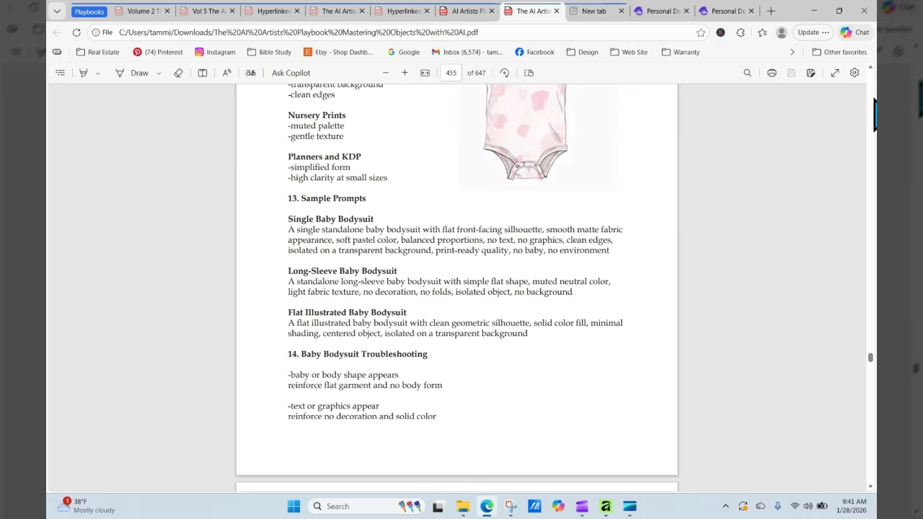
scroll(872, 371, "down", 3)
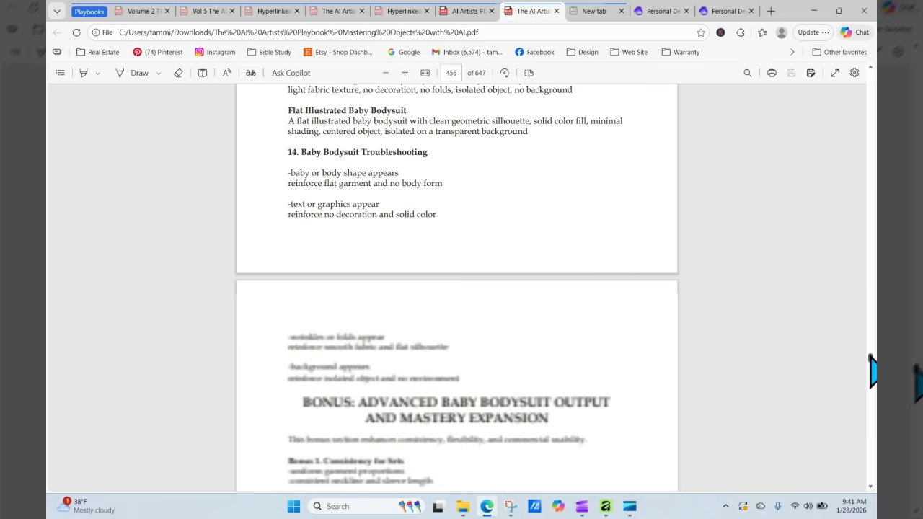
scroll(872, 371, "down", 15)
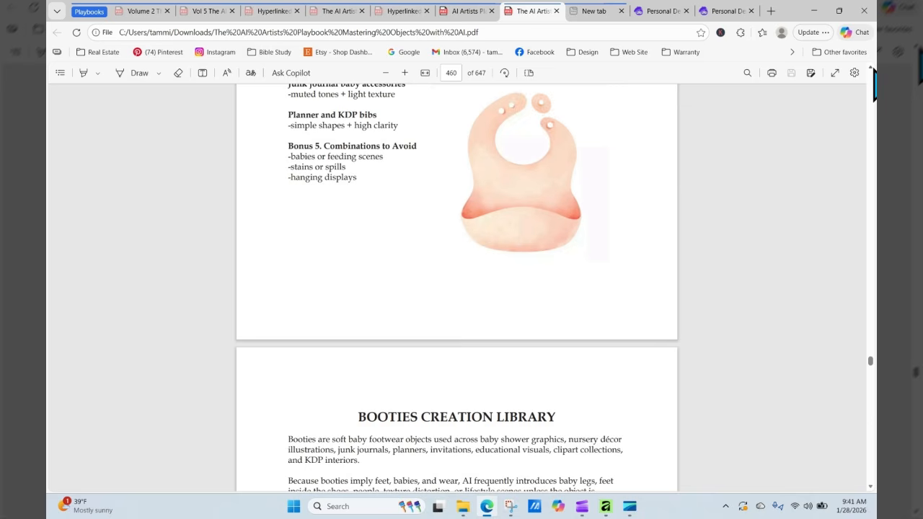
scroll(874, 80, "up", 10)
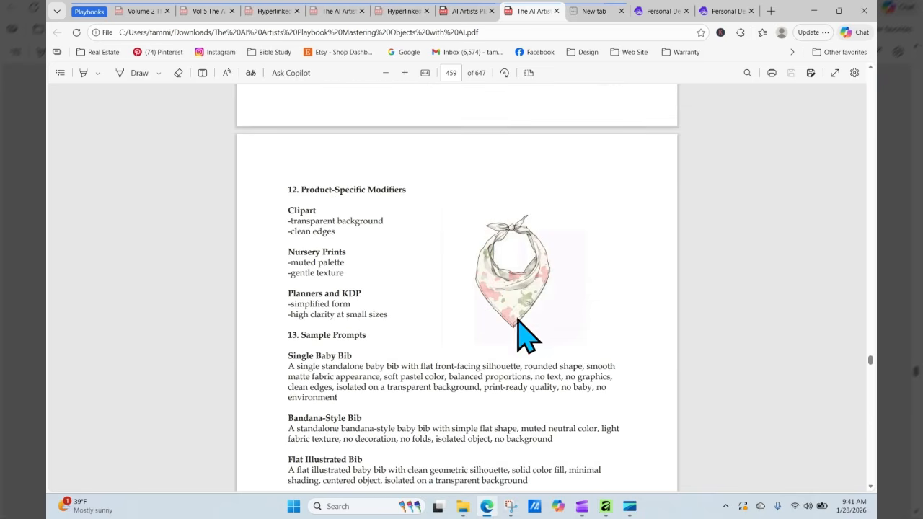
- Scroll past the baby bib and blanket pages, then jump back to the Introduction on page 10
left_click(871, 69)
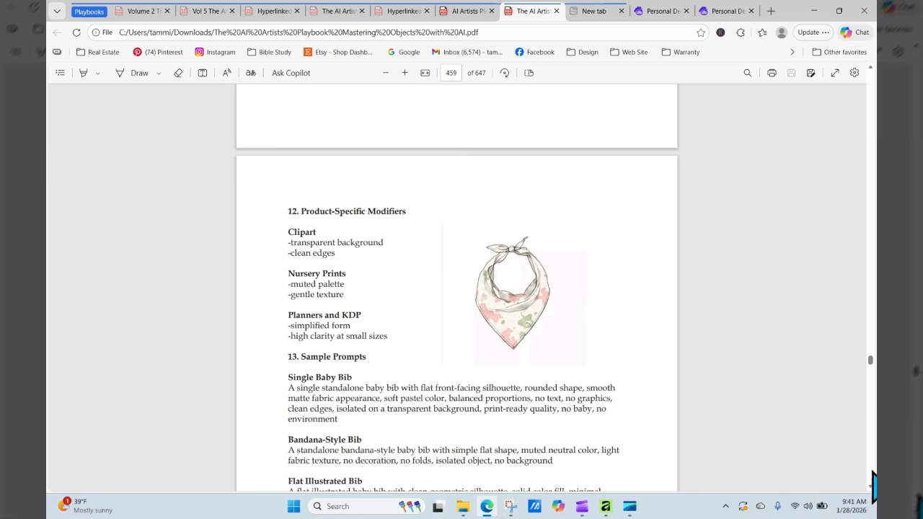
scroll(872, 490, "down", 7)
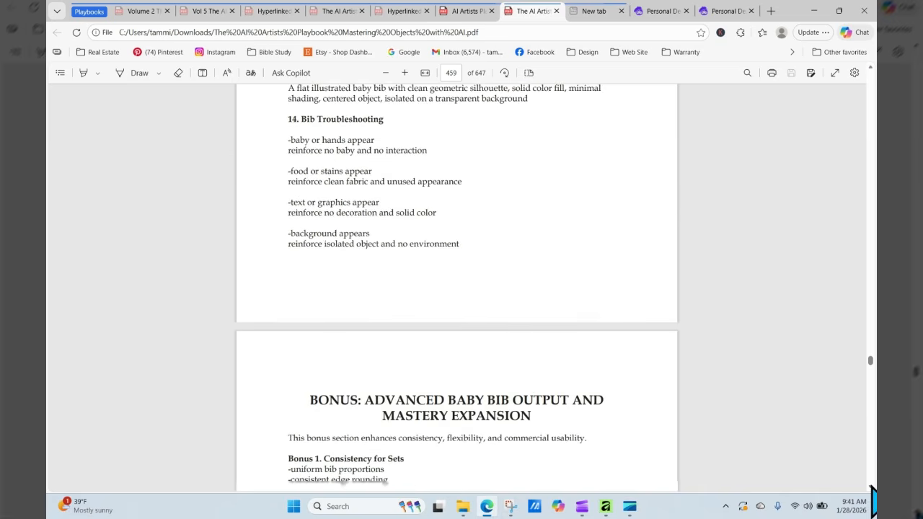
scroll(872, 490, "down", 10)
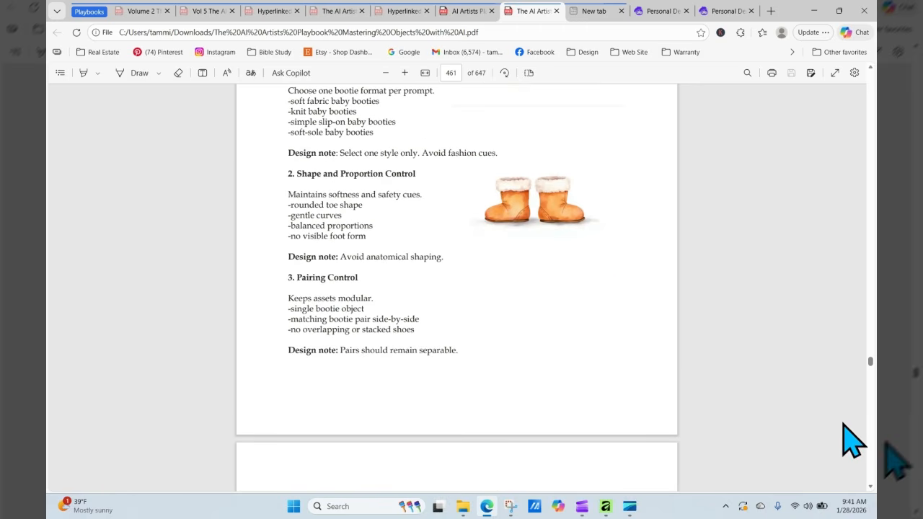
scroll(872, 491, "down", 10)
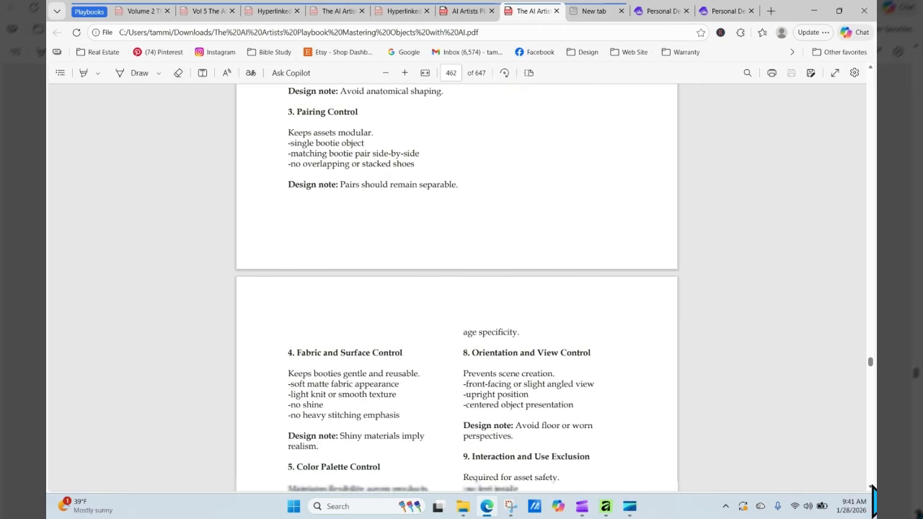
scroll(872, 491, "down", 10)
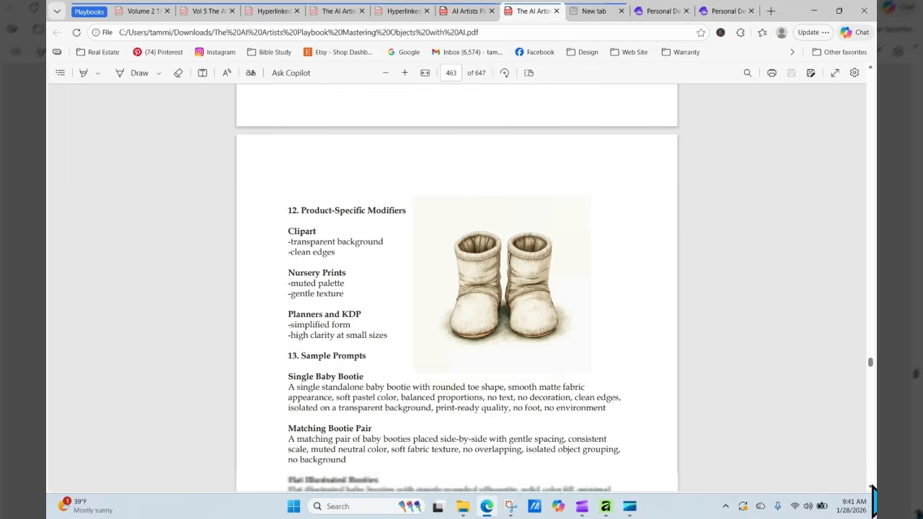
scroll(872, 491, "down", 10)
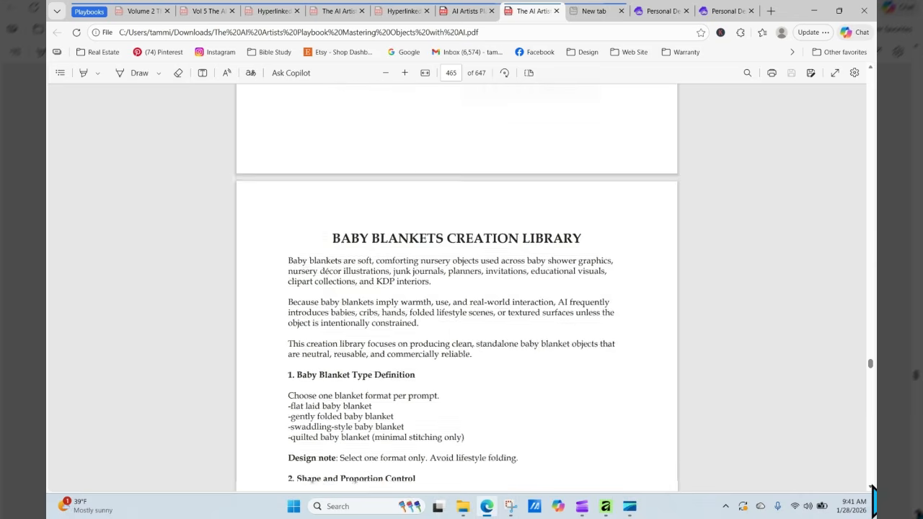
scroll(872, 490, "down", 8)
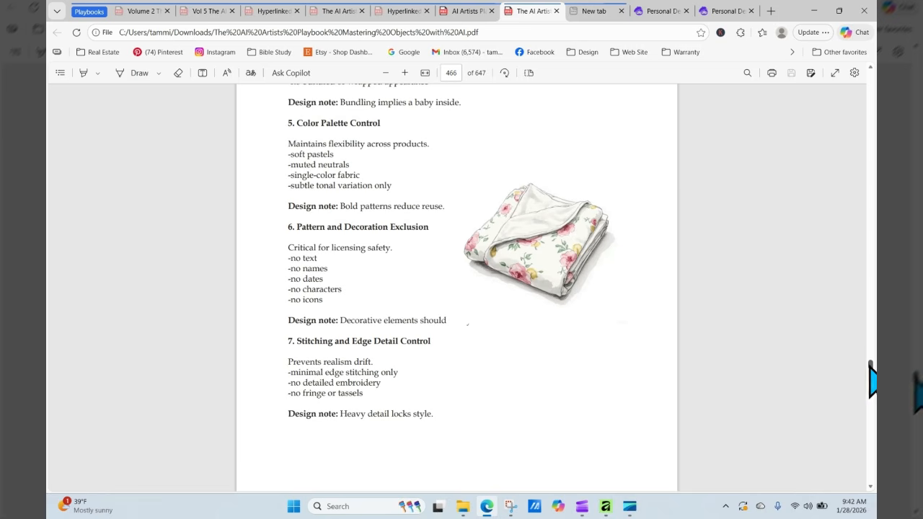
left_click_drag(871, 376, 871, 81)
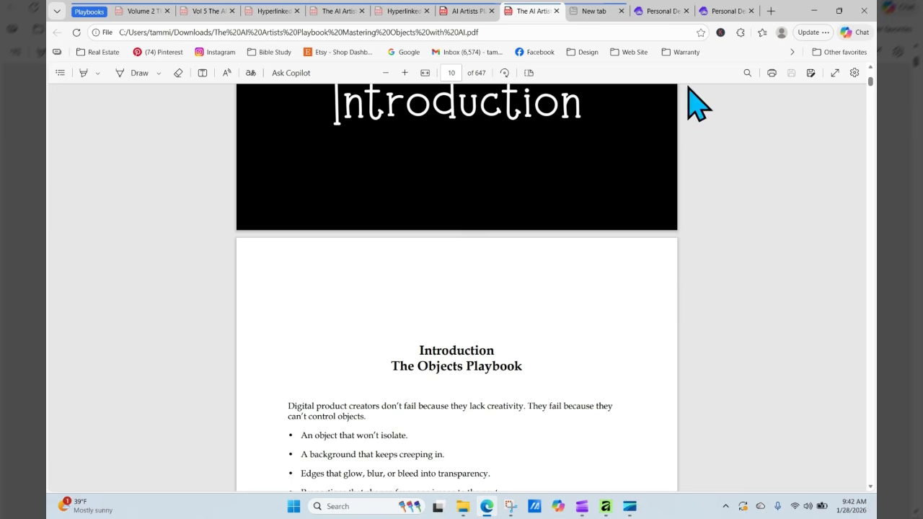
- Go to the page-5 Table of Contents and open the Jars and Bottles Creation Library
left_click(454, 73)
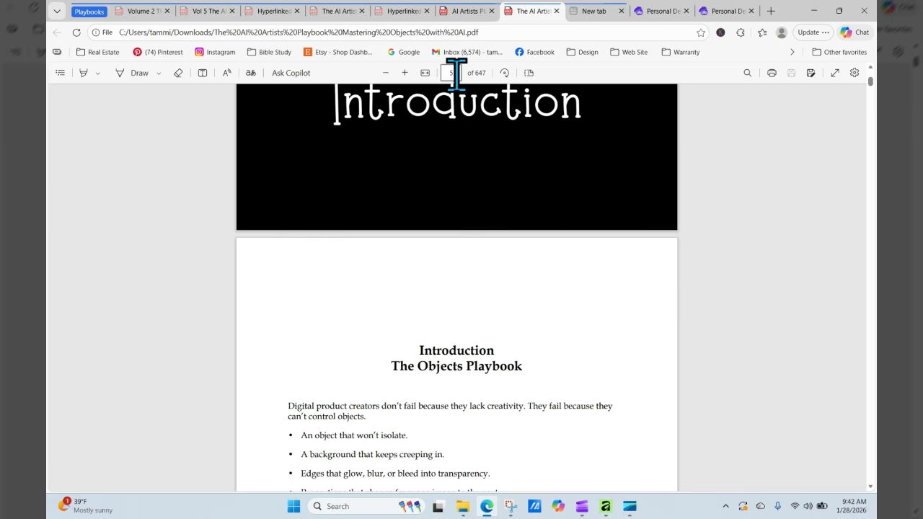
type("5")
key("Return")
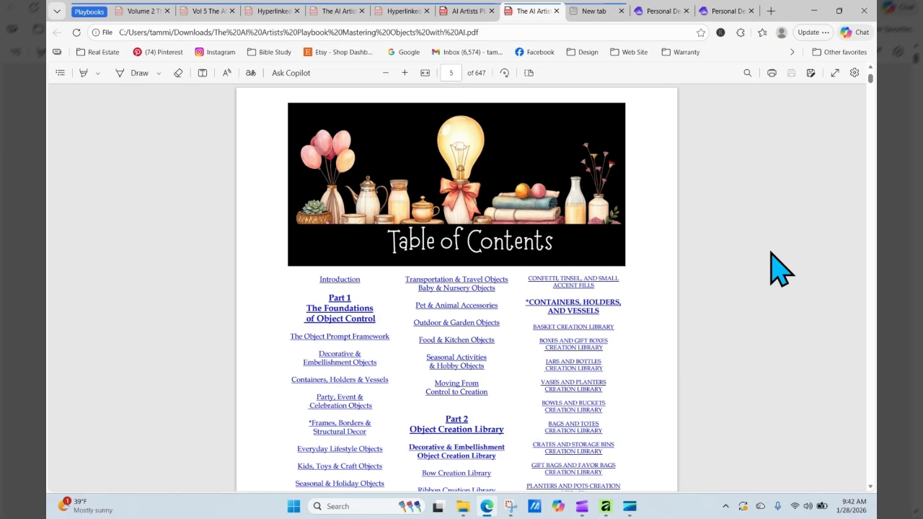
scroll(780, 270, "down", 3)
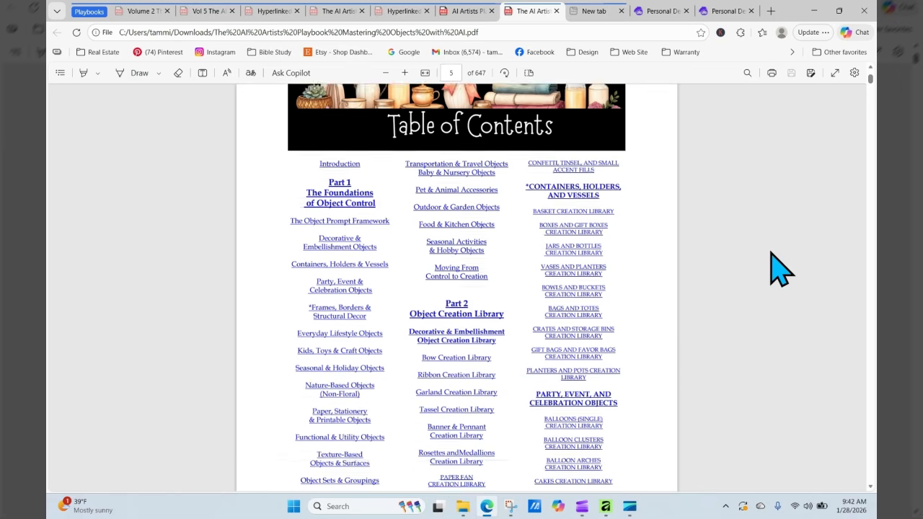
left_click(571, 213)
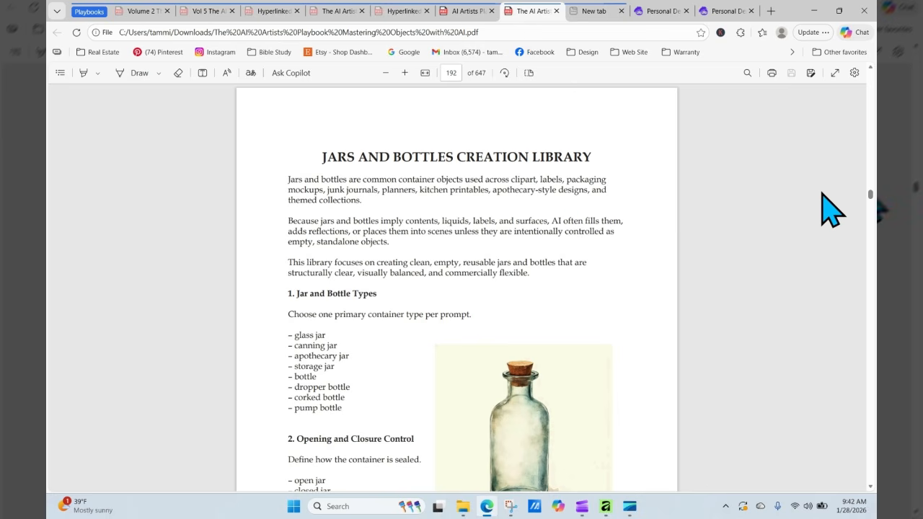
- Copy the Open Jar with Lid sample prompt from page 194 and return to Artistly
scroll(822, 193, "down", 3)
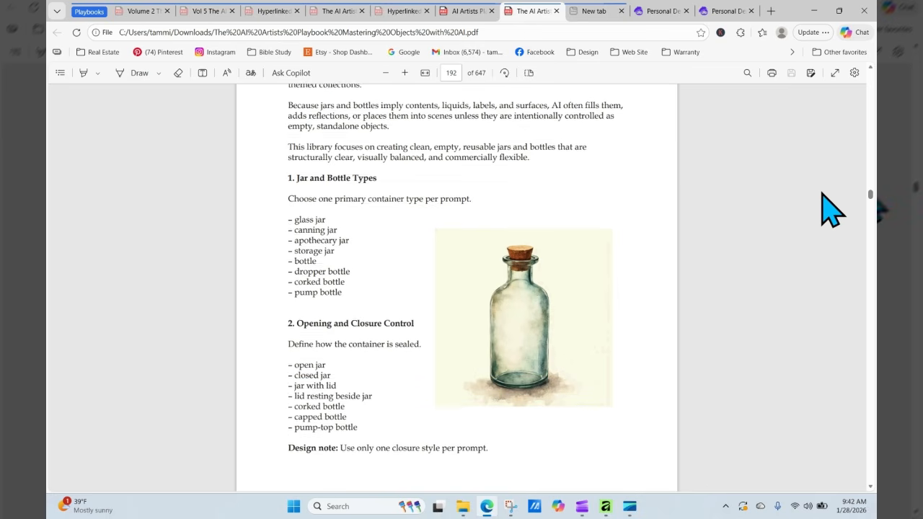
scroll(822, 193, "down", 1)
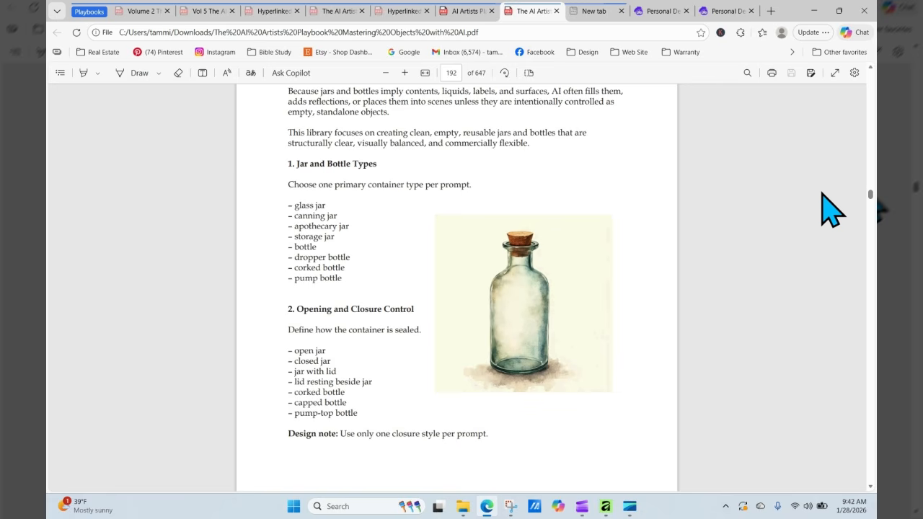
scroll(823, 194, "down", 1)
scroll(822, 193, "down", 2)
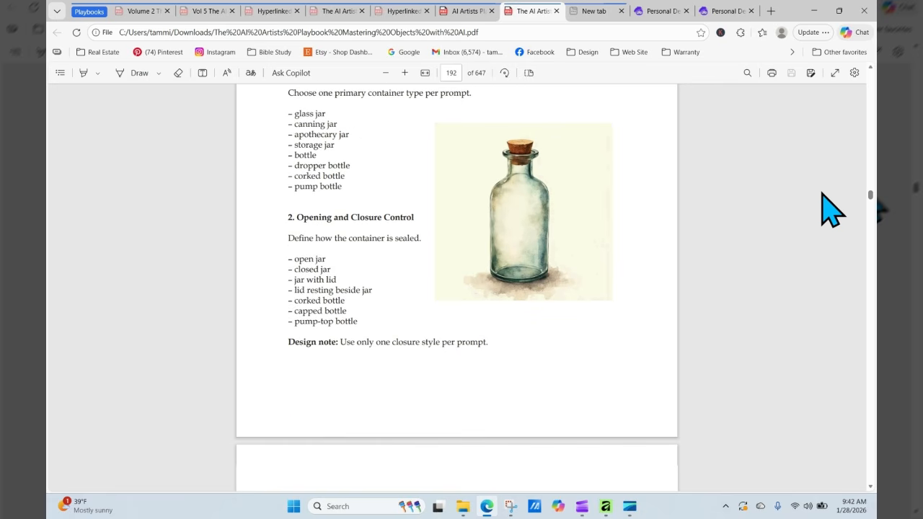
scroll(823, 194, "down", 10)
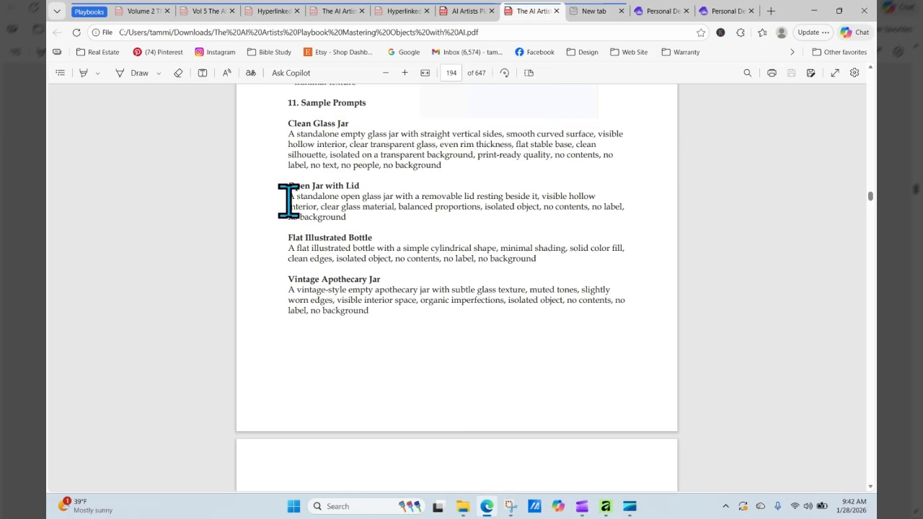
left_click_drag(292, 200, 344, 216)
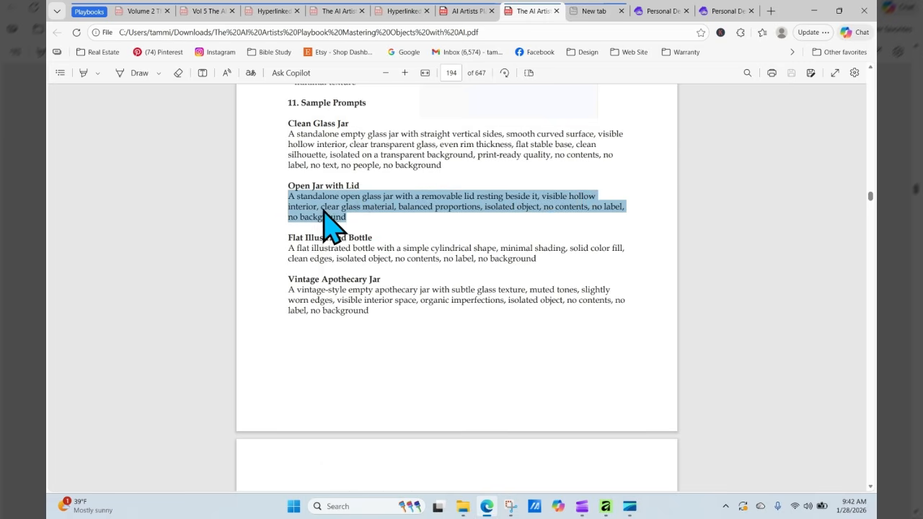
right_click(330, 215)
left_click(364, 254)
left_click(661, 11)
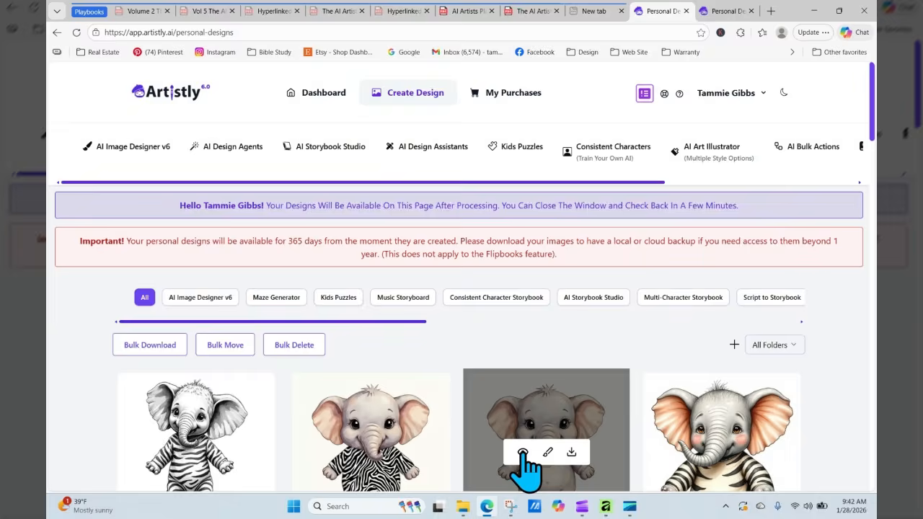
- Open the pink woven basket design and start regenerating from it
left_click(523, 453)
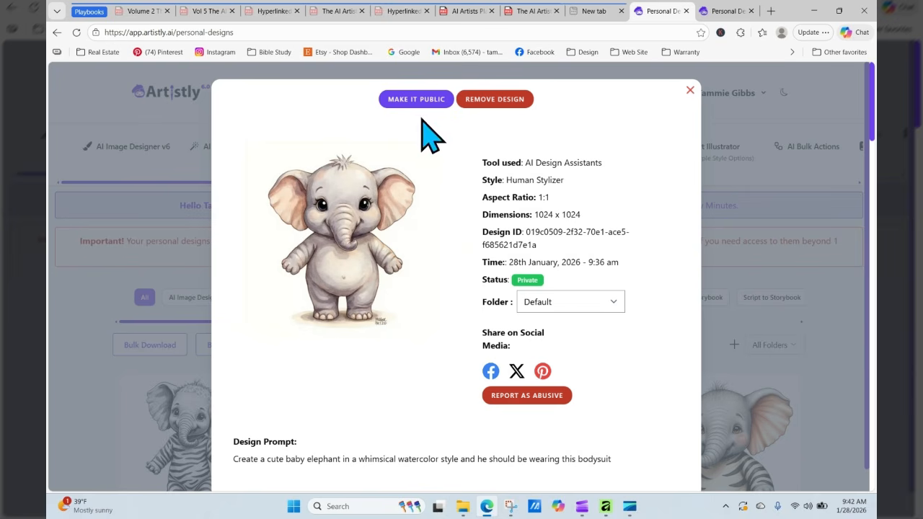
left_click(689, 91)
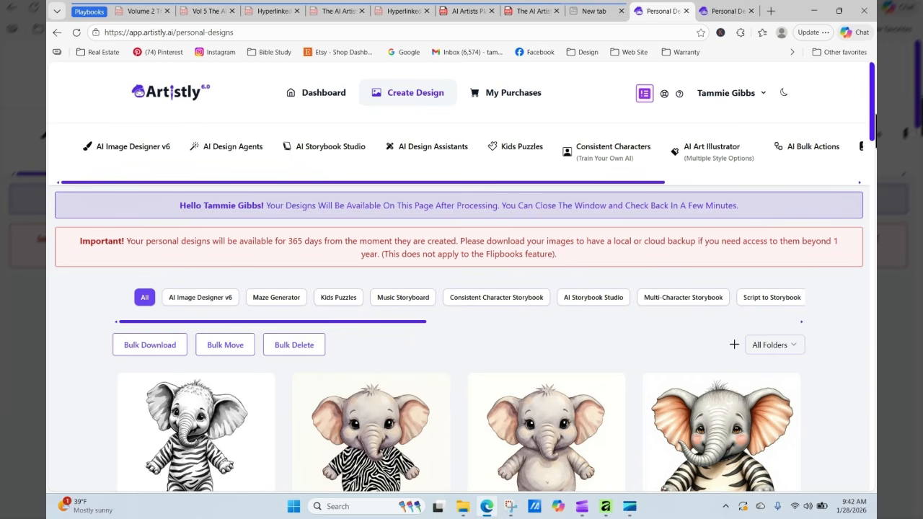
scroll(873, 116, "down", 9)
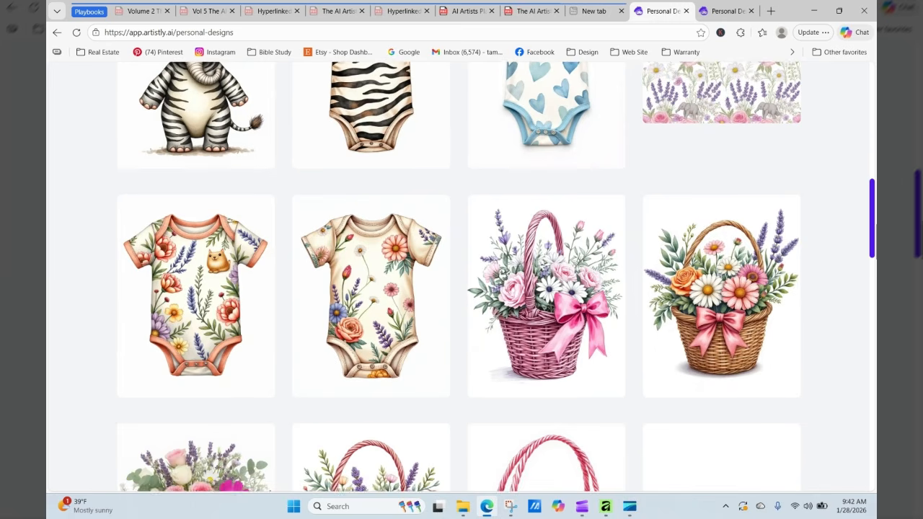
left_click(523, 301)
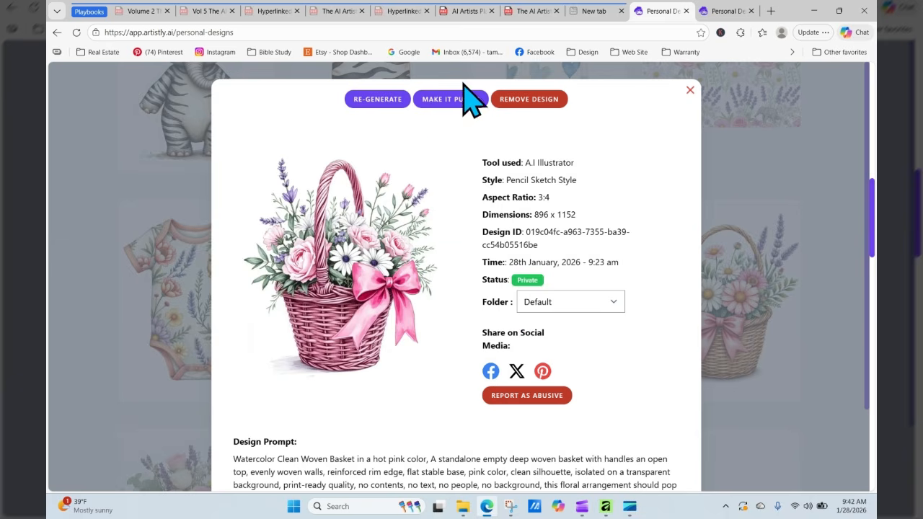
left_click(385, 97)
- Replace the basket prompt with the copied open glass jar prompt and generate the image
scroll(456, 223, "down", 15)
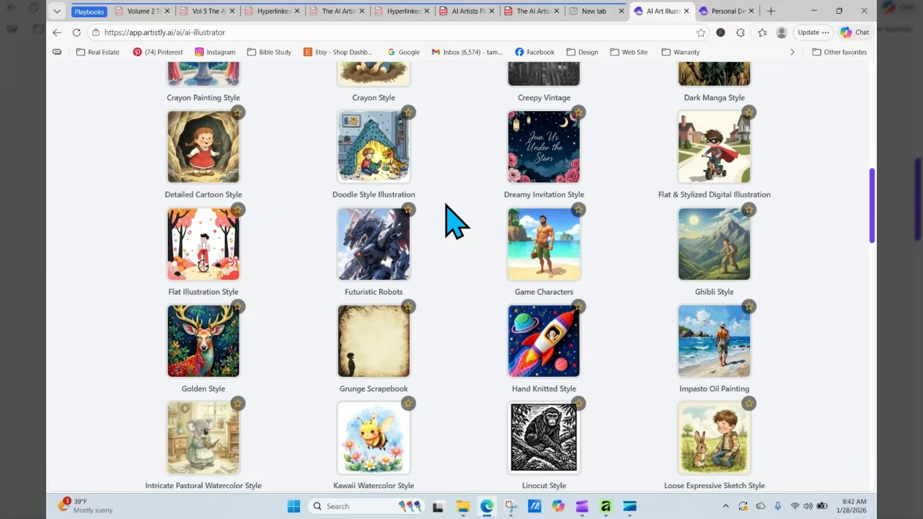
scroll(432, 259, "down", 2)
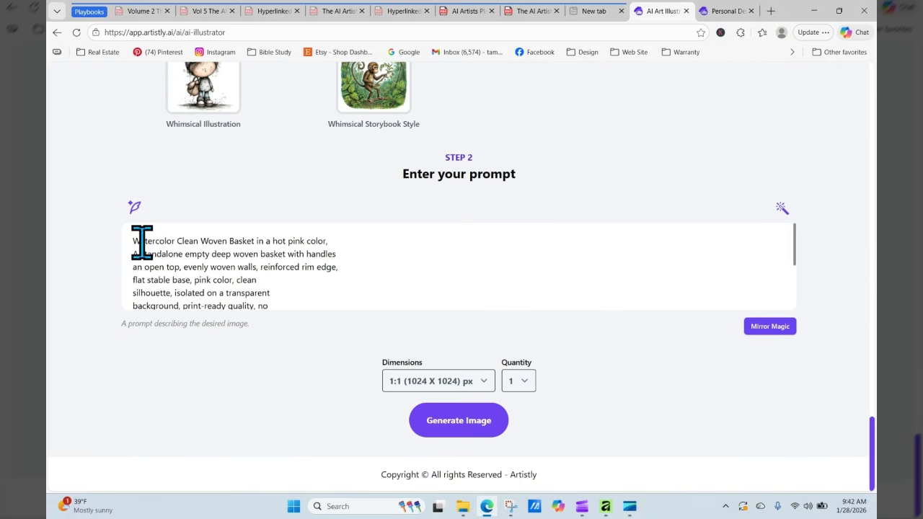
left_click_drag(175, 245, 309, 350)
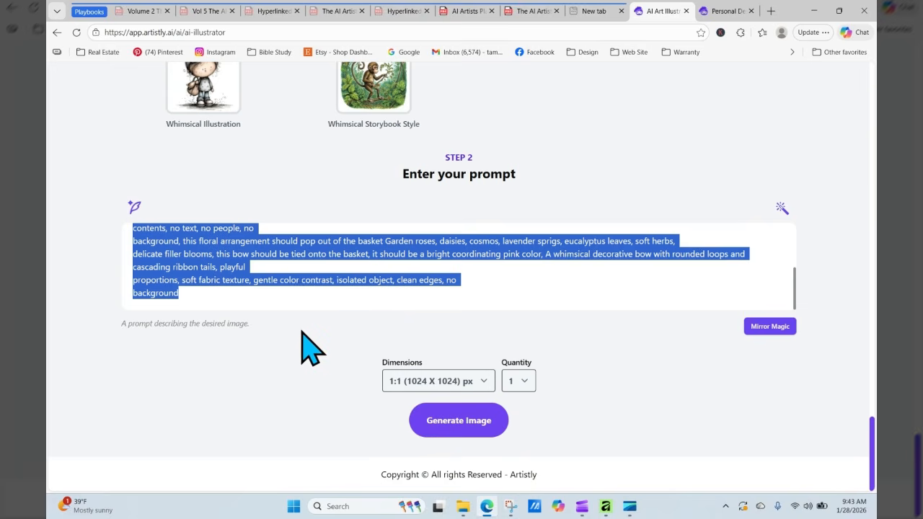
right_click(214, 256)
left_click(244, 284)
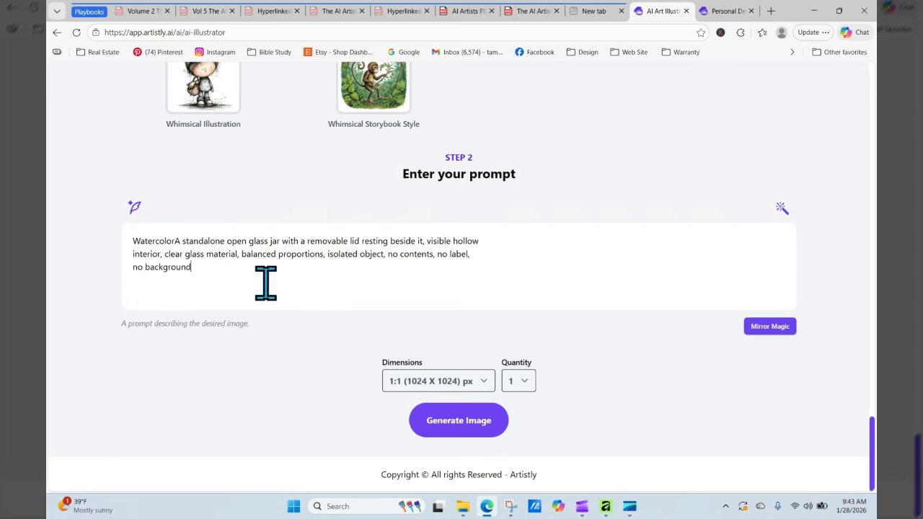
left_click(473, 418)
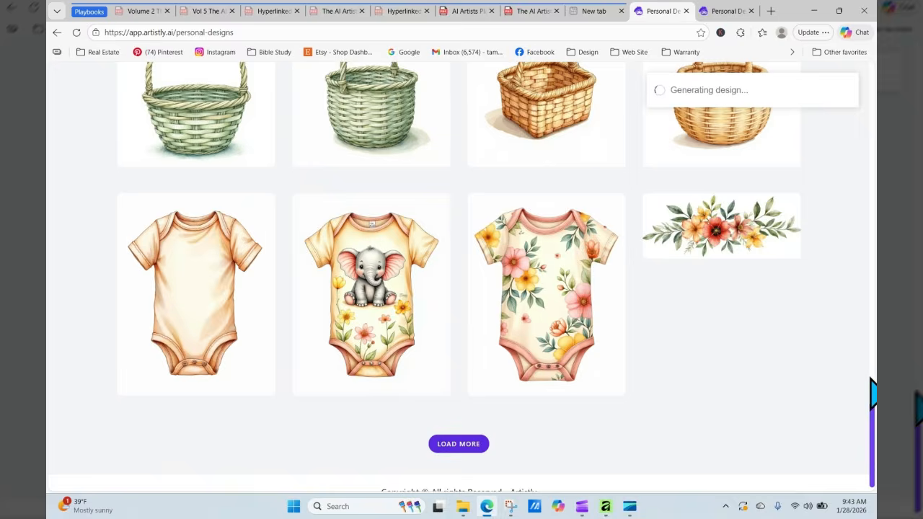
- Reload the gallery and view the finished open glass jar's details: Pencil Sketch Style, 1024 x 1024
left_click_drag(873, 403, 872, 331)
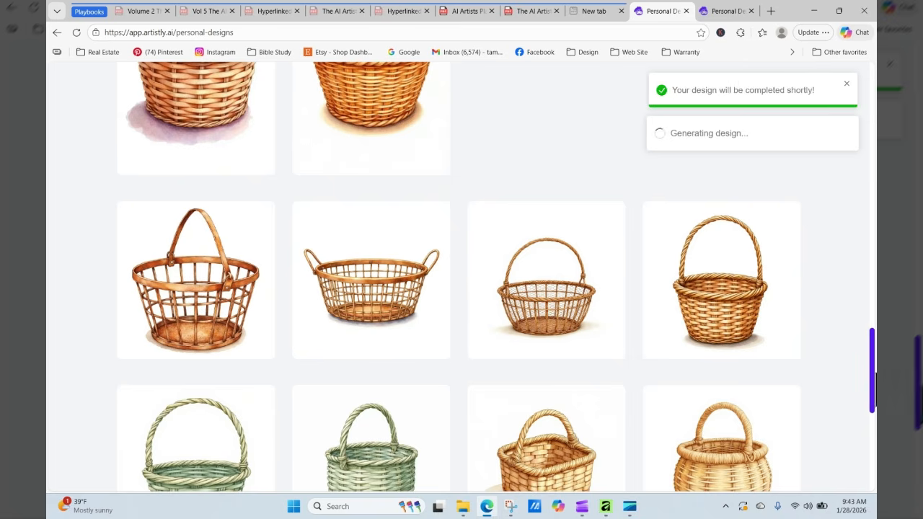
left_click_drag(873, 400, 873, 173)
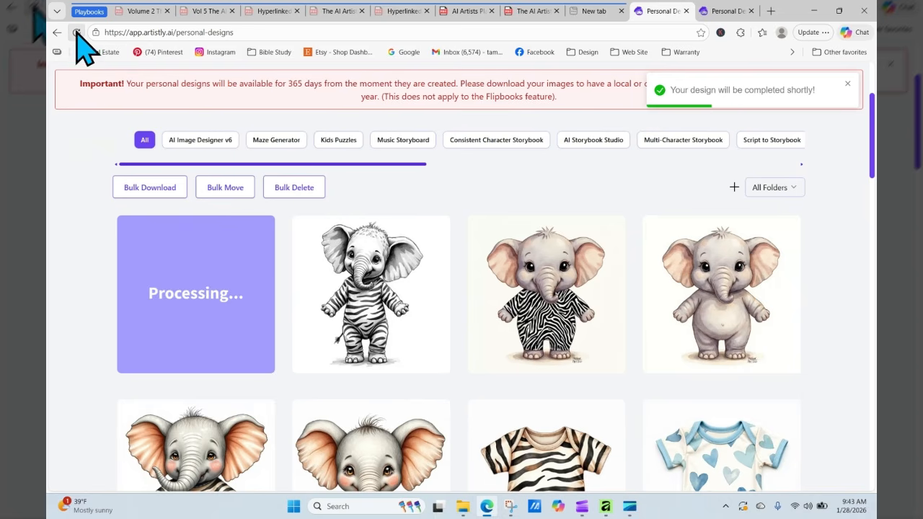
left_click(76, 32)
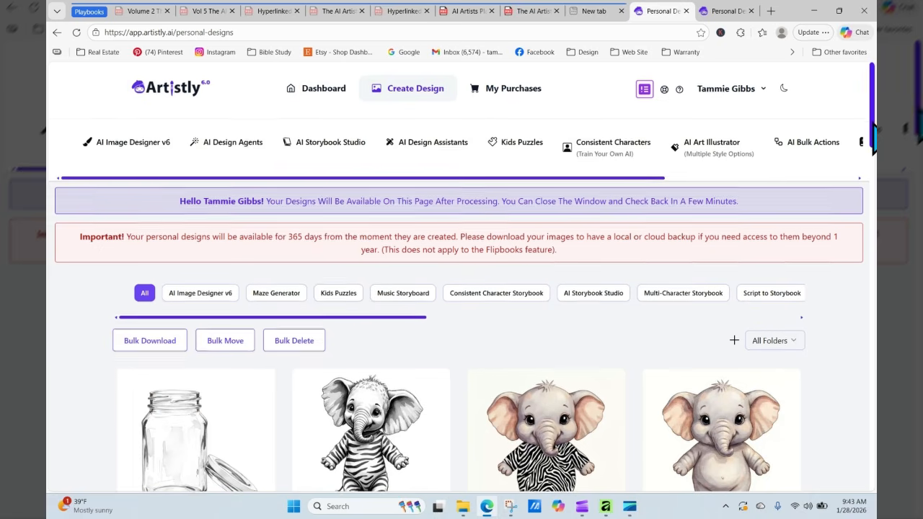
scroll(873, 132, "down", 1)
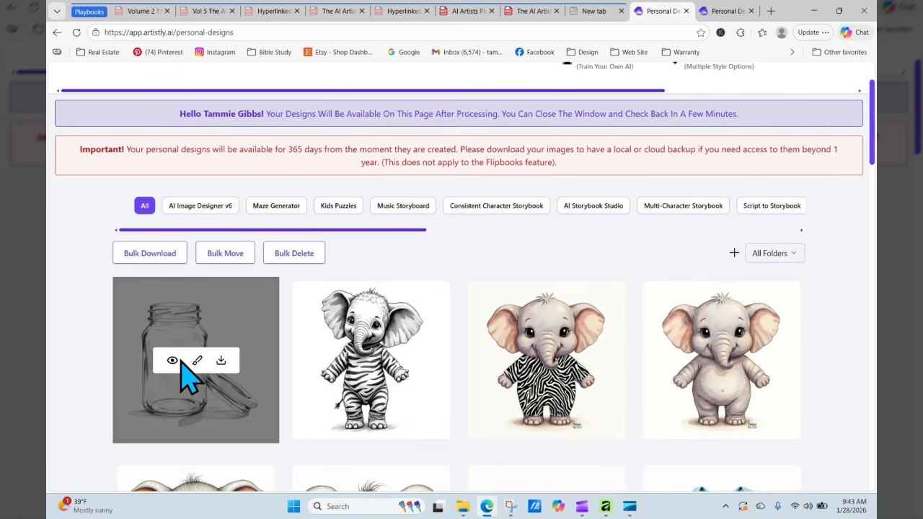
left_click(171, 360)
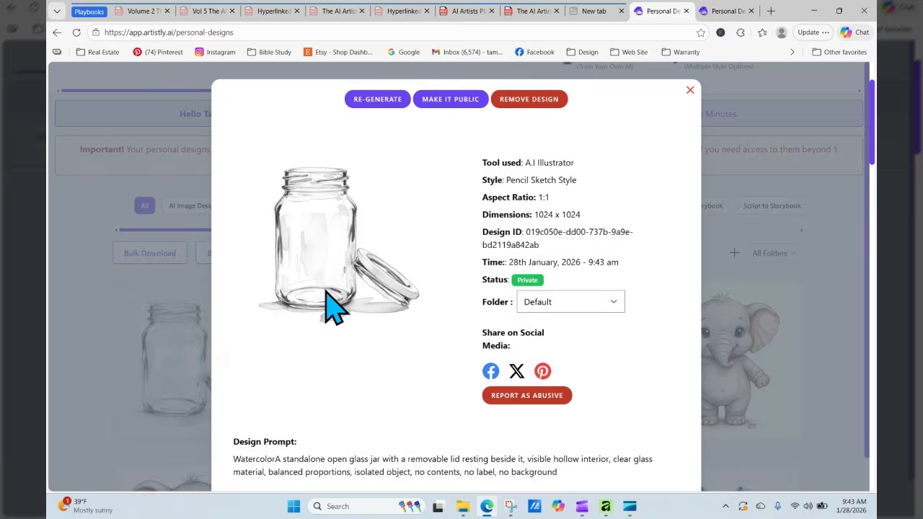
- Regenerate the jar design, then copy 'Olive' from the Fall Florals page 407 of the florals playbook
left_click(377, 99)
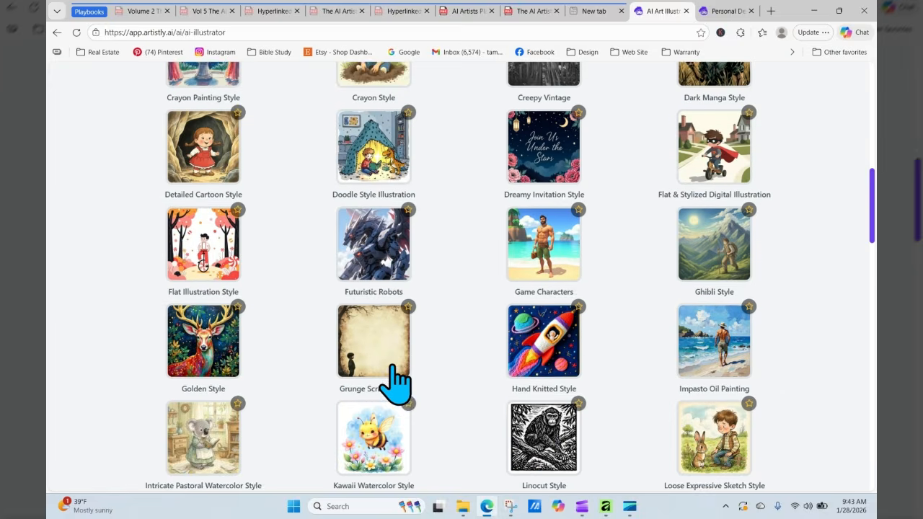
scroll(389, 386, "down", 10)
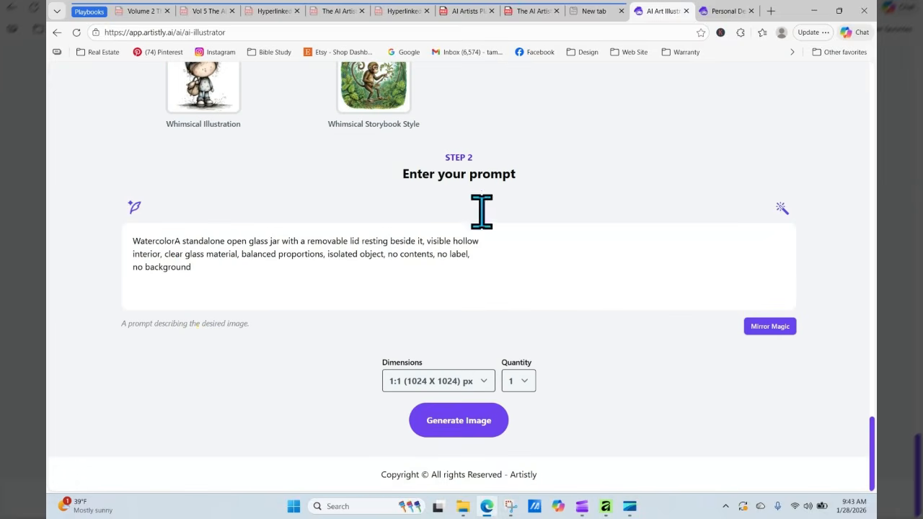
left_click(469, 11)
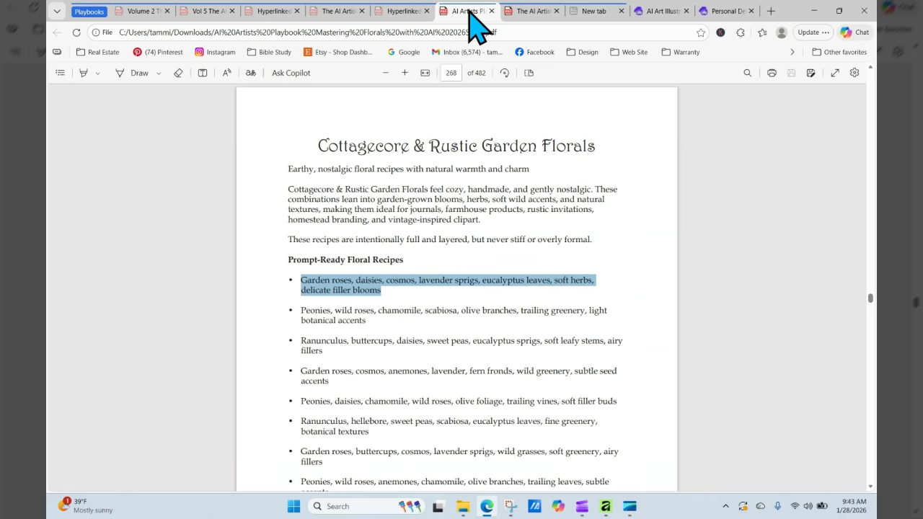
left_click(454, 75)
key("Return")
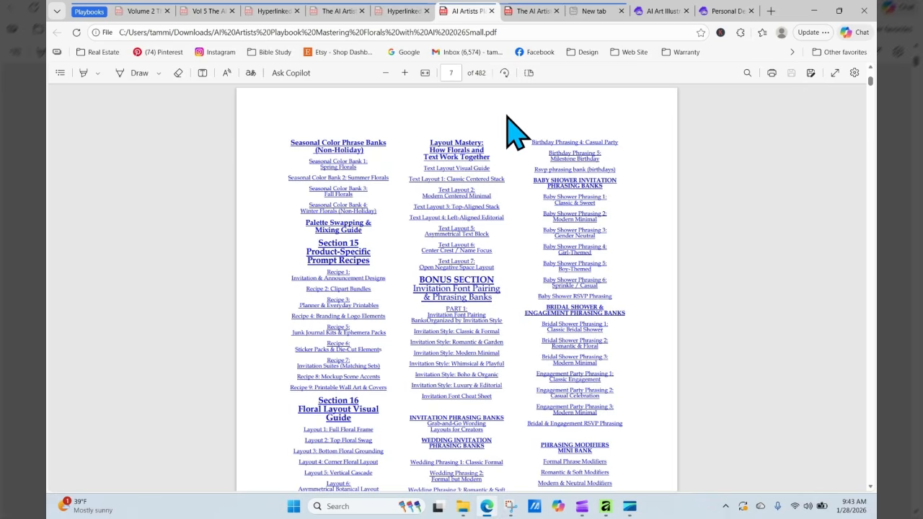
left_click(338, 190)
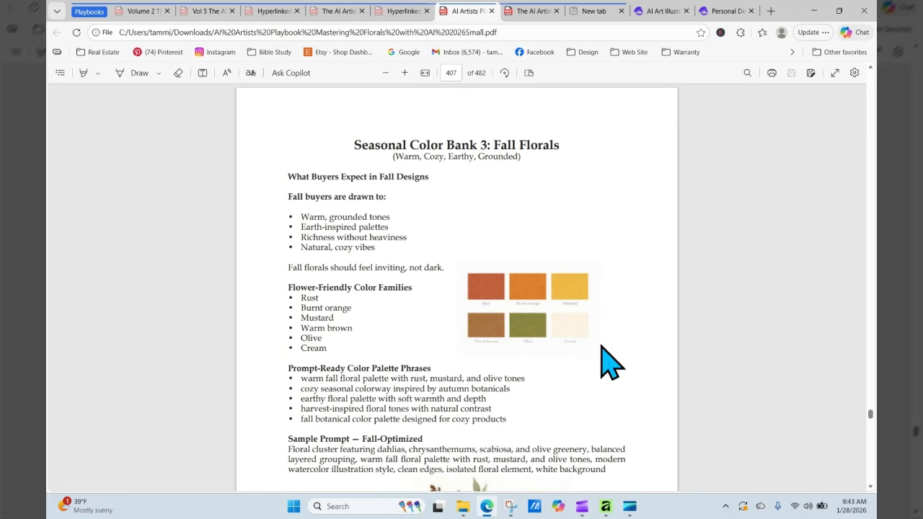
right_click(322, 339)
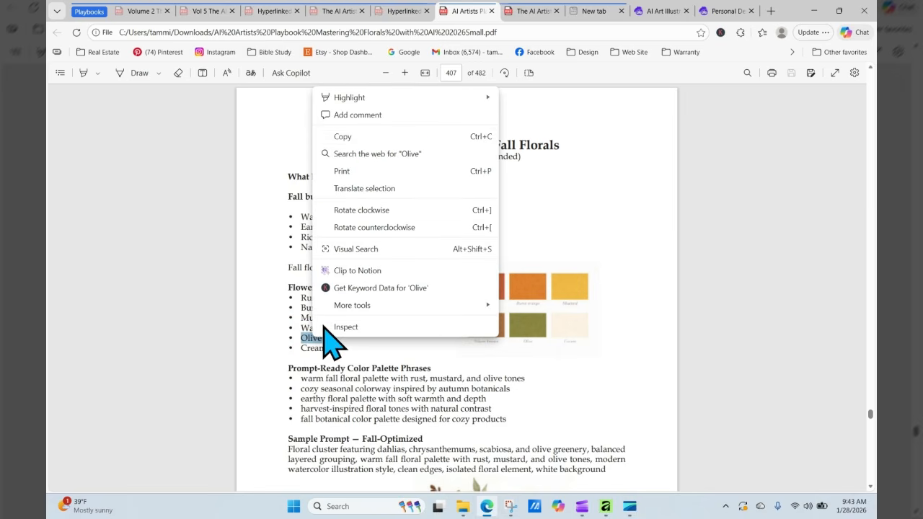
left_click(371, 134)
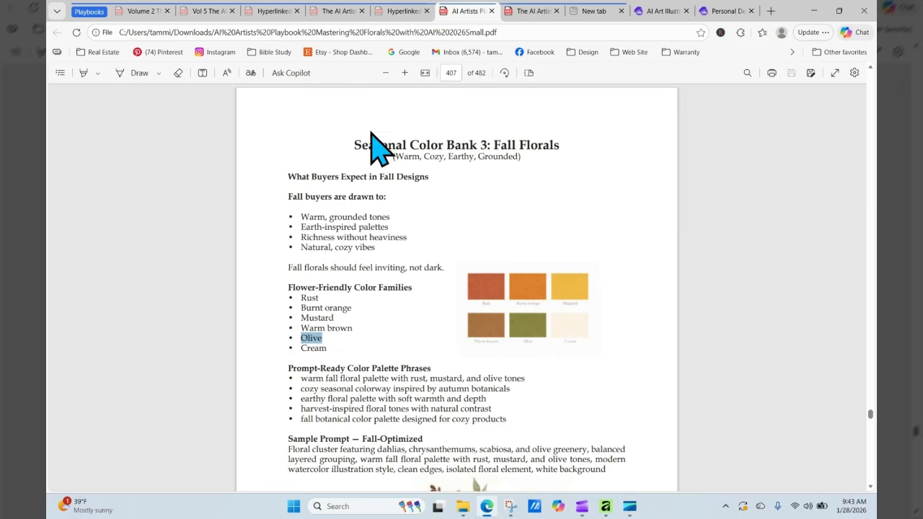
left_click(727, 11)
- Change 'clear' to 'Olive colored' glass in the jar prompt and generate the image
left_click(658, 12)
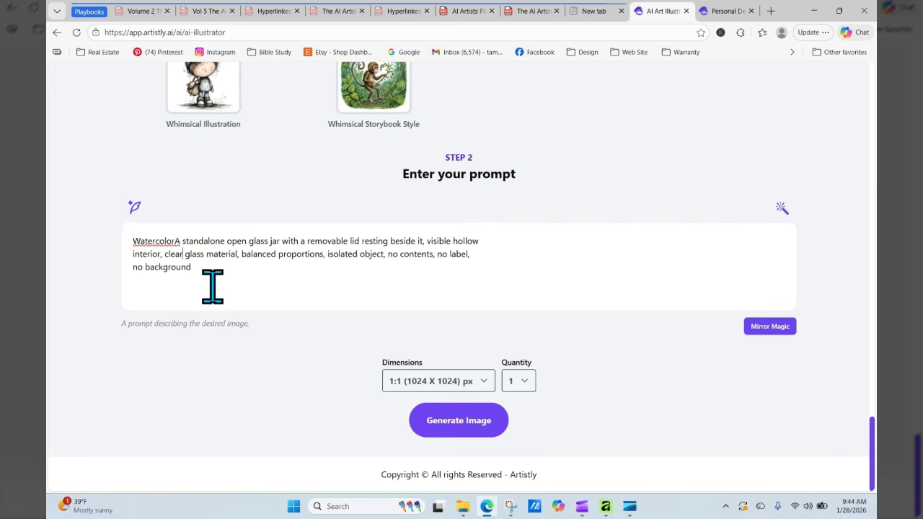
key("BackSpace")
key("BackSpace")
key("BackSpace")
key("BackSpace")
key("BackSpace")
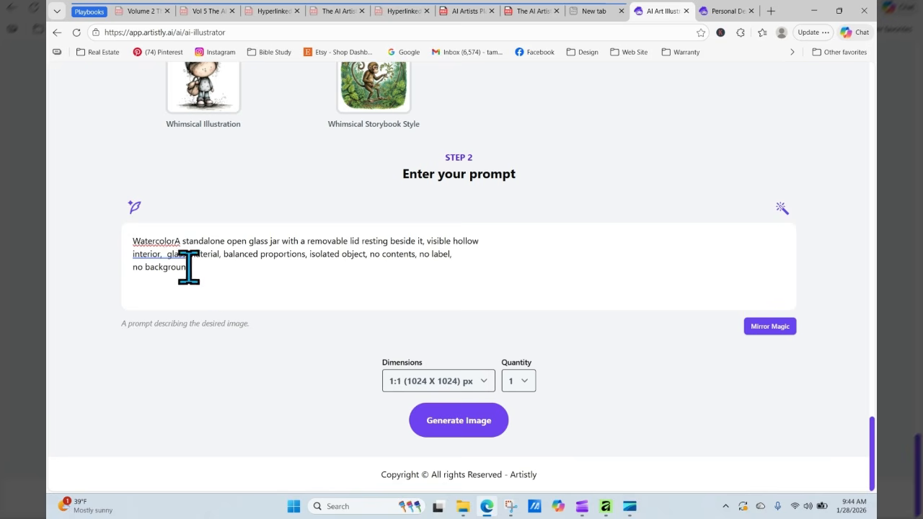
right_click(165, 256)
left_click(133, 323)
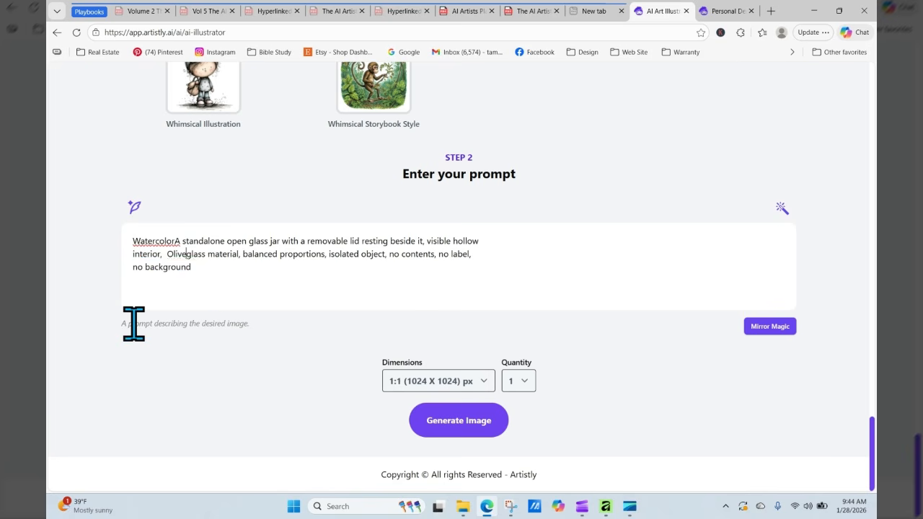
type("colored")
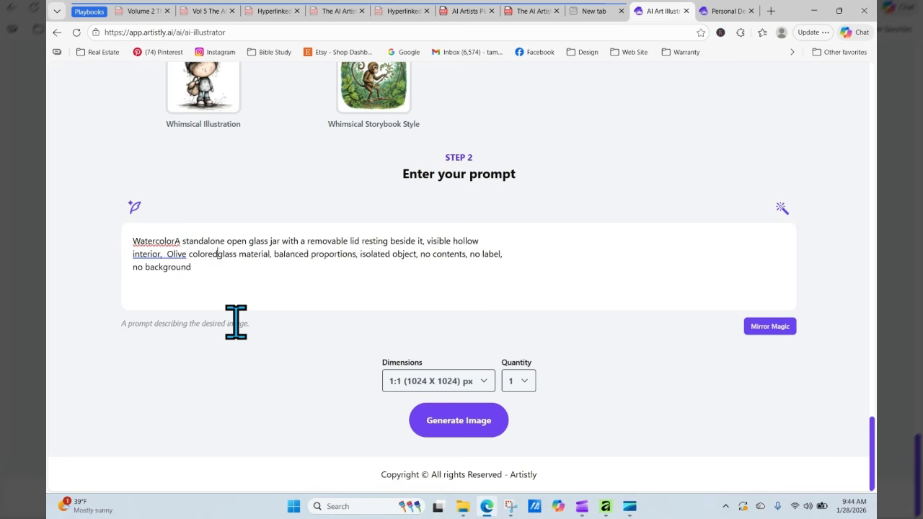
left_click(455, 424)
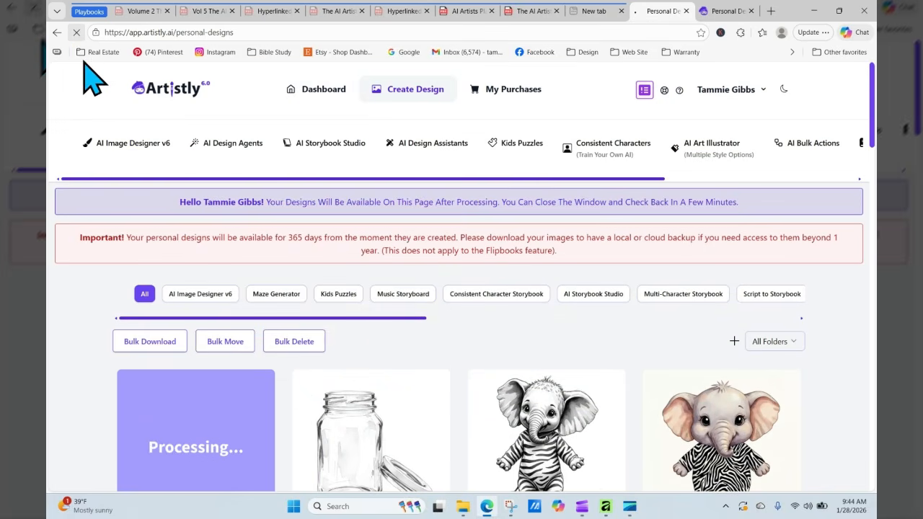
- Regenerate the green olive jar with 'Dandy Canning Company' etched on the jar side added
left_click(184, 442)
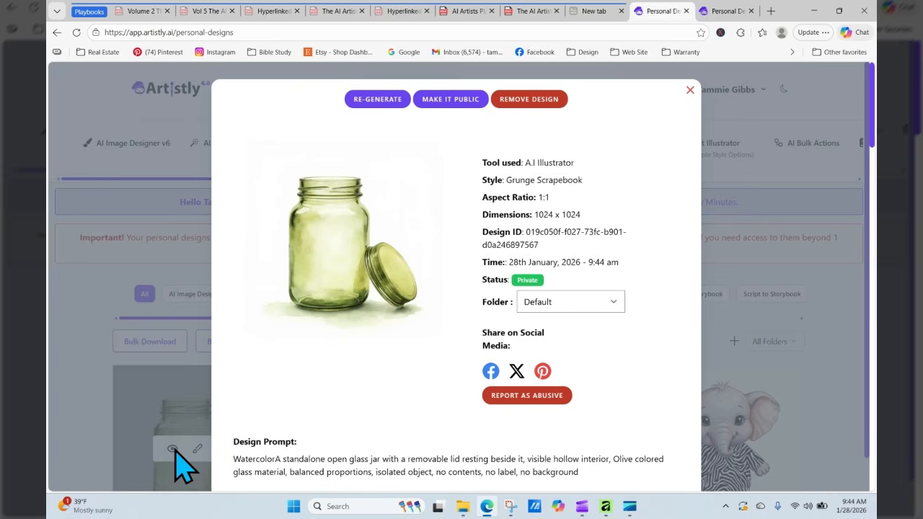
left_click(387, 102)
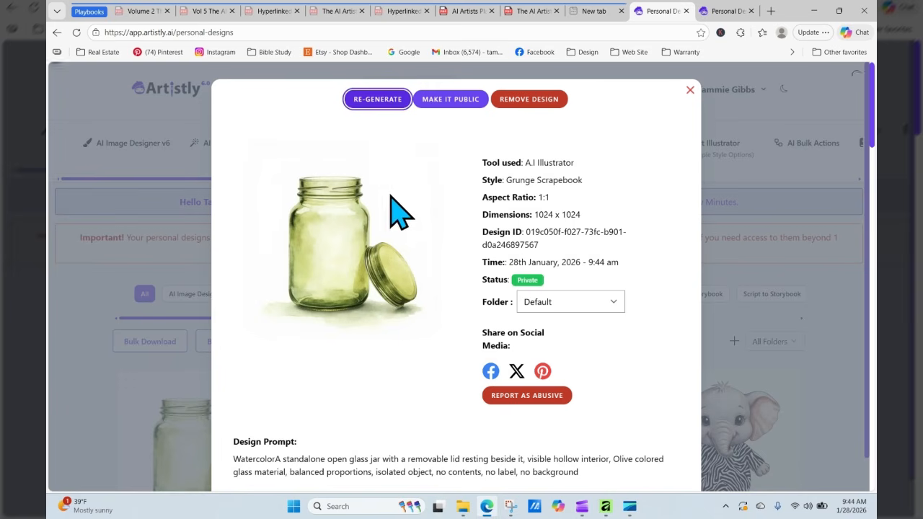
scroll(302, 418, "down", 15)
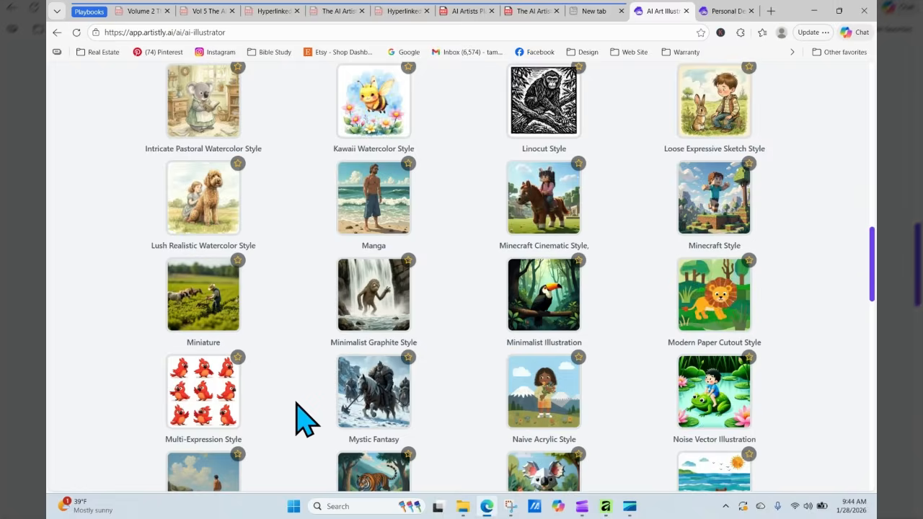
left_click(178, 240)
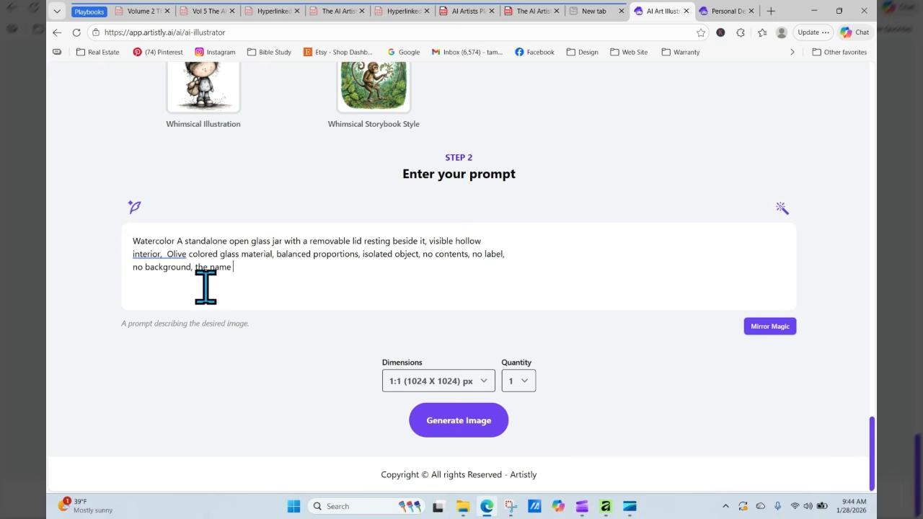
type("Da")
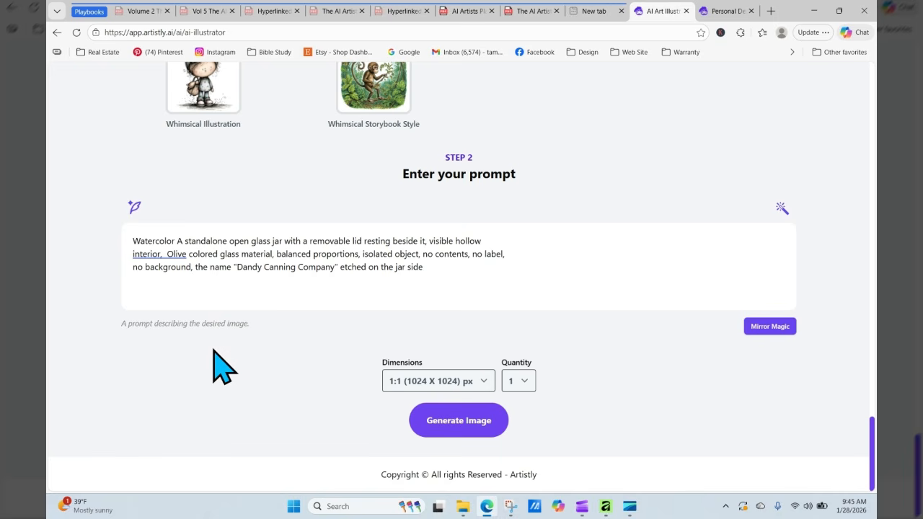
left_click(472, 424)
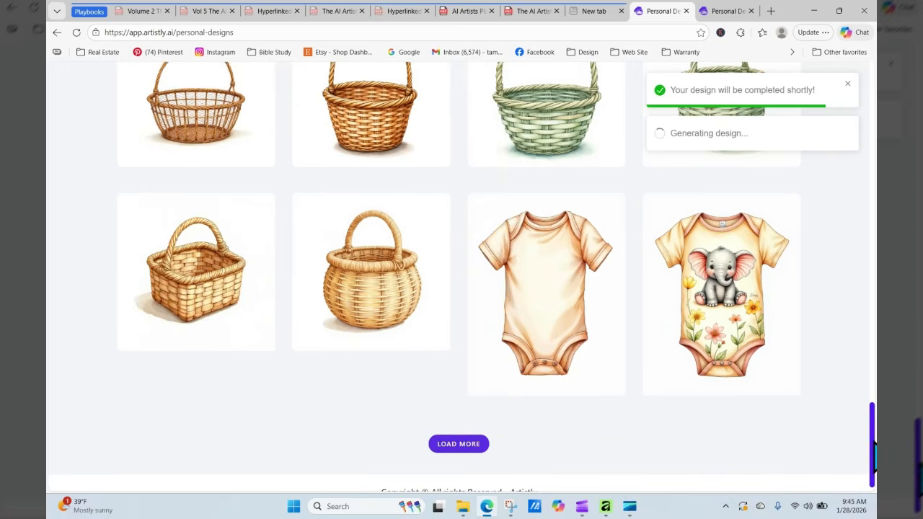
- Reload Personal Designs and inspect the finished Dandy Canning Company jar's details
left_click_drag(872, 440, 872, 131)
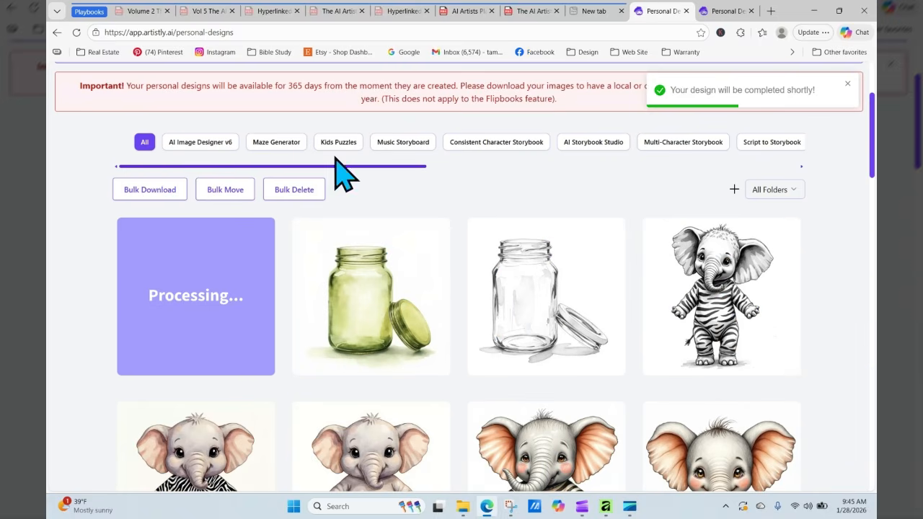
left_click(77, 32)
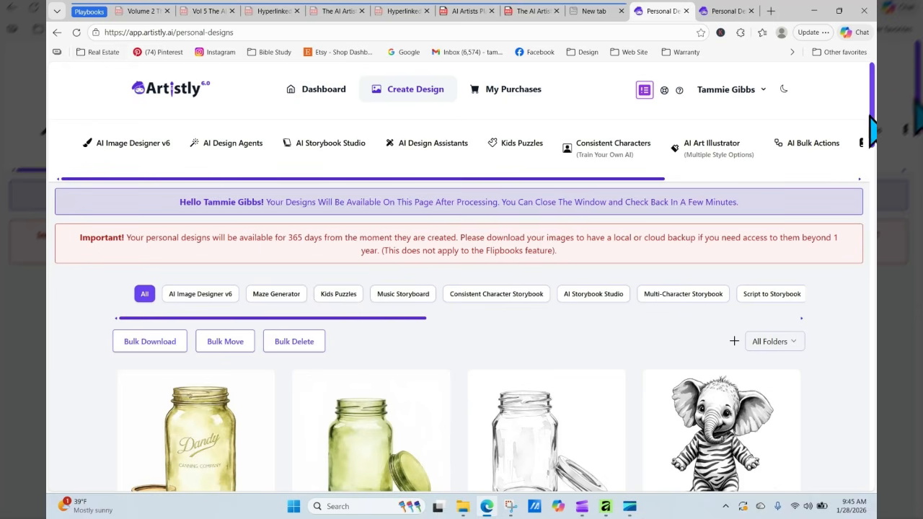
scroll(874, 133, "down", 2)
mouse_move(195, 335)
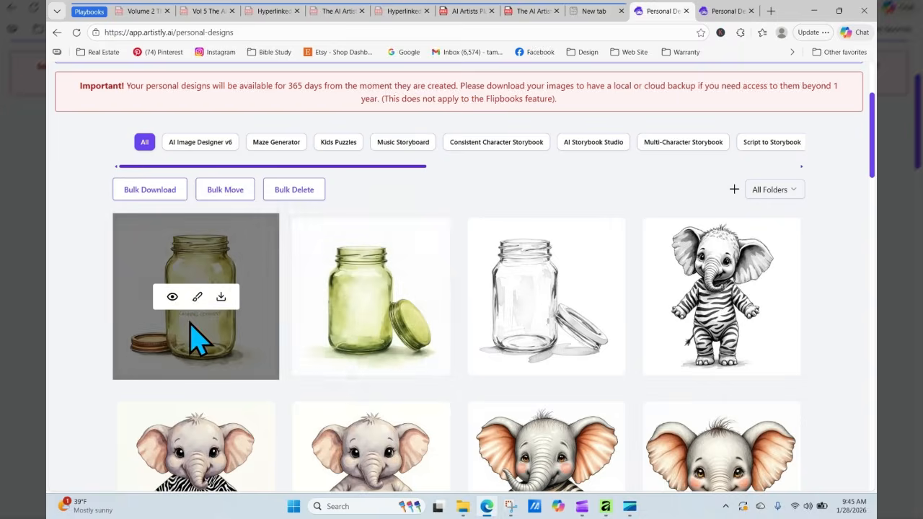
left_click(173, 298)
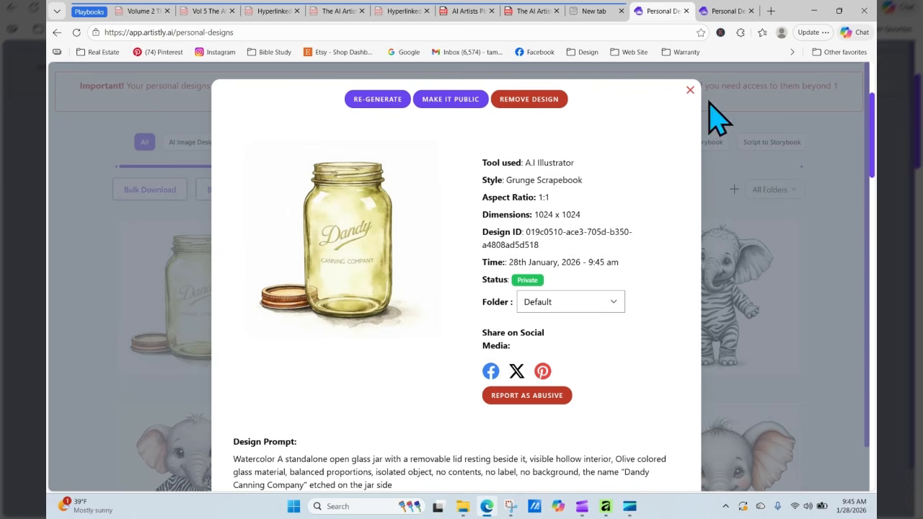
left_click(689, 91)
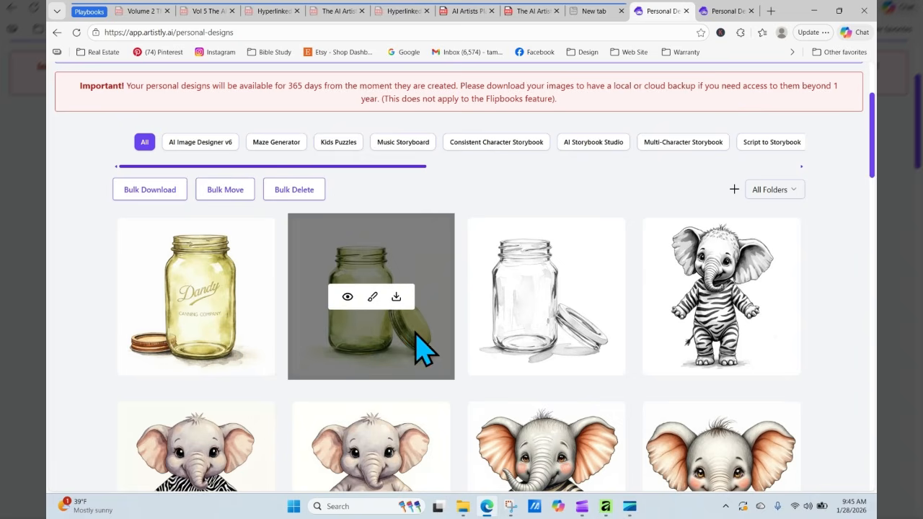
- Check the green jar's details for comparison, then regenerate the Dandy Canning Company jar
left_click(347, 296)
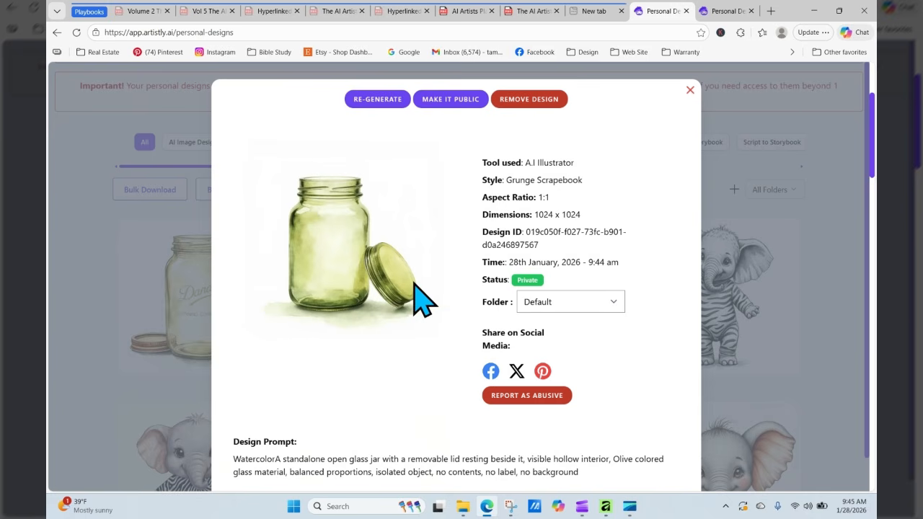
left_click(690, 90)
mouse_move(267, 329)
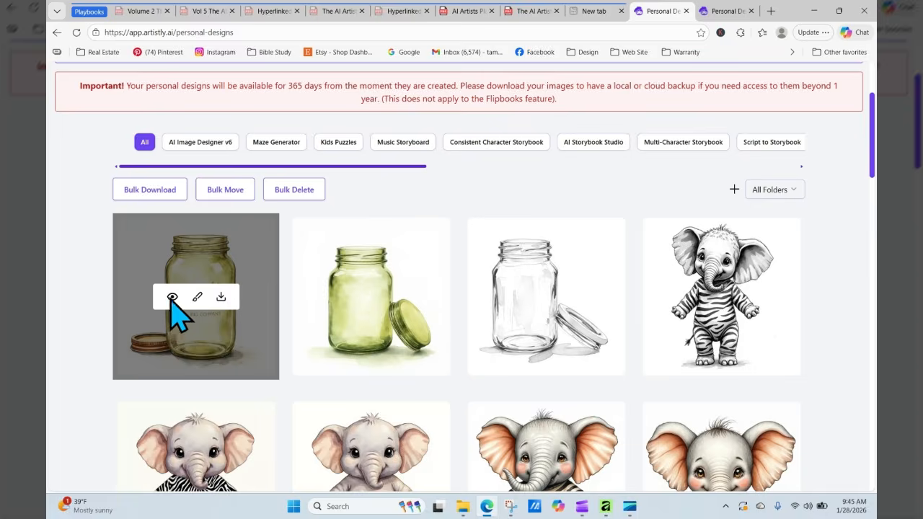
left_click(172, 297)
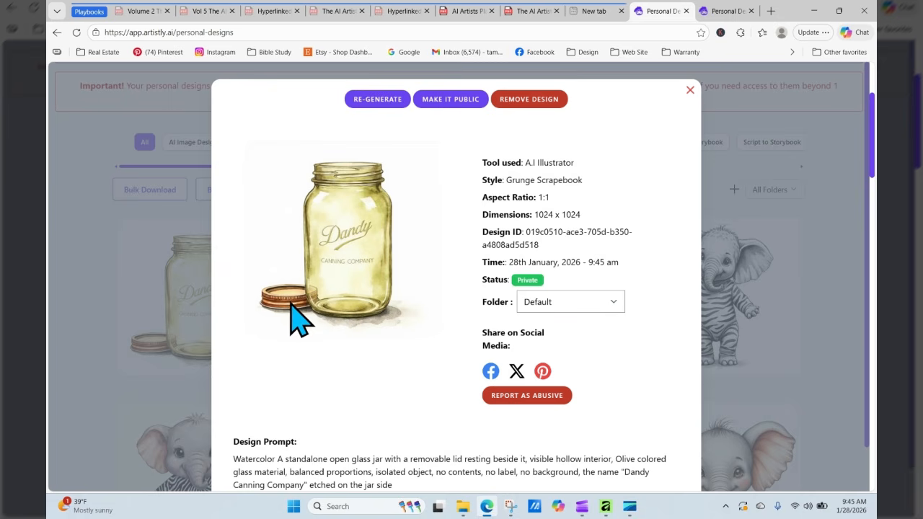
left_click(381, 101)
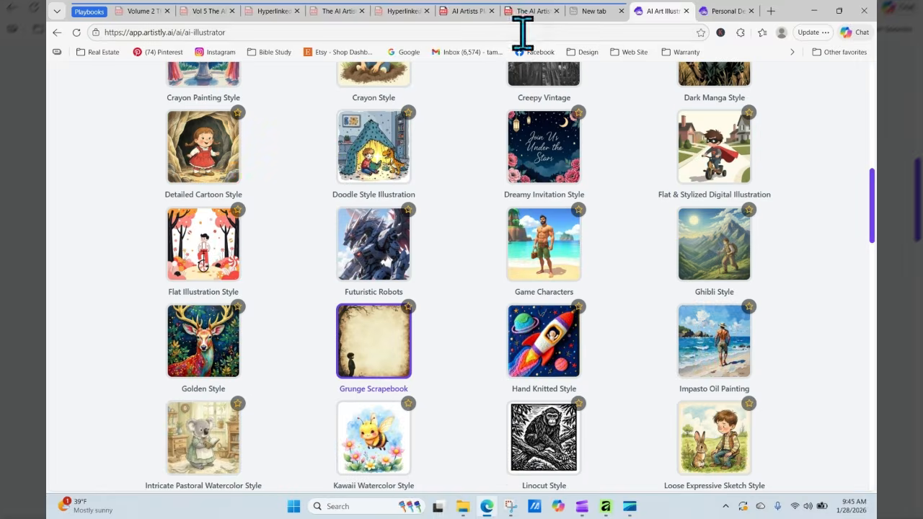
- Bring up the floral playbook PDF and go to its page 6 table of contents
left_click(531, 12)
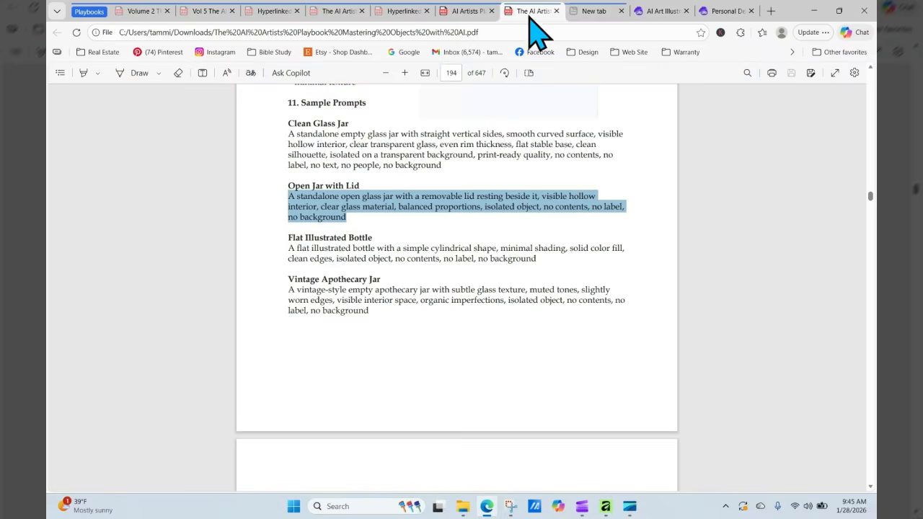
left_click(481, 11)
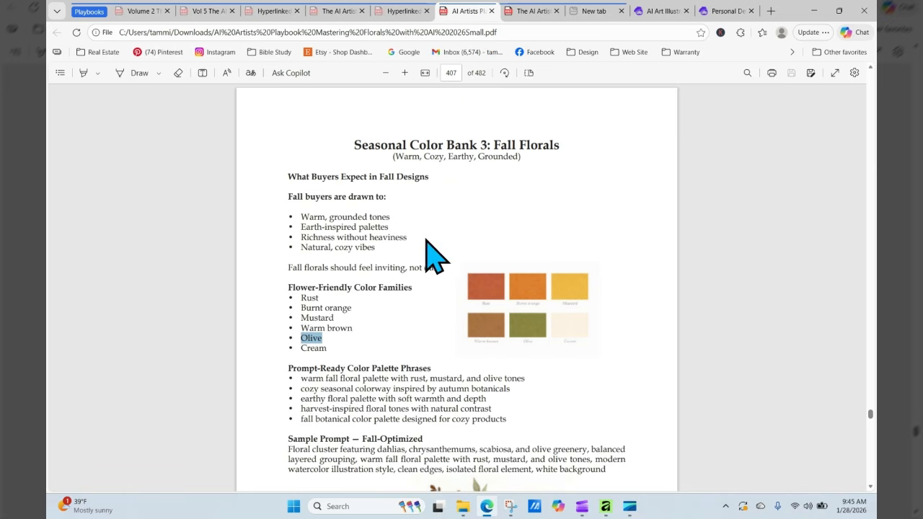
left_click(450, 73)
type("6")
key("Return")
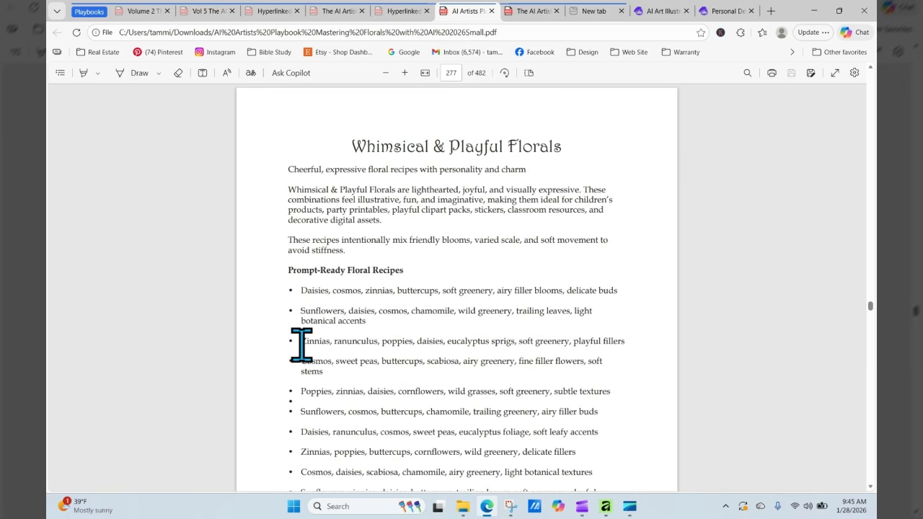
- Copy the 'Zinnias, ranunculus, poppies' recipe bullet from the Whimsical & Playful Florals page
left_click_drag(301, 344, 645, 360)
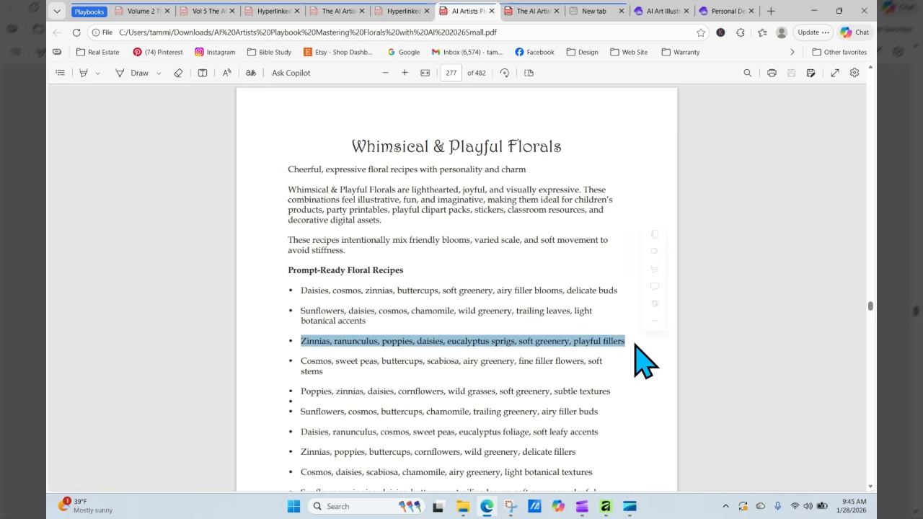
right_click(604, 340)
left_click(647, 139)
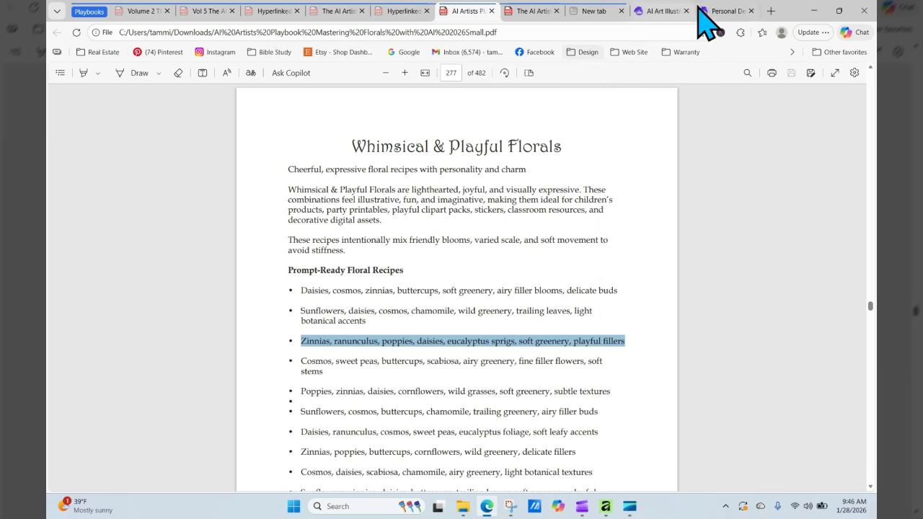
- In the jar prompt, replace 'visible hollow interior' with the pasted flower list
left_click(662, 11)
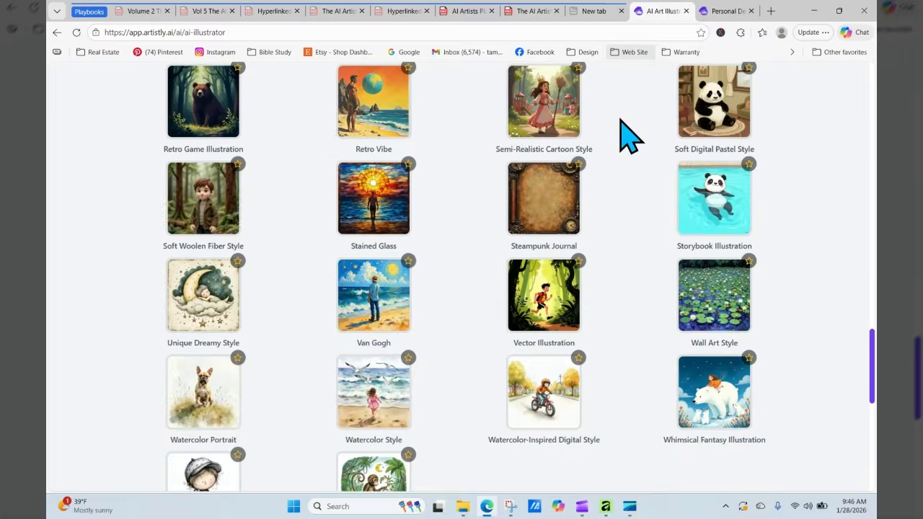
scroll(468, 195, "down", 5)
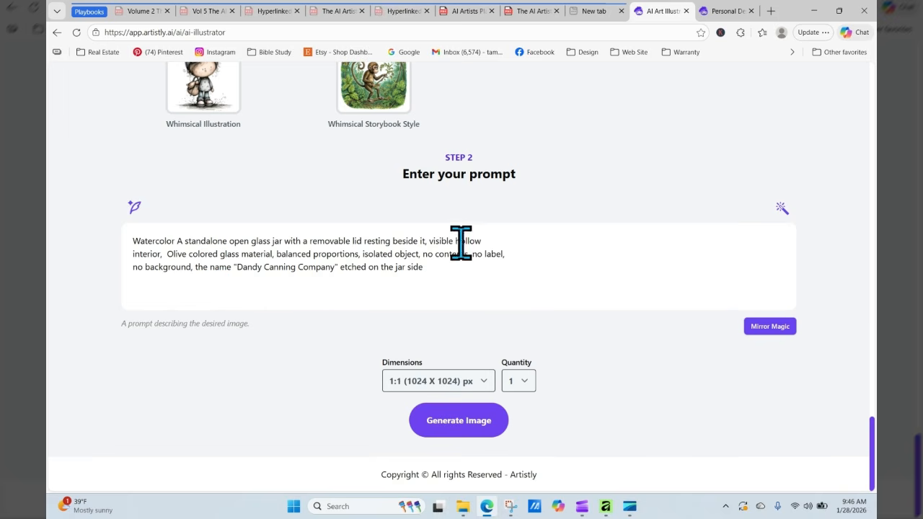
left_click_drag(430, 240, 158, 252)
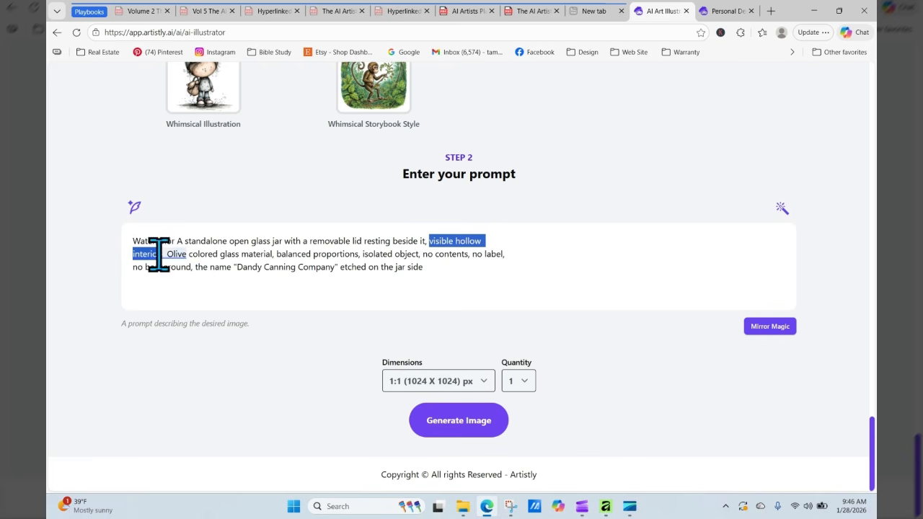
right_click(461, 243)
left_click(495, 284)
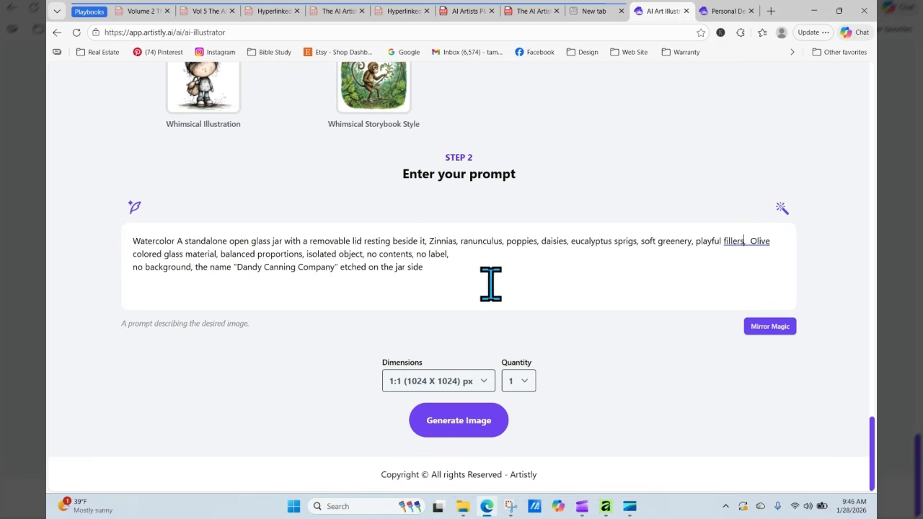
- Add 'an arrangement of' and 'popping out of the top of the jar', then generate the image
left_click(431, 242)
type("a")
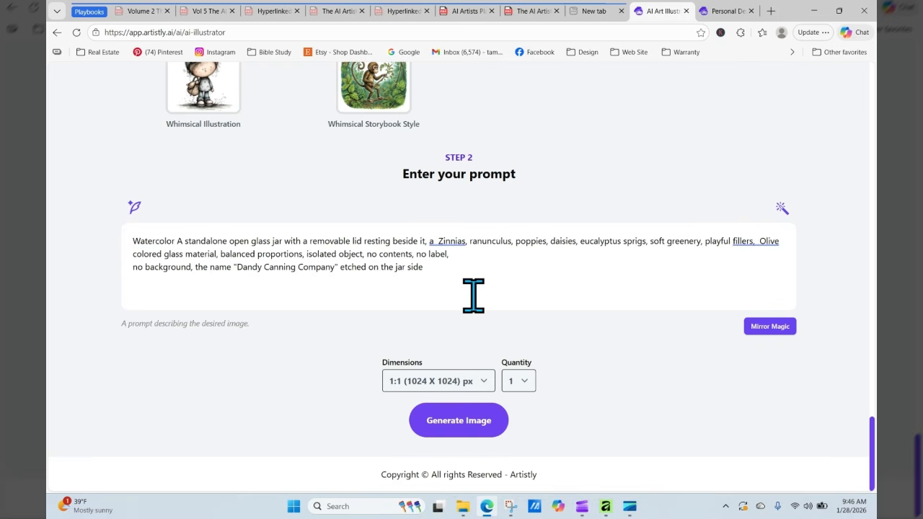
key("BackSpace")
type("n arrangemen")
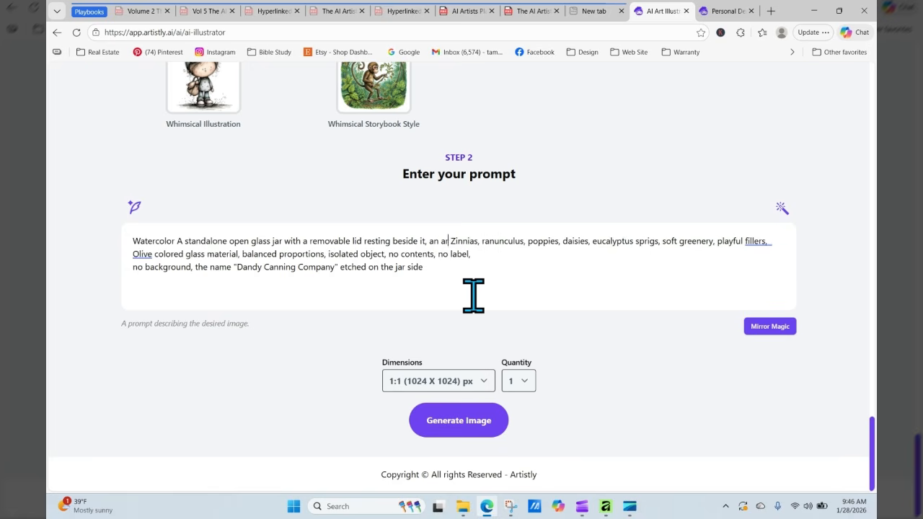
type("t of")
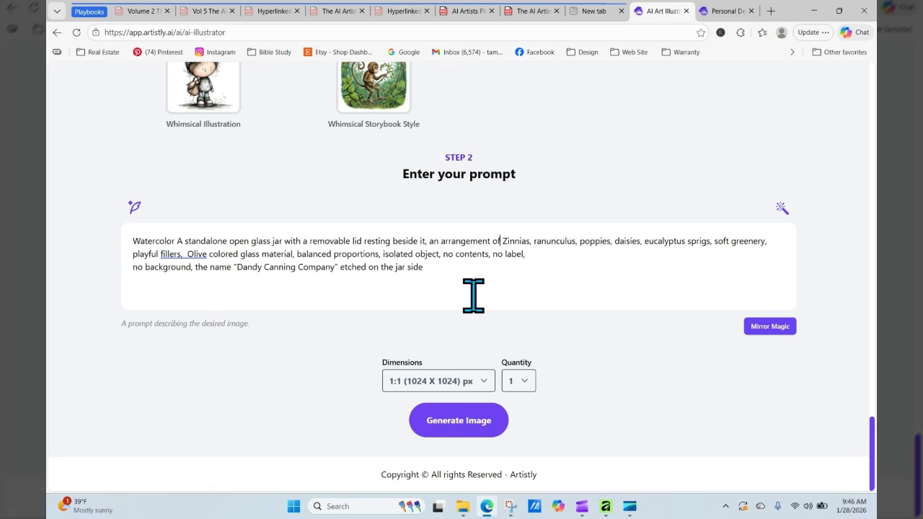
left_click(181, 254)
type("popping")
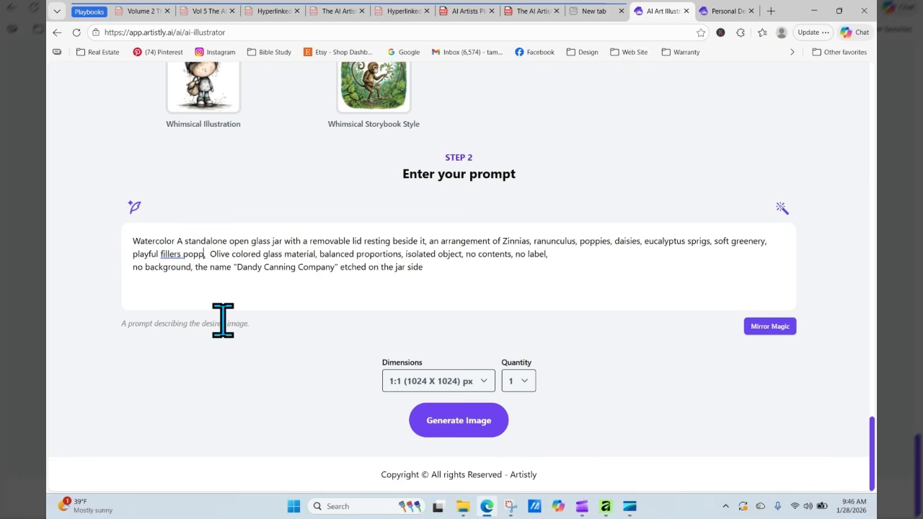
type(" out of the to")
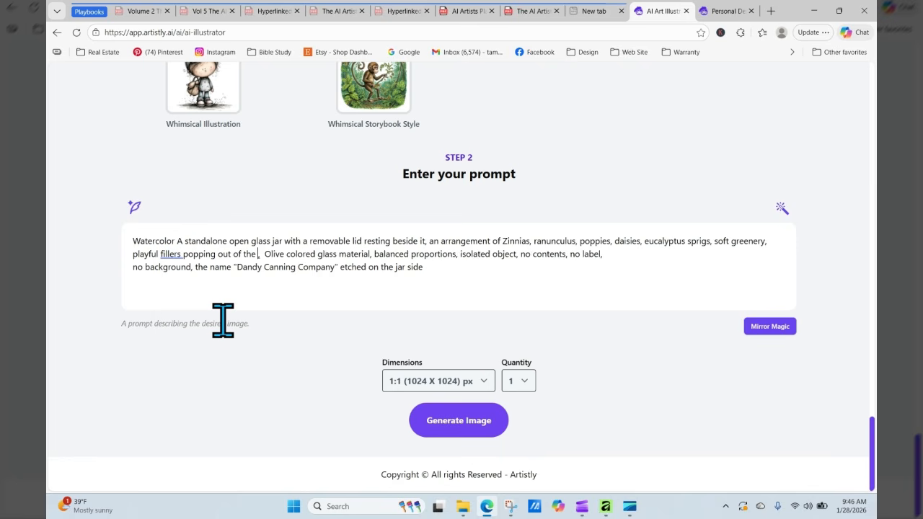
type("p of the ja")
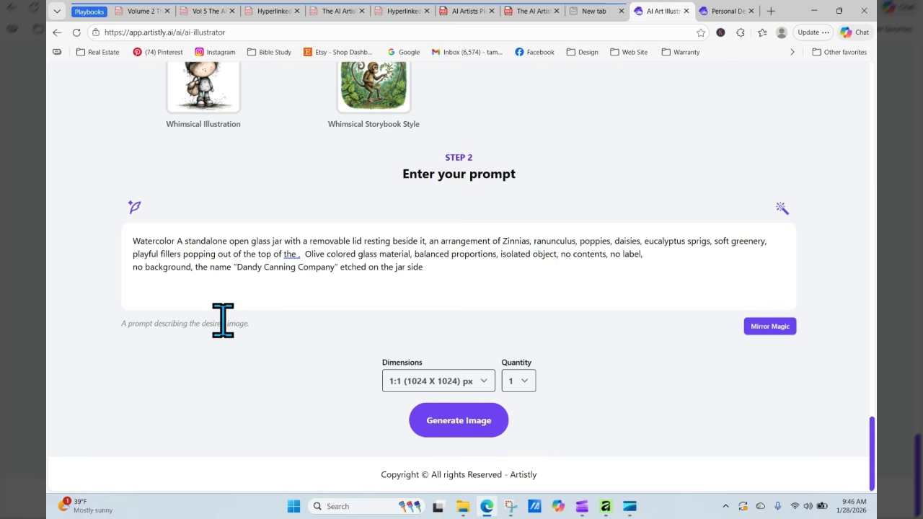
type("r")
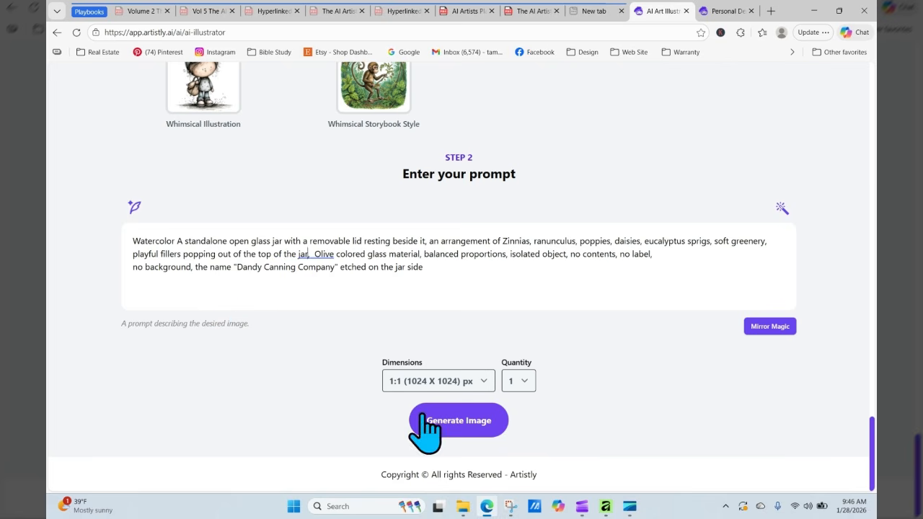
left_click(450, 424)
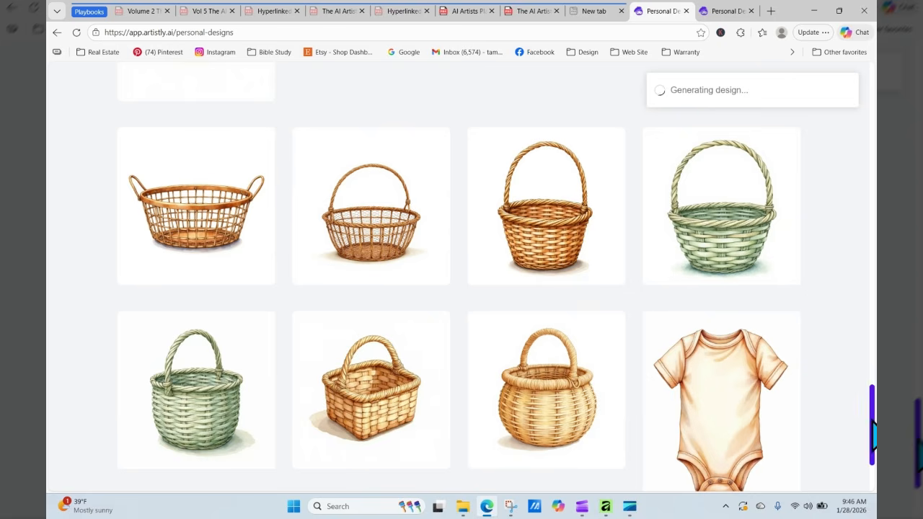
- Reload Personal Designs and review the new flower-filled olive jar's details
left_click_drag(872, 430, 871, 152)
scroll(350, 181, "up", 2)
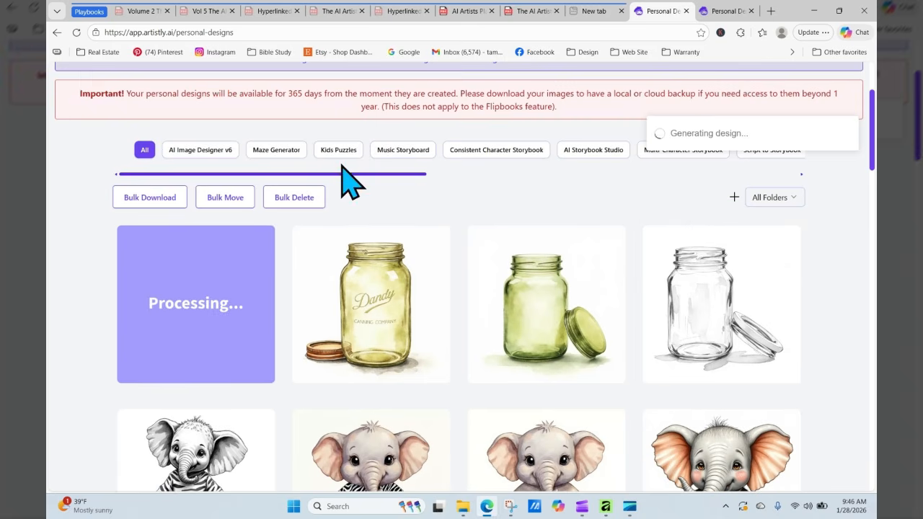
left_click(76, 33)
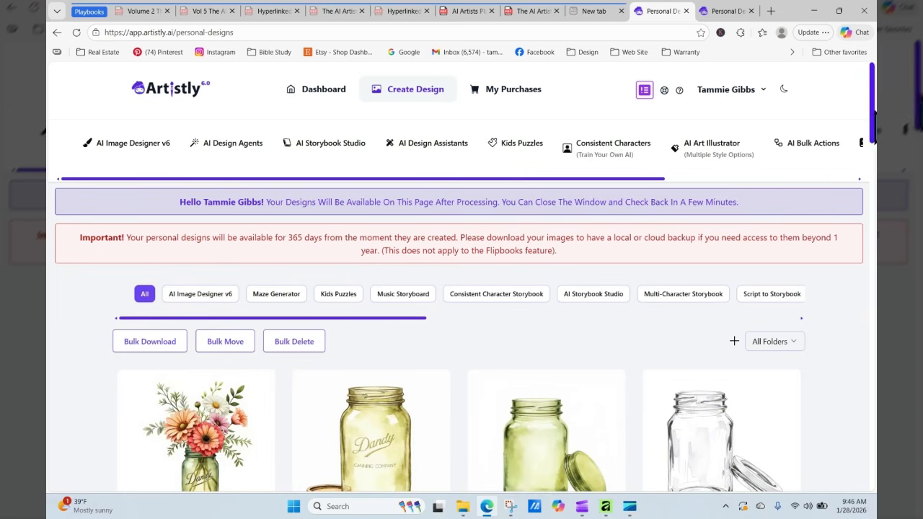
scroll(315, 365, "down", 2)
mouse_move(198, 353)
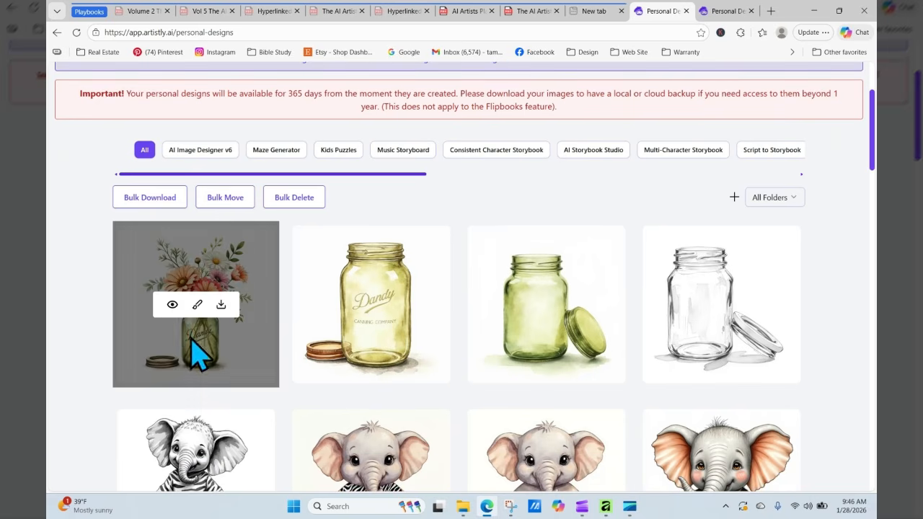
left_click(173, 304)
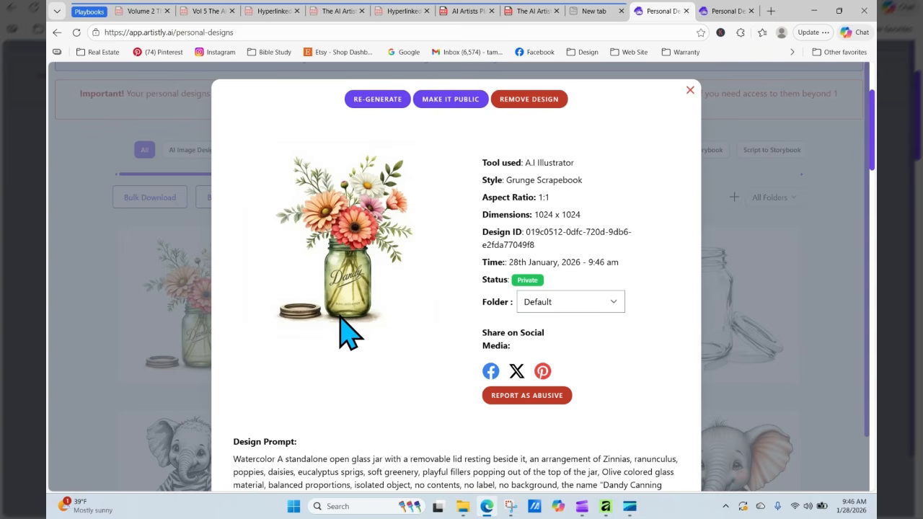
left_click(689, 91)
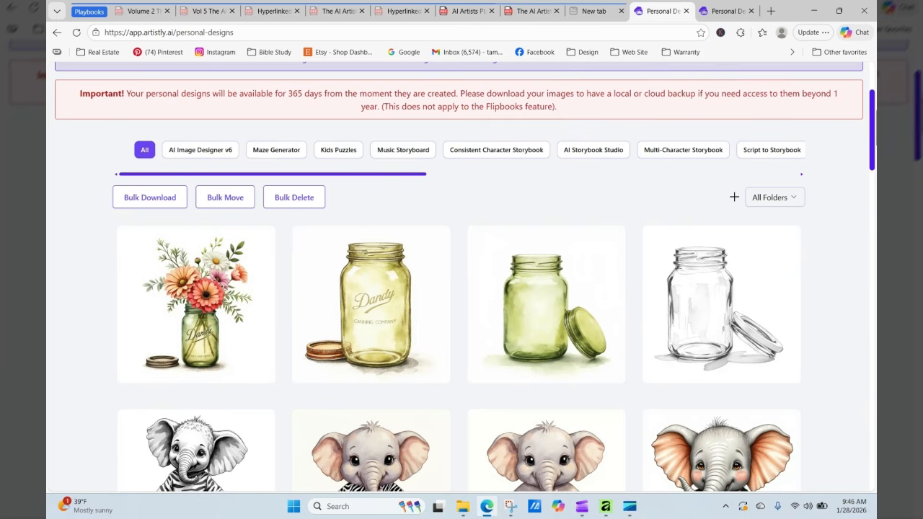
- Browse the woven basket design and close the zebra bodysuit details on the other page
left_click_drag(873, 101, 872, 330)
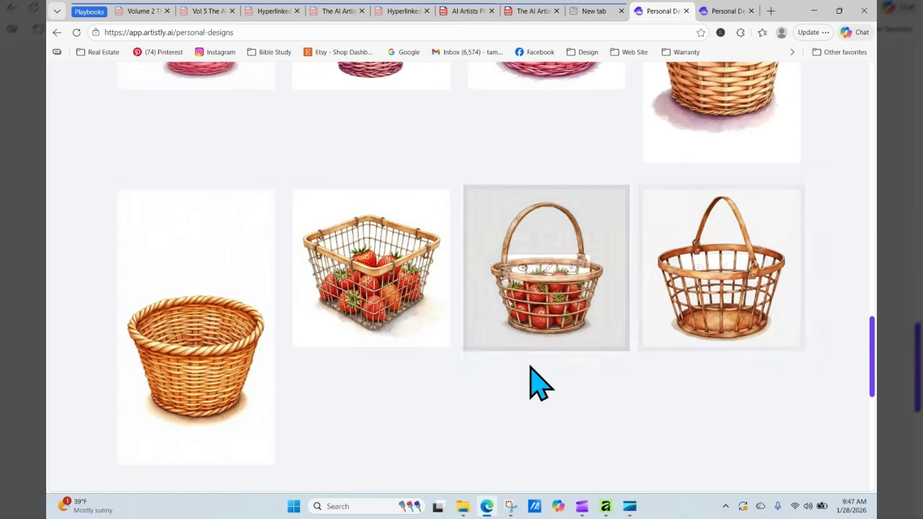
mouse_move(194, 382)
left_click(172, 327)
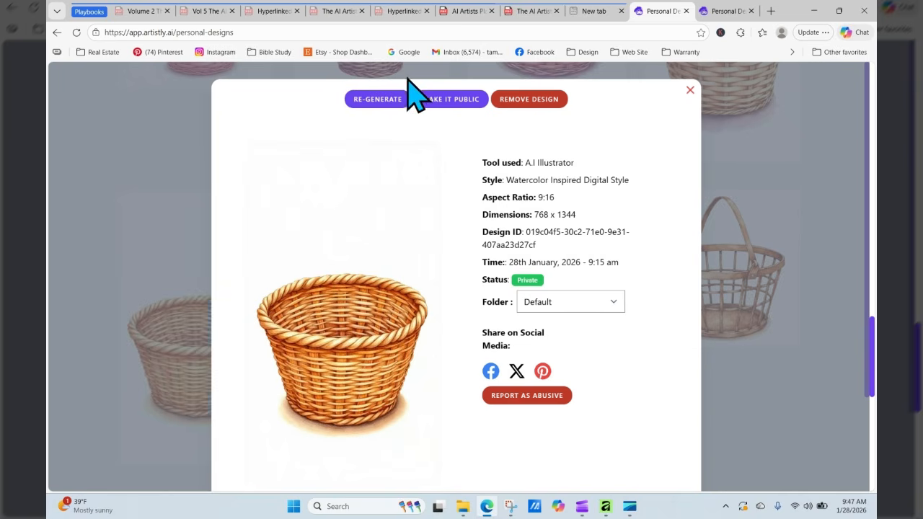
left_click(396, 101)
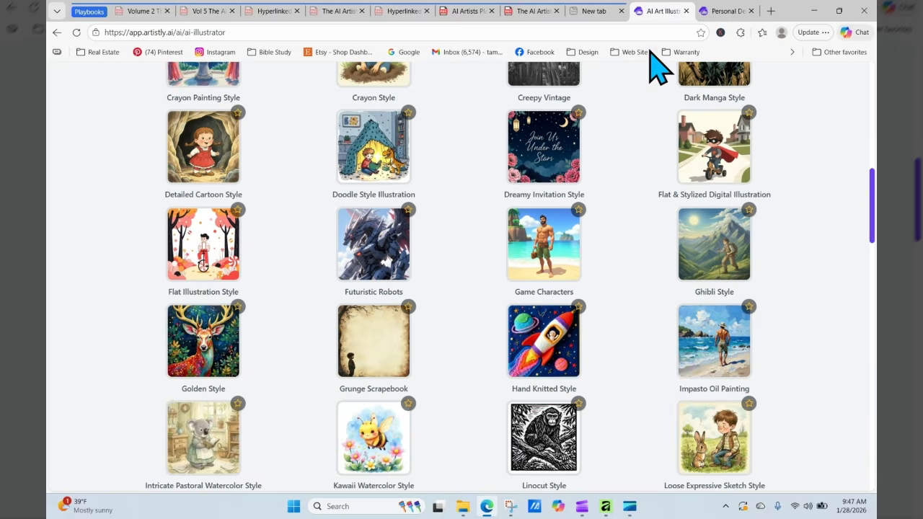
left_click(723, 12)
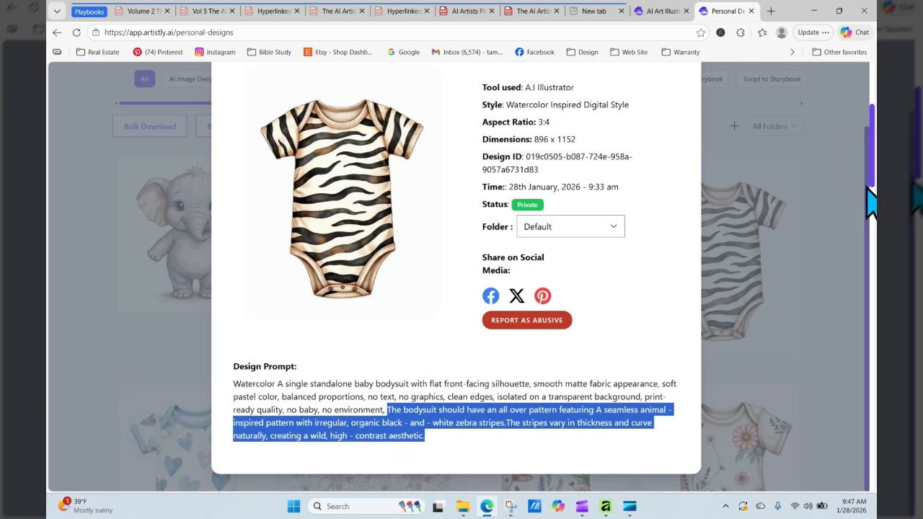
scroll(873, 196, "up", 2)
left_click(691, 90)
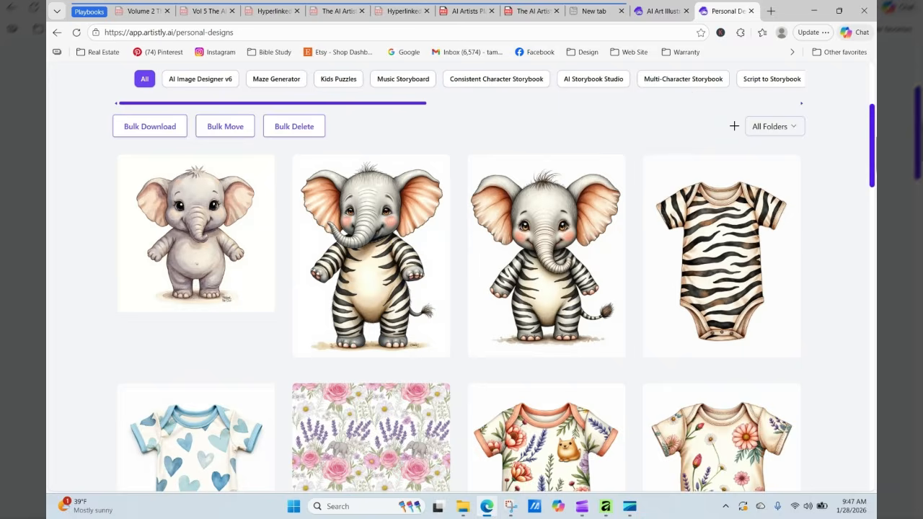
- Reload the gallery and regenerate the earlier Dandy jar design
scroll(872, 119, "up", 4)
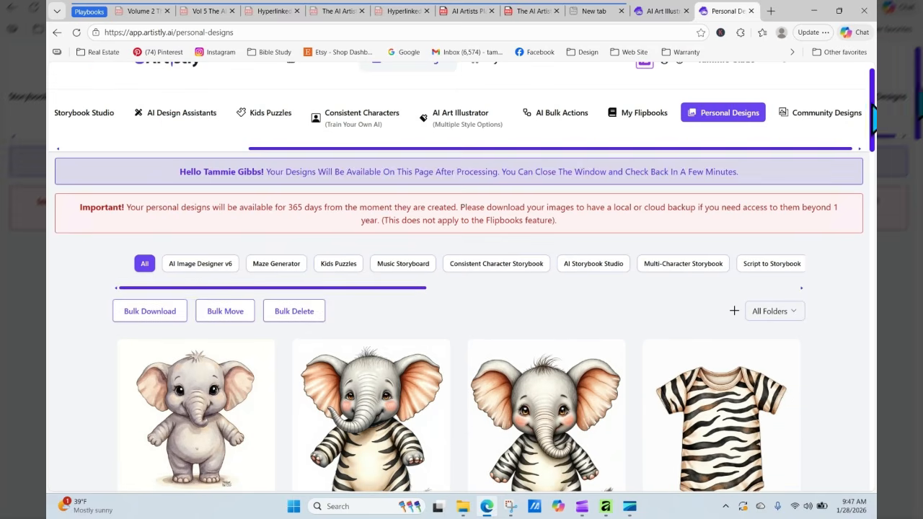
left_click(76, 32)
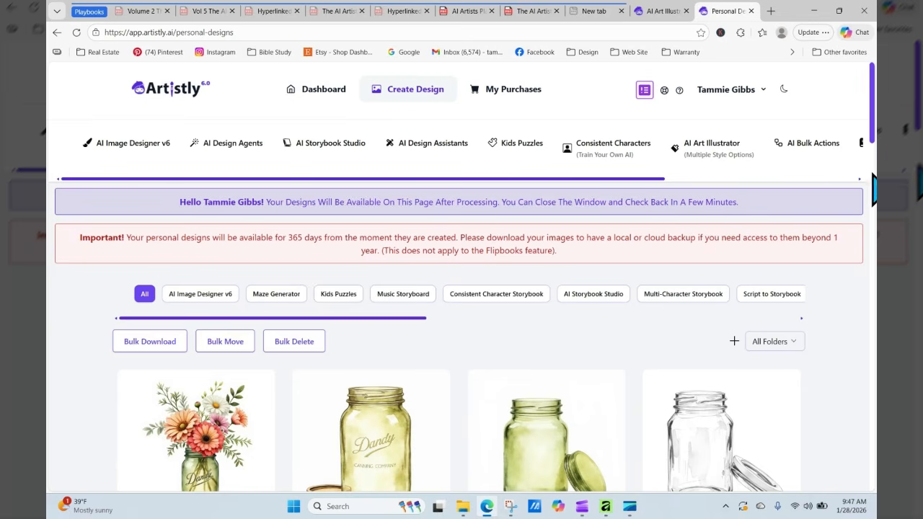
scroll(412, 268, "down", 3)
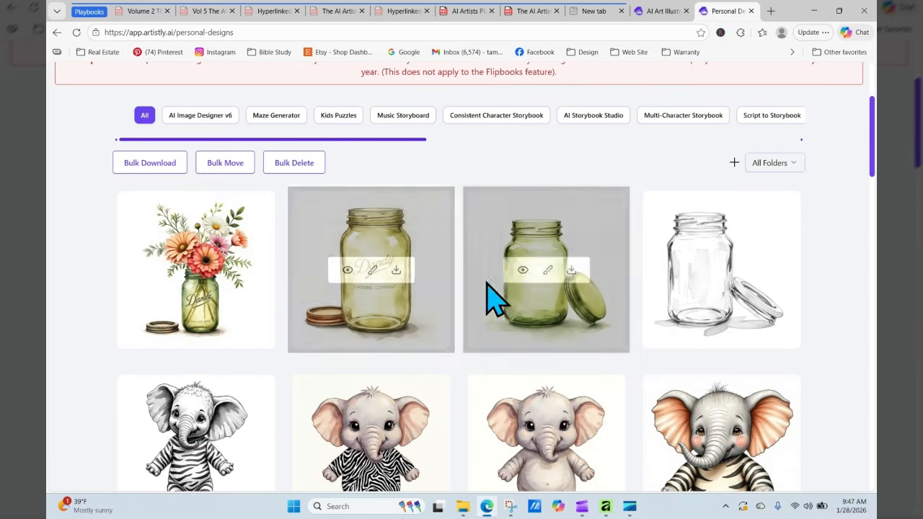
left_click(347, 270)
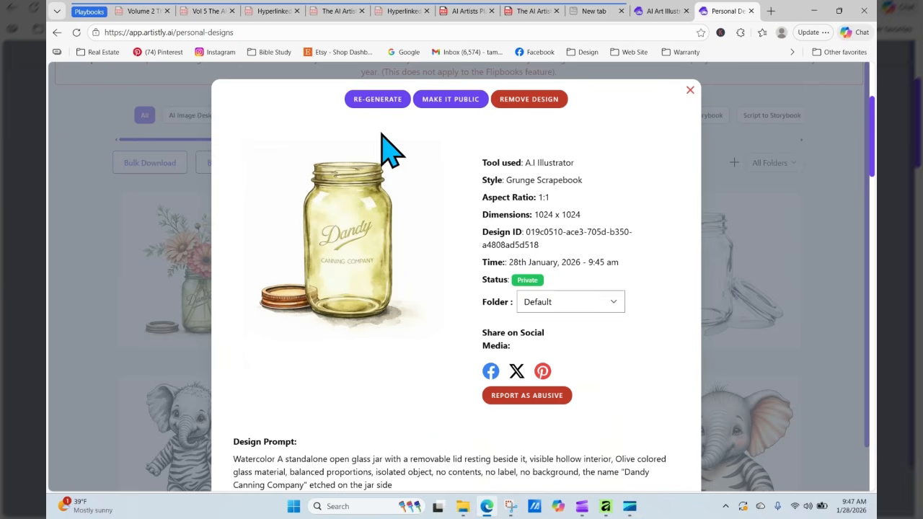
left_click(383, 100)
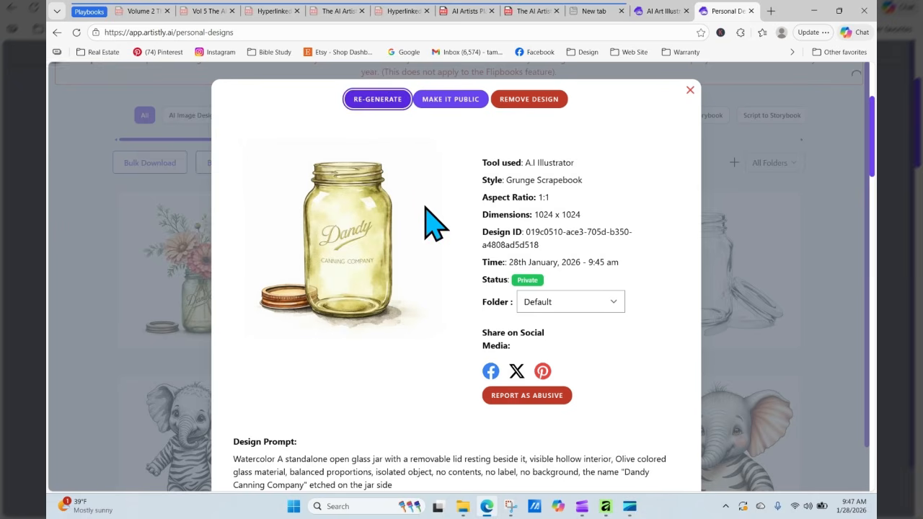
- Copy the Dandy jar's description text following 'Watercolor' in the prompt
scroll(444, 360, "down", 20)
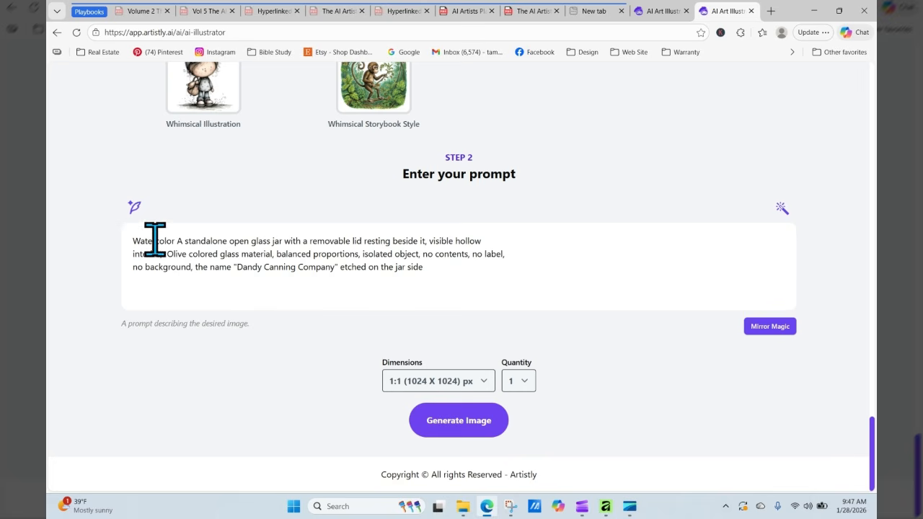
left_click_drag(178, 243, 395, 265)
right_click(387, 261)
left_click(425, 267)
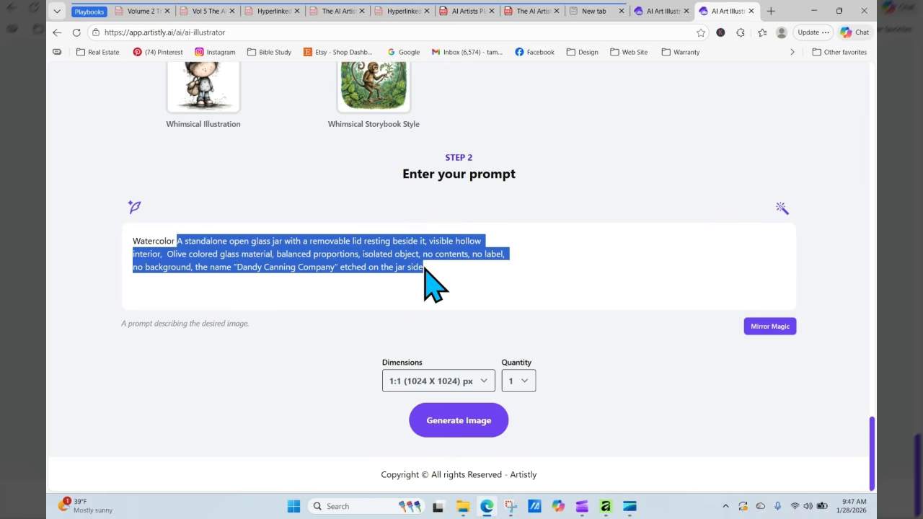
- Go to the other illustrator tab and scroll the Clean Woven Basket prompt to its end
left_click(661, 10)
scroll(663, 242, "down", 10)
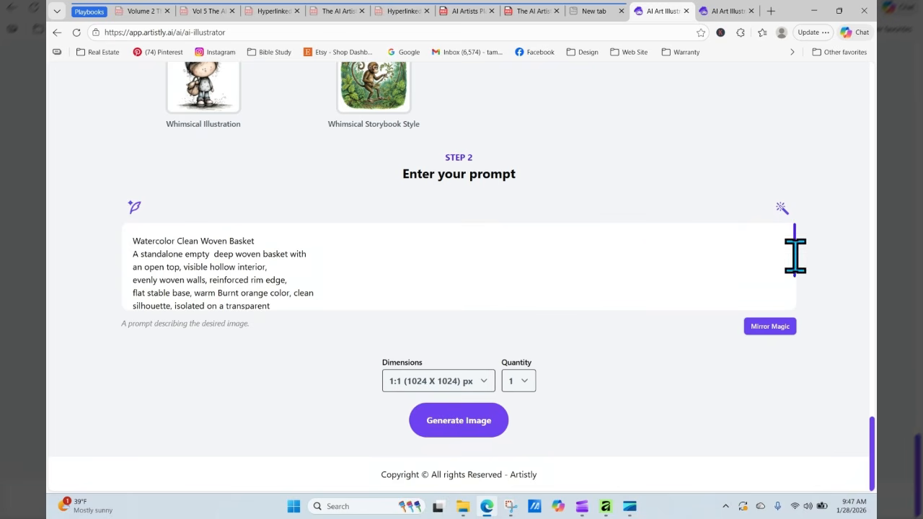
left_click_drag(794, 252, 821, 329)
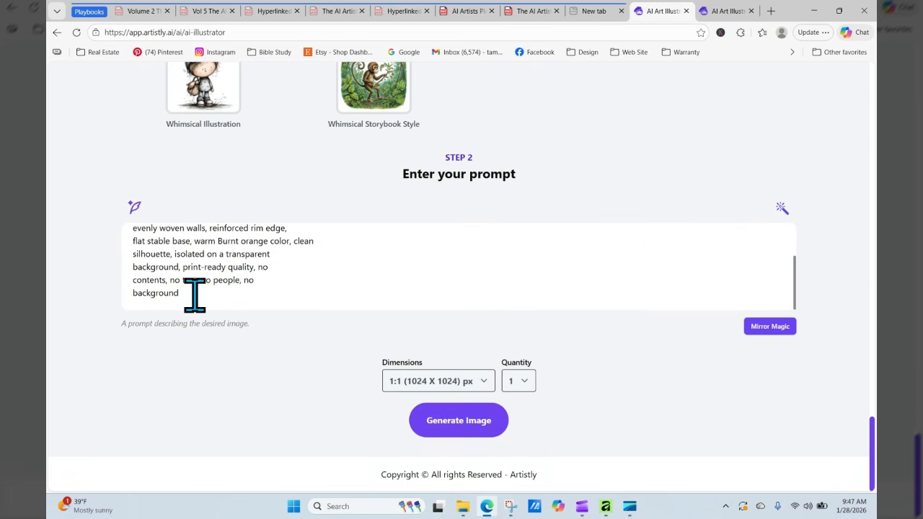
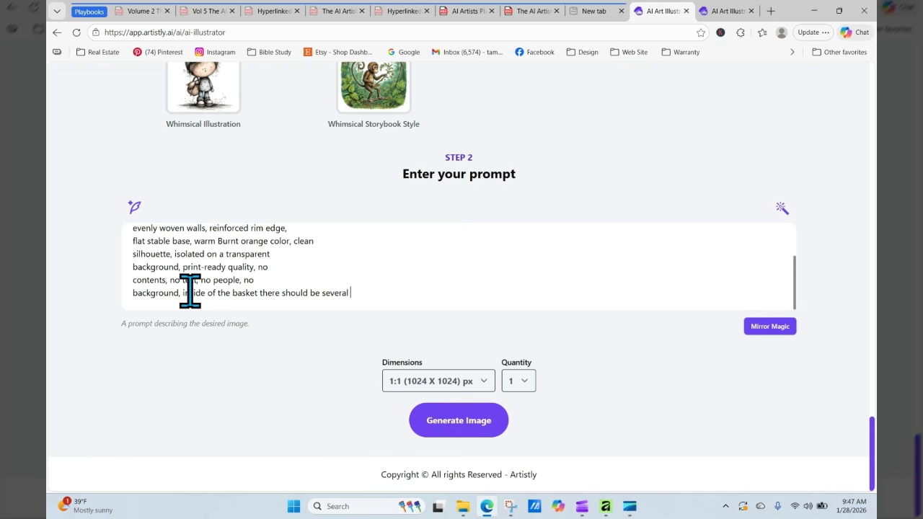
- Paste the jar description into the basket prompt and reword it to 'standalone glass jars'
right_click(394, 289)
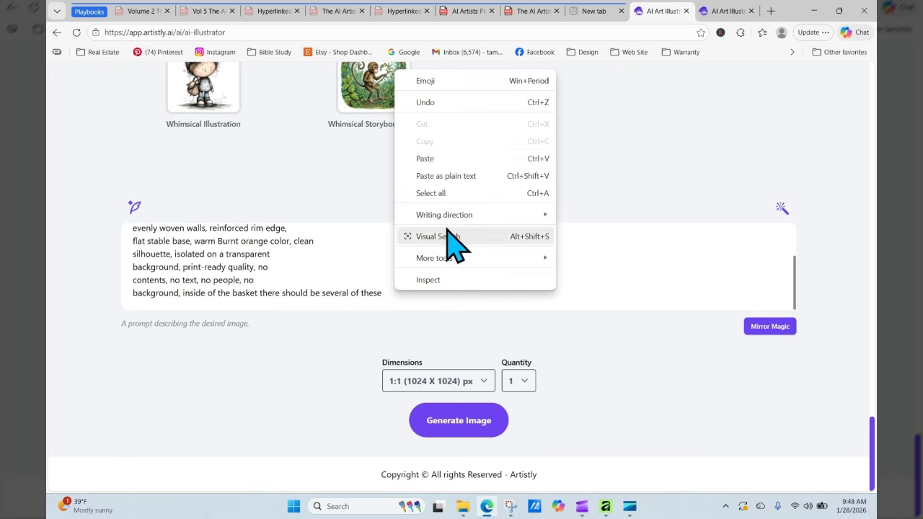
left_click(447, 160)
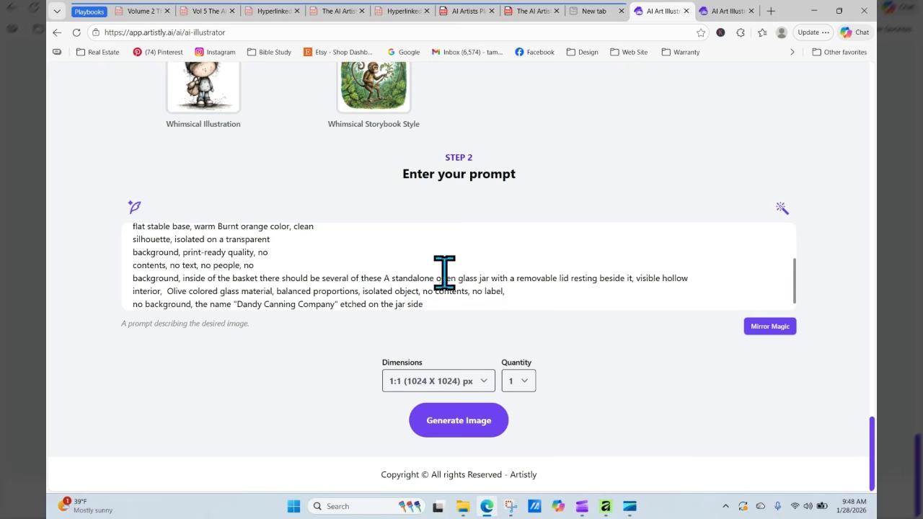
left_click_drag(432, 279, 386, 280)
left_click(389, 279)
key("BackSpace")
key("BackSpace")
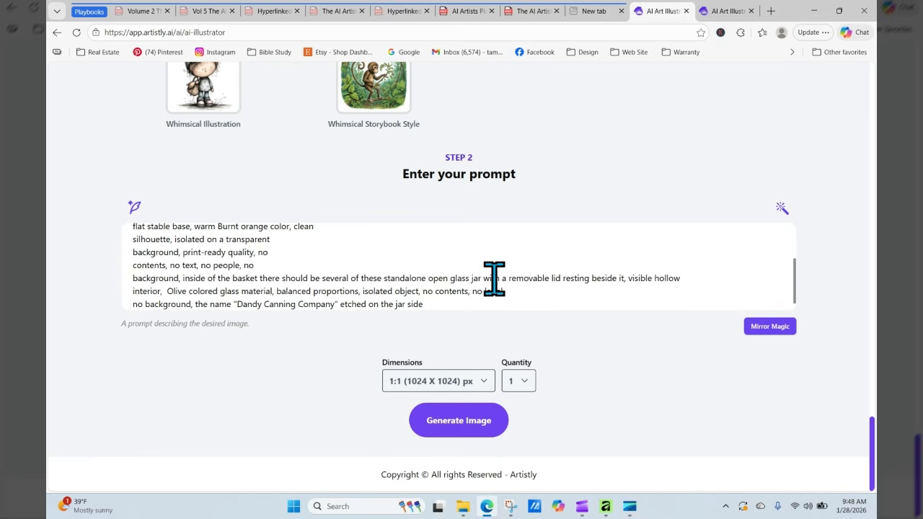
left_click(449, 280)
key("BackSpace")
key("BackSpace")
key("BackSpace")
key("BackSpace")
key("BackSpace")
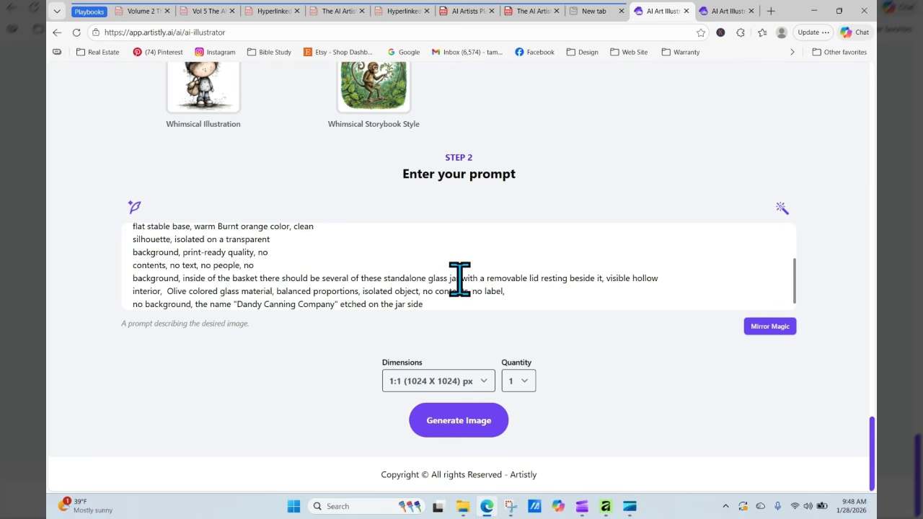
left_click(459, 278)
type("s")
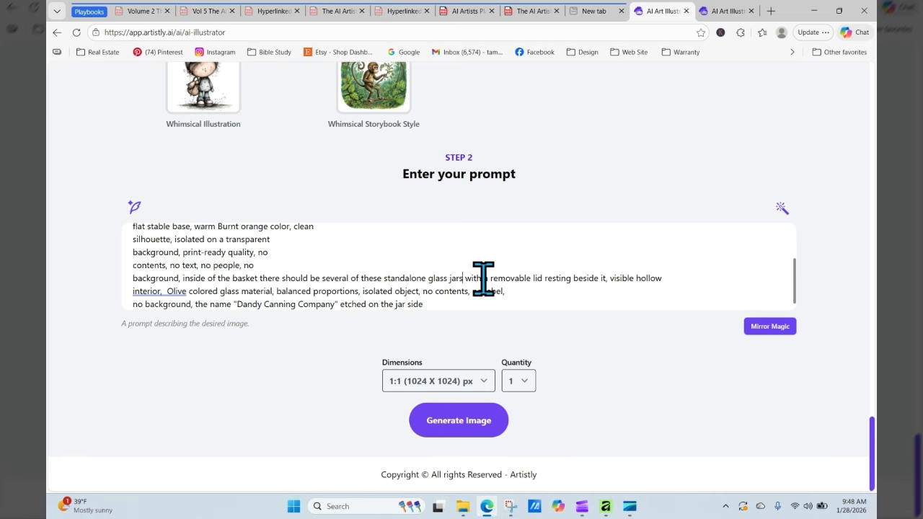
- Drop the removable-lid and hollow-interior wording and add 'filled with jams and jellies' after 'lid'
left_click_drag(483, 278, 533, 278)
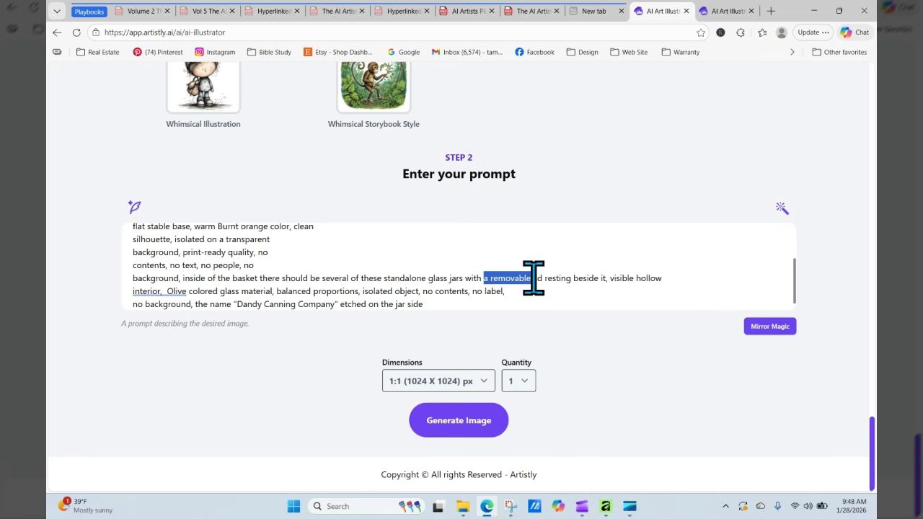
key("BackSpace")
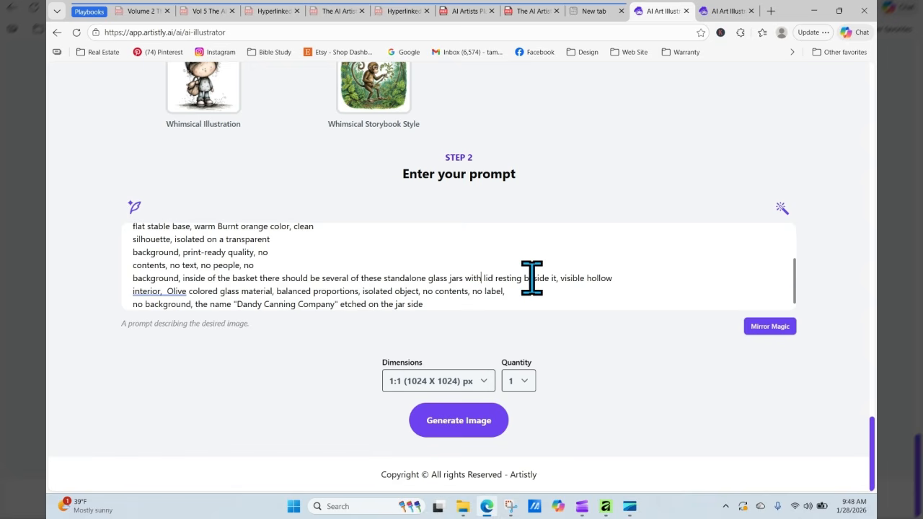
left_click_drag(496, 278, 557, 281)
key("BackSpace")
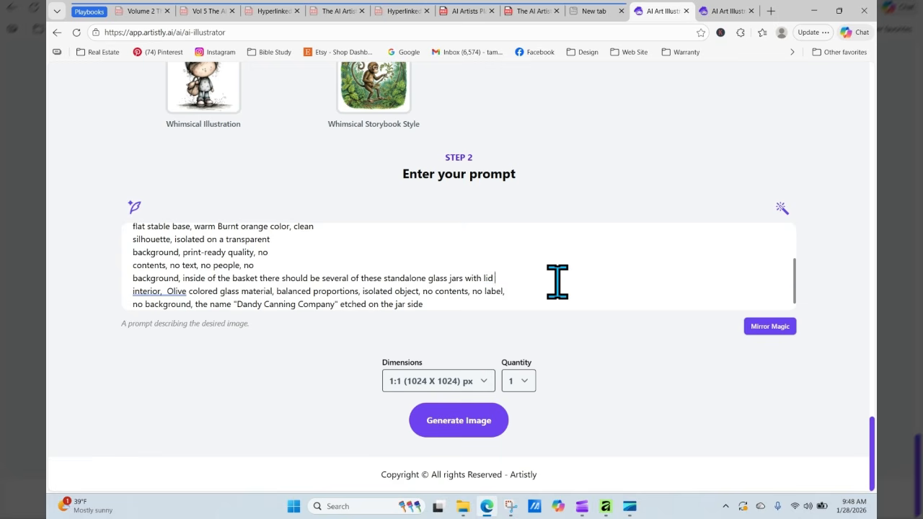
key("Delete")
key("Delete")
key("Delete")
key("Delete")
key("Delete")
key("Delete")
key("Delete")
key("Delete")
key("Delete")
key("Delete")
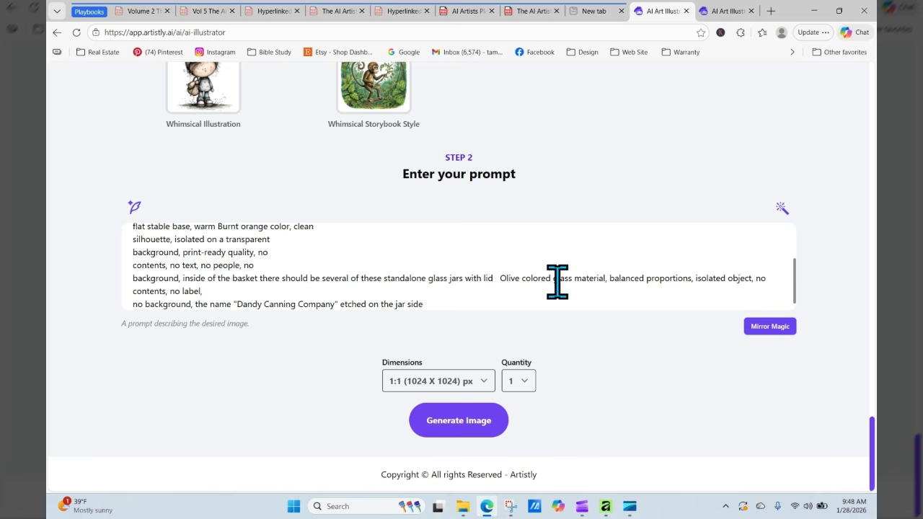
key("Delete")
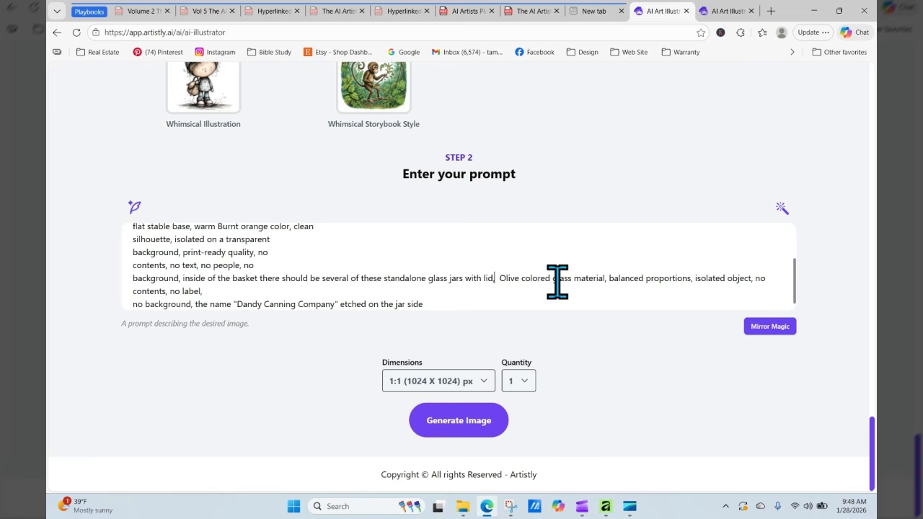
type(",")
key("BackSpace")
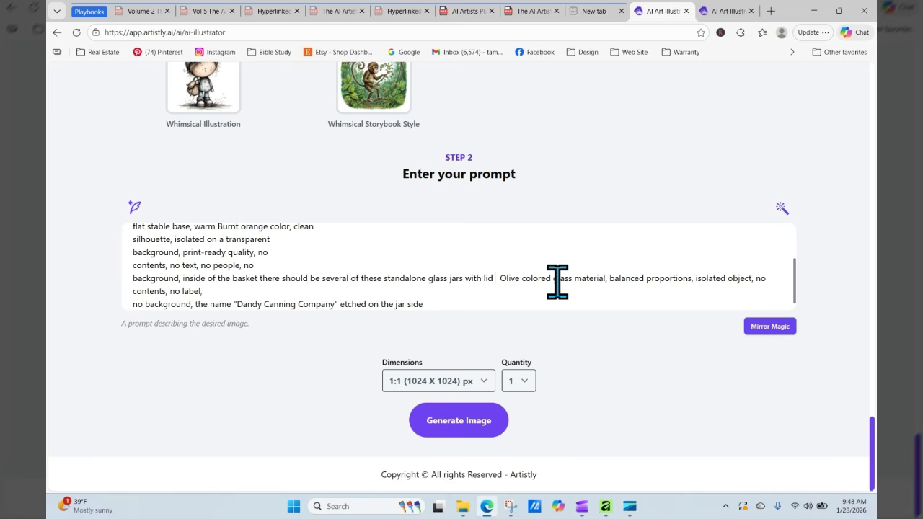
type("filled with j")
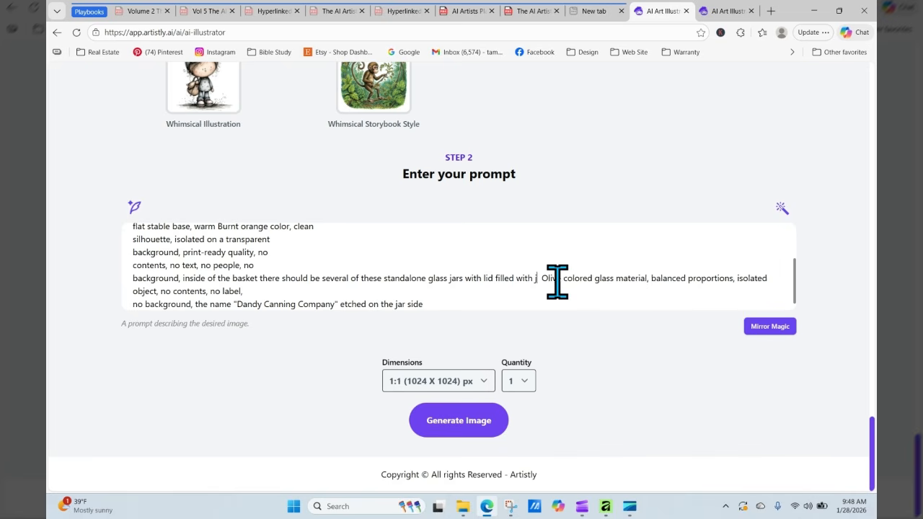
type("ams")
type(" and jellies")
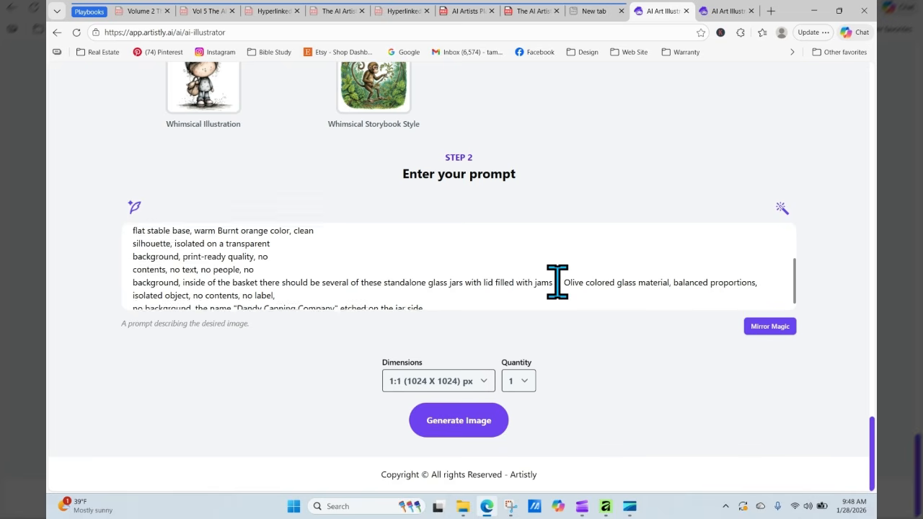
type(",")
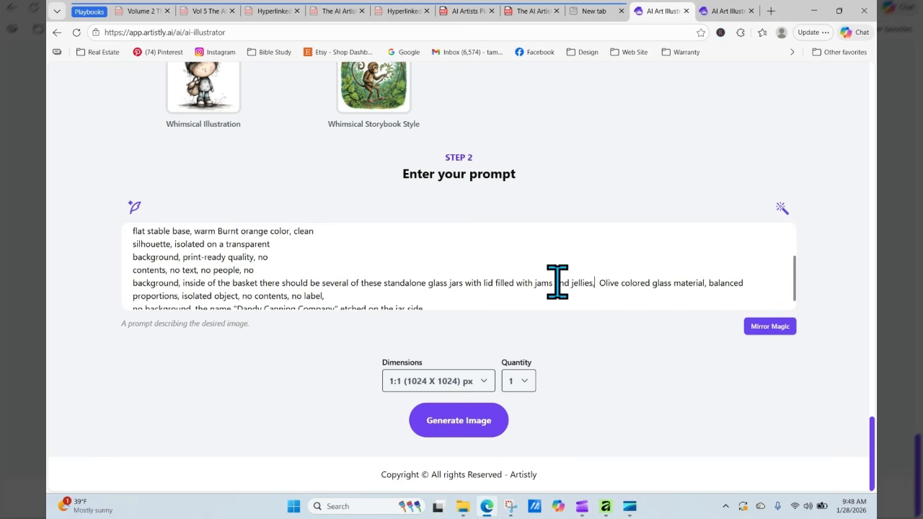
- Set the dimensions to 3:4 (896 × 1152) and generate the jam-jar basket image
left_click(453, 384)
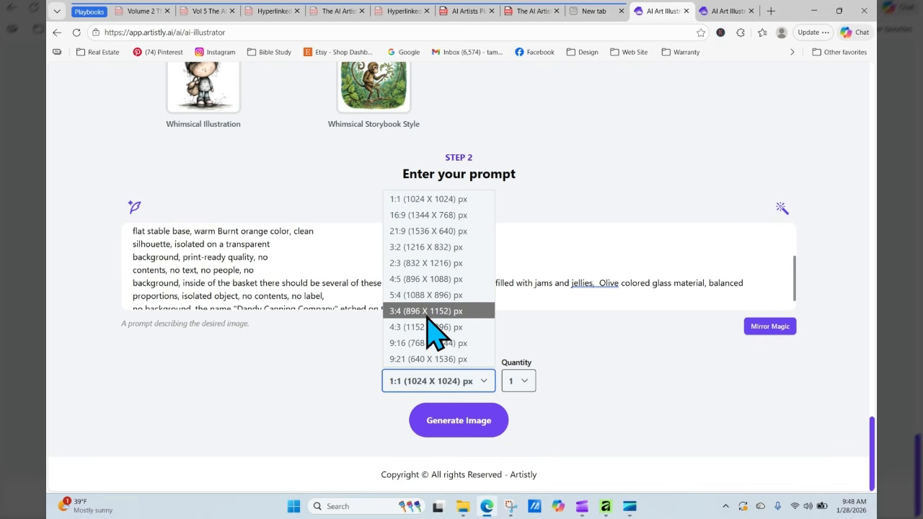
left_click(429, 311)
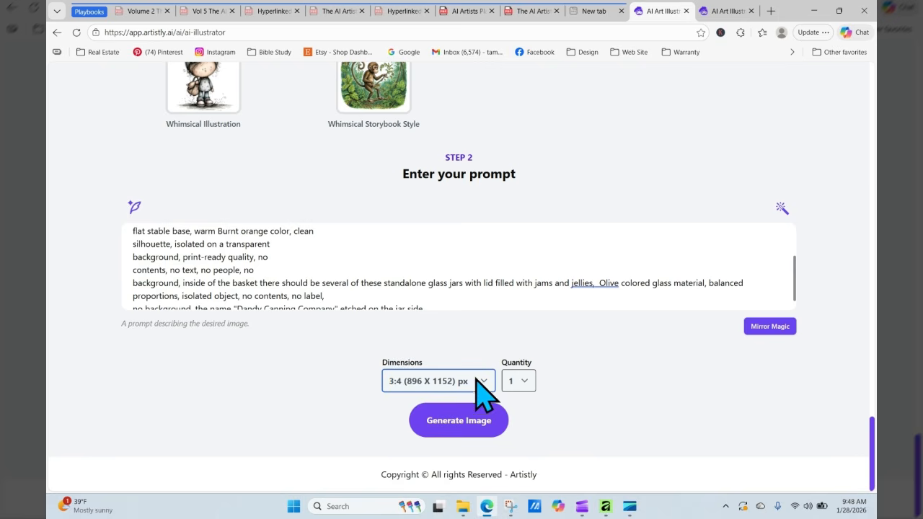
left_click(482, 422)
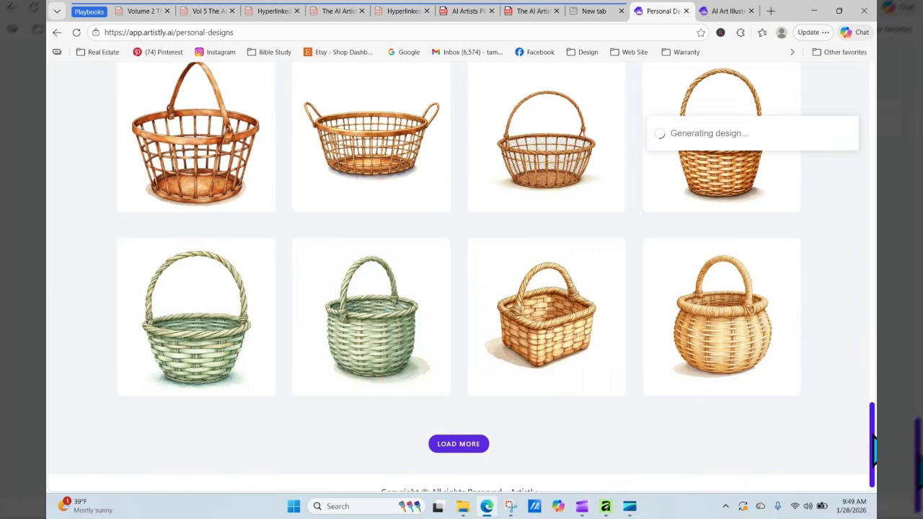
- Reload the gallery until the 3:4 basket appears, open its details, and choose RE-GENERATE
scroll(873, 441, "up", 20)
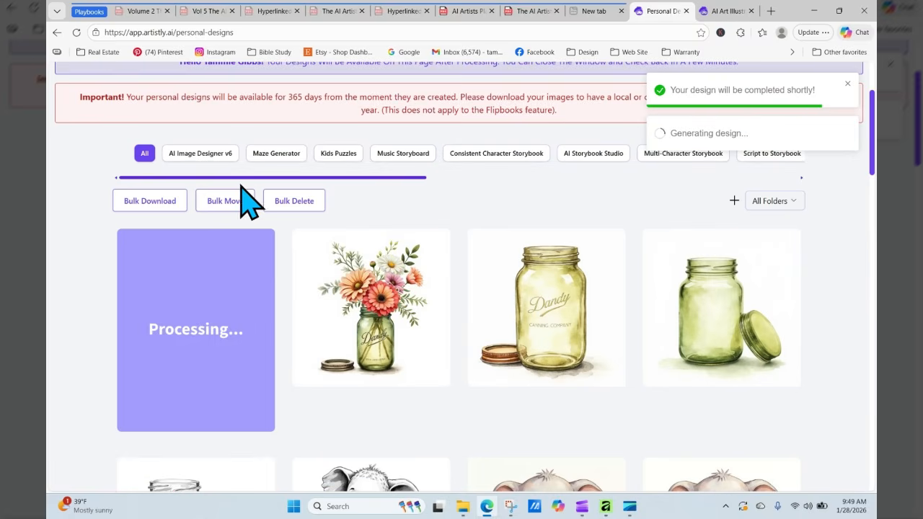
left_click(76, 33)
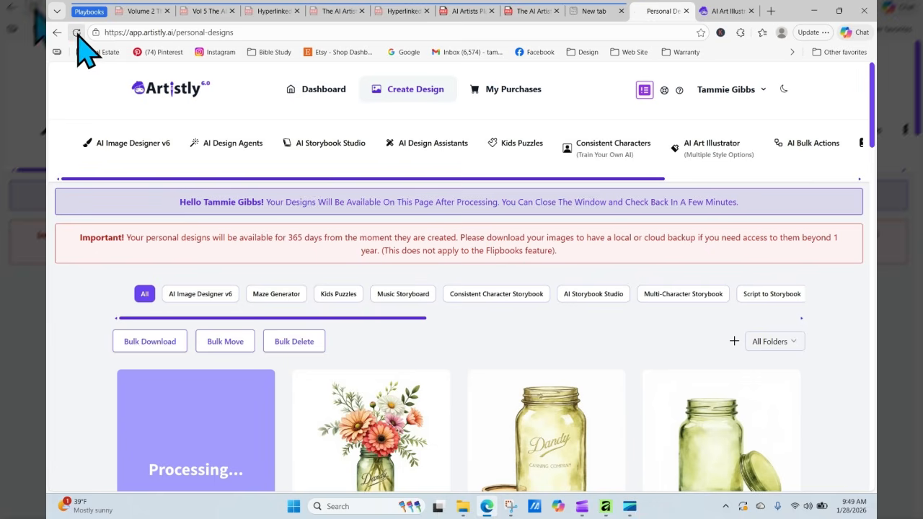
left_click(75, 33)
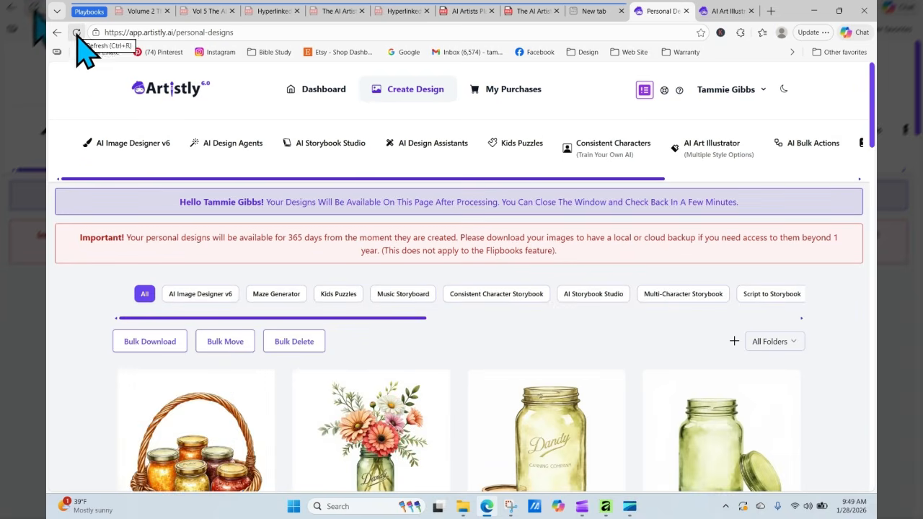
left_click(76, 34)
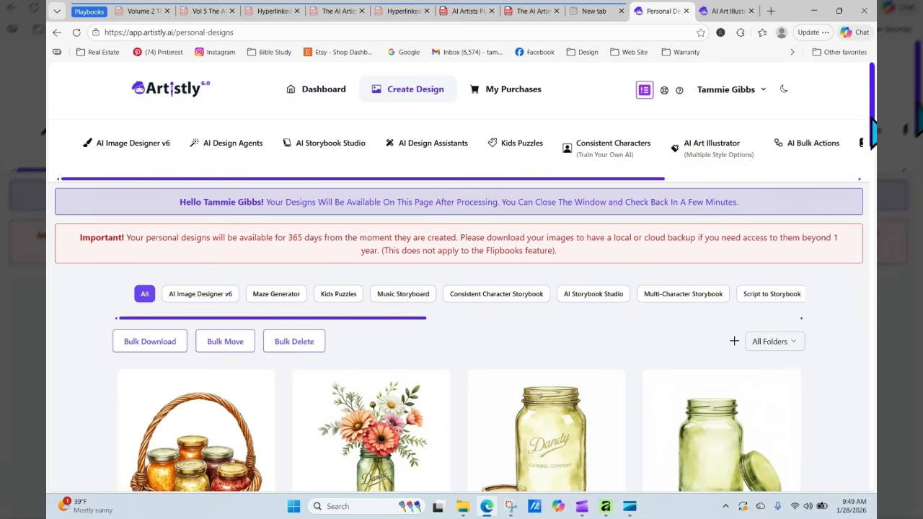
scroll(461, 288, "down", 3)
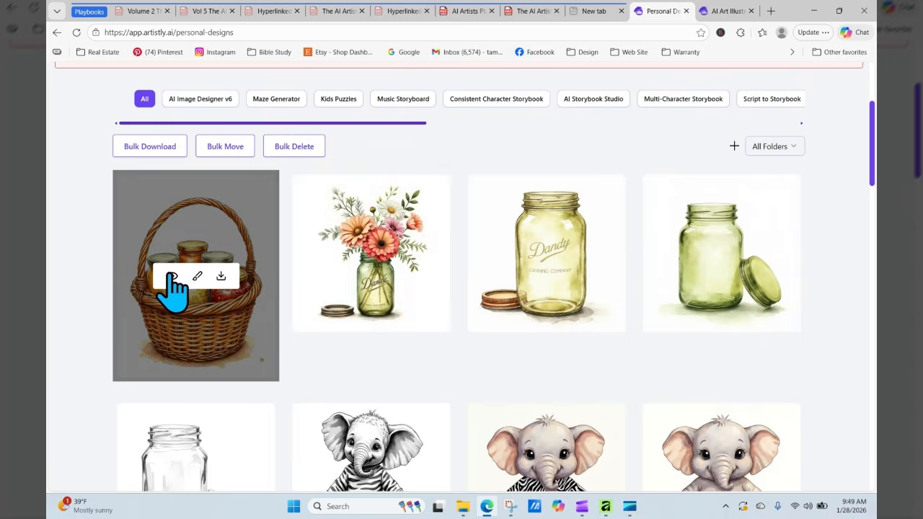
left_click(172, 276)
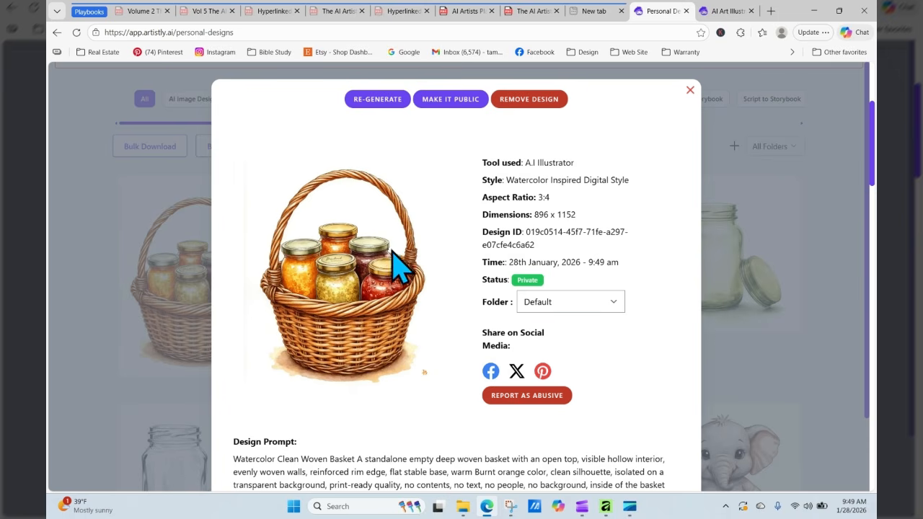
left_click(393, 105)
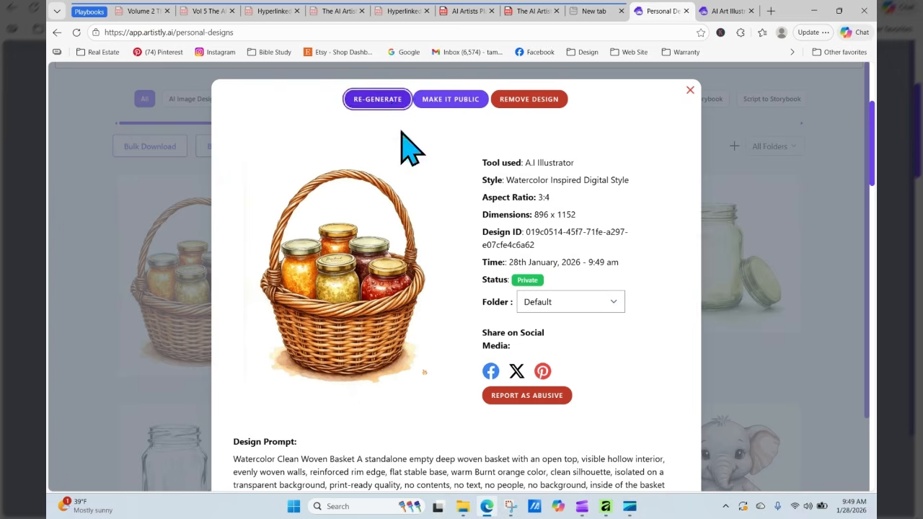
- In the objects playbook PDF, go via page 5 to the Bow Creation Library's Sample Prompts
left_click(467, 11)
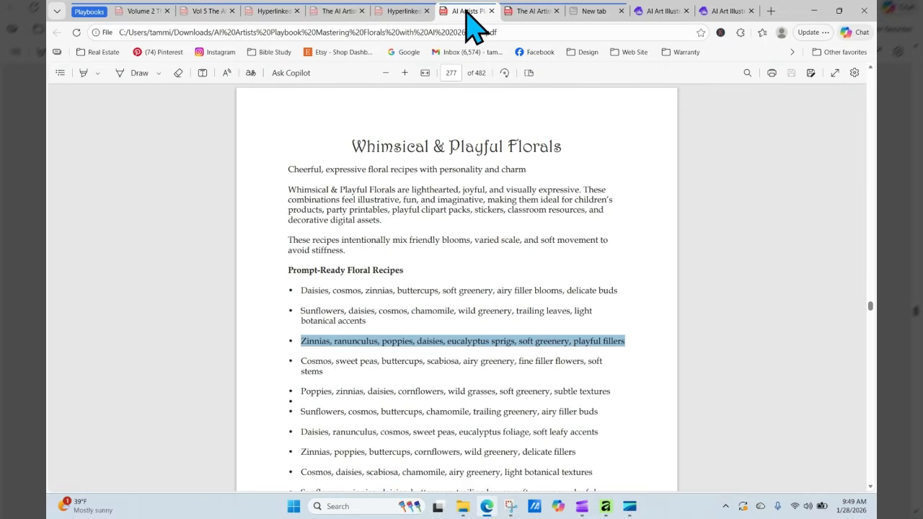
left_click(532, 11)
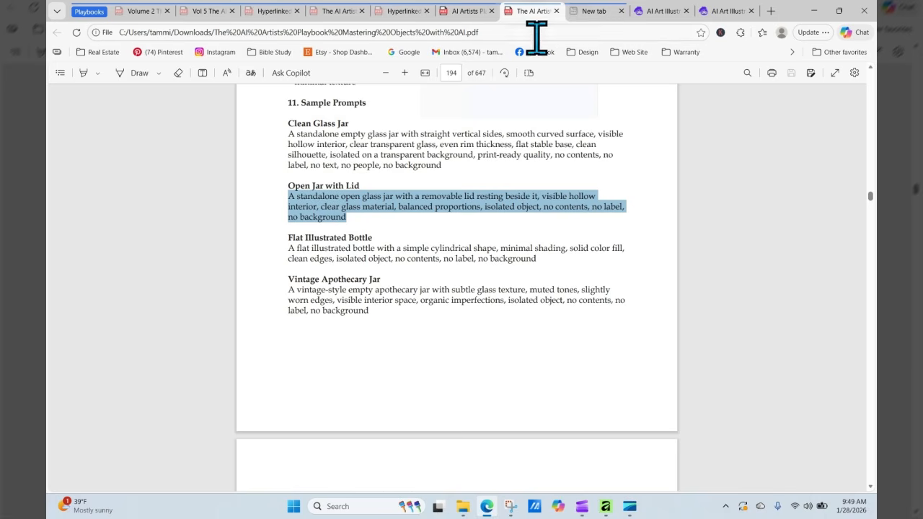
left_click(451, 73)
type("5")
key("Return")
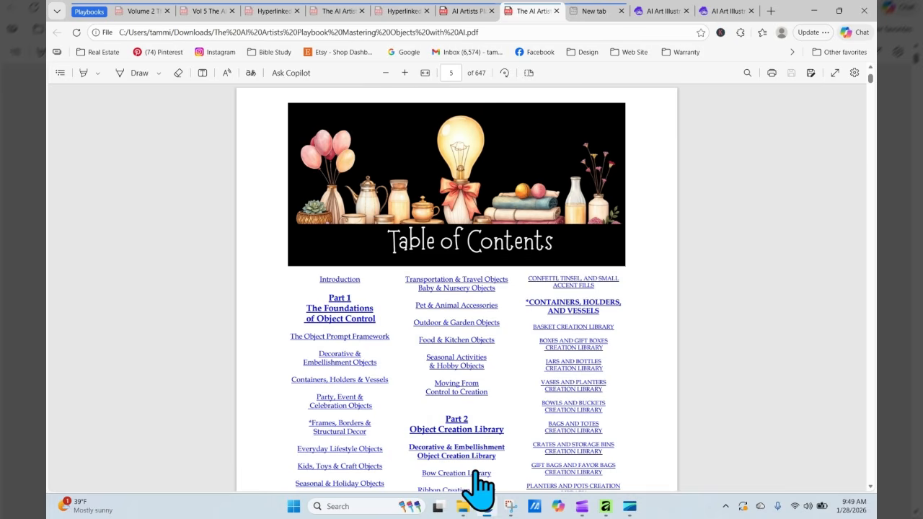
left_click(474, 474)
scroll(739, 292, "down", 1)
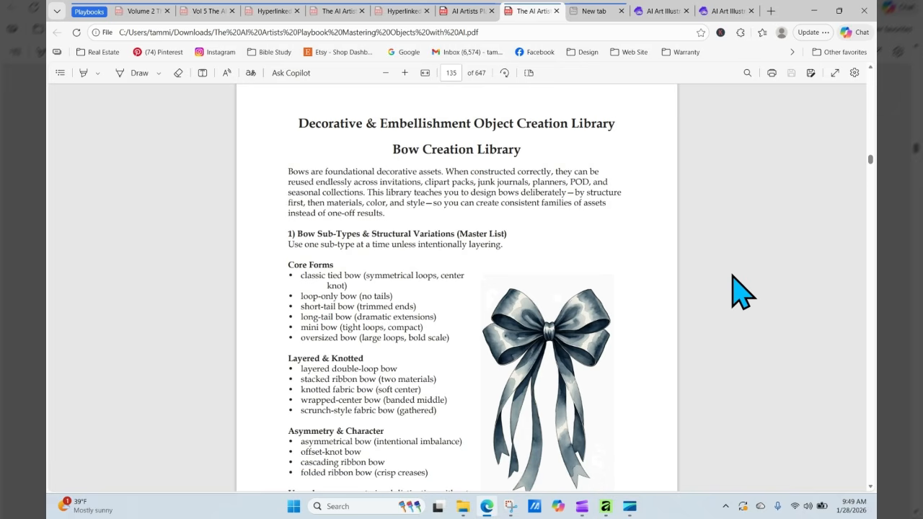
scroll(742, 292, "down", 1)
scroll(738, 291, "down", 20)
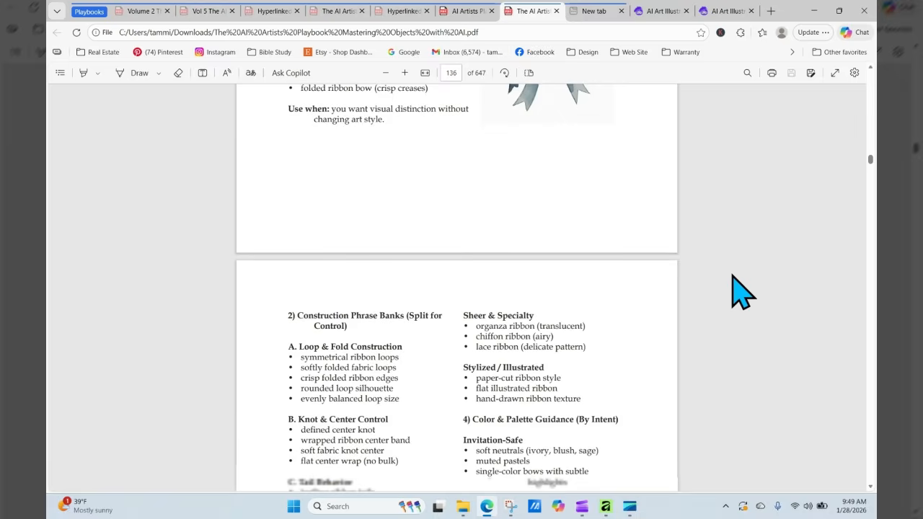
scroll(739, 292, "down", 15)
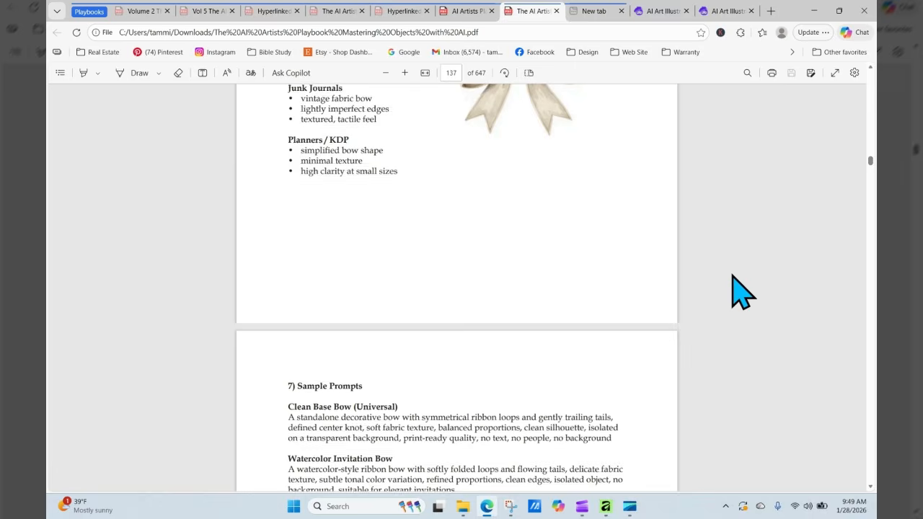
scroll(739, 292, "down", 3)
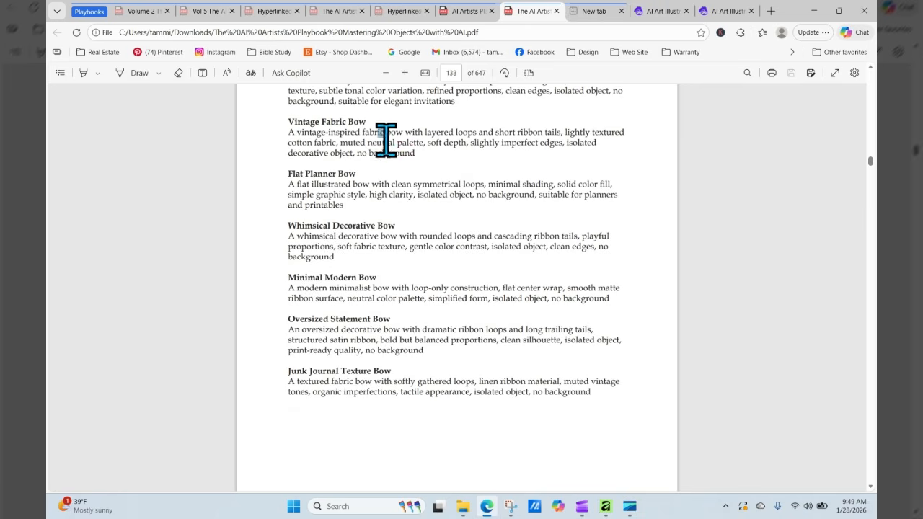
- Copy the Vintage Fabric Bow sample prompt and return to the Artistly tab
left_click_drag(370, 133, 432, 168)
left_click(428, 169)
left_click_drag(288, 134, 386, 155)
right_click(389, 148)
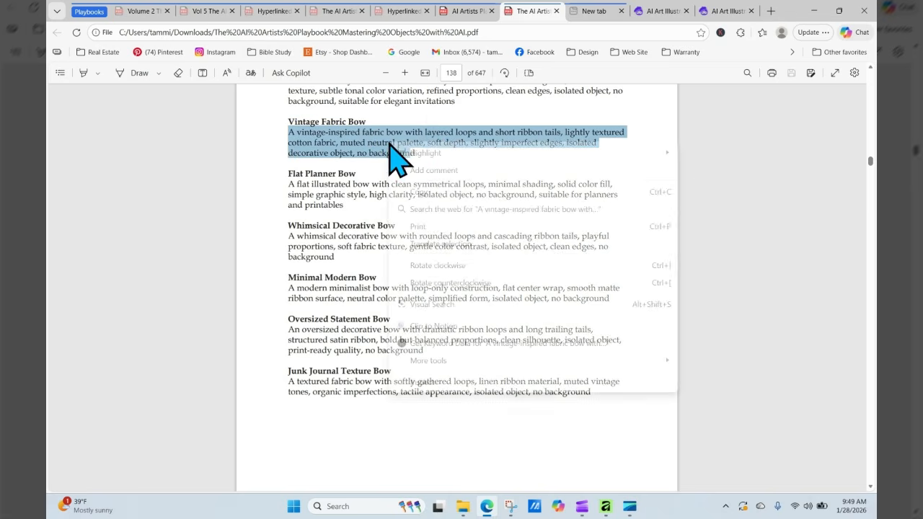
left_click(434, 191)
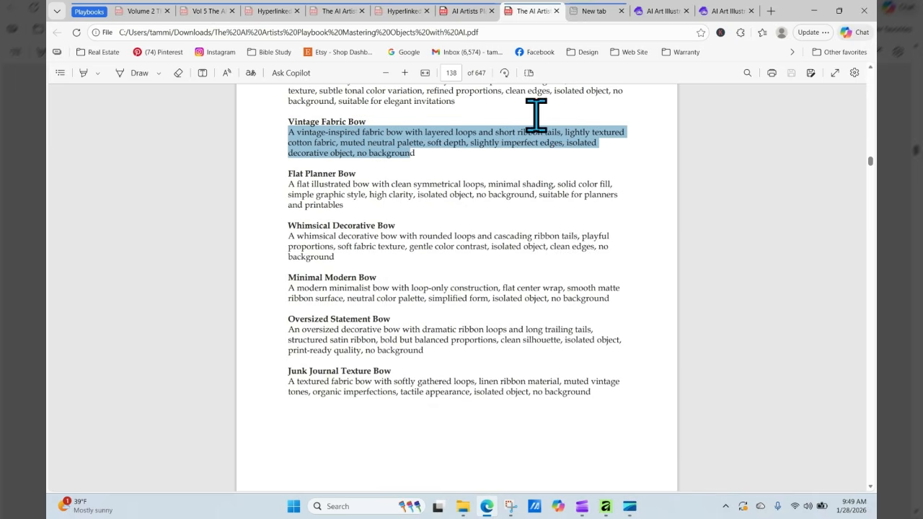
left_click(714, 12)
- Delete 'visible hollow interior' from the basket prompt and correct the spelling of 'statement'
left_click(663, 13)
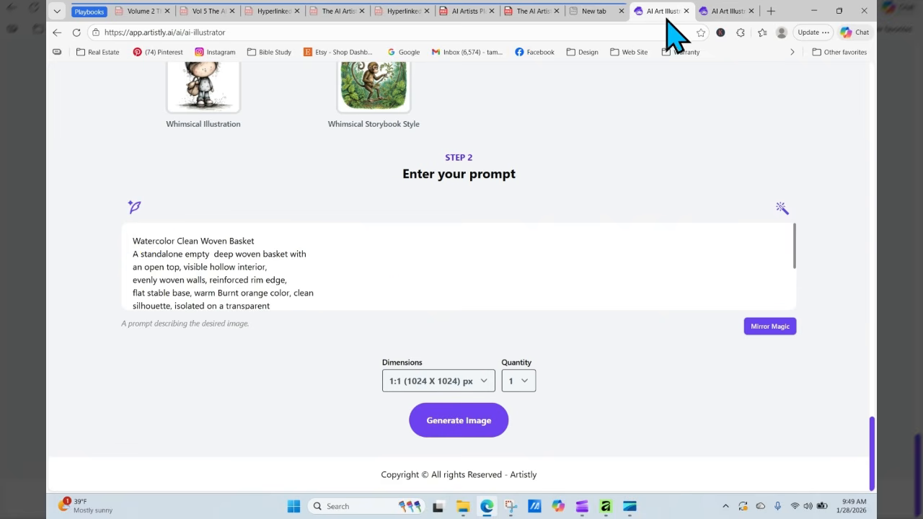
triple_click(792, 267)
left_click(666, 268)
left_click(209, 254)
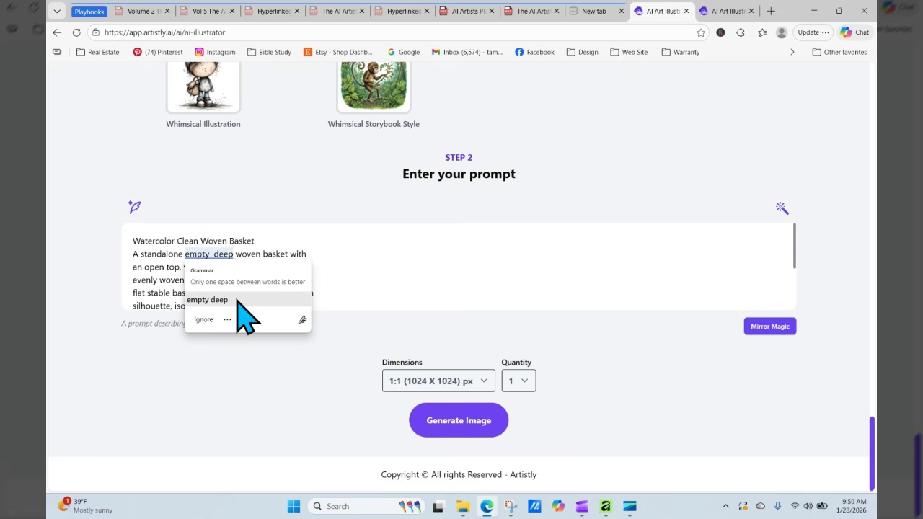
left_click(236, 301)
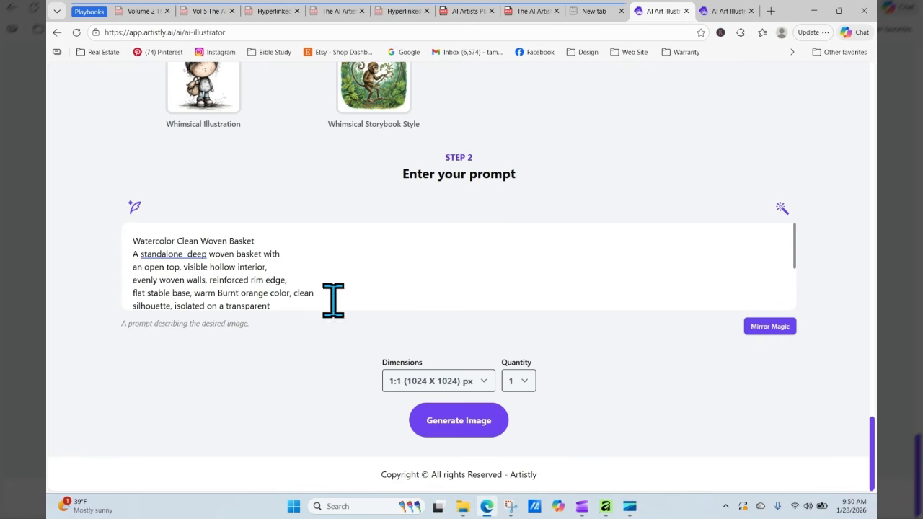
left_click_drag(183, 267, 269, 266)
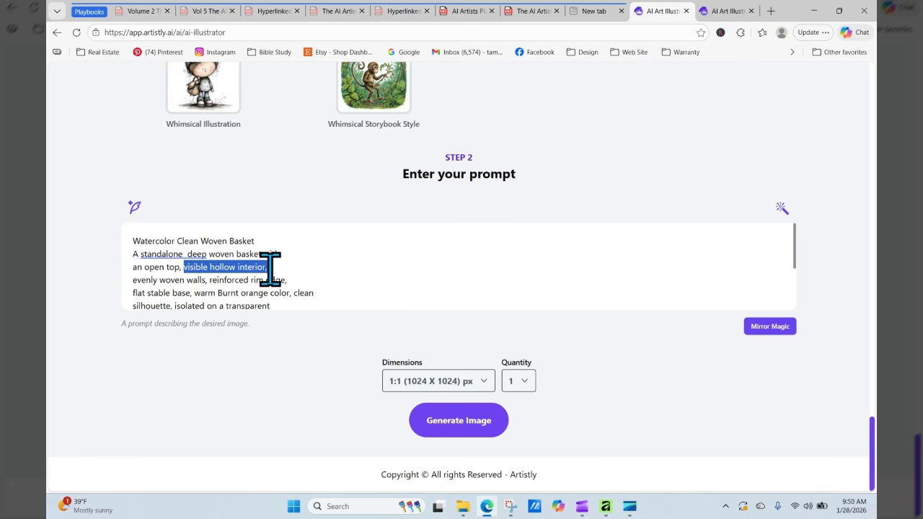
key("BackSpace")
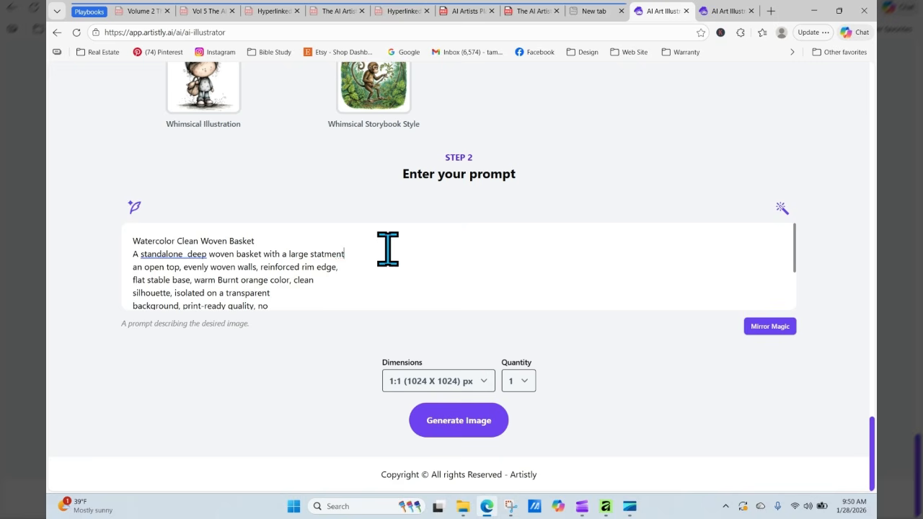
key("BackSpace")
key("BackSpace")
key("BackSpace")
- Paste the vintage fabric bow text after 'statement' and add 'a floral pattern featuring'
right_click(387, 252)
left_click(419, 340)
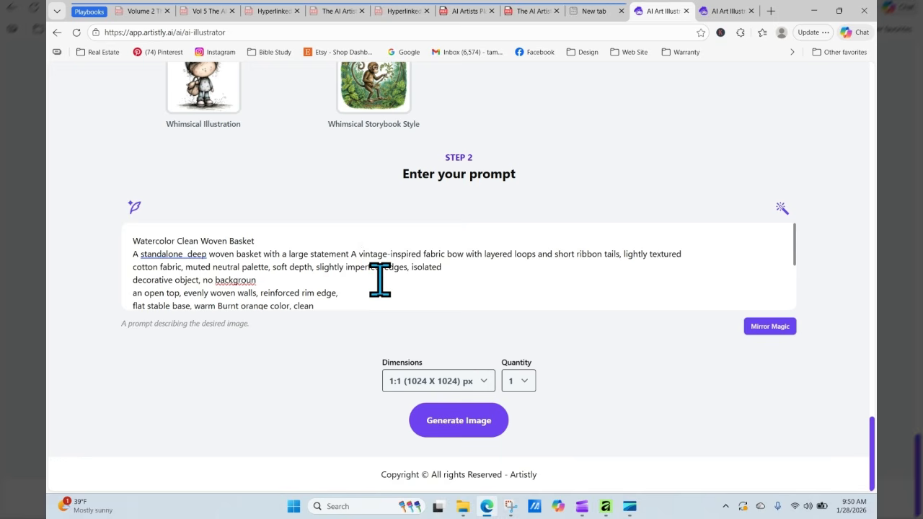
left_click(360, 256)
key("BackSpace")
key("BackSpace")
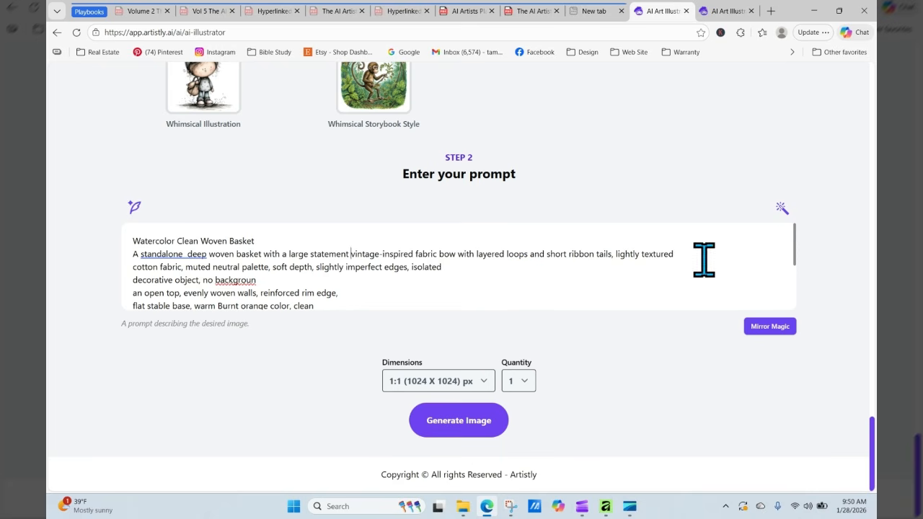
left_click_drag(476, 254, 511, 307)
left_click(476, 245)
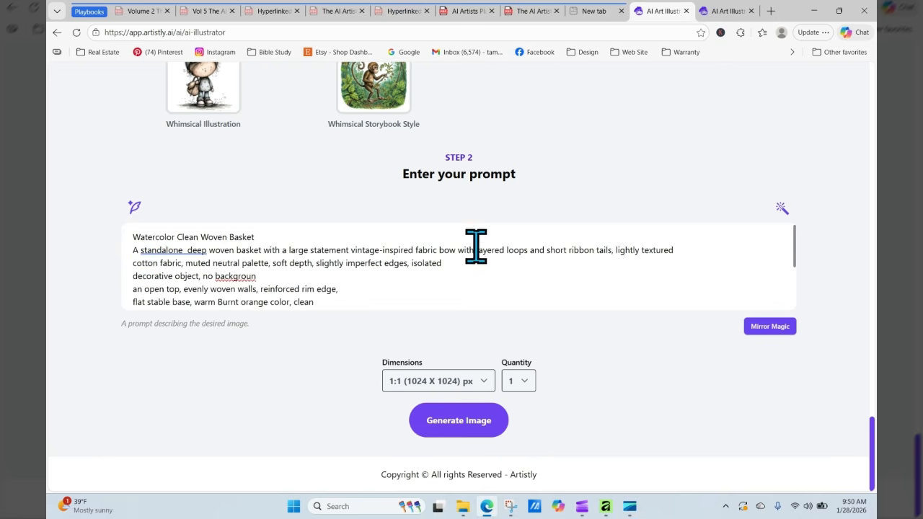
type("a ")
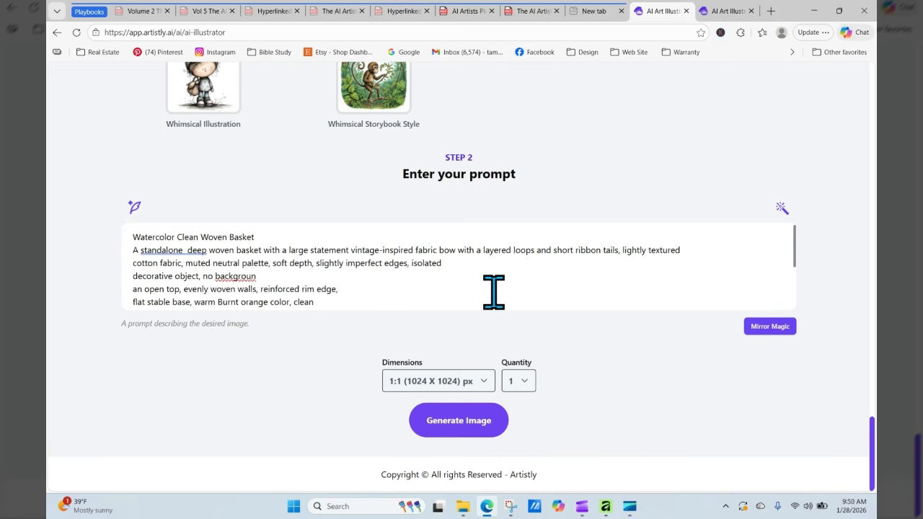
type("floral ")
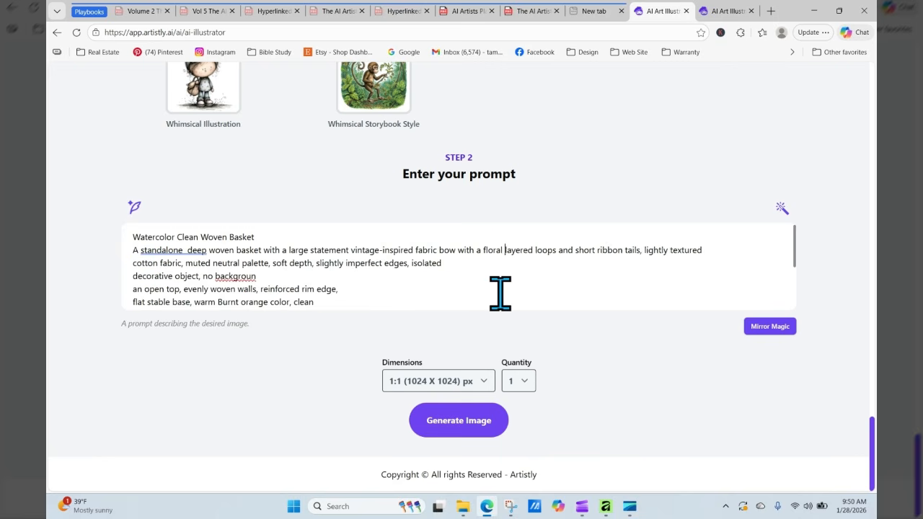
type("pattern featu")
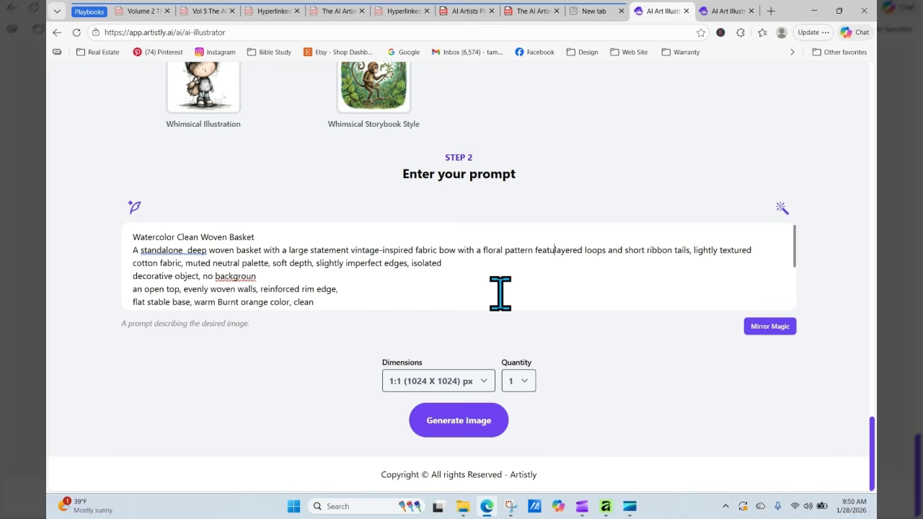
type("ring")
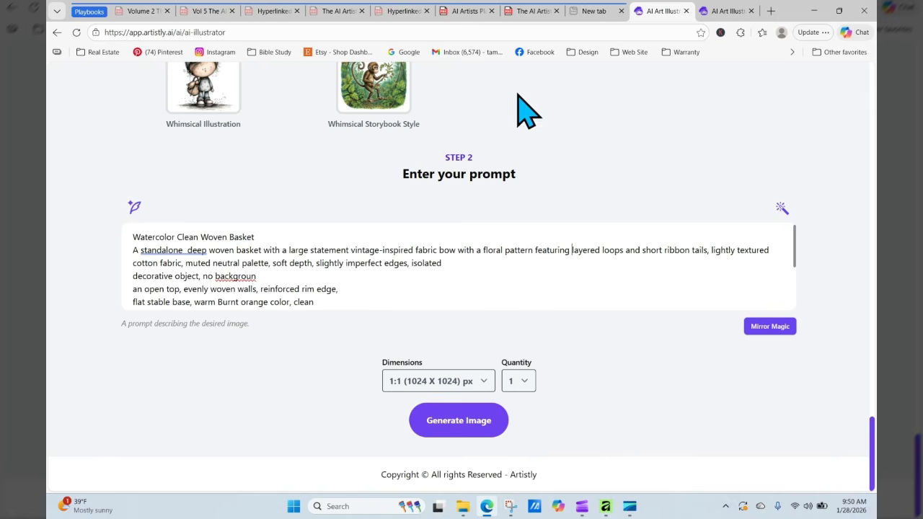
- Copy the Zinnias, ranunculus, poppies recipe line from the florals PDF and go back to Artistly
left_click(472, 10)
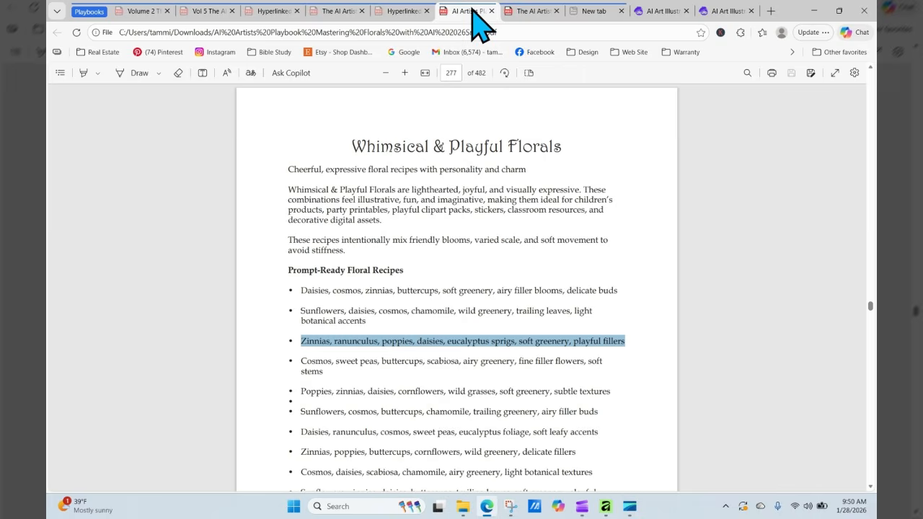
right_click(421, 340)
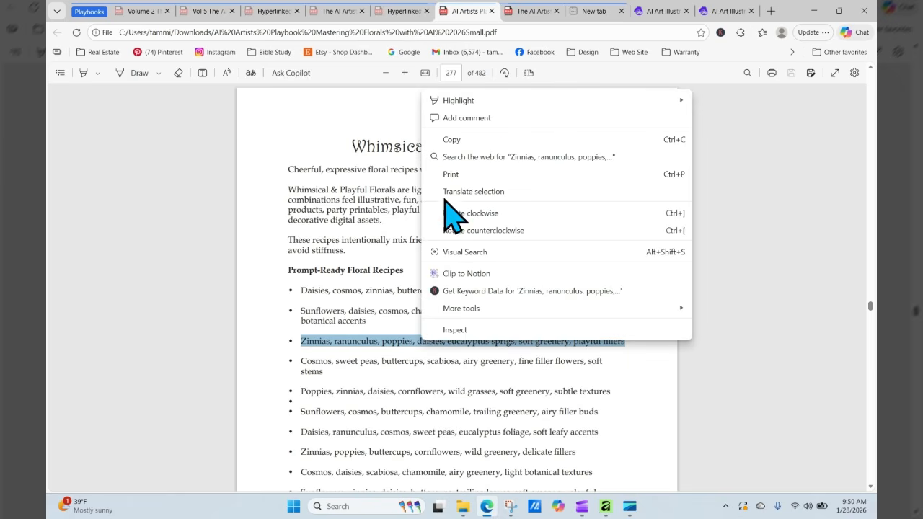
left_click(454, 139)
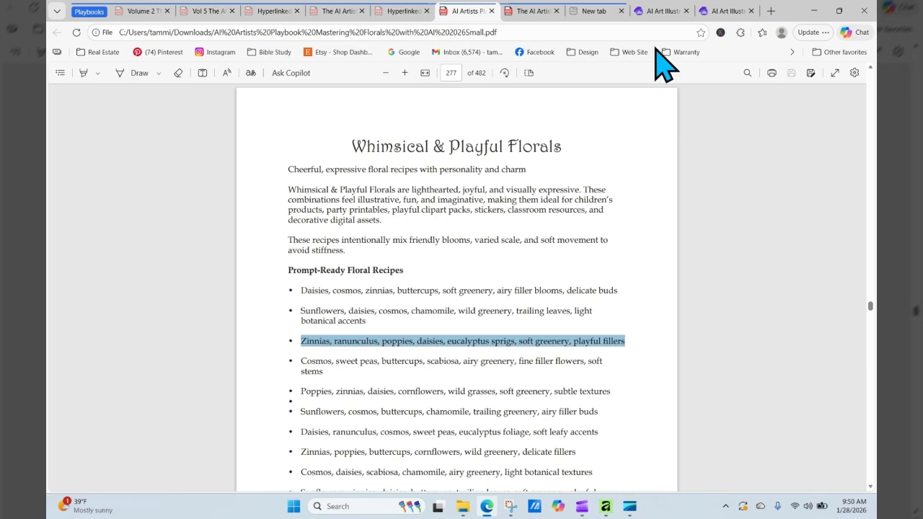
left_click(669, 12)
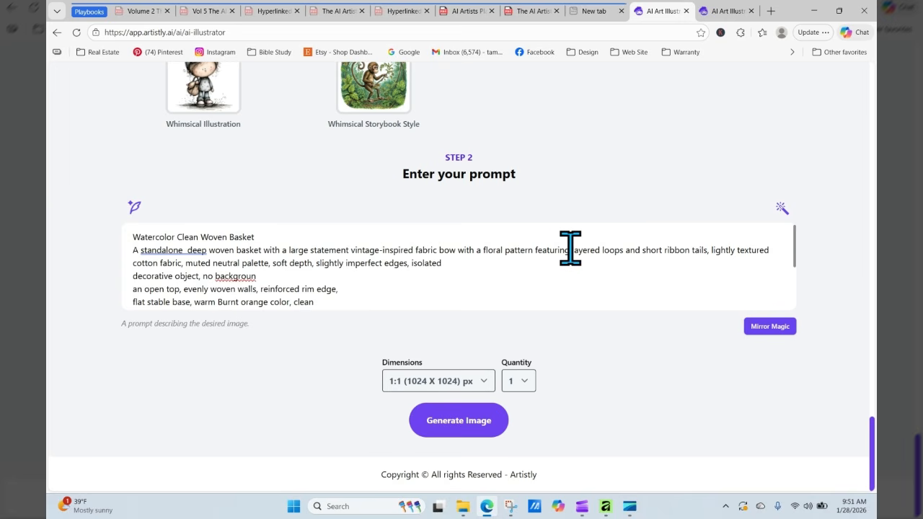
- Paste the Zinnias floral list after 'featuring', separated from 'layered loops' by a comma
double_click(552, 250)
left_click(569, 250)
right_click(581, 252)
left_click(617, 336)
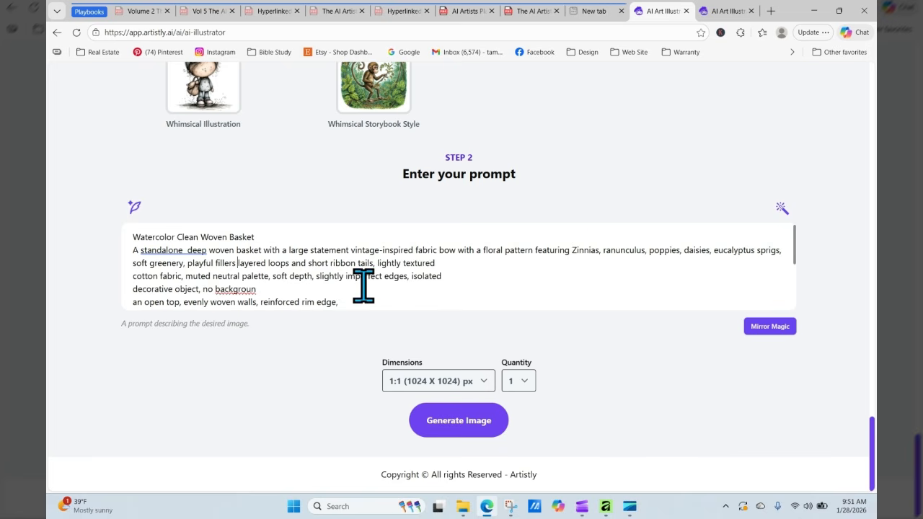
key("Left")
type(",")
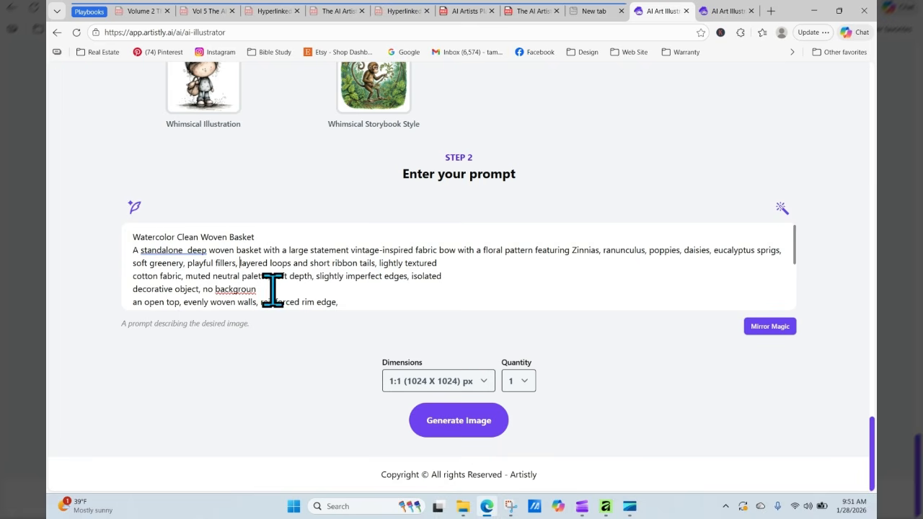
- Complete the word 'background' and generate the 1:1 basket image
scroll(259, 290, "up", 1)
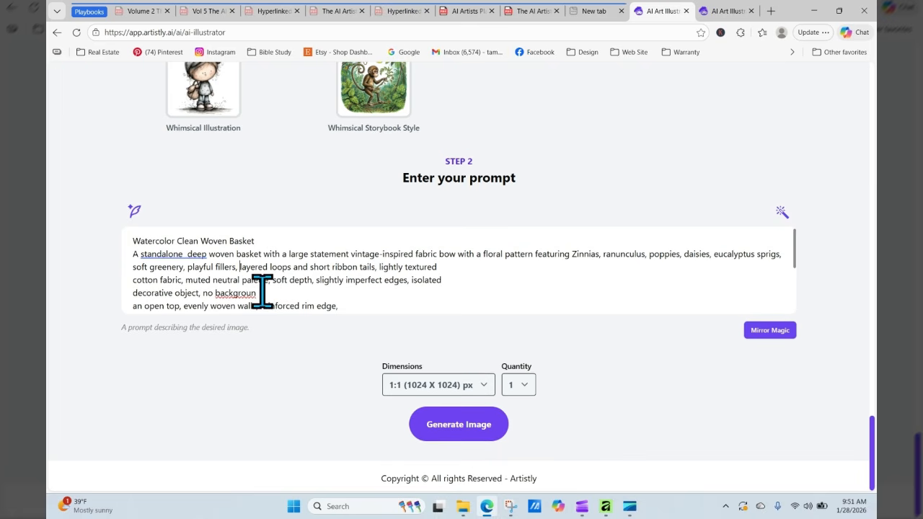
type("d")
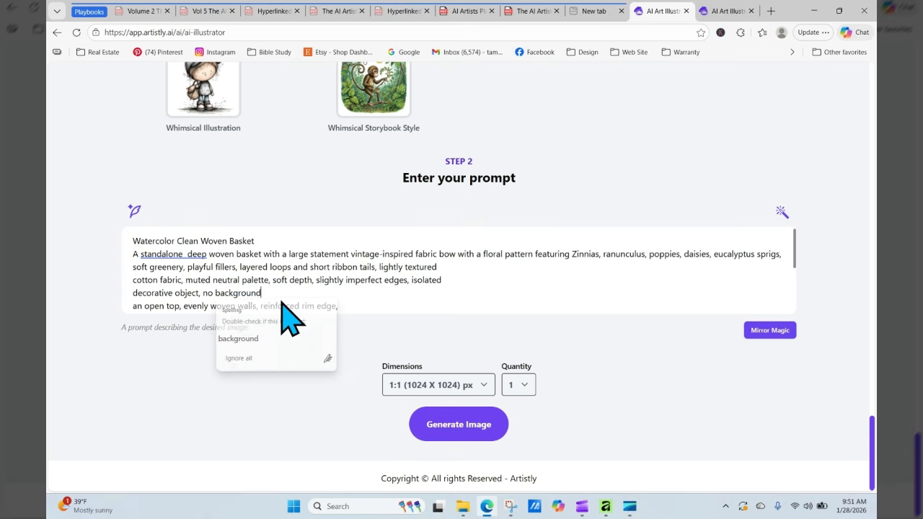
left_click(473, 425)
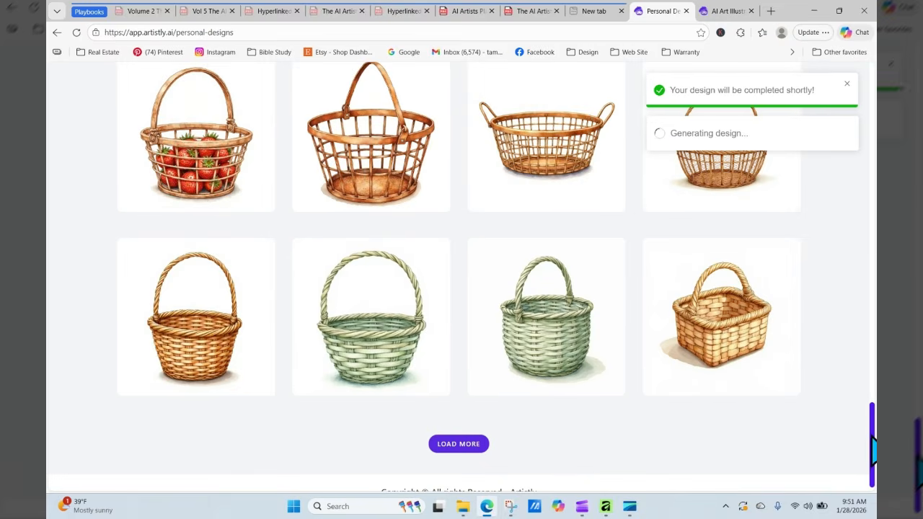
- Reload the designs page until the floral-bow basket appears, then open its 1:1 details
left_click_drag(871, 435, 871, 121)
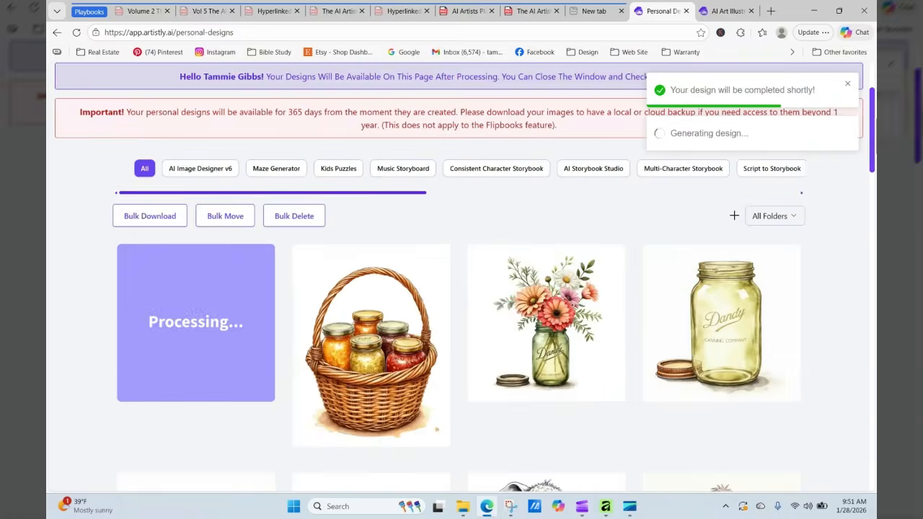
left_click(77, 32)
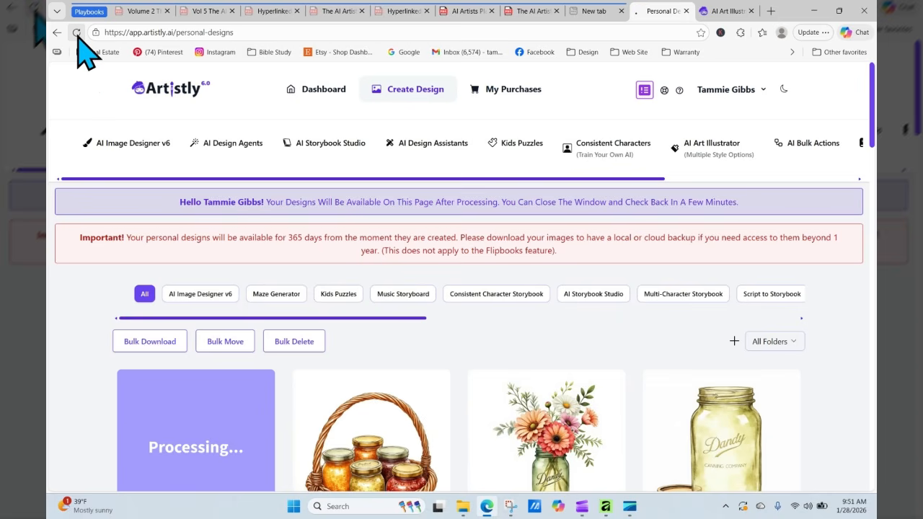
left_click(77, 32)
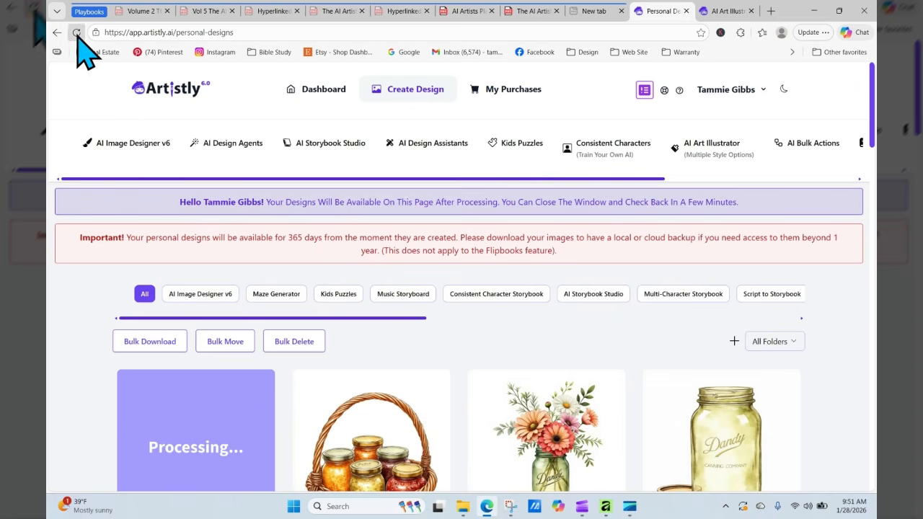
left_click(77, 32)
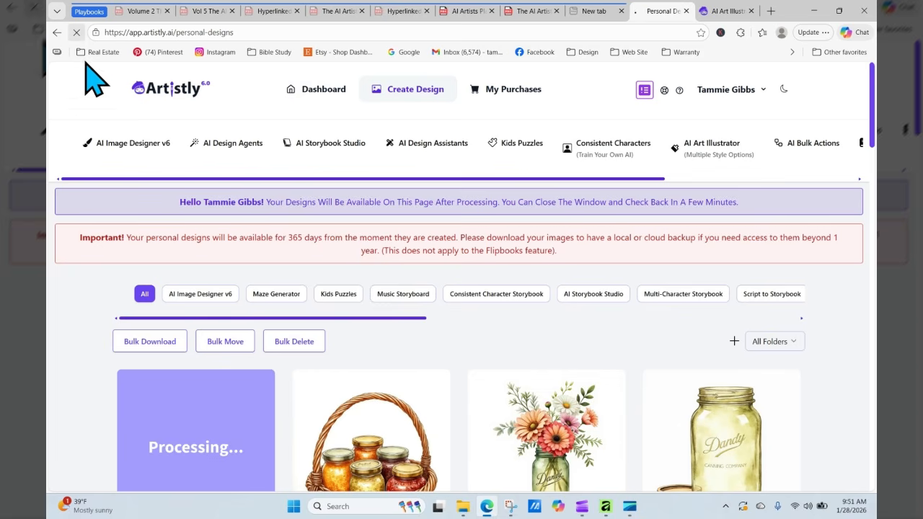
left_click(77, 32)
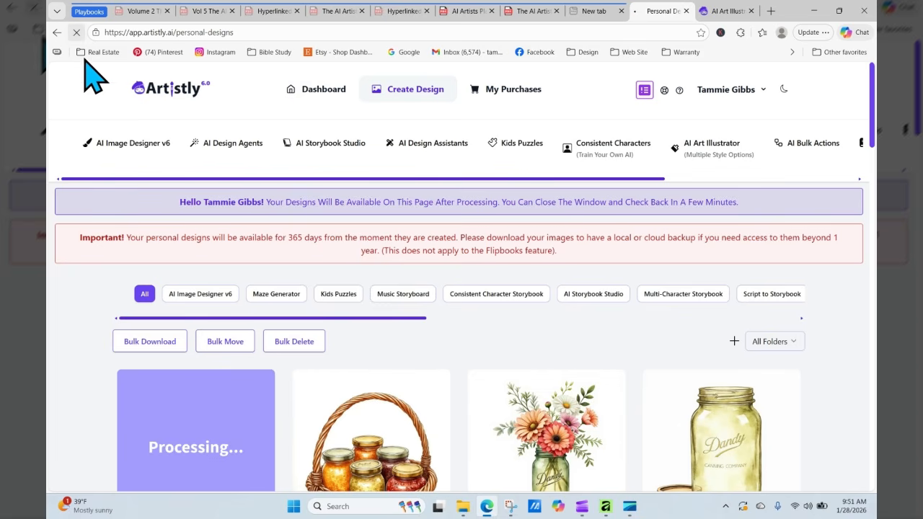
left_click(76, 32)
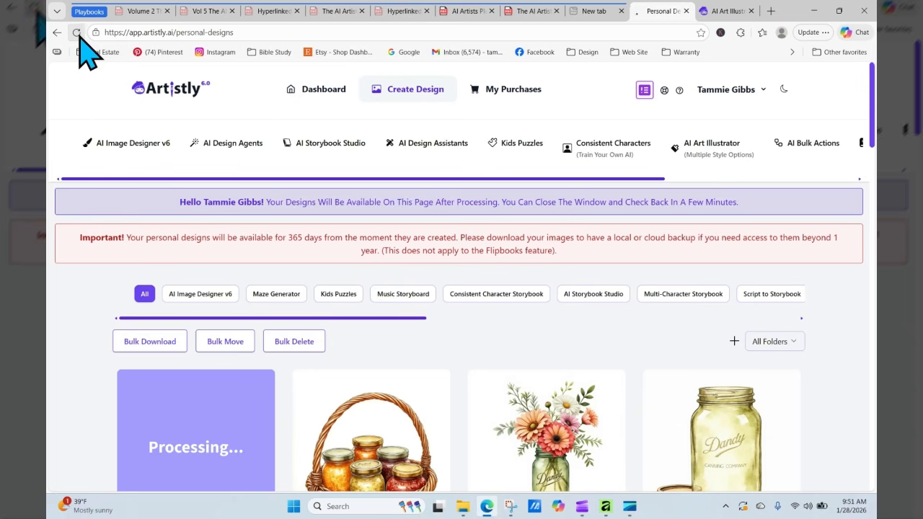
left_click(77, 33)
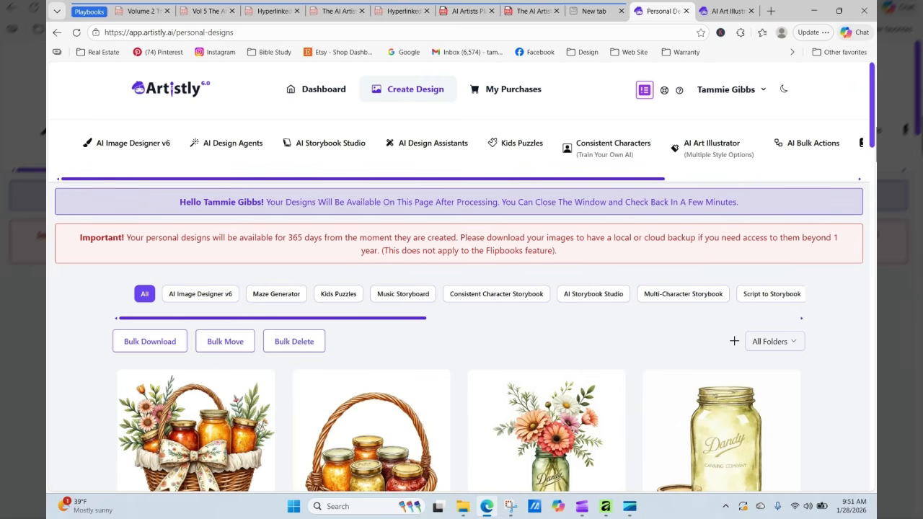
scroll(858, 253, "down", 3)
mouse_move(317, 232)
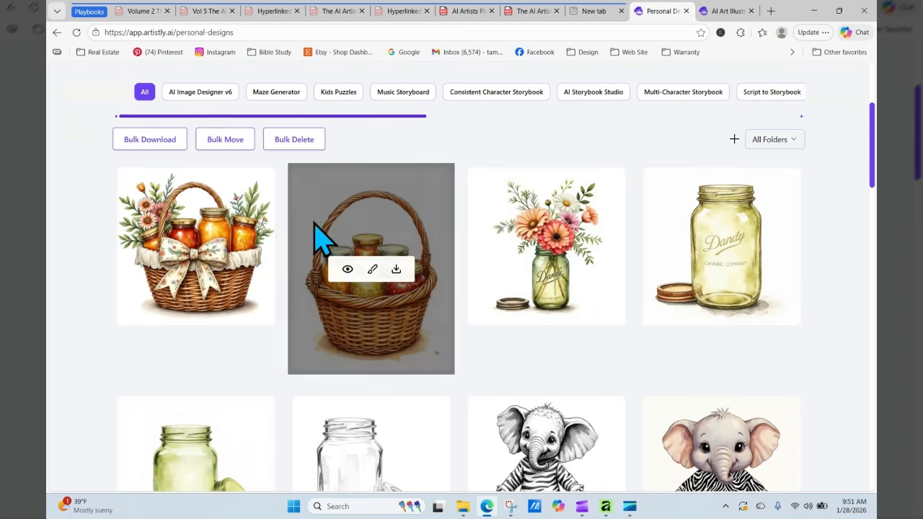
left_click(172, 246)
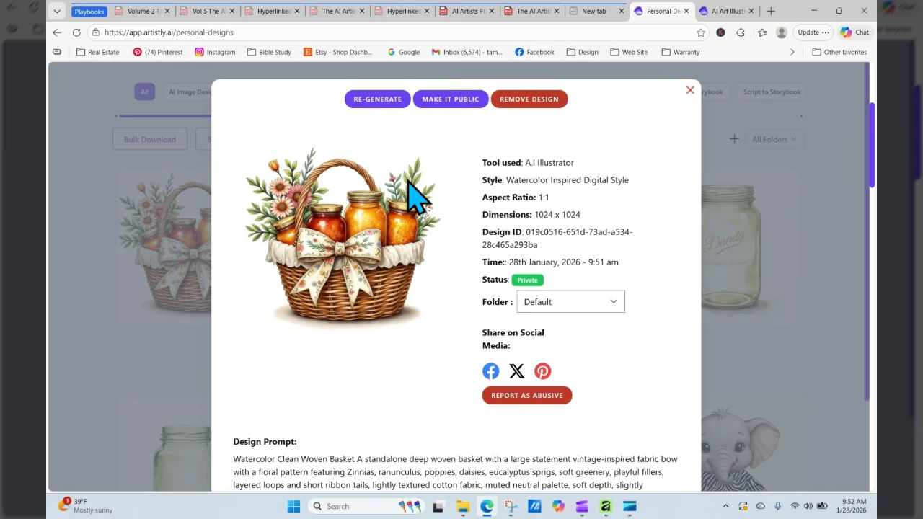
- Send the bowed basket to RE-GENERATE and copy the Sunflowers, cosmos, buttercups recipe from page 277
left_click(377, 99)
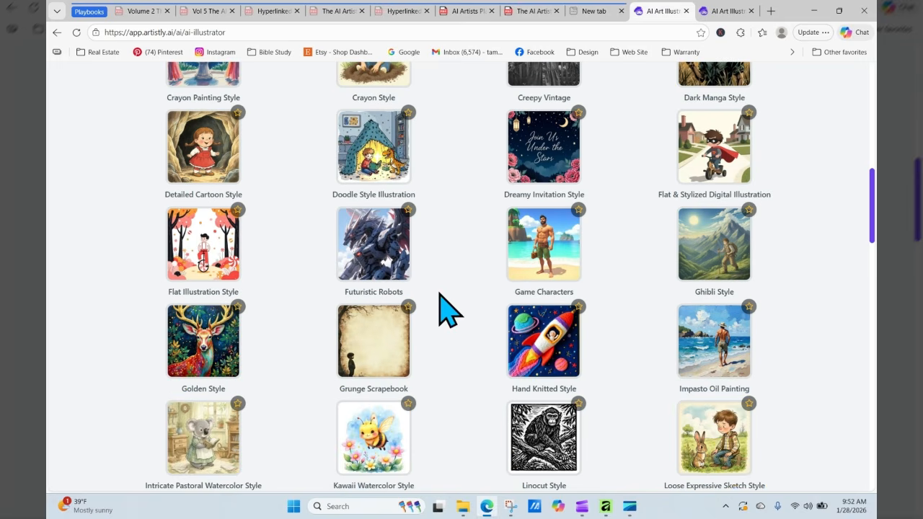
scroll(454, 328, "down", 15)
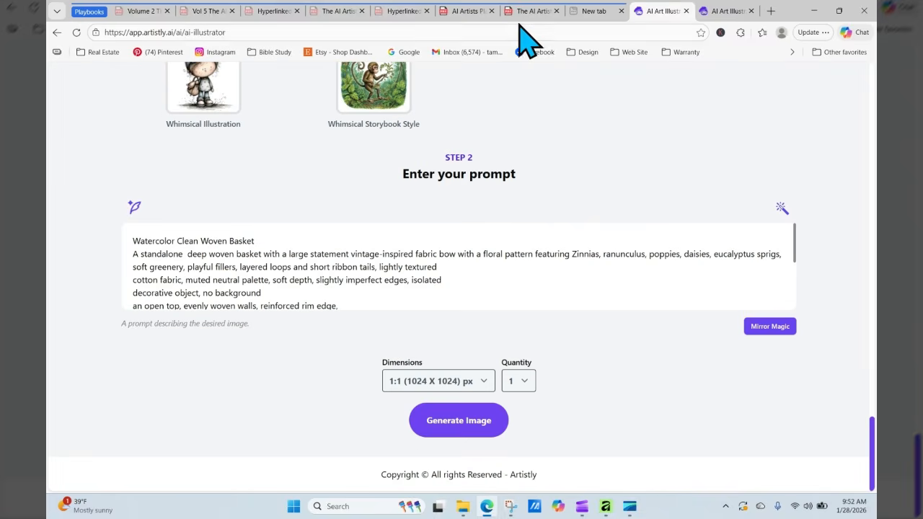
left_click(468, 10)
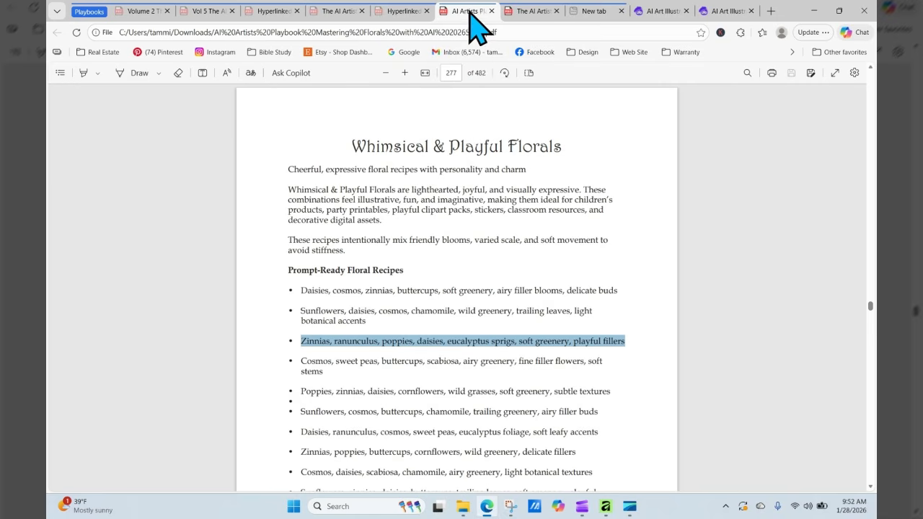
left_click_drag(300, 415, 599, 411)
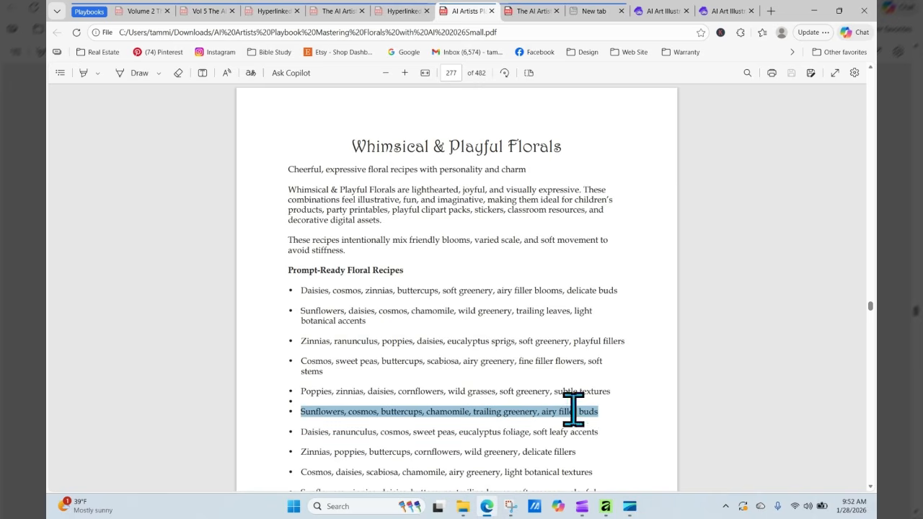
right_click(574, 411)
left_click(618, 207)
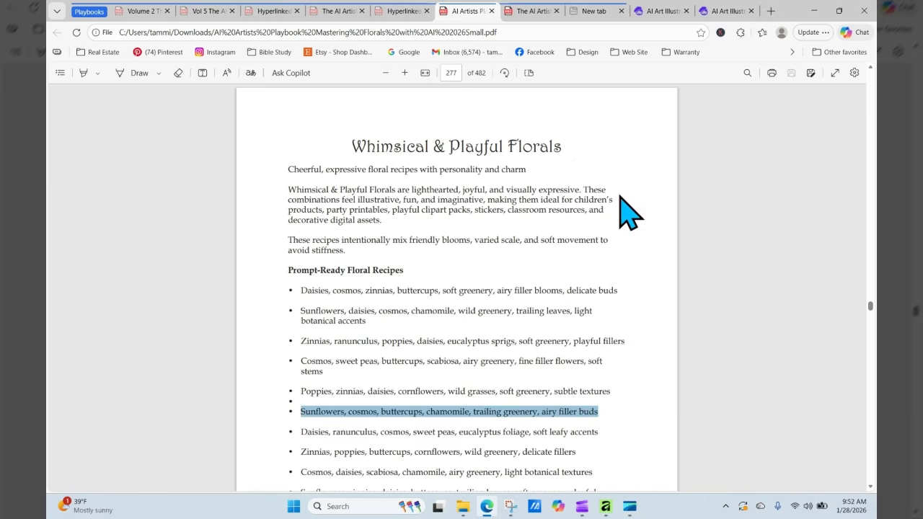
left_click(674, 10)
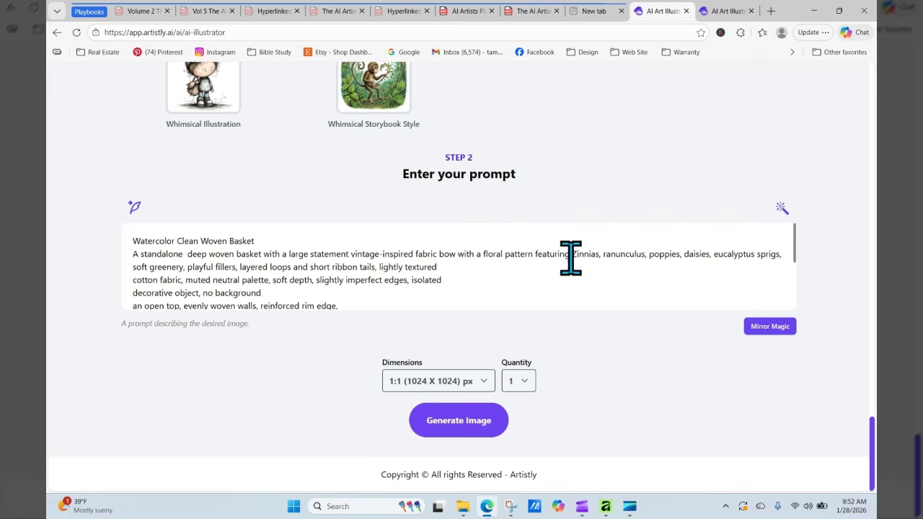
- Replace the old flower list with the sunflowers, cosmos, buttercups, chamomile recipe and generate the 1:1 image
left_click_drag(571, 253, 573, 265)
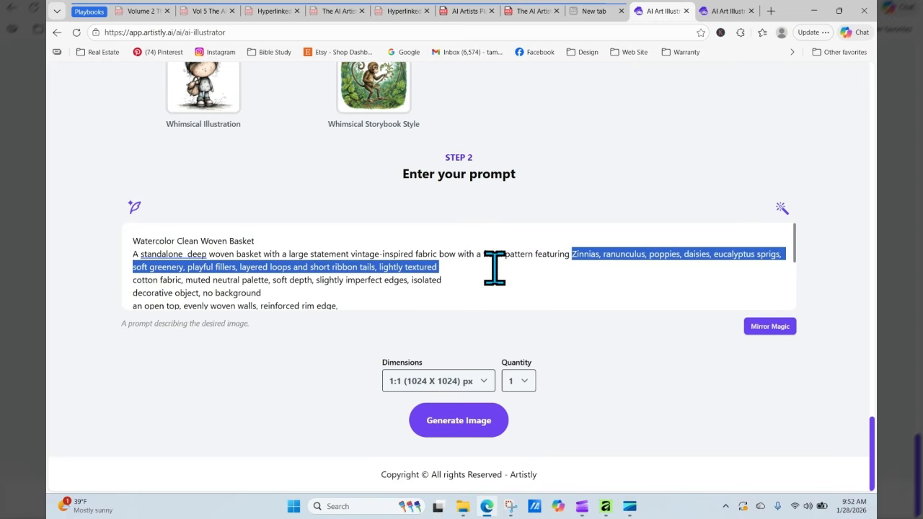
left_click_drag(494, 267, 191, 268)
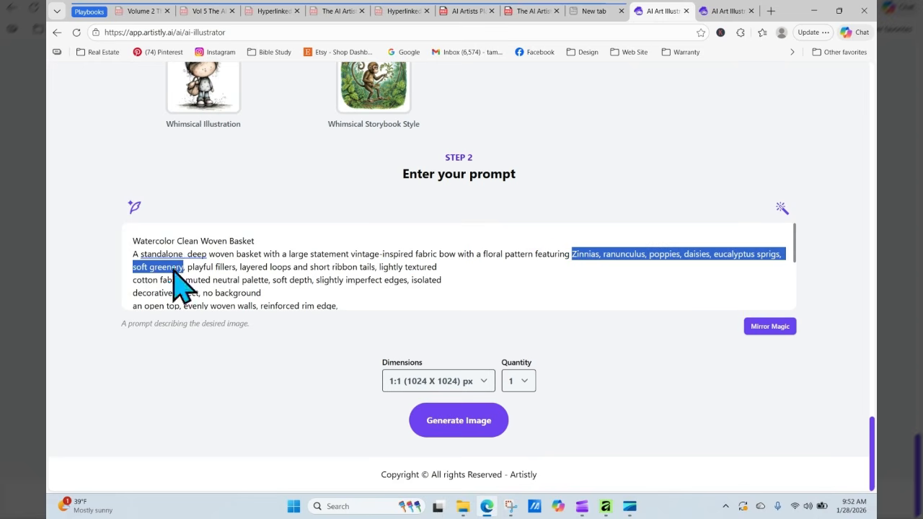
right_click(177, 273)
left_click(195, 282)
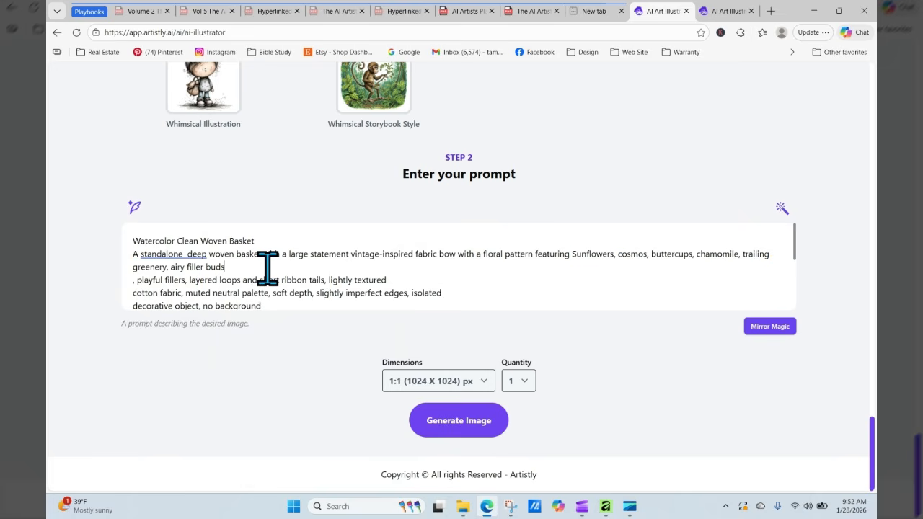
key("Delete")
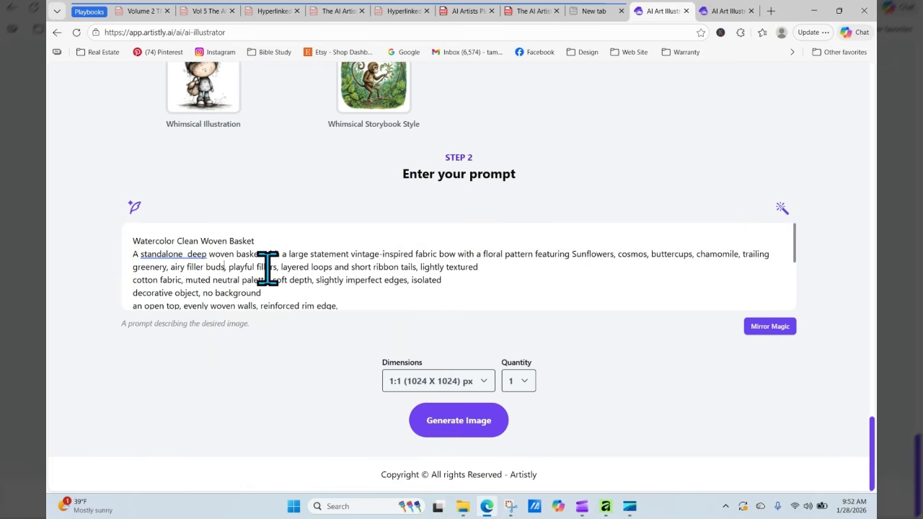
left_click(435, 382)
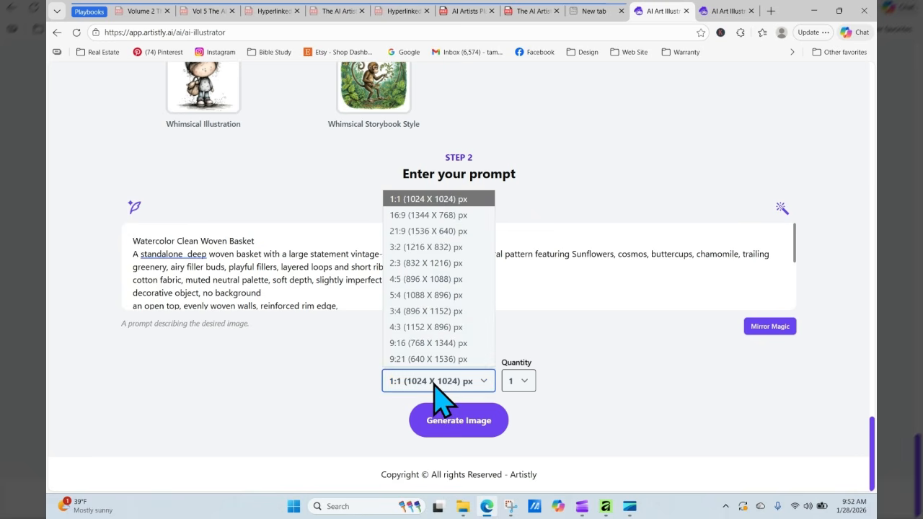
left_click(447, 423)
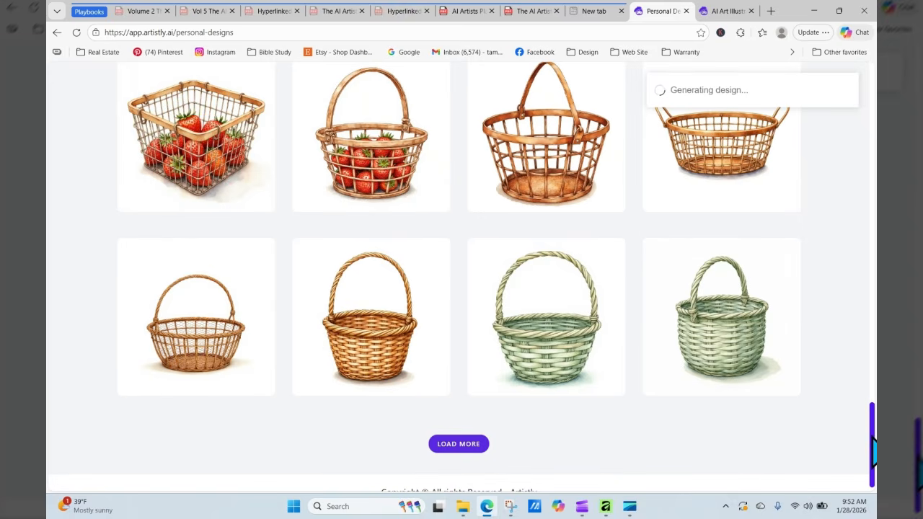
- Reload the gallery, review the finished 1024 x 1024 sunflower-bow basket, and reuse its prompt with RE-GENERATE
left_click_drag(872, 445, 874, 160)
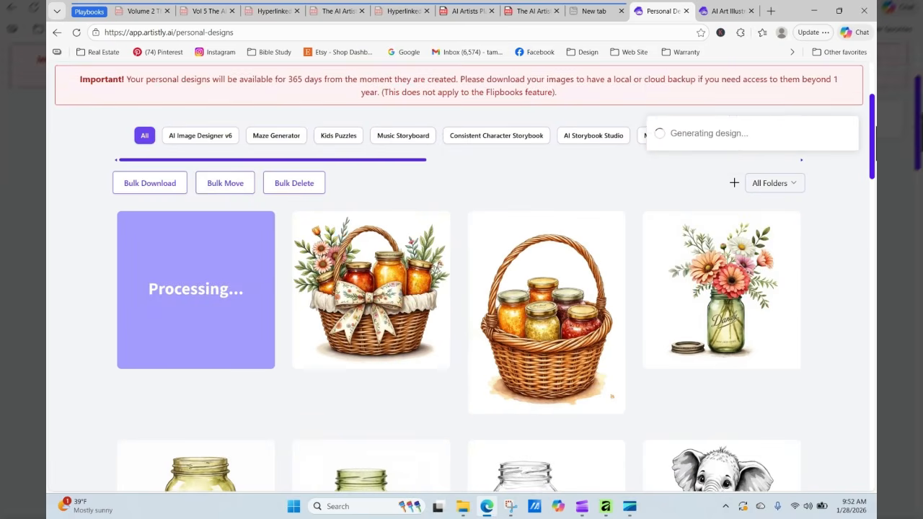
left_click(76, 32)
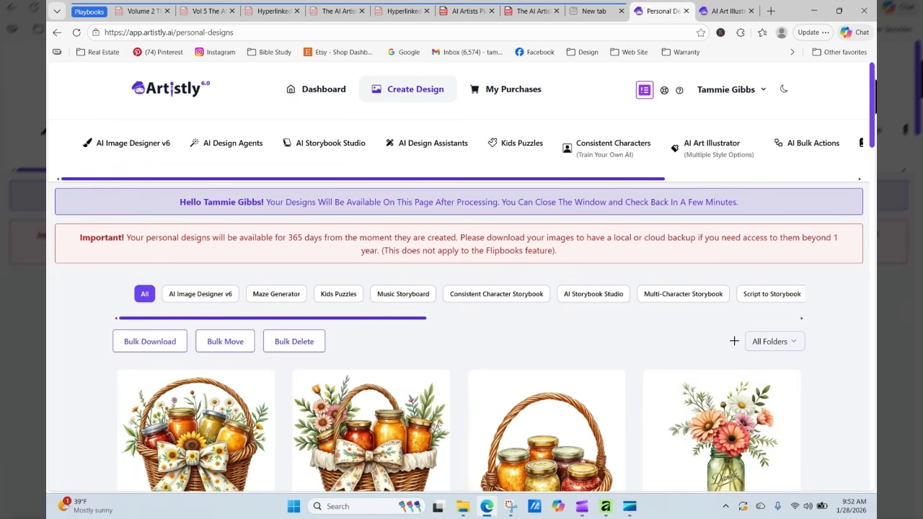
scroll(462, 274, "down", 1)
scroll(360, 303, "down", 2)
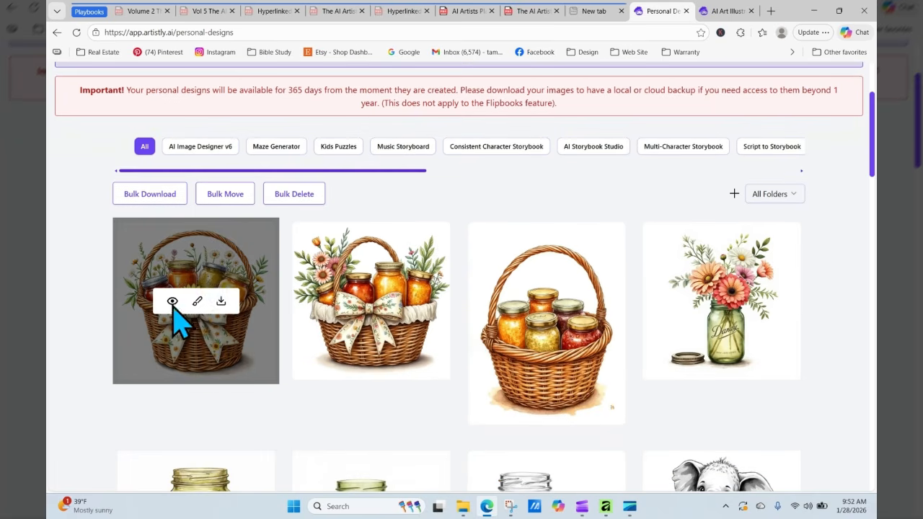
left_click(172, 301)
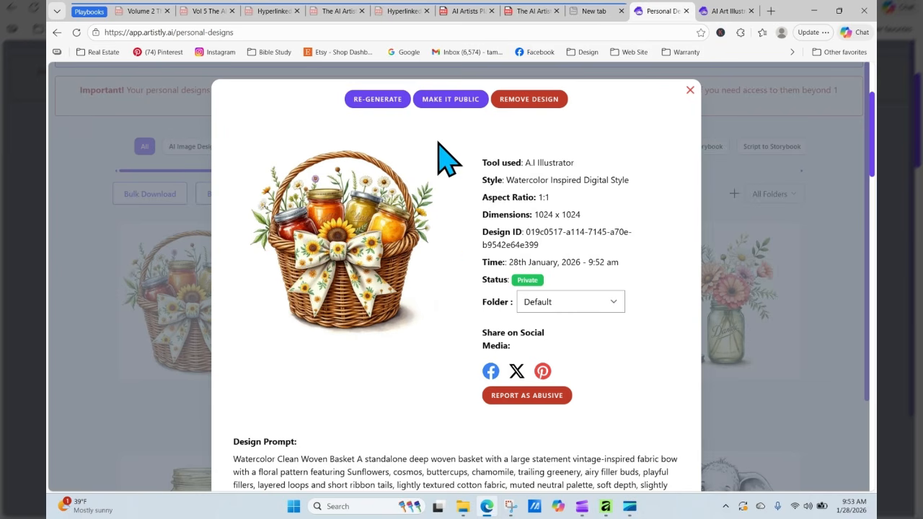
left_click(379, 102)
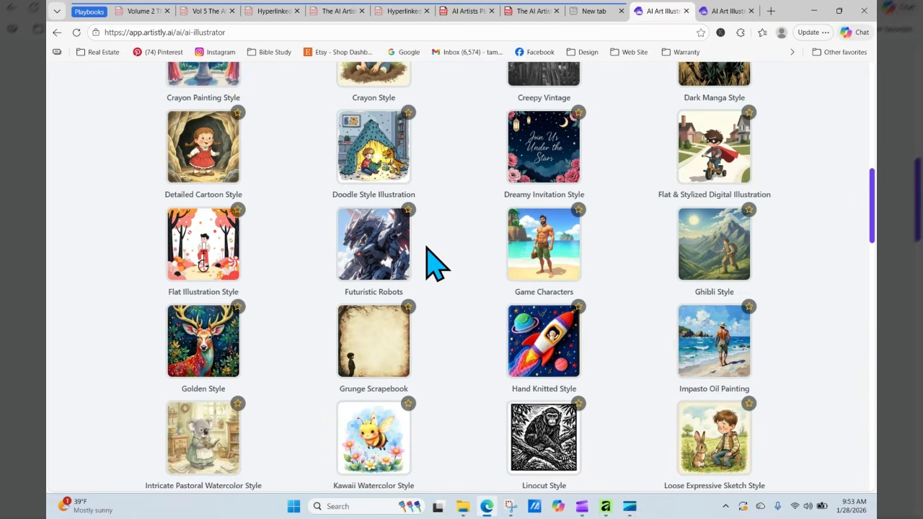
- Generate a 9:16 (768 x 1344) portrait version of the jam-jar basket
scroll(431, 259, "down", 10)
left_click(449, 382)
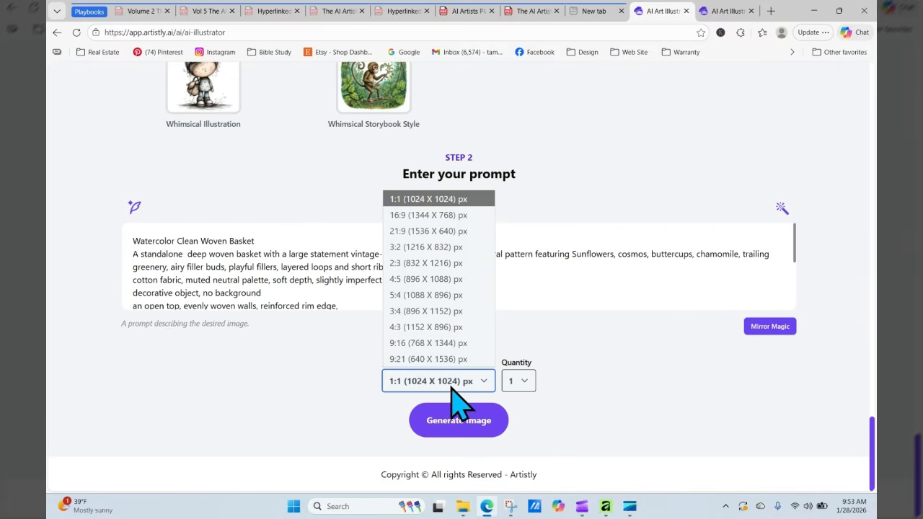
left_click(442, 343)
left_click(461, 421)
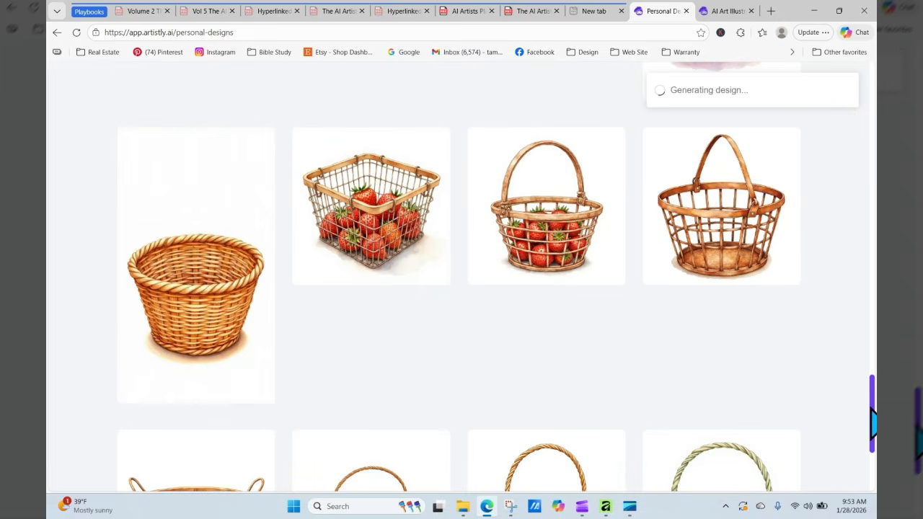
- Reload Personal Designs and view the details of the tall basket and the second basket design
left_click_drag(871, 365, 872, 97)
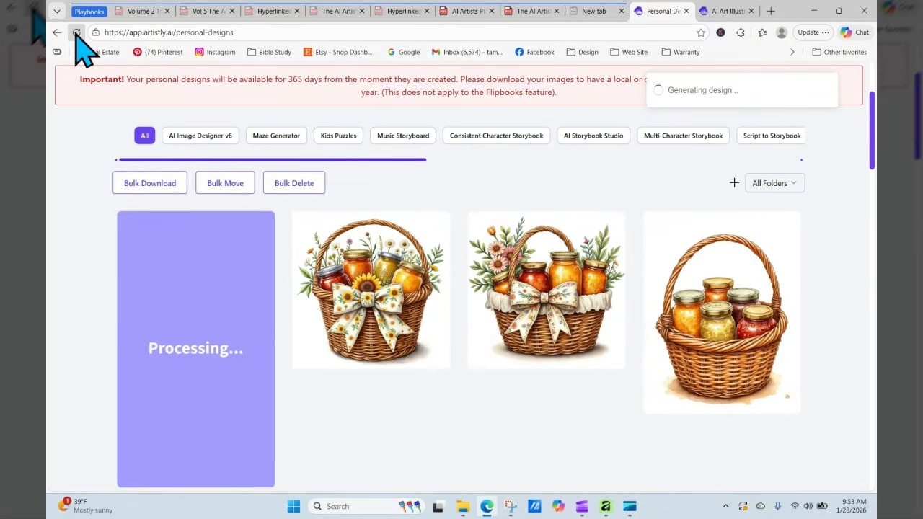
left_click(76, 33)
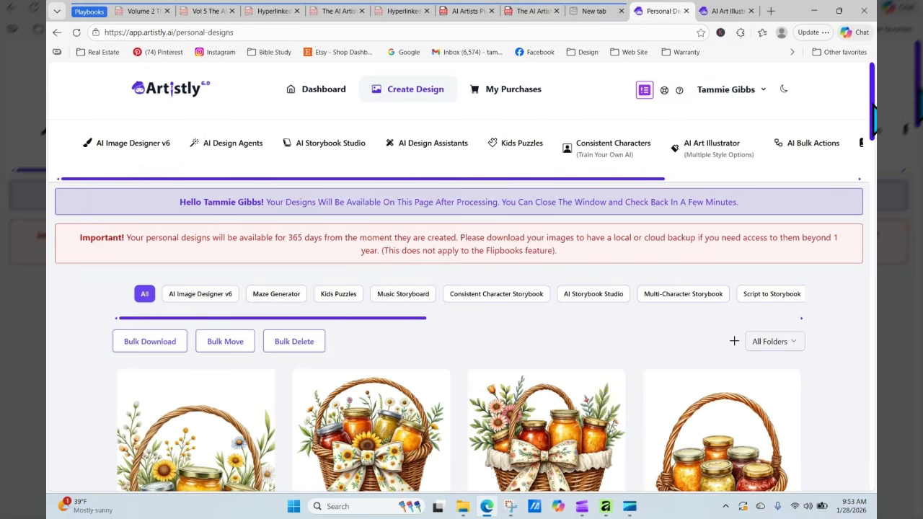
scroll(873, 109, "down", 3)
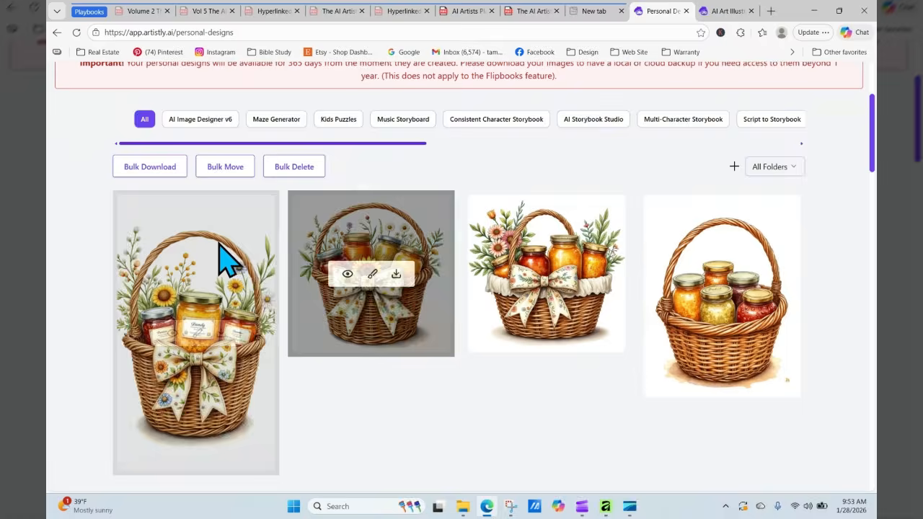
left_click(168, 331)
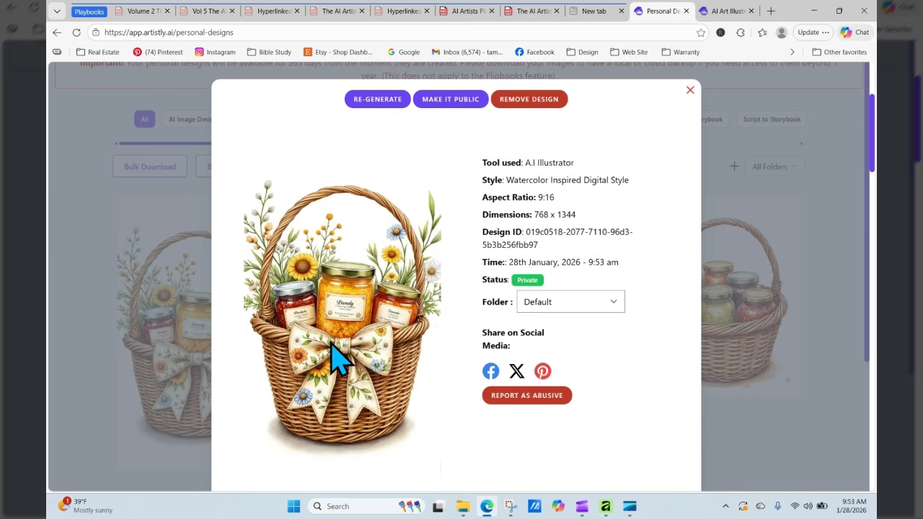
left_click(688, 91)
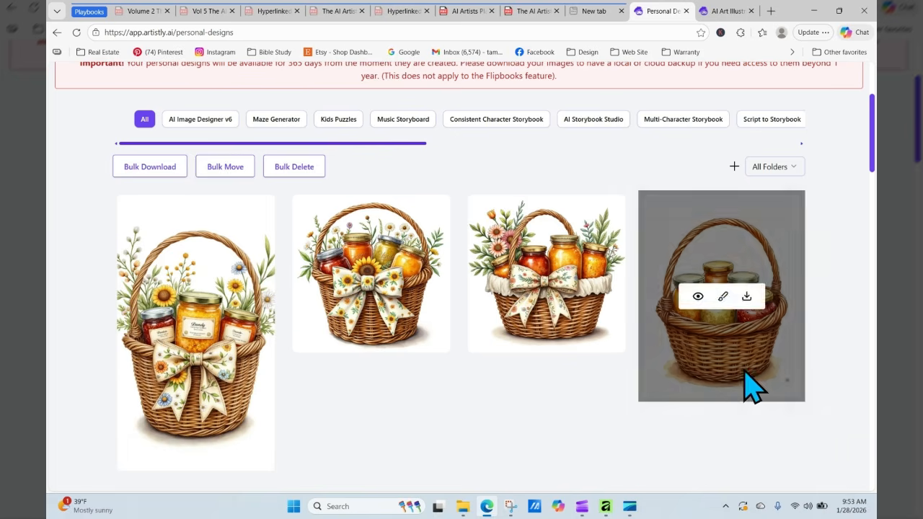
mouse_move(613, 336)
mouse_move(432, 288)
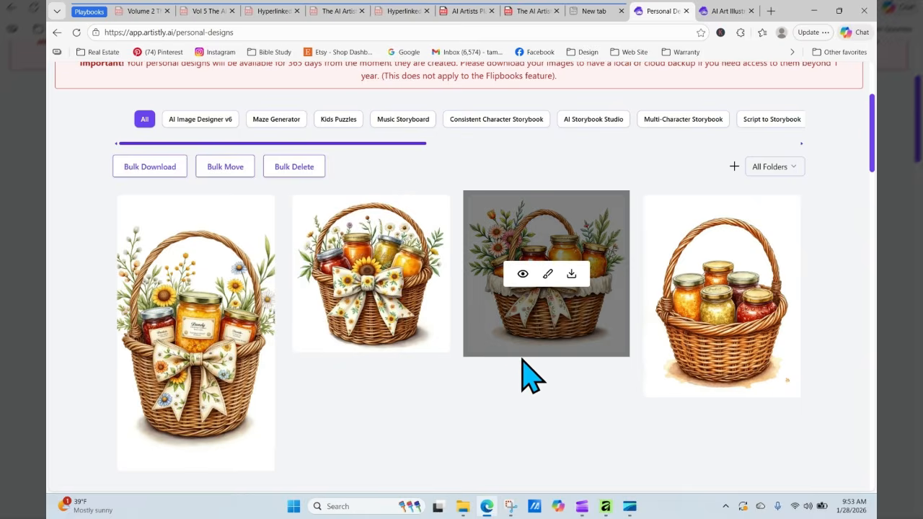
left_click(348, 274)
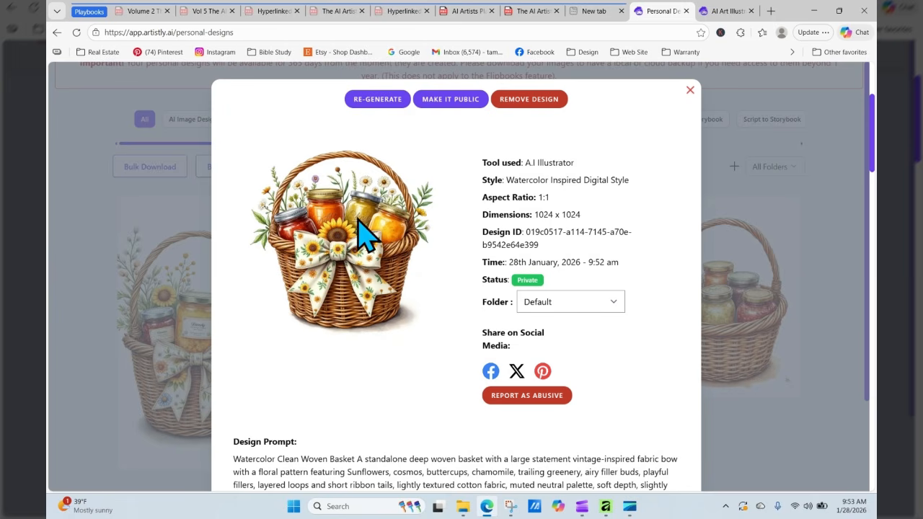
- Open the new 9:16 basket's details and send its prompt back to the illustrator for regeneration
left_click(688, 90)
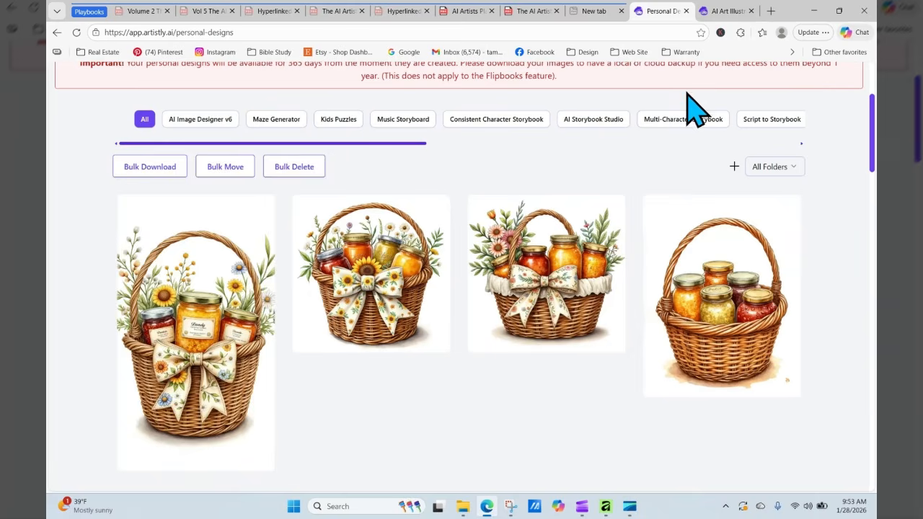
mouse_move(185, 346)
left_click(168, 332)
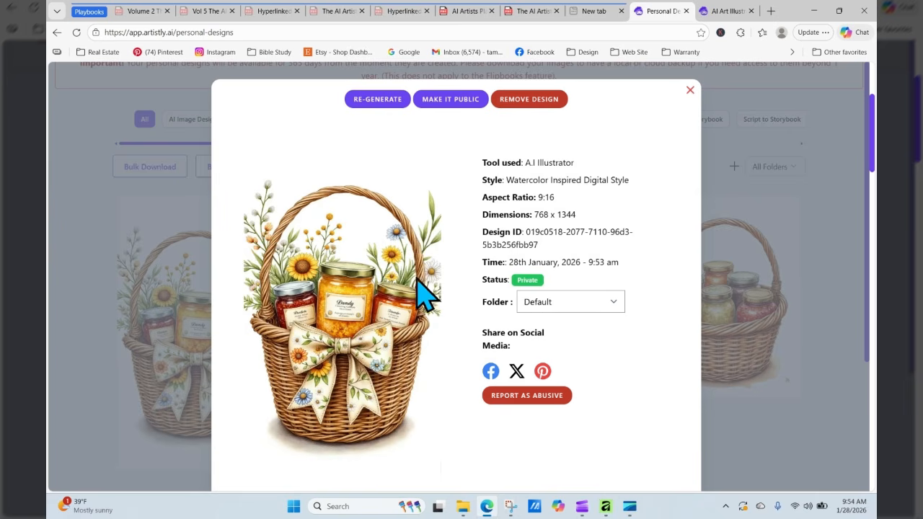
left_click(377, 101)
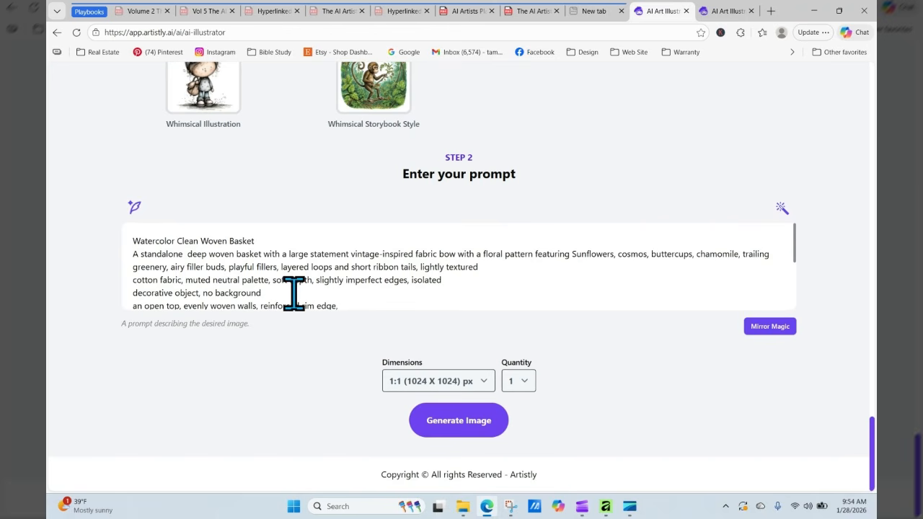
- Remove the prompt's stray line break and end the last sentence with 'in a trendy and stylish manner'
key("Delete")
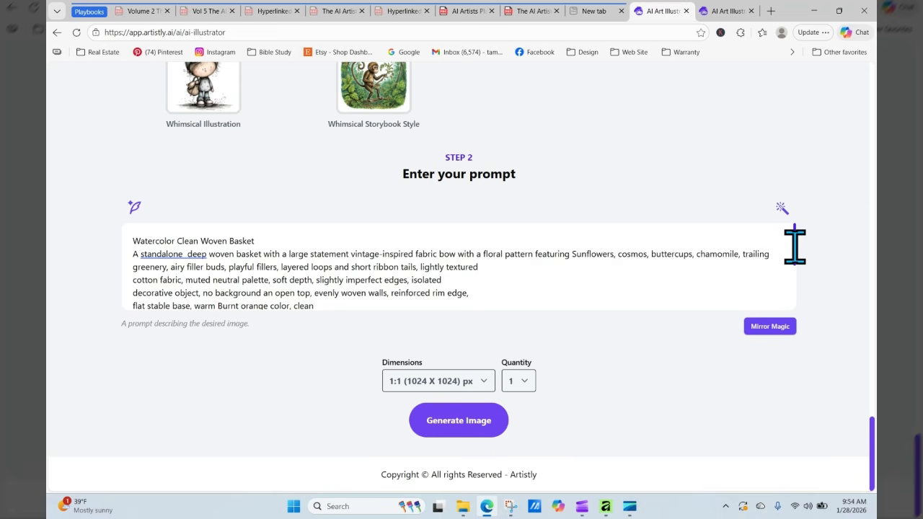
left_click_drag(794, 247, 800, 297)
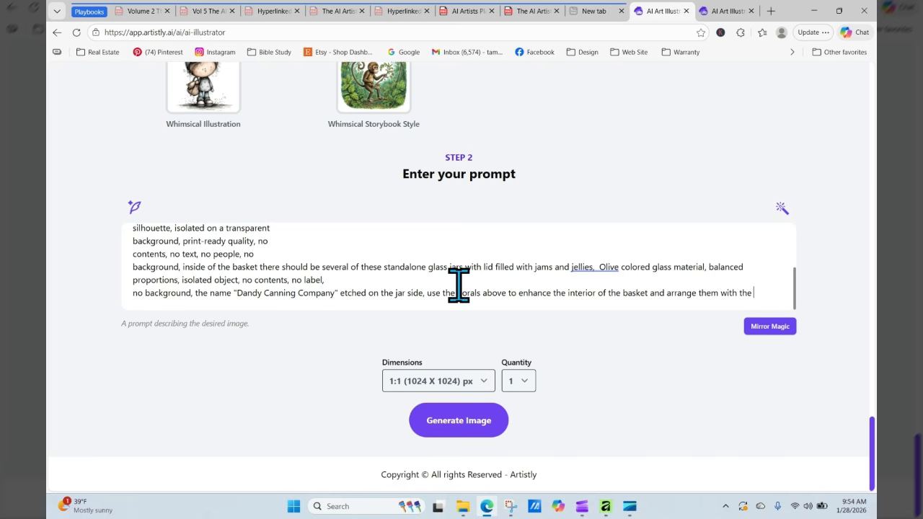
type("n a trendy and stylish manner")
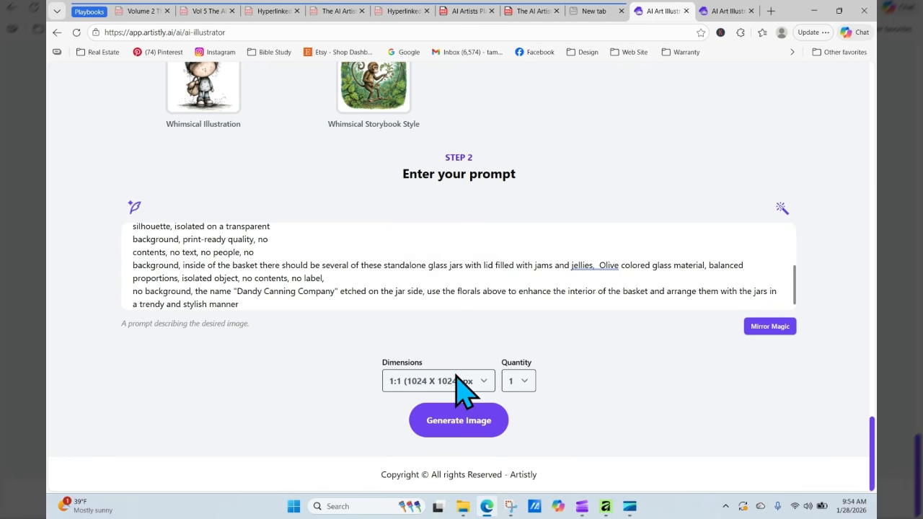
left_click(456, 379)
- Generate a 3:4 (896 x 1152) basket and view the processing design in the refreshed gallery
left_click(450, 311)
left_click(467, 426)
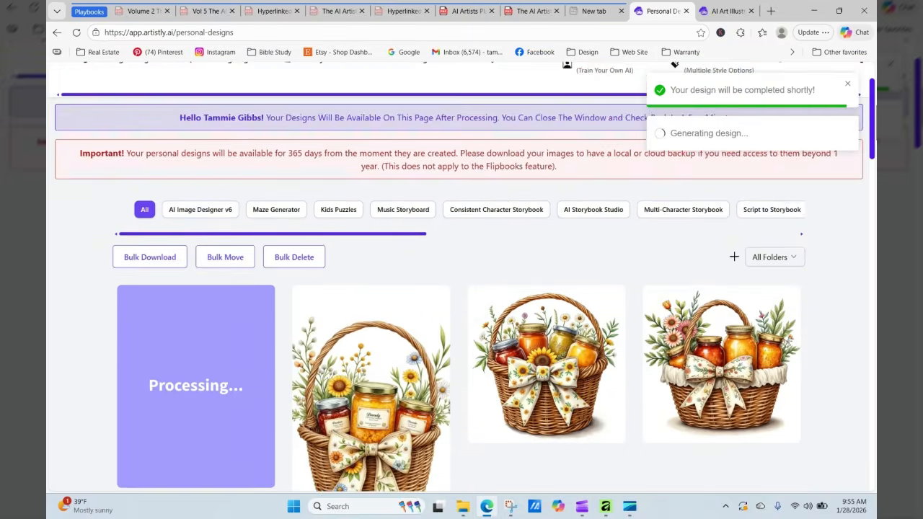
left_click_drag(873, 119, 874, 133)
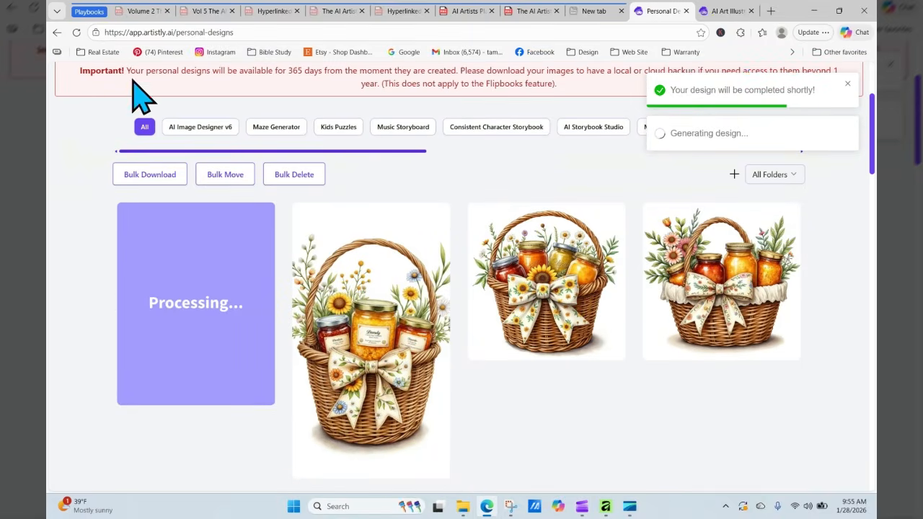
left_click(76, 32)
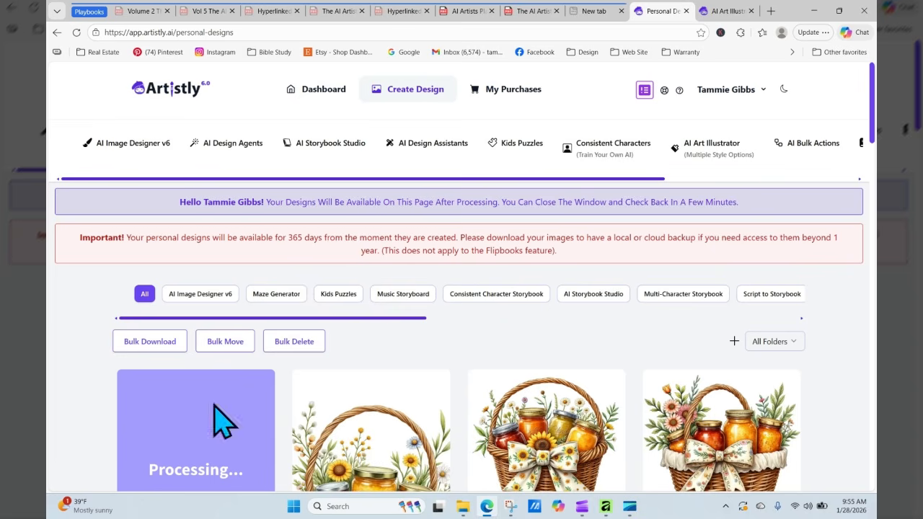
scroll(462, 324, "down", 3)
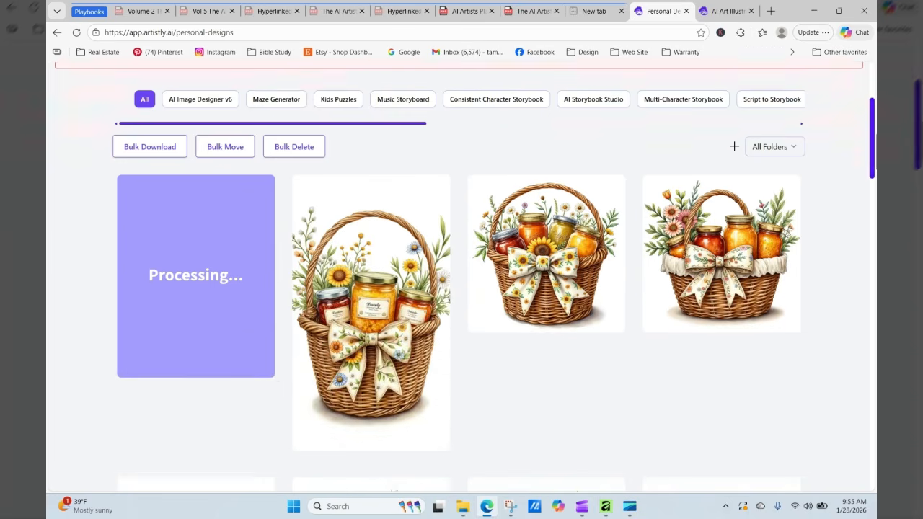
mouse_move(206, 313)
left_click(175, 288)
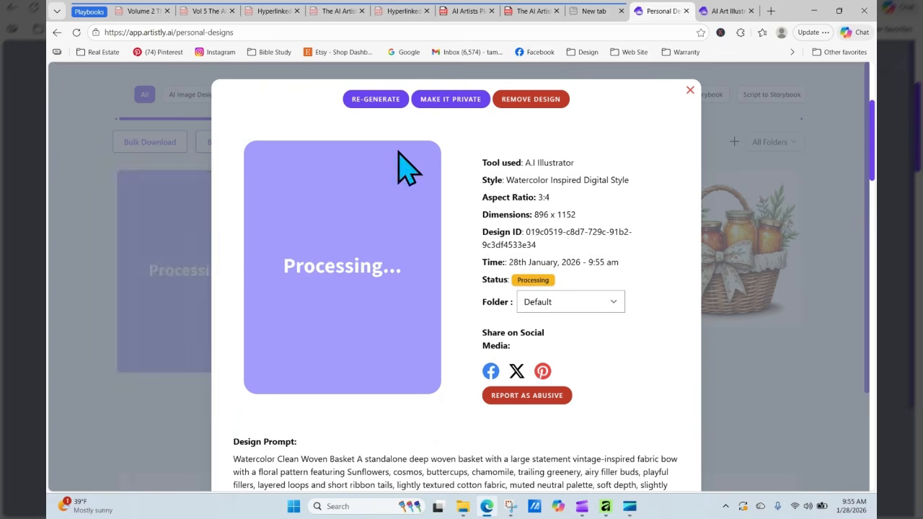
- Re-generate from that design's prompt and generate another 3:4 (896 x 1152) basket image
left_click(390, 100)
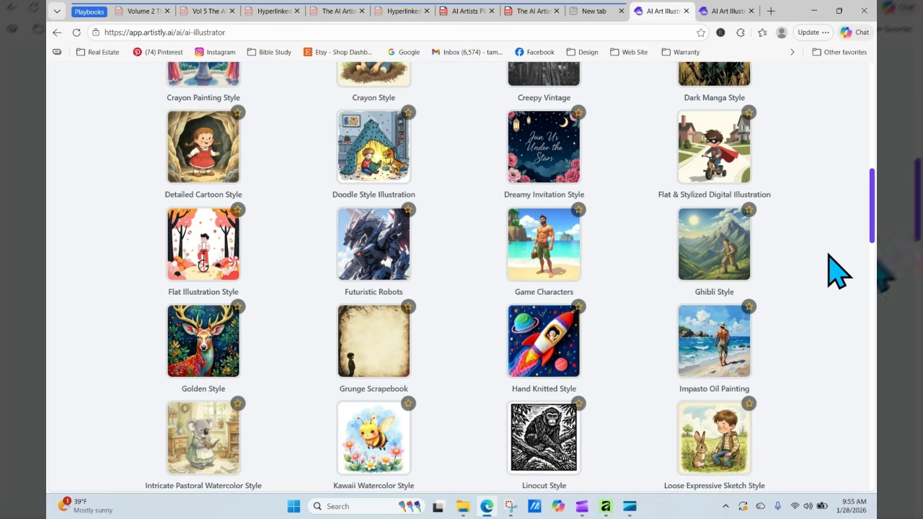
scroll(818, 264, "down", 15)
scroll(428, 422, "up", 10)
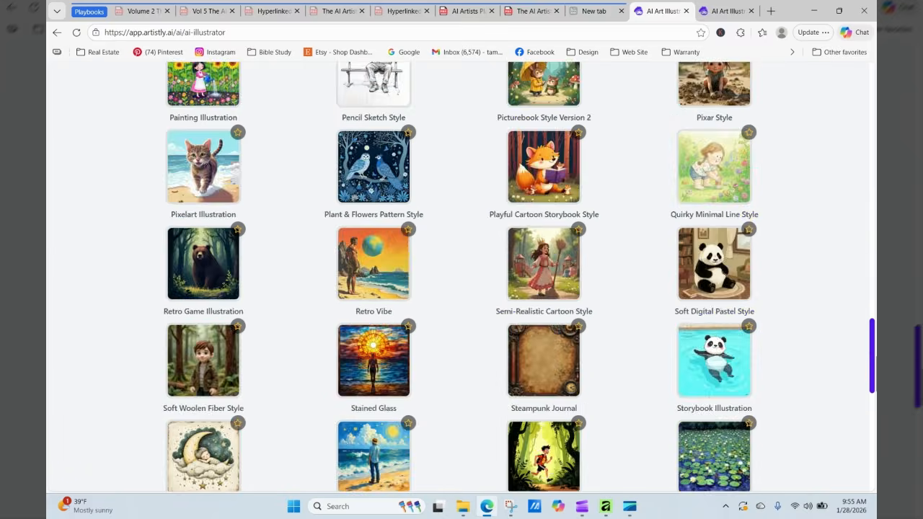
scroll(473, 488, "down", 10)
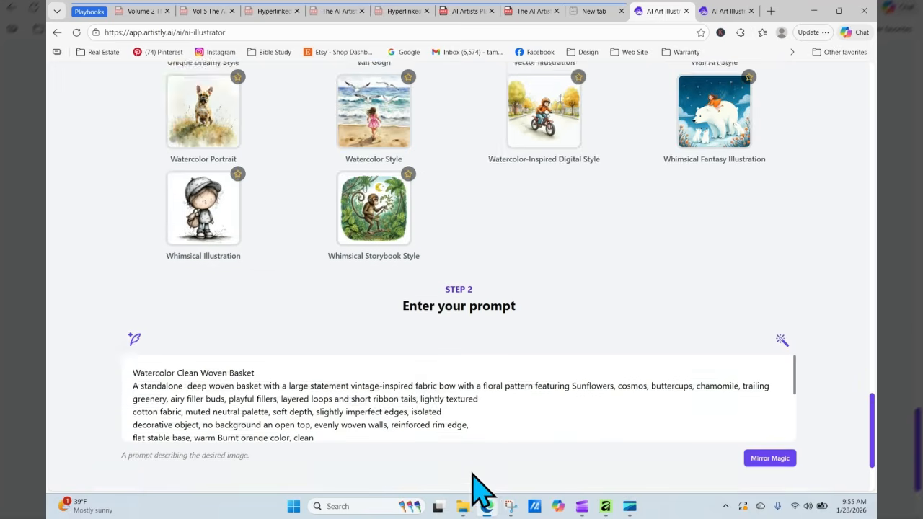
left_click(450, 382)
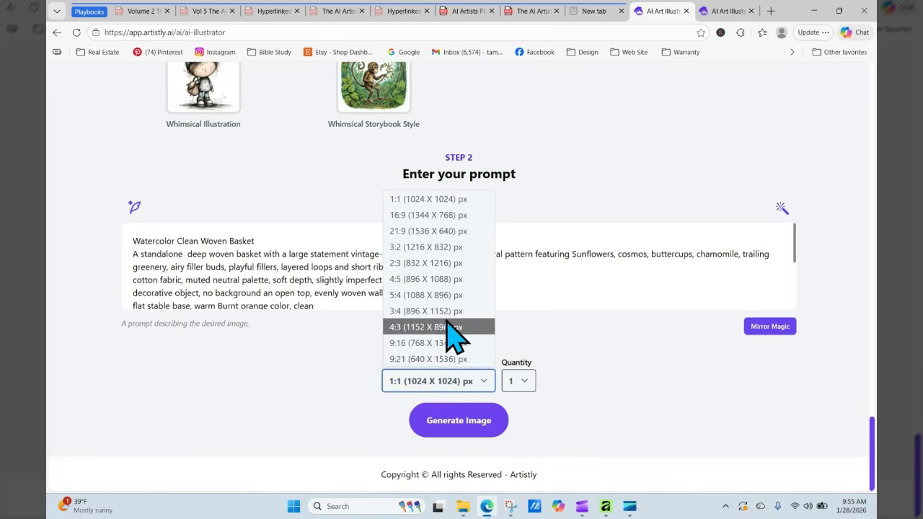
left_click(439, 310)
left_click(469, 421)
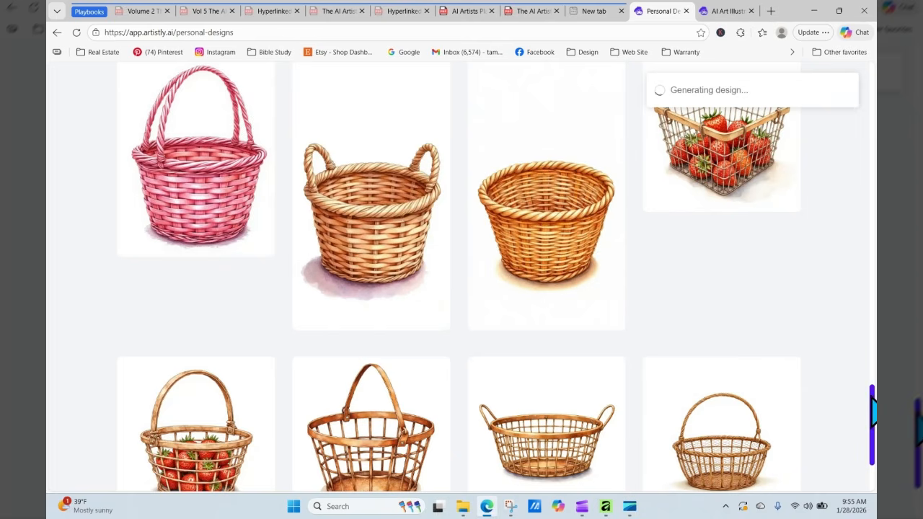
left_click_drag(872, 411, 869, 119)
- Review the 3:4 Pencil Sketch Style basket's details, then the first basket design's, and return to the gallery
mouse_move(432, 360)
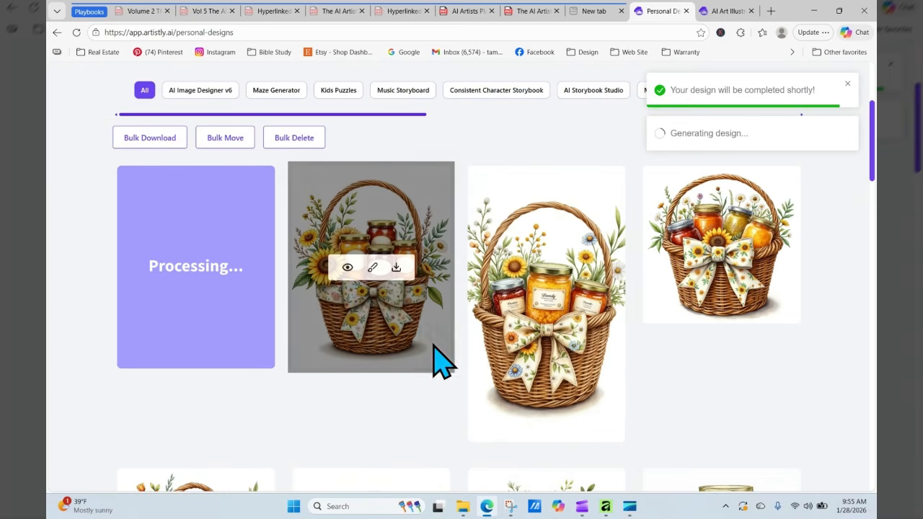
left_click(347, 268)
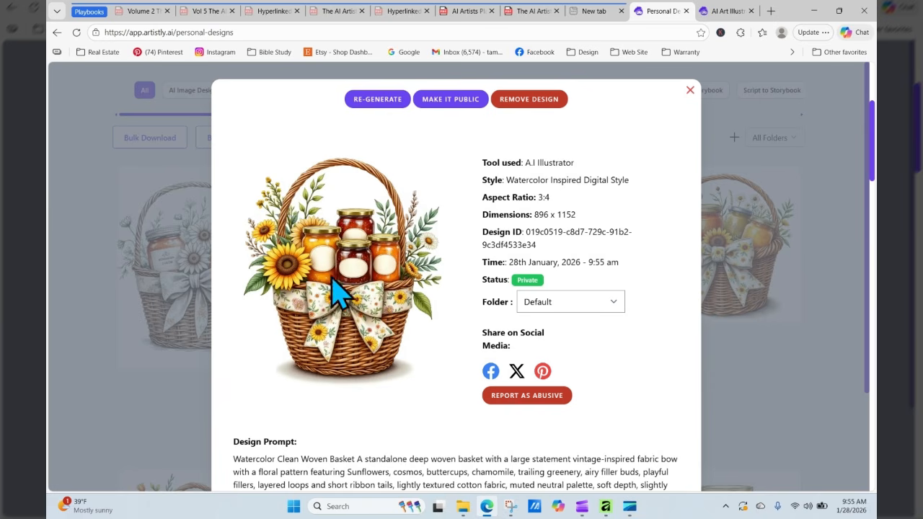
left_click(689, 92)
mouse_move(184, 288)
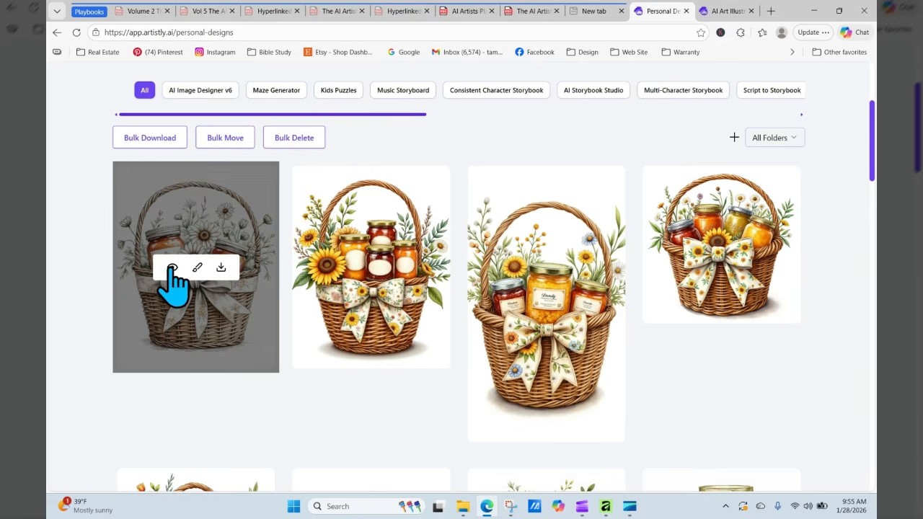
left_click(172, 268)
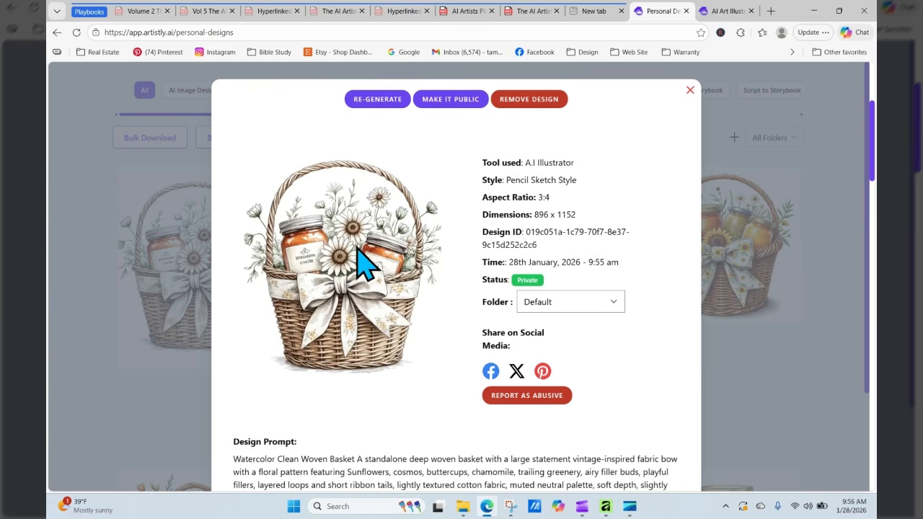
left_click(689, 90)
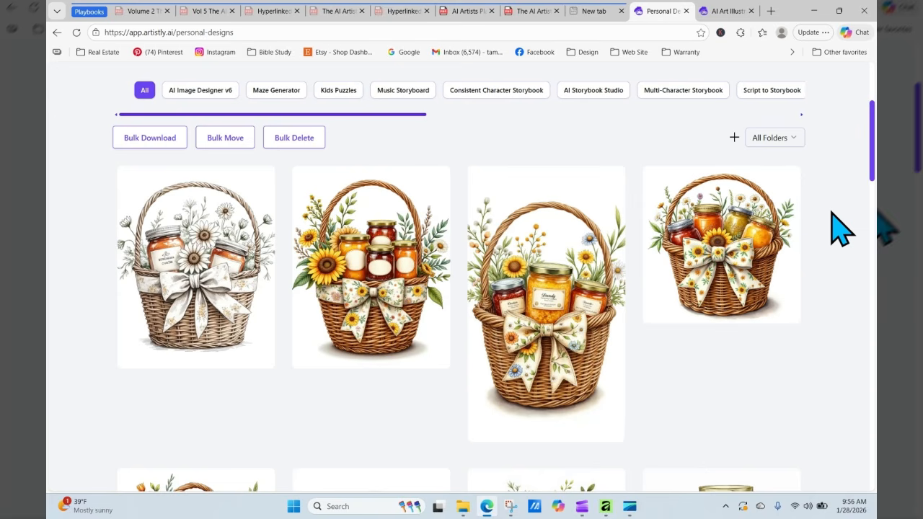
- Switch to the playbook PDF, jump to page 5, and scroll to page 6's Kids, Toys & Play Objects list
left_click(537, 12)
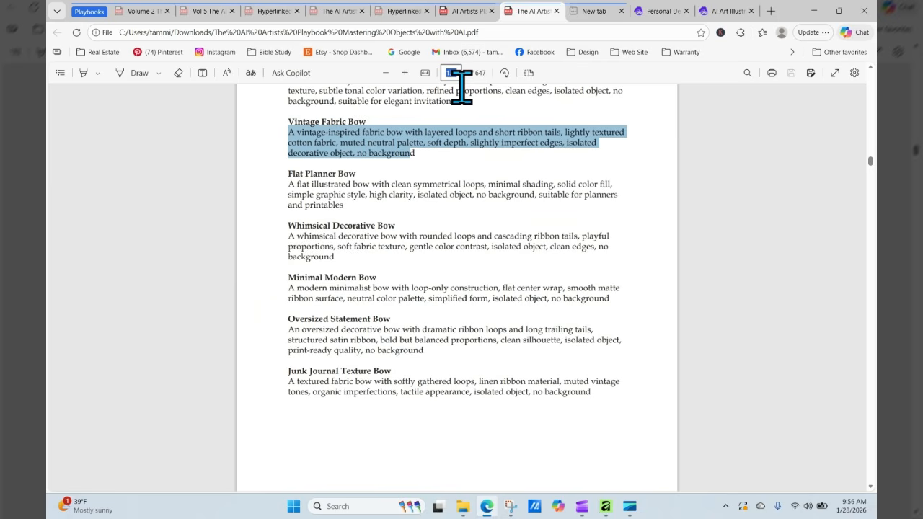
type("5")
key("Return")
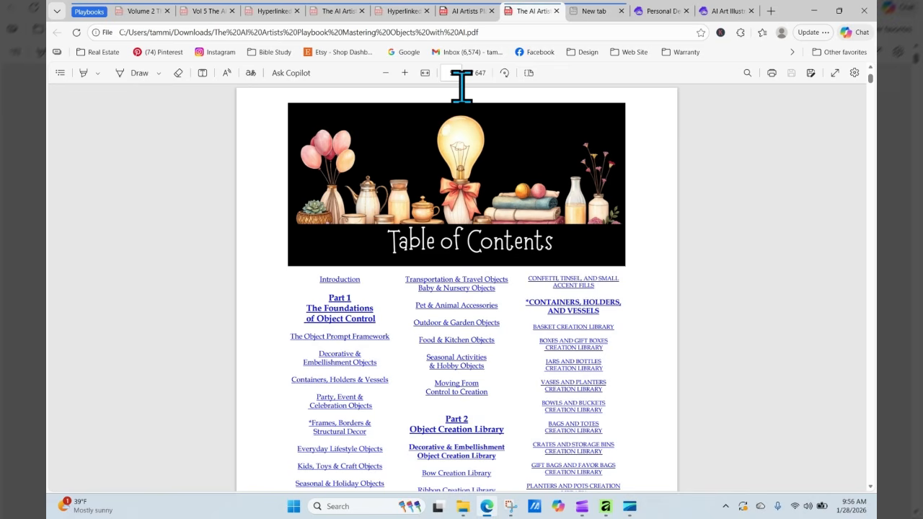
scroll(725, 250, "down", 3)
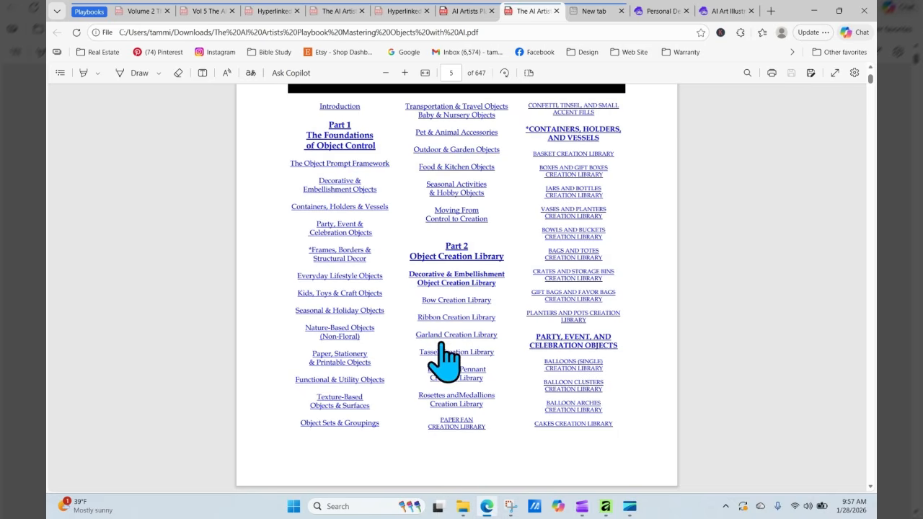
scroll(351, 334, "down", 5)
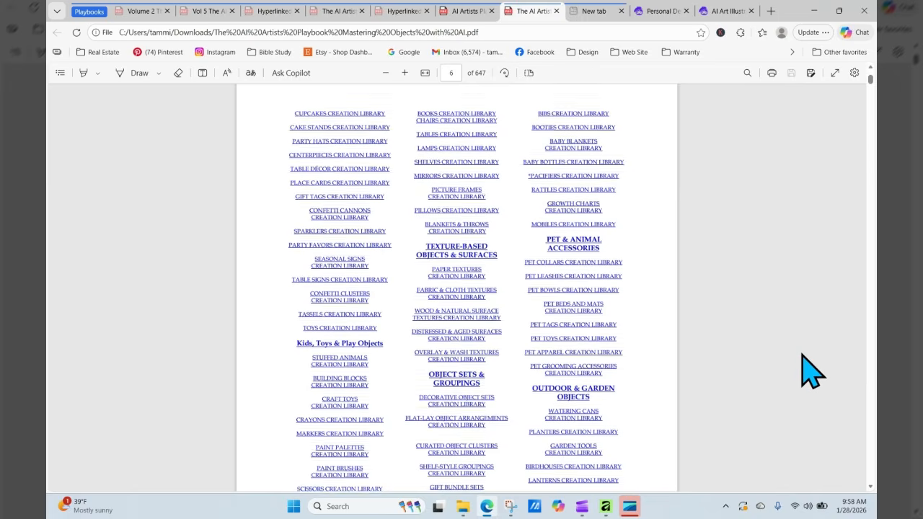
scroll(809, 370, "down", 3)
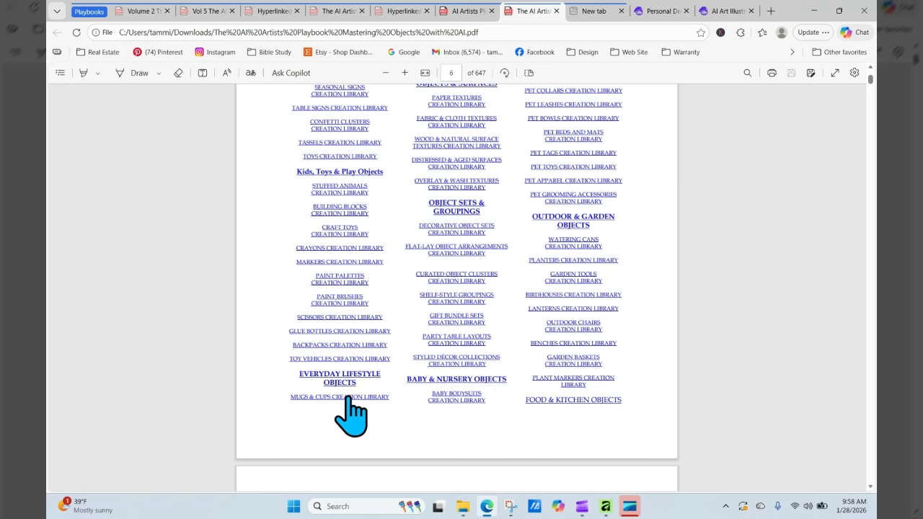
scroll(741, 184, "up", 3)
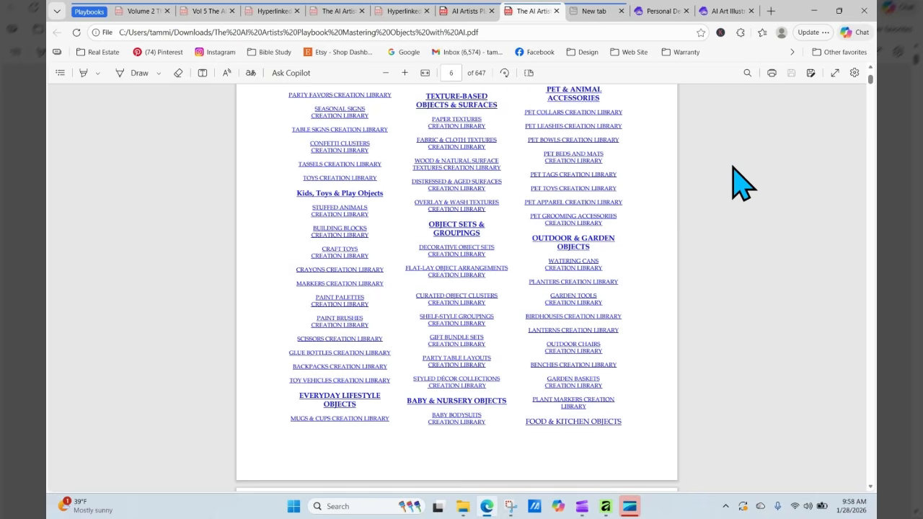
scroll(740, 184, "up", 2)
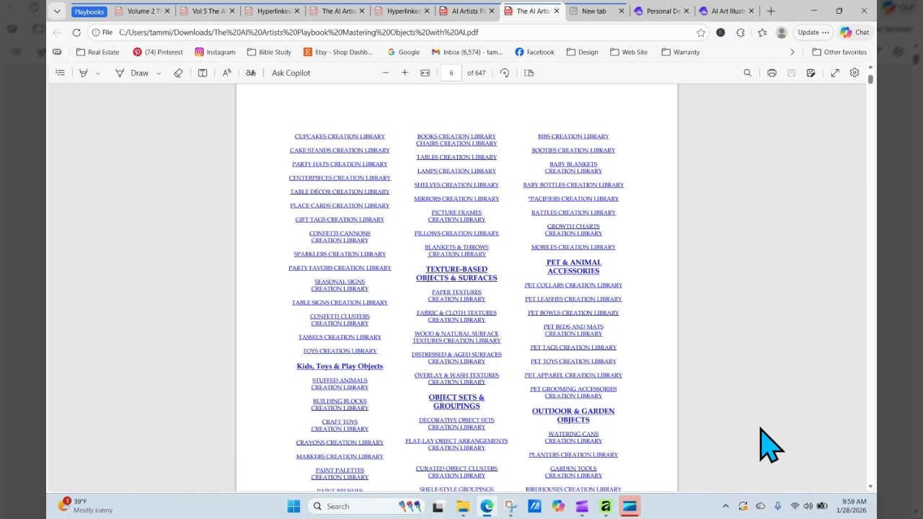
scroll(770, 447, "down", 3)
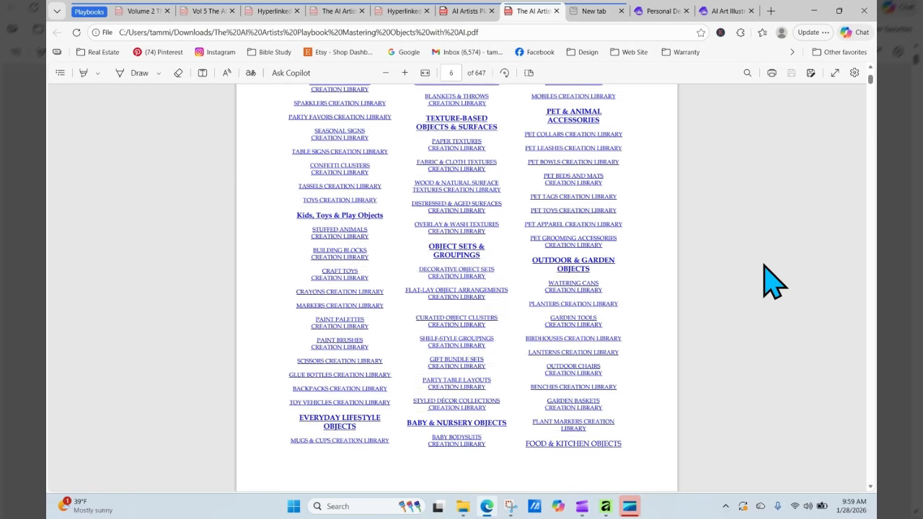
scroll(773, 281, "up", 3)
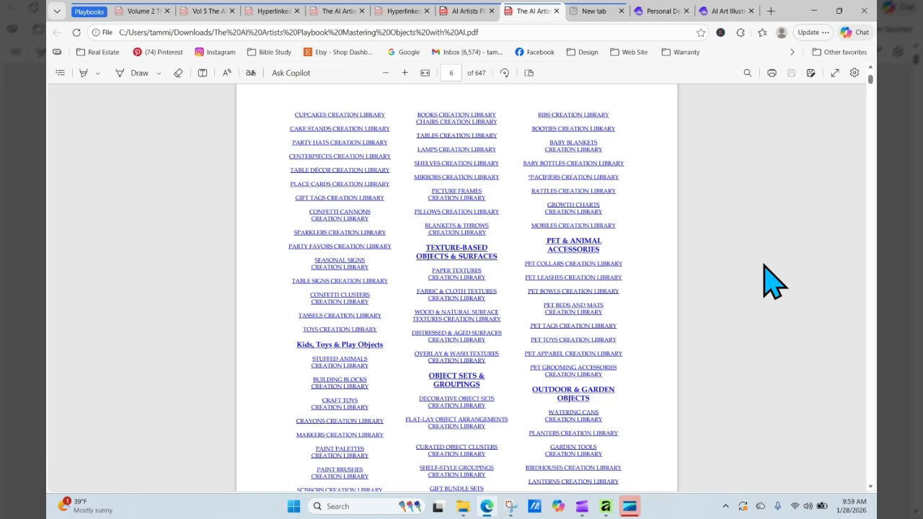
scroll(771, 281, "down", 3)
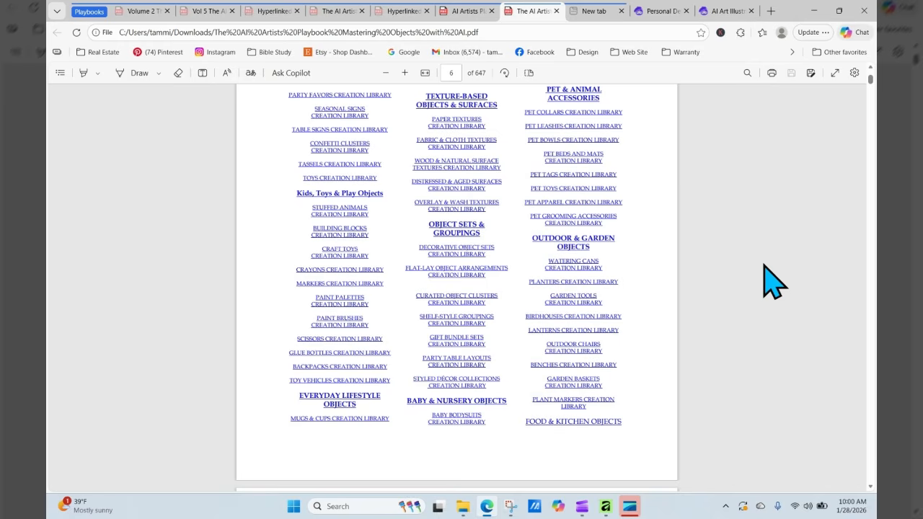
scroll(772, 281, "down", 5)
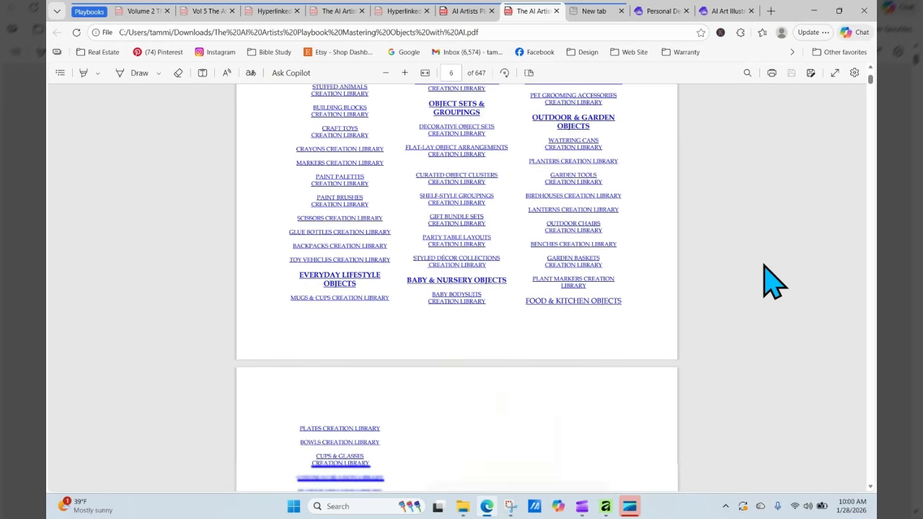
- Scroll through page 7 of the playbook's library listing and back up
scroll(773, 281, "down", 1)
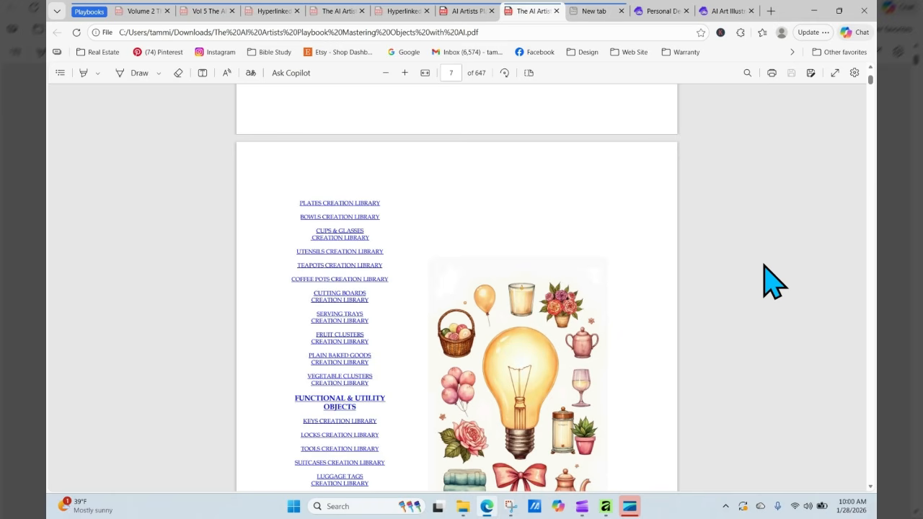
scroll(773, 281, "down", 1)
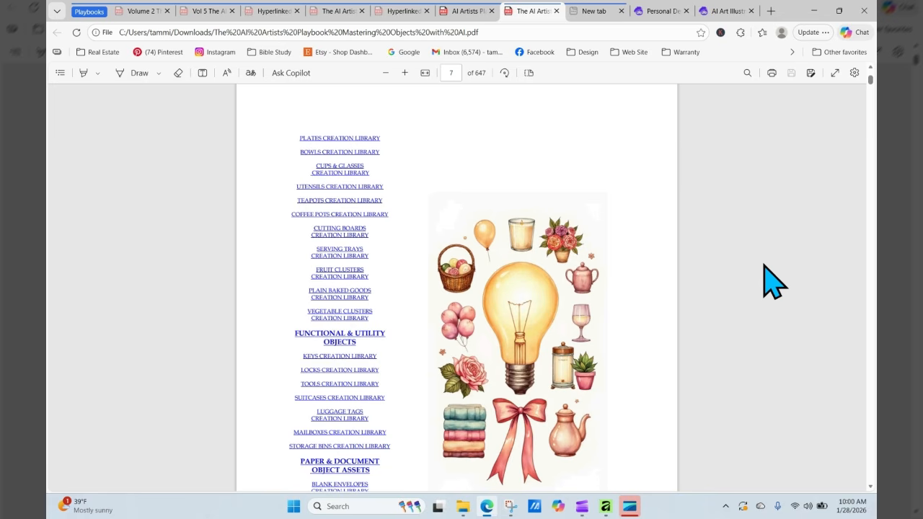
scroll(772, 281, "down", 1)
scroll(772, 281, "down", 1)
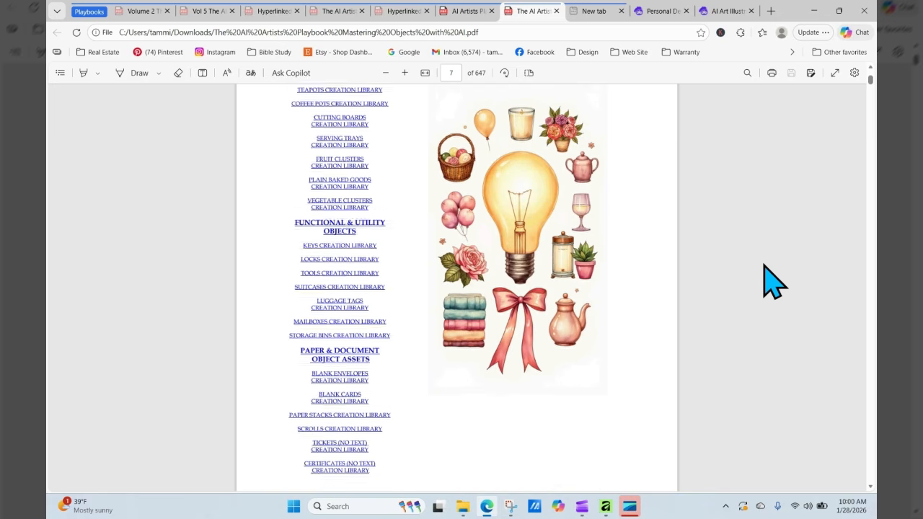
scroll(773, 281, "down", 1)
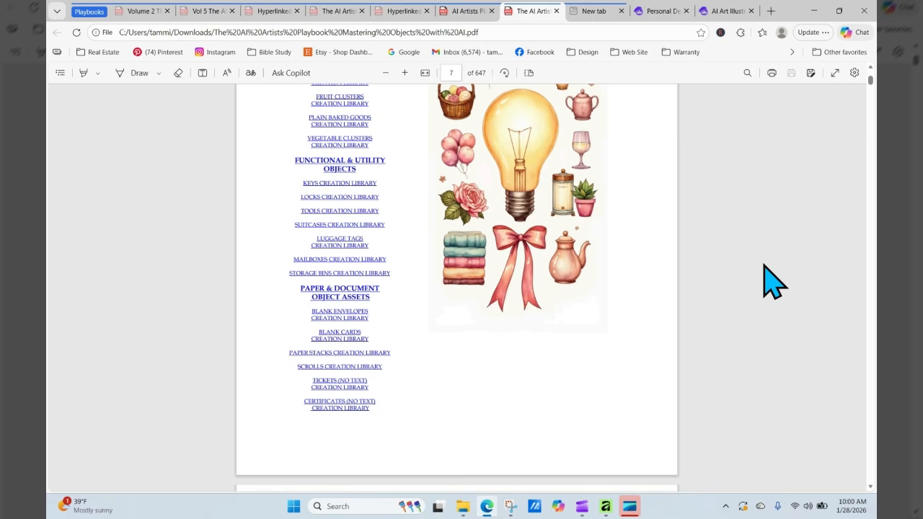
scroll(773, 281, "down", 1)
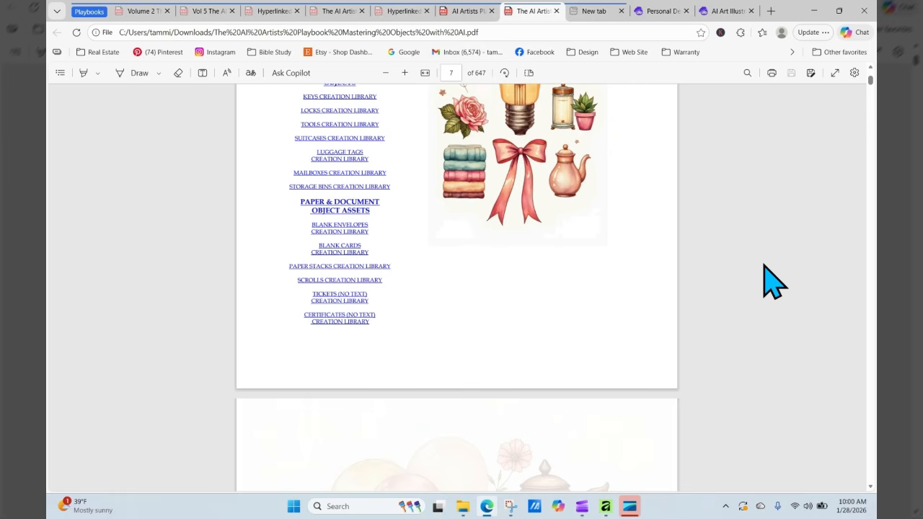
scroll(773, 281, "down", 5)
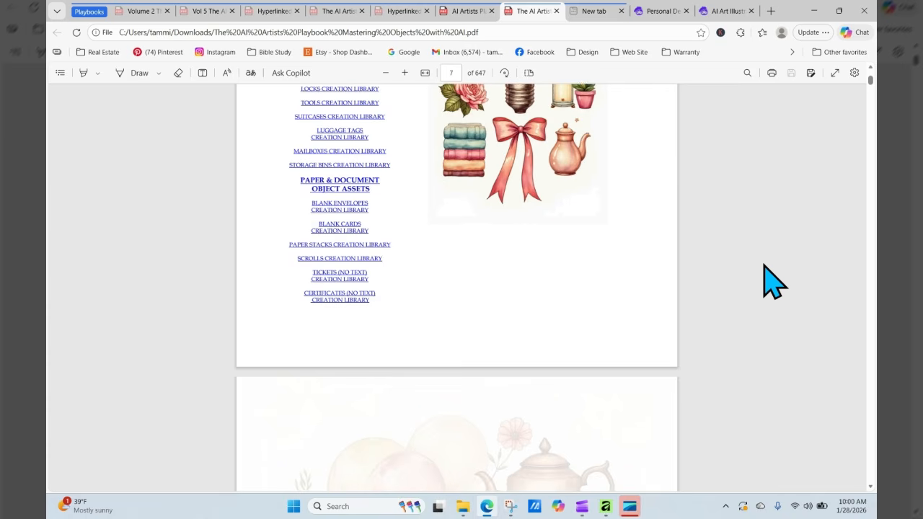
scroll(773, 281, "up", 7)
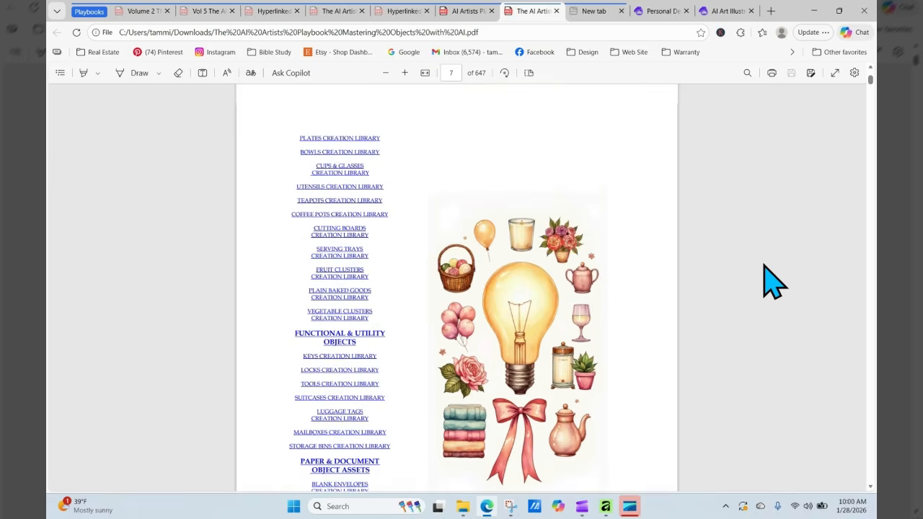
scroll(773, 281, "up", 20)
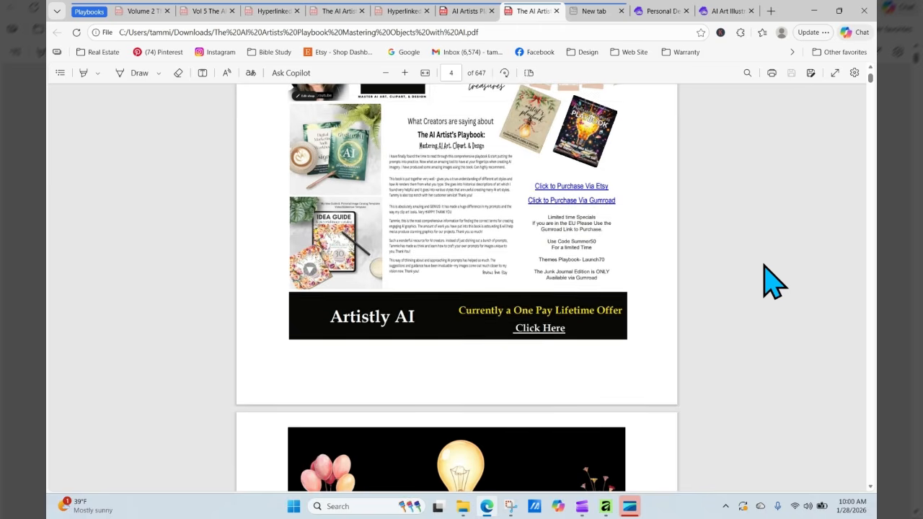
scroll(773, 281, "up", 1)
scroll(773, 281, "up", 8)
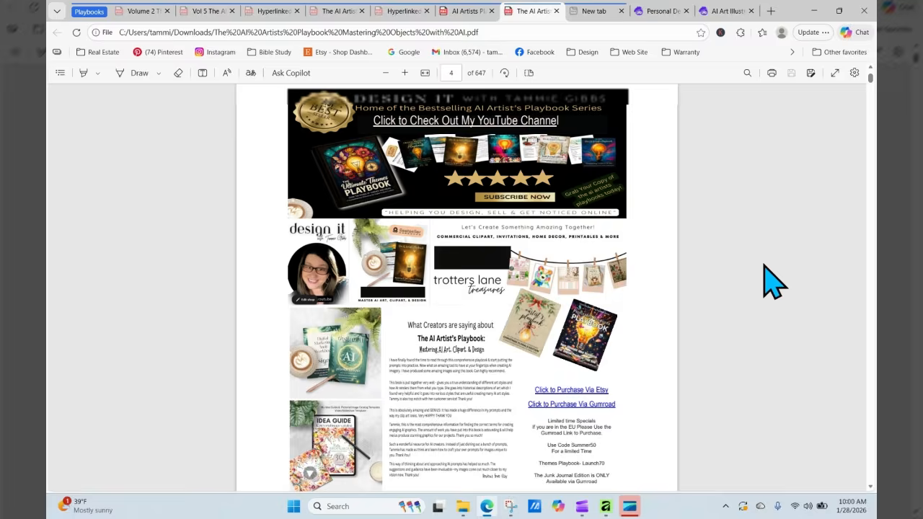
- Go to page 1, the Mastering Objects with AI Vol. 10 cover
left_click(459, 75)
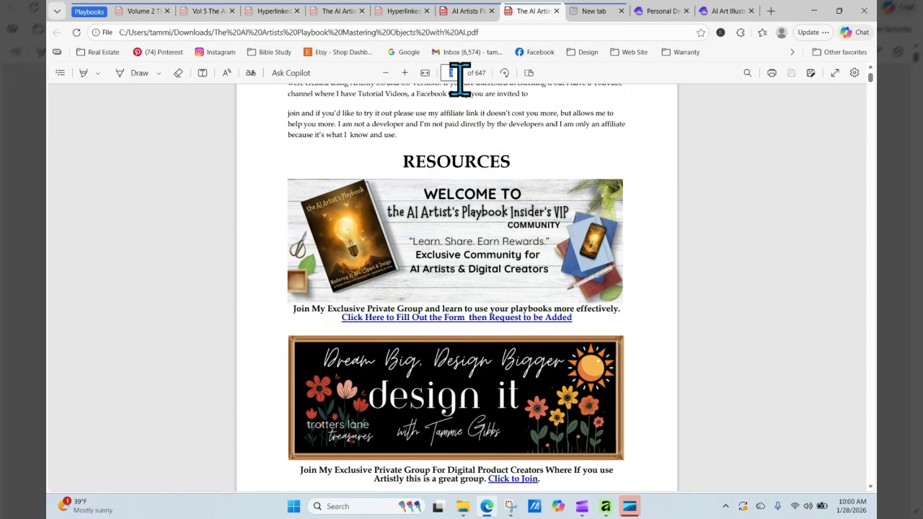
type("1")
key("Return")
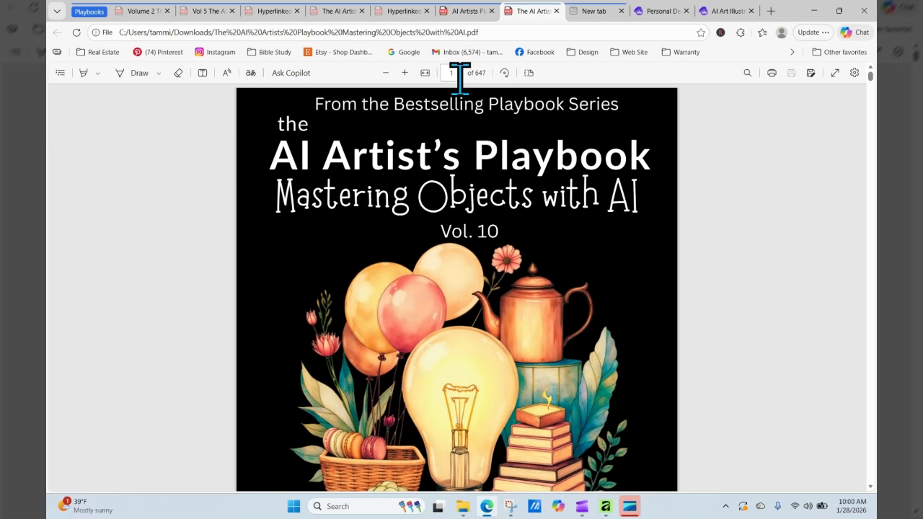